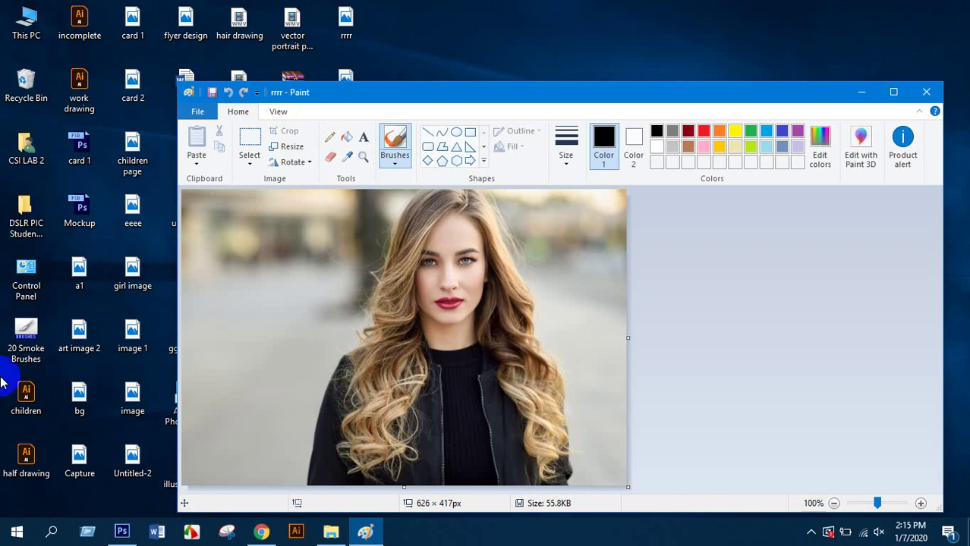
Put a small black dot on the portrait's blurred background and save a copy to the Desktop as JPEG file yyyy.
left_click(207, 229)
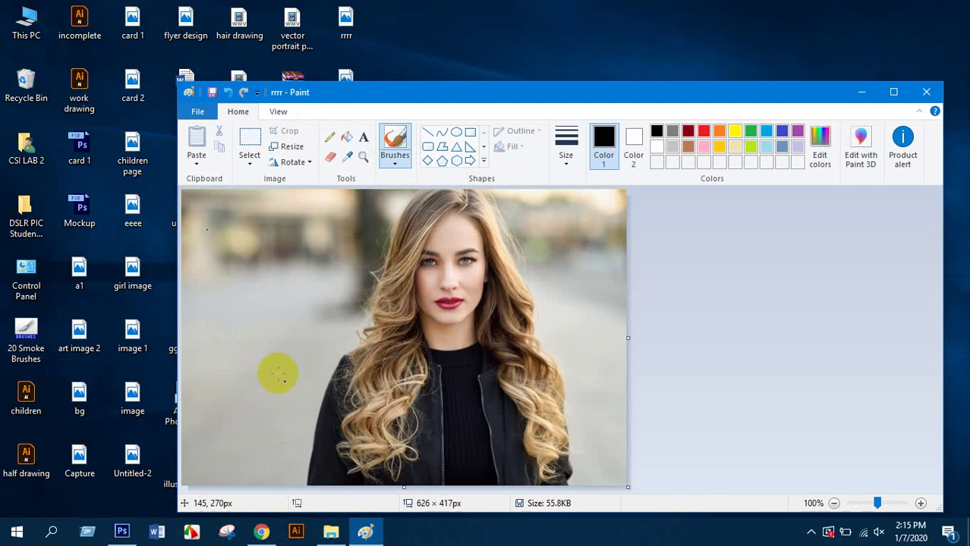
left_click(199, 112)
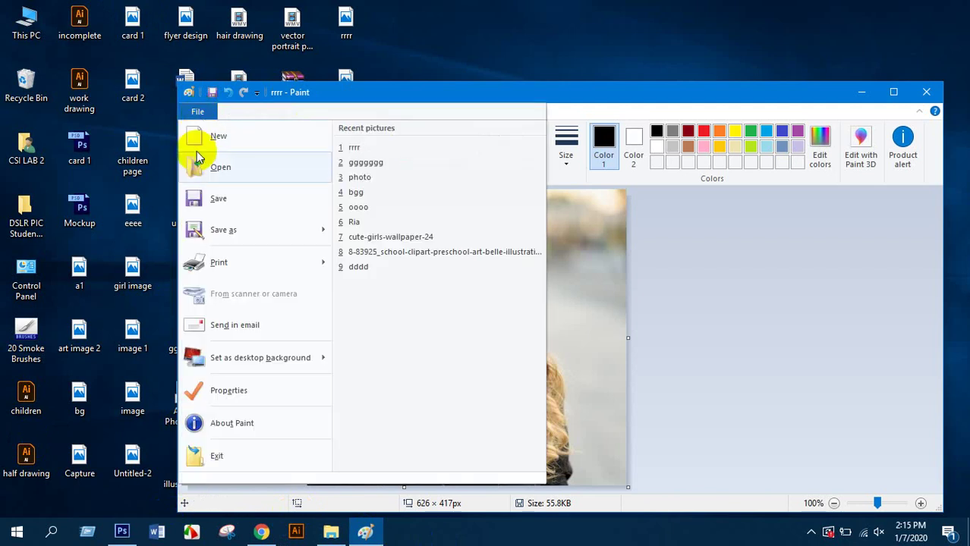
left_click(228, 226)
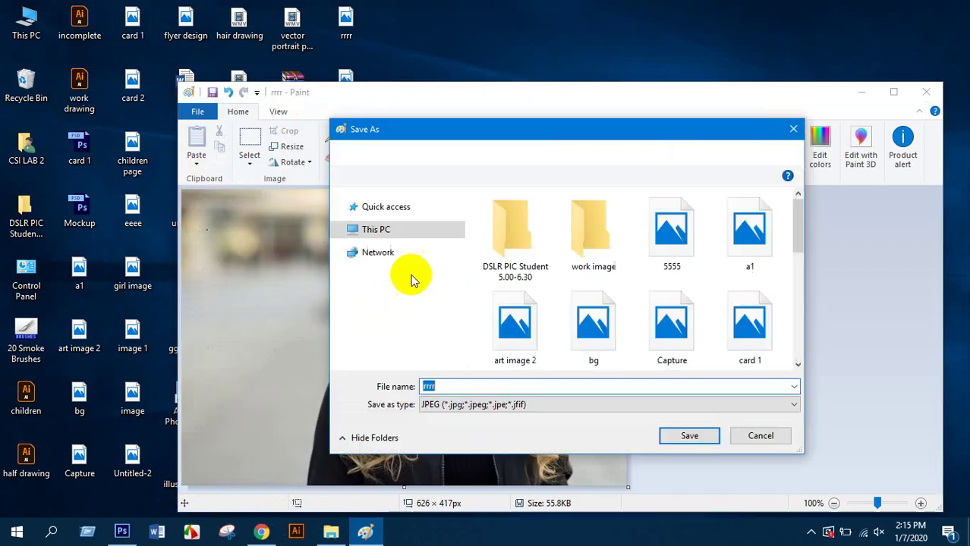
type("yyyy")
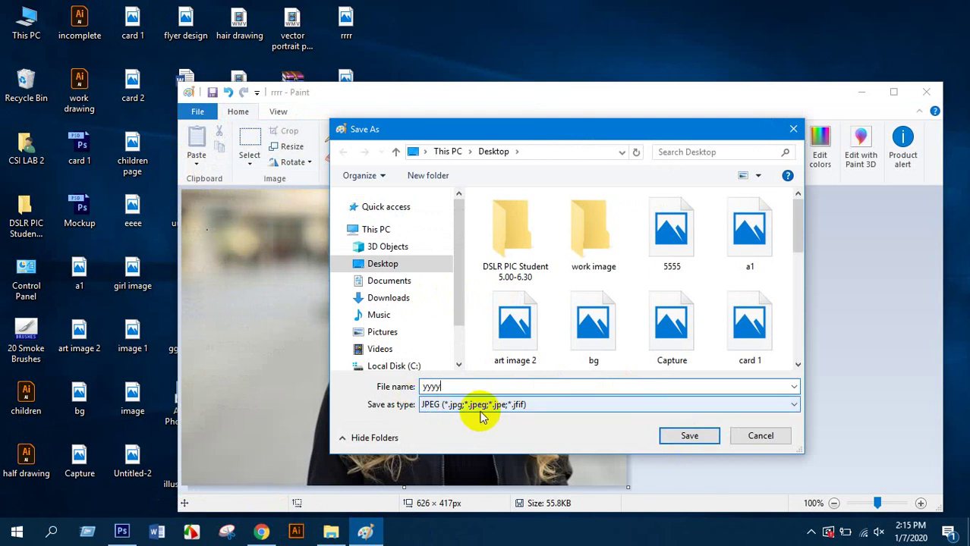
left_click(614, 403)
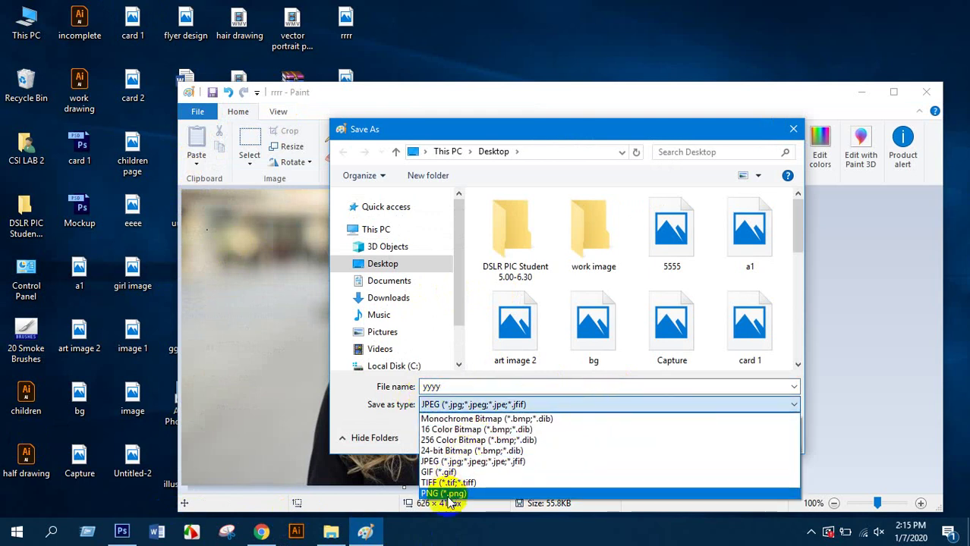
left_click(801, 328)
left_click(714, 434)
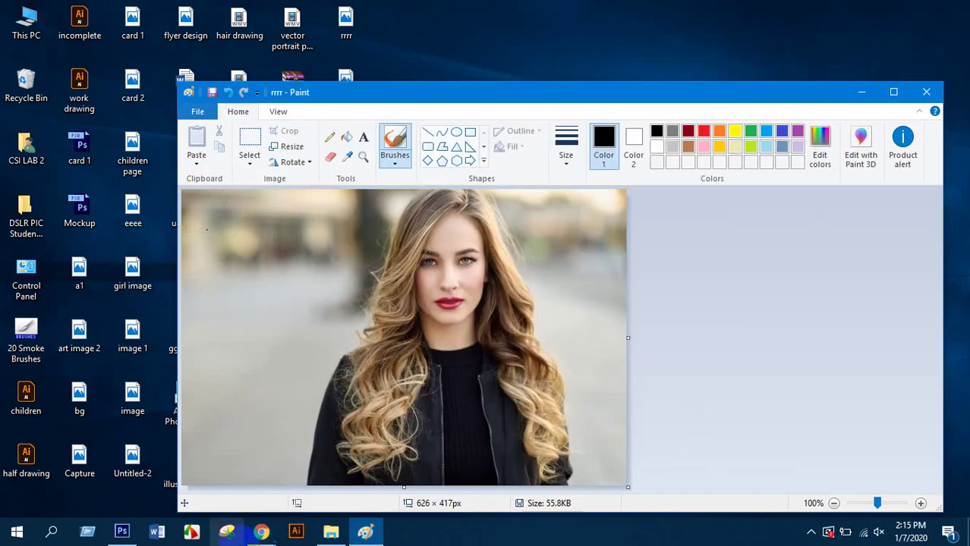
Switch to Photoshop, open yyyy from the Desktop and dock its floating document window as a tab.
left_click(123, 530)
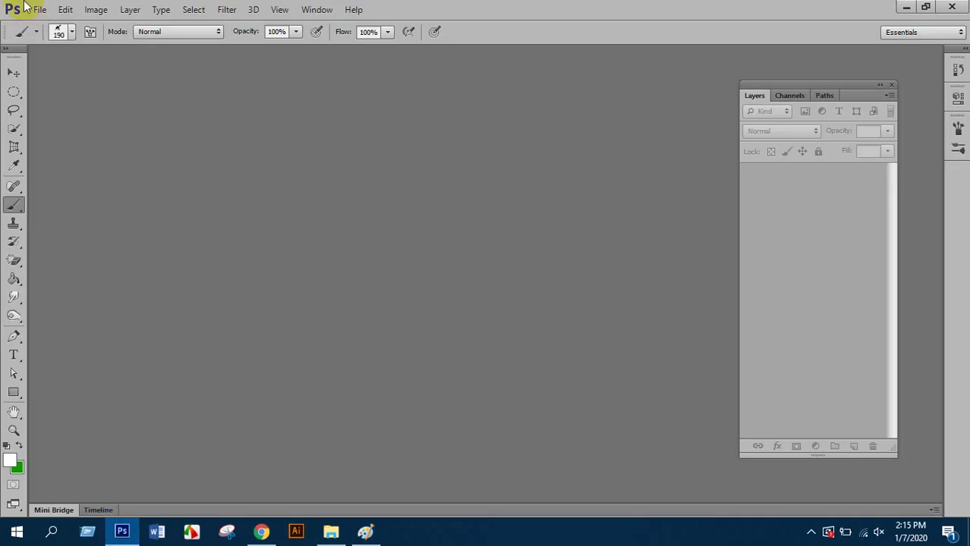
left_click(37, 10)
left_click(44, 36)
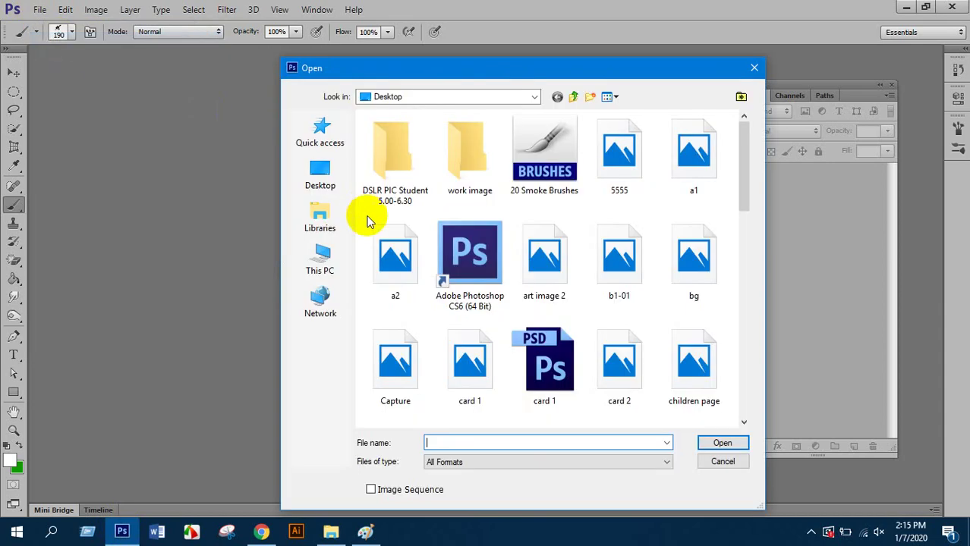
left_click(516, 241)
key("End")
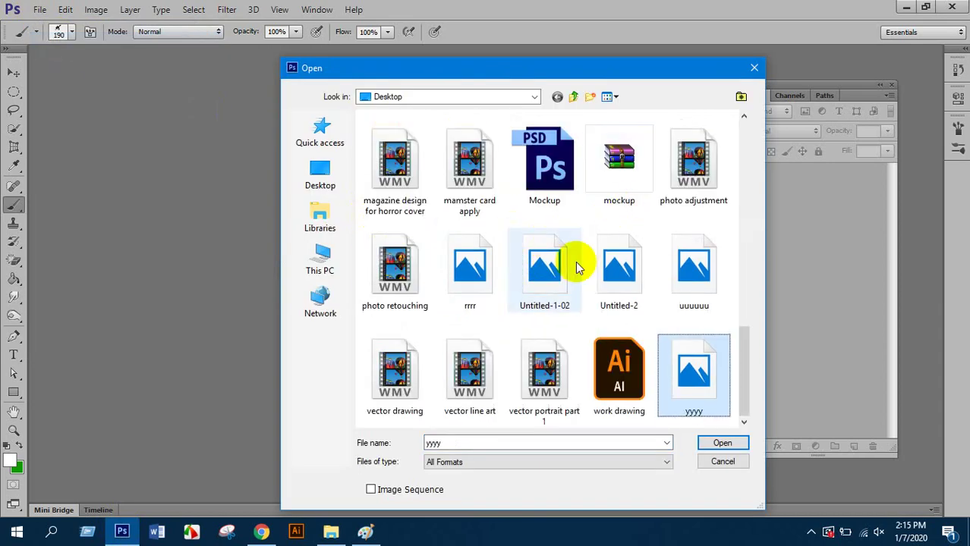
double_click(704, 373)
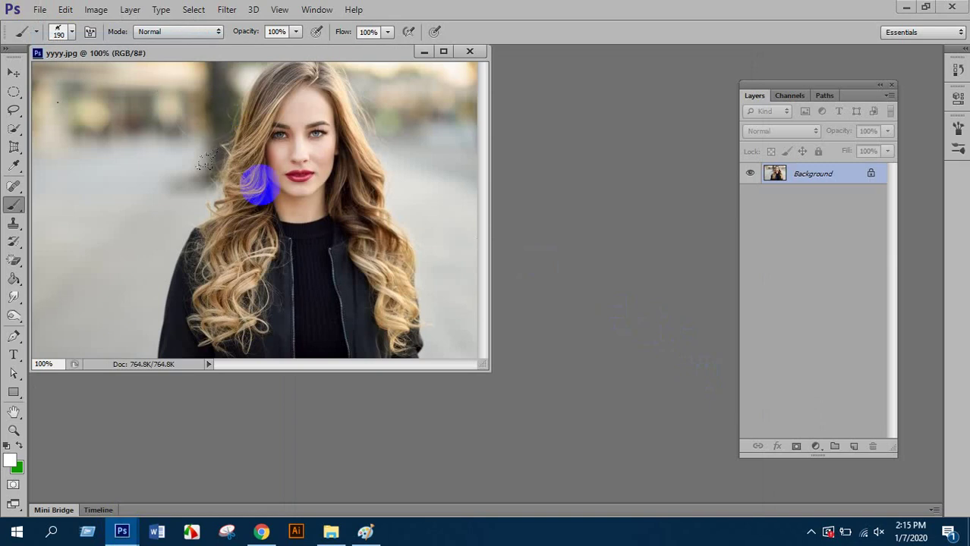
left_click_drag(241, 50, 305, 53)
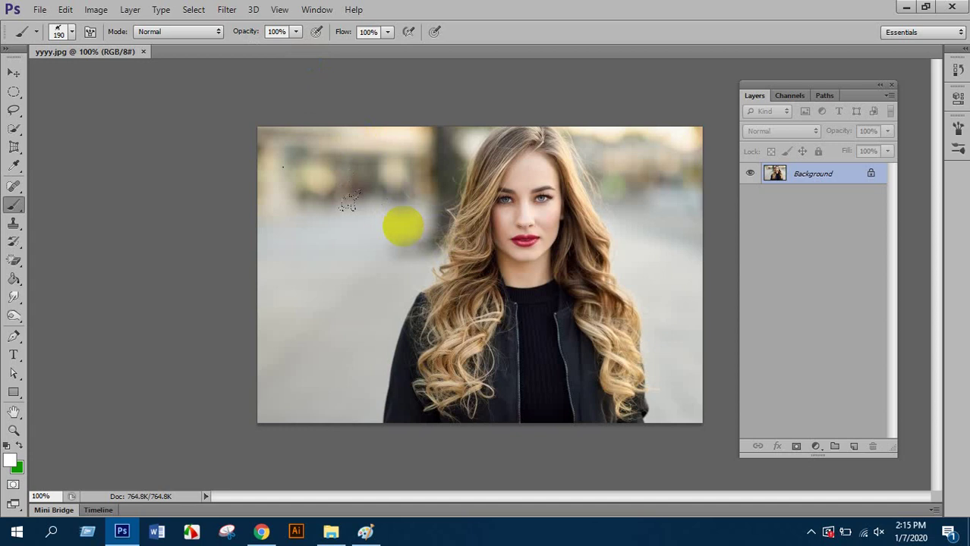
Examine the woman's face and hair edges in the photo at different magnifications.
scroll(512, 161, "up", 5)
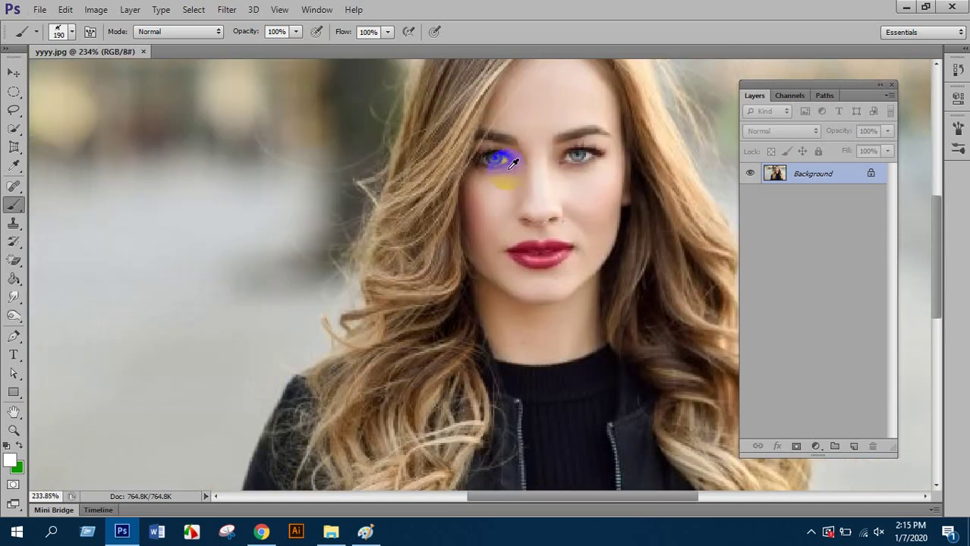
scroll(513, 163, "down", 5)
scroll(542, 162, "up", 3)
scroll(548, 158, "down", 5)
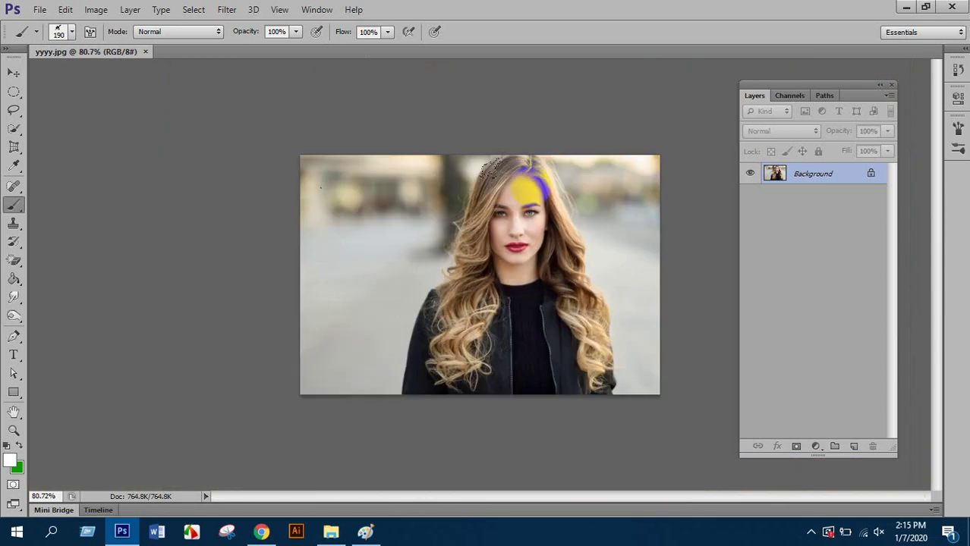
scroll(492, 166, "up", 4)
scroll(520, 163, "down", 5)
scroll(486, 178, "up", 1)
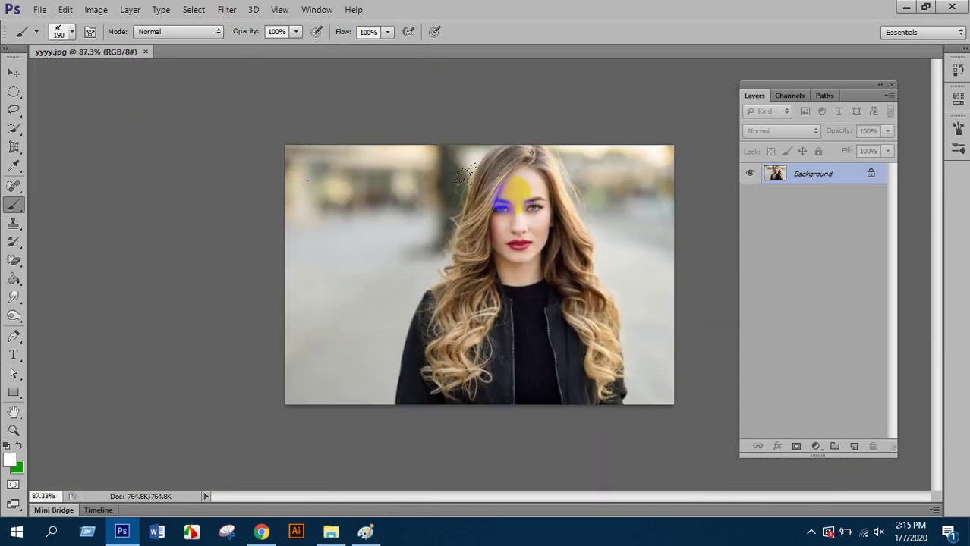
scroll(524, 173, "up", 2)
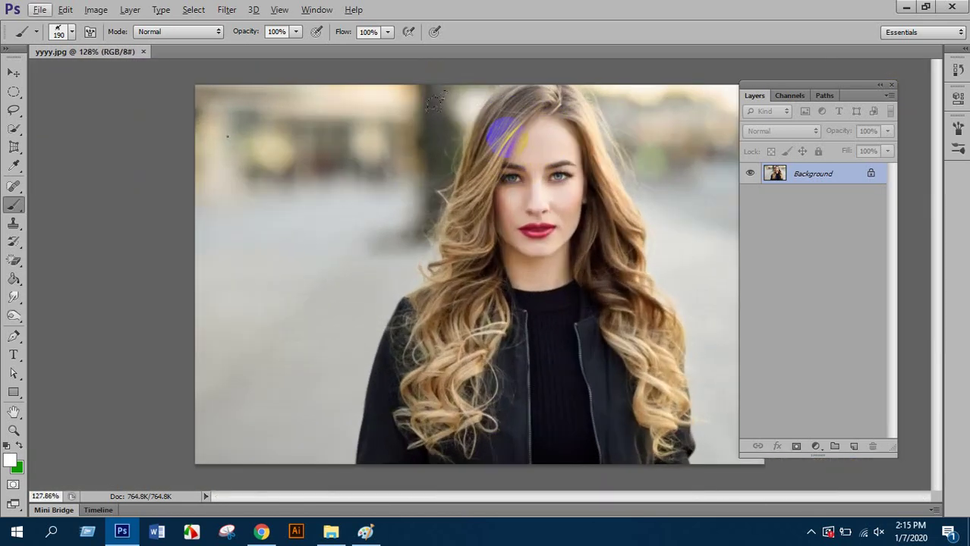
scroll(571, 165, "up", 3)
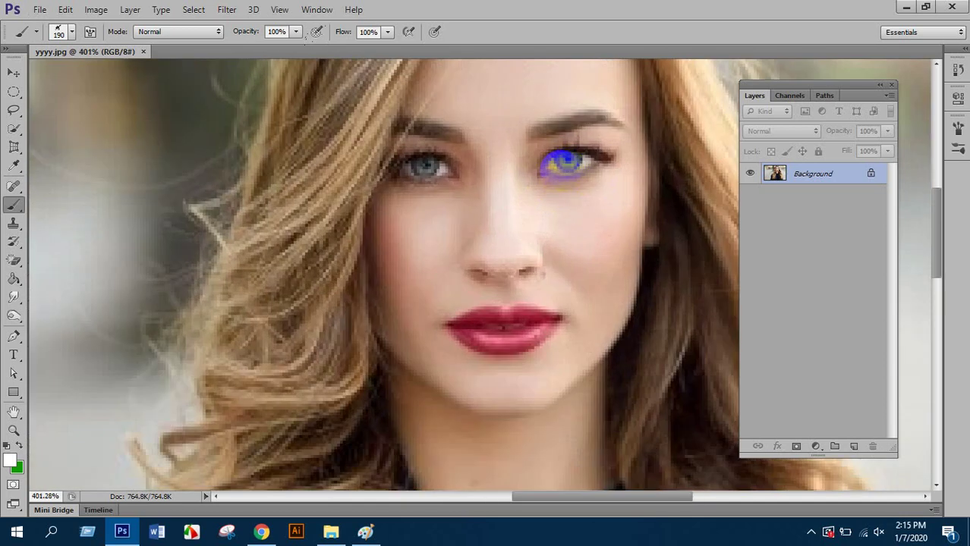
scroll(575, 156, "down", 5)
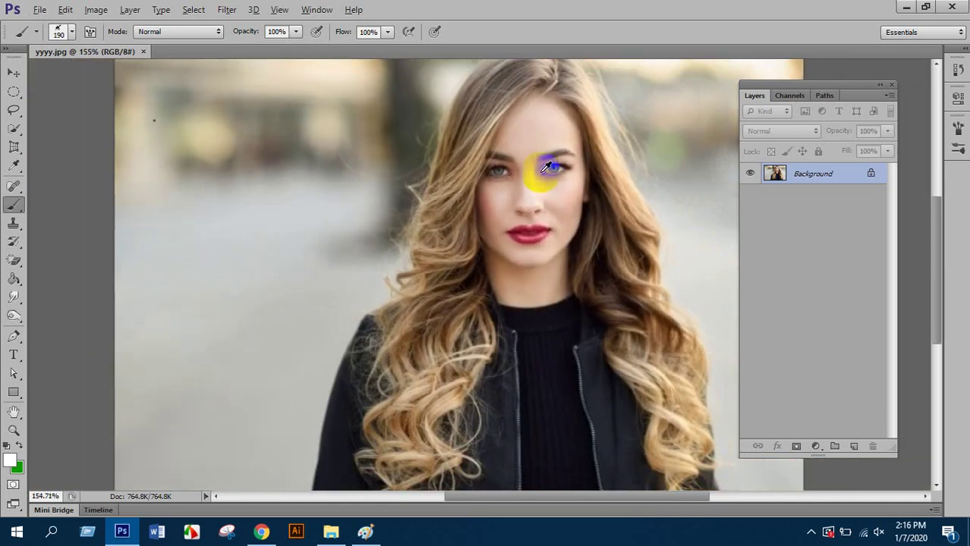
scroll(574, 155, "up", 2)
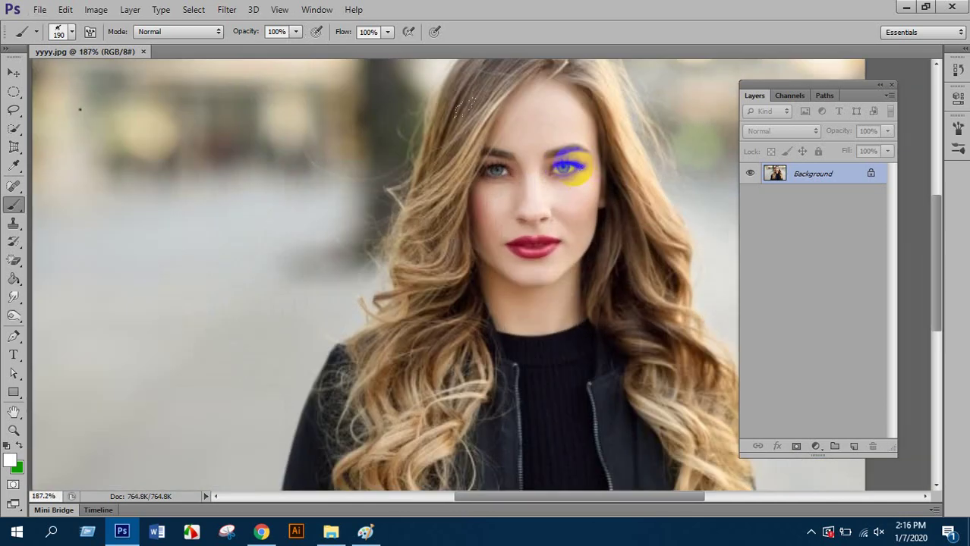
scroll(575, 155, "down", 2)
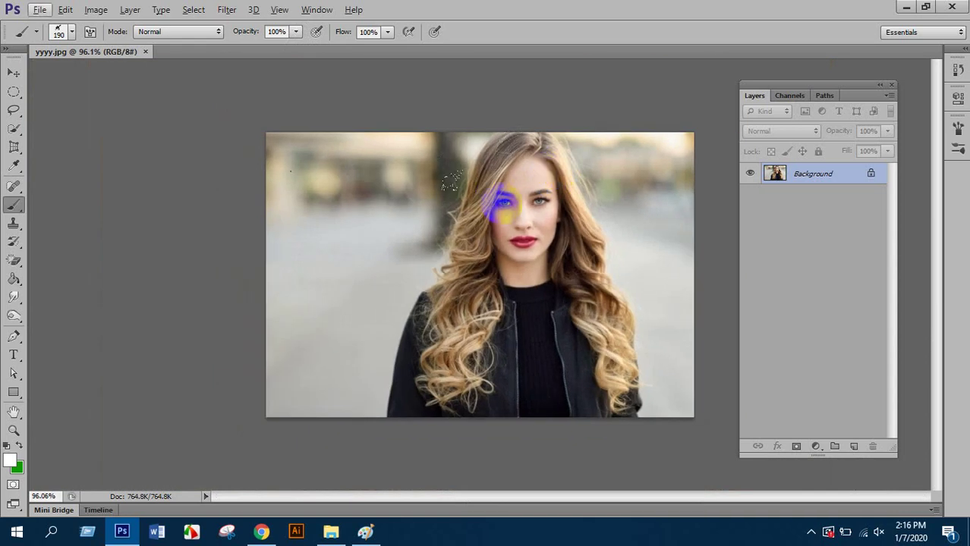
left_click(501, 200)
key("ctrl+z")
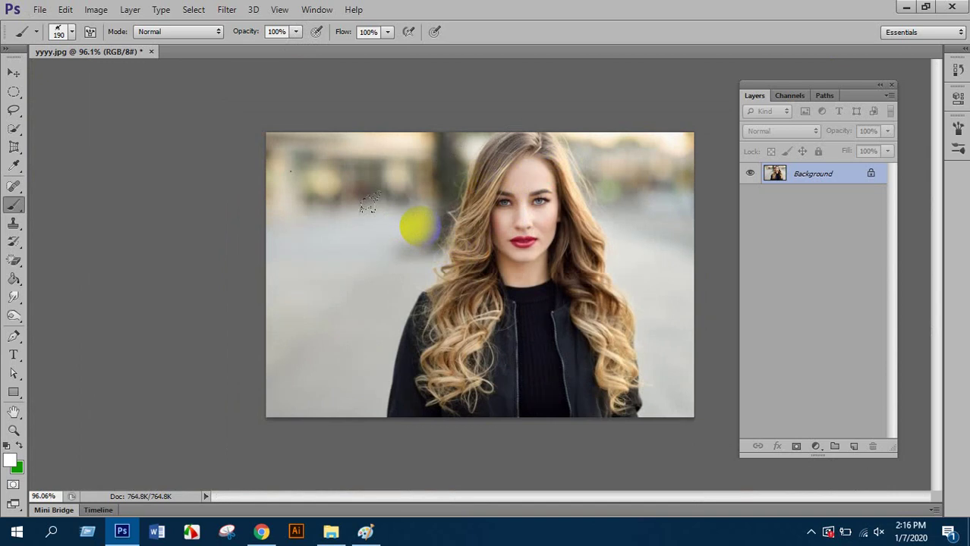
Apply a Levels adjustment to the Background layer with the RGB black input level set to 7.
key("ctrl+l")
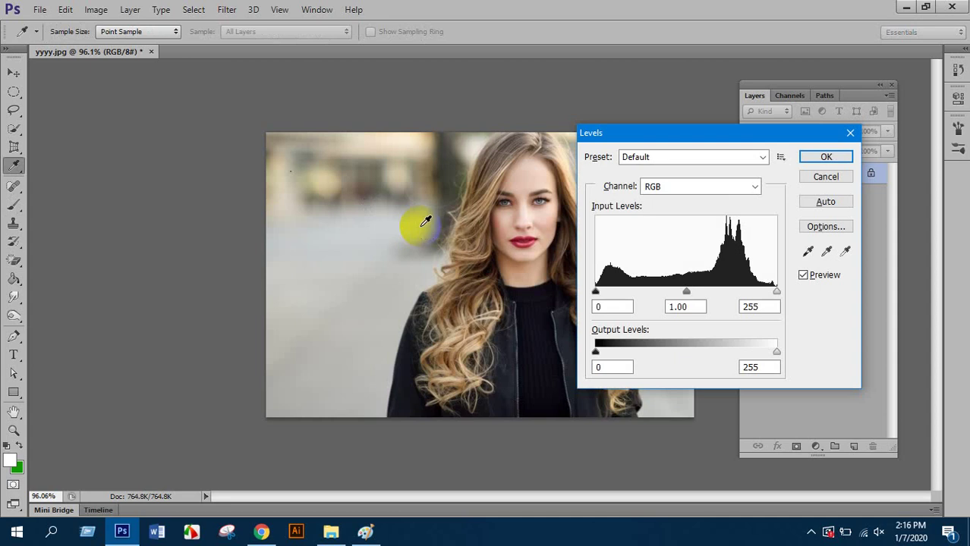
mouse_move(600, 298)
left_mouse_down()
mouse_move(617, 295)
mouse_move(601, 297)
left_mouse_up()
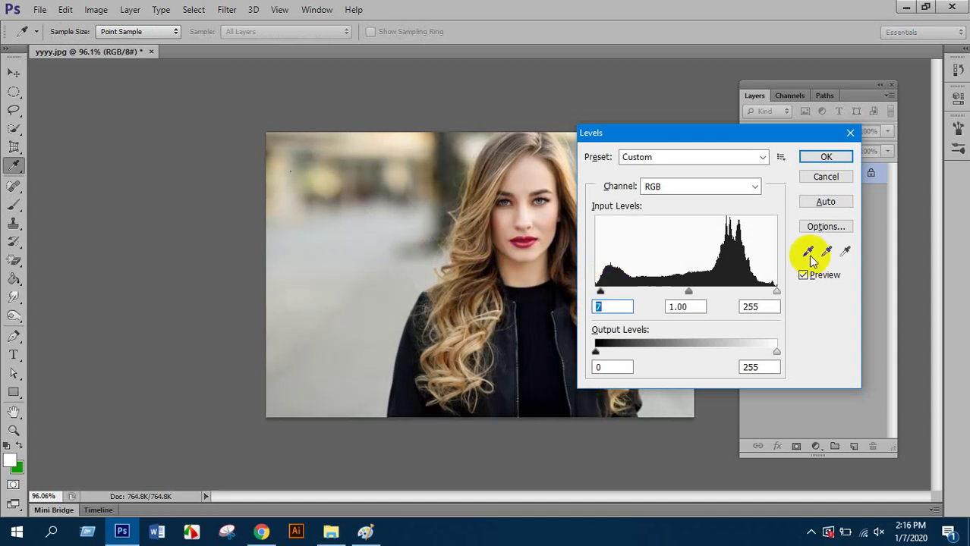
left_click(806, 157)
key("b")
Select the face, neck and left-hand hair down to the shoulder with a 45-size Quick Selection brush.
scroll(490, 156, "up", 2)
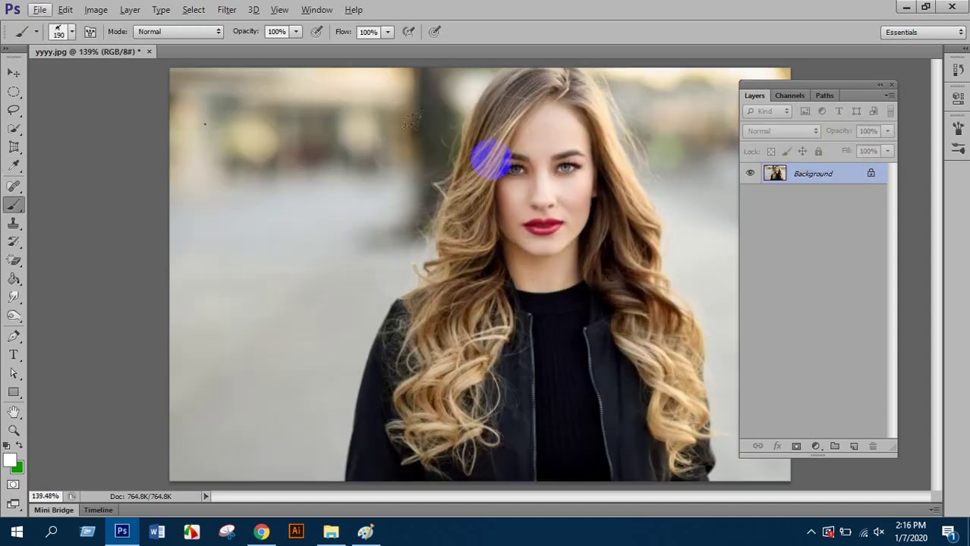
left_click(15, 130)
left_click(80, 129)
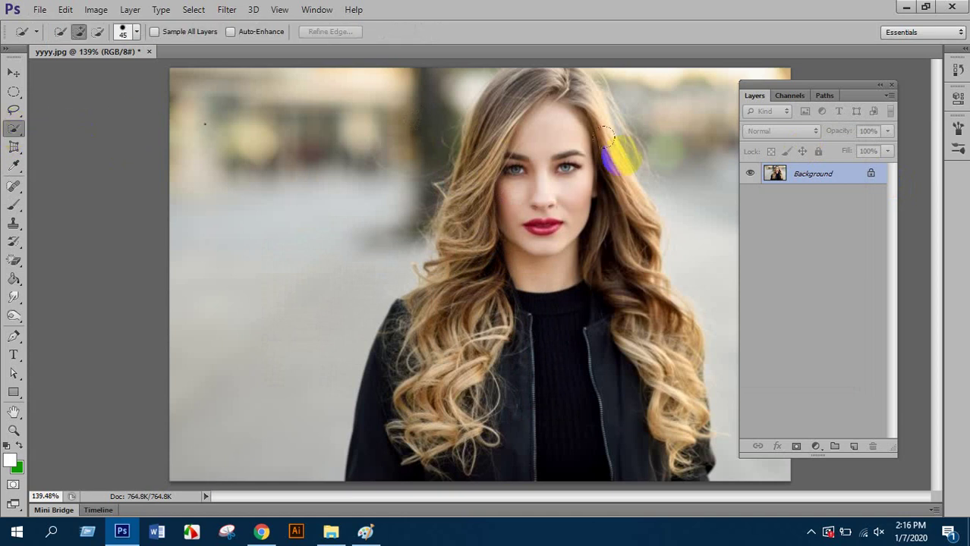
scroll(433, 184, "up", 3)
scroll(422, 121, "up", 2)
mouse_move(422, 121)
left_mouse_down()
mouse_move(433, 185)
mouse_move(394, 145)
mouse_move(343, 348)
left_mouse_up()
scroll(336, 191, "down", 1)
mouse_move(336, 191)
left_mouse_down()
mouse_move(316, 314)
mouse_move(304, 269)
mouse_move(296, 332)
mouse_move(303, 320)
mouse_move(271, 365)
mouse_move(232, 325)
mouse_move(207, 368)
mouse_move(244, 291)
mouse_move(247, 240)
mouse_move(226, 277)
left_mouse_up()
scroll(304, 270, "down", 2)
scroll(304, 270, "down", 5)
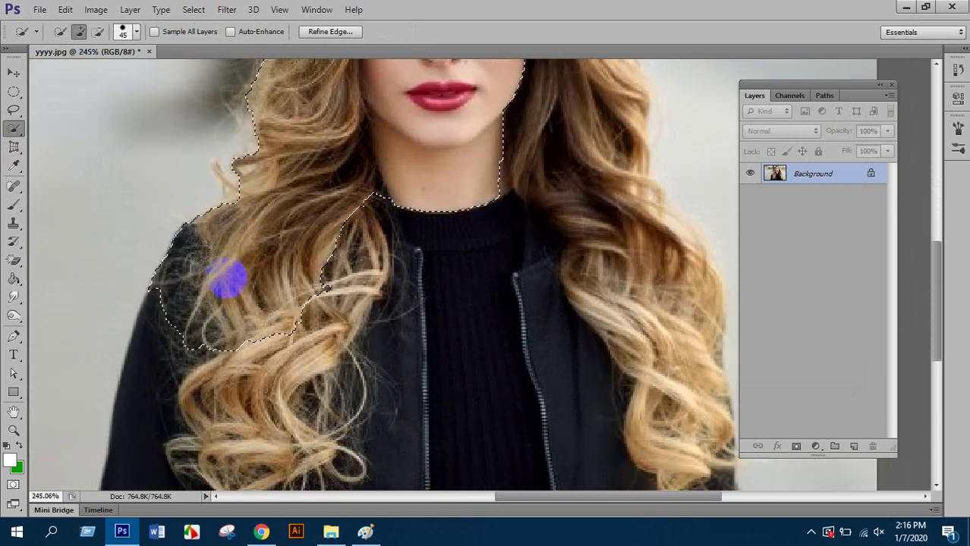
Extend the selection over the lower left curls, the jacket and the crown of the head.
scroll(225, 277, "down", 2)
left_click_drag(188, 396, 152, 342)
left_click_drag(447, 174, 588, 217)
scroll(493, 455, "up", 8)
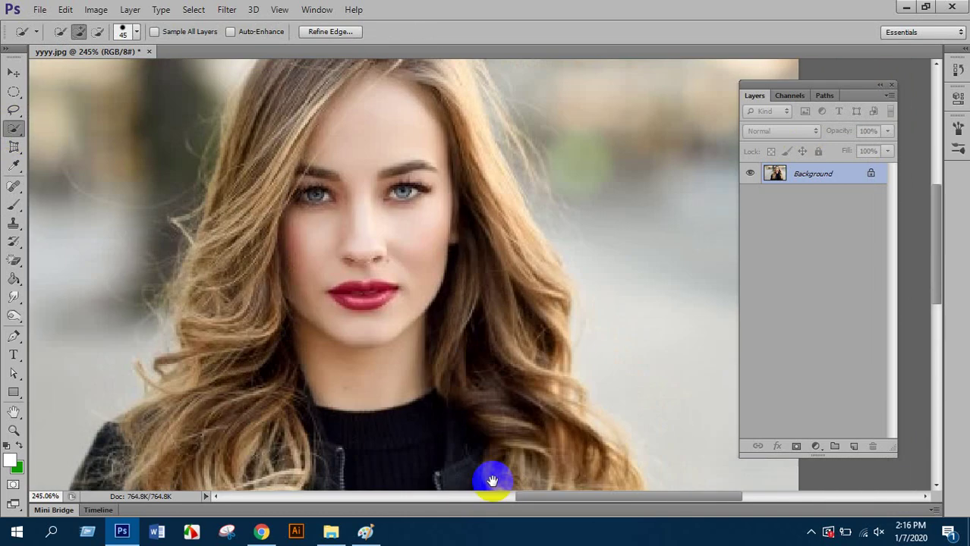
left_click_drag(391, 141, 422, 156)
scroll(420, 227, "up", 2)
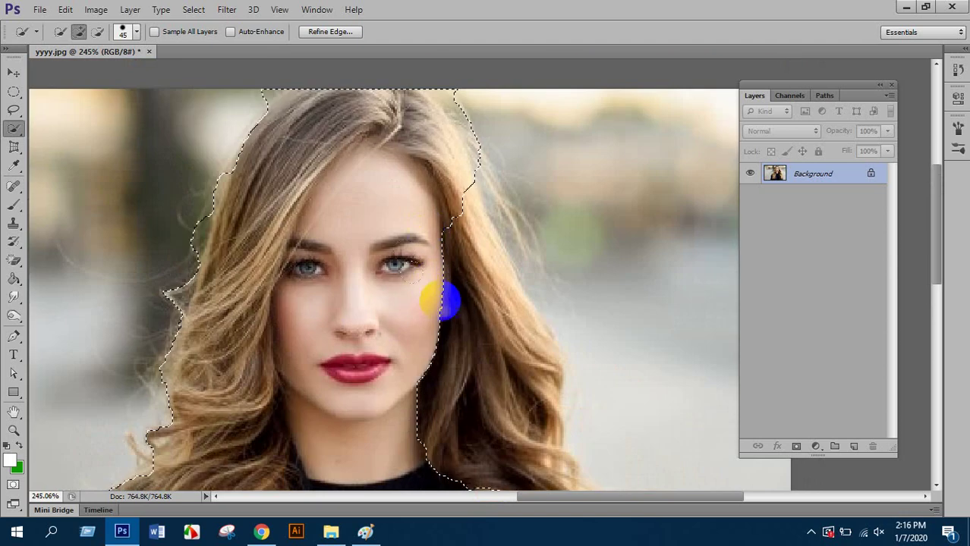
Add the right-hand hair and the rest of the jacket to the selection, down to the photo's bottom edge.
mouse_move(451, 299)
left_mouse_down()
mouse_move(472, 358)
mouse_move(470, 312)
mouse_move(511, 377)
mouse_move(530, 473)
mouse_move(541, 406)
left_mouse_up()
scroll(511, 378, "down", 2)
scroll(509, 375, "down", 4)
mouse_move(510, 375)
left_mouse_down()
mouse_move(537, 346)
mouse_move(536, 417)
left_mouse_up()
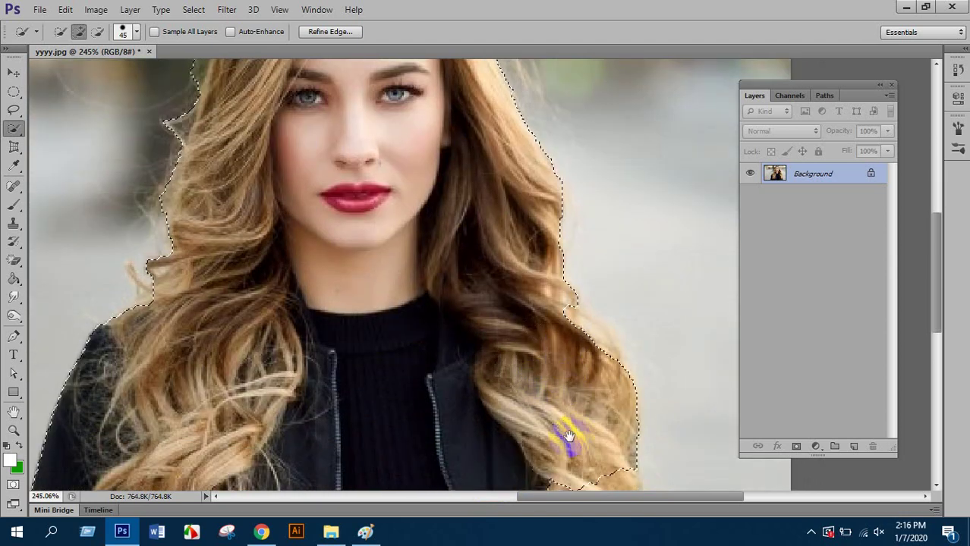
scroll(537, 418, "down", 6)
scroll(537, 417, "right", 3)
left_click_drag(463, 319, 444, 148)
mouse_move(473, 177)
left_mouse_down()
mouse_move(487, 220)
mouse_move(487, 397)
left_mouse_up()
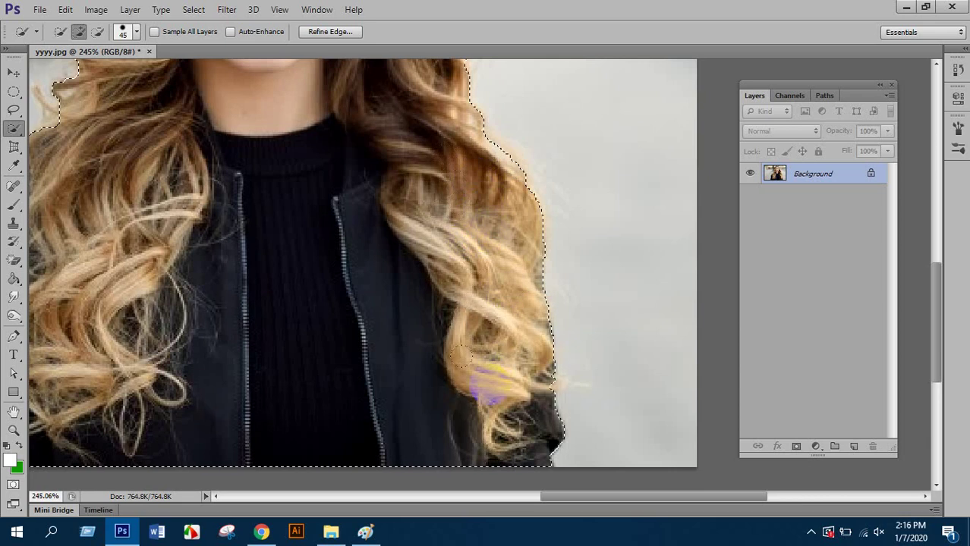
Subtract the strip of background beside the upper right of the head from the selection.
scroll(487, 396, "down", 2)
key("space")
mouse_move(290, 276)
left_mouse_down()
mouse_move(498, 317)
mouse_move(405, 354)
mouse_move(412, 390)
left_mouse_up()
scroll(411, 390, "up", 3)
left_click_drag(323, 314, 411, 380)
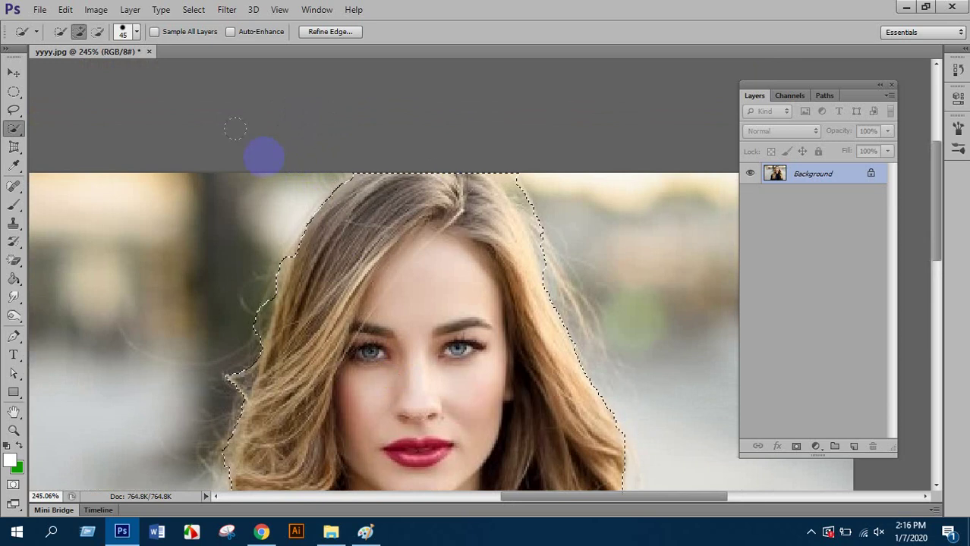
mouse_move(486, 152)
left_mouse_down()
mouse_move(519, 135)
mouse_move(550, 221)
left_mouse_up()
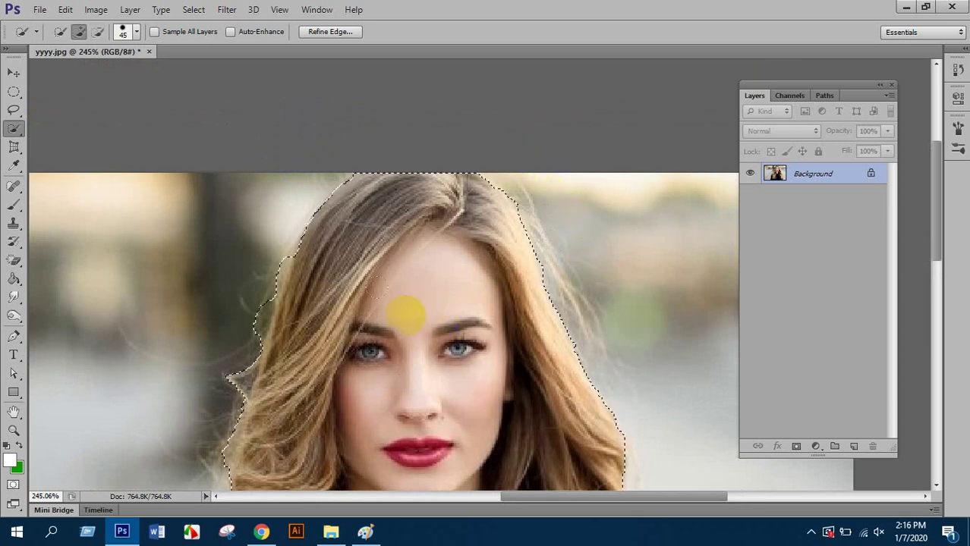
Subtract the background gaps and the stray wisp along the left-hand hair edge from the selection.
scroll(221, 248, "down", 2)
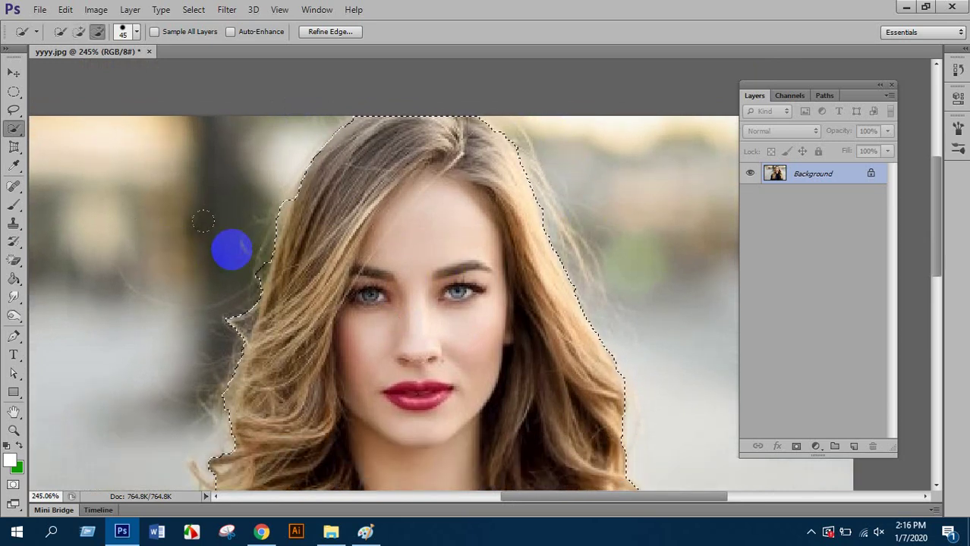
mouse_move(201, 220)
left_mouse_down()
mouse_move(188, 249)
mouse_move(227, 150)
left_mouse_up()
scroll(228, 228, "down", 1)
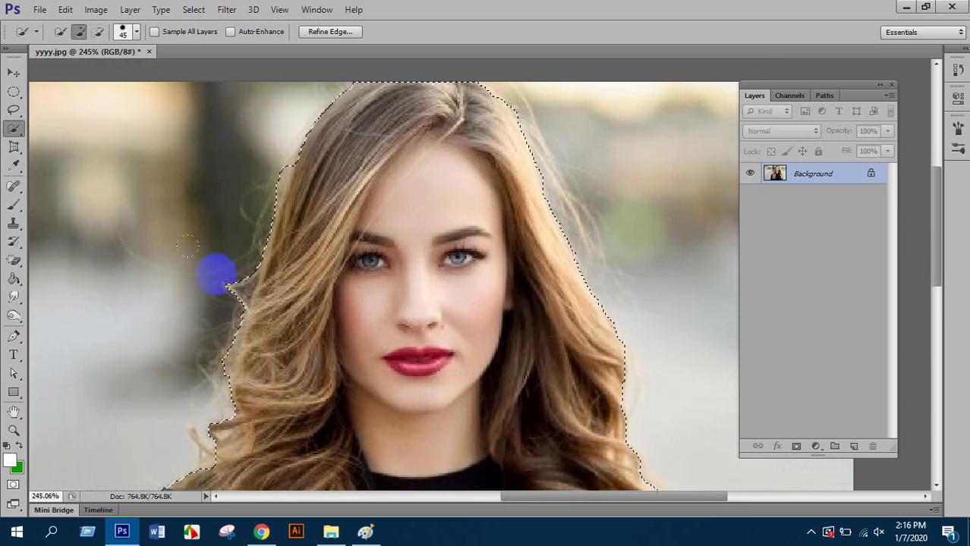
scroll(165, 253, "down", 5)
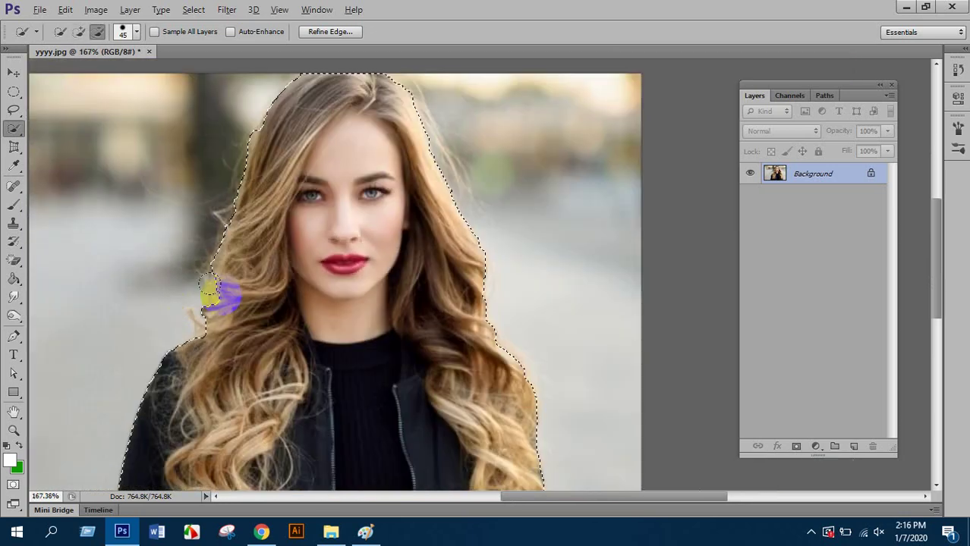
scroll(467, 164, "up", 5)
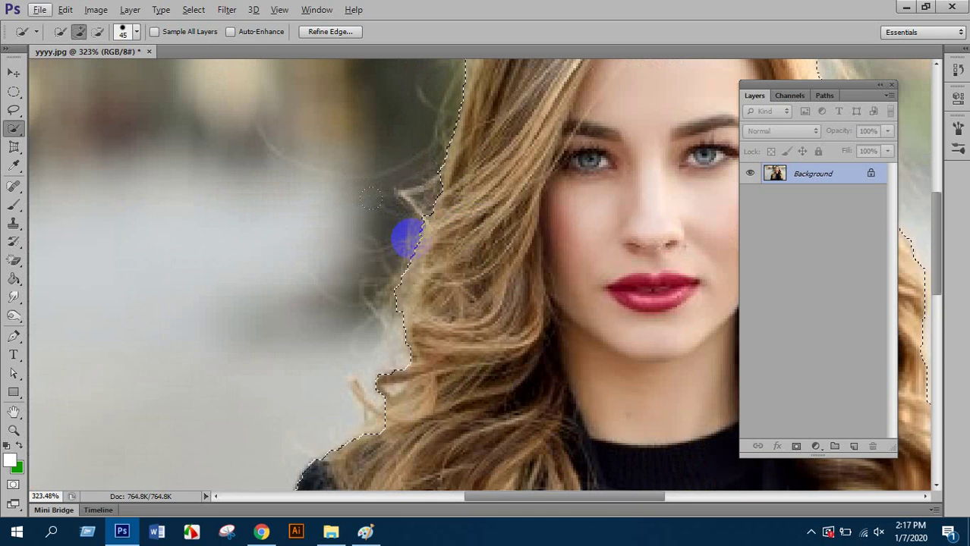
left_click_drag(371, 199, 380, 133)
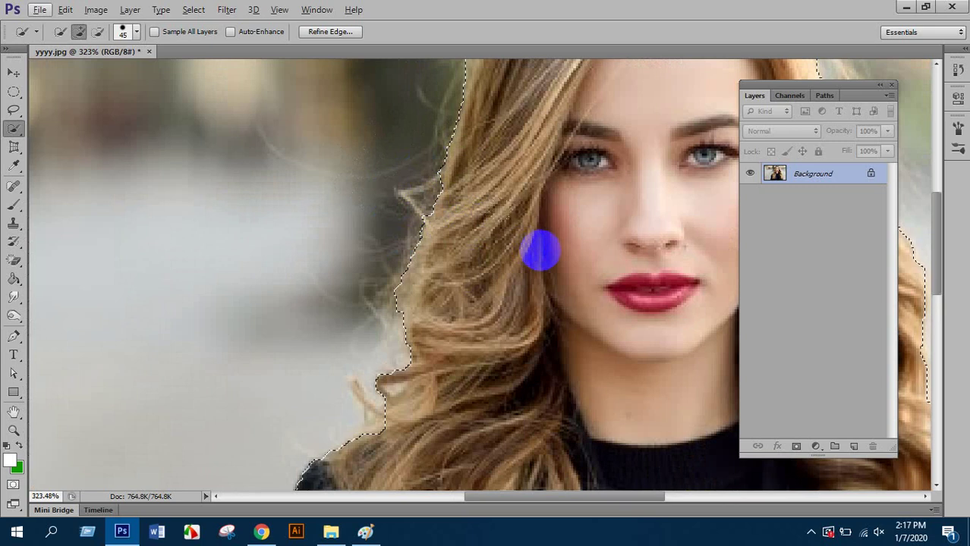
Deselect the whole selection around the woman.
key("alt")
scroll(520, 235, "down", 1)
scroll(519, 235, "down", 8)
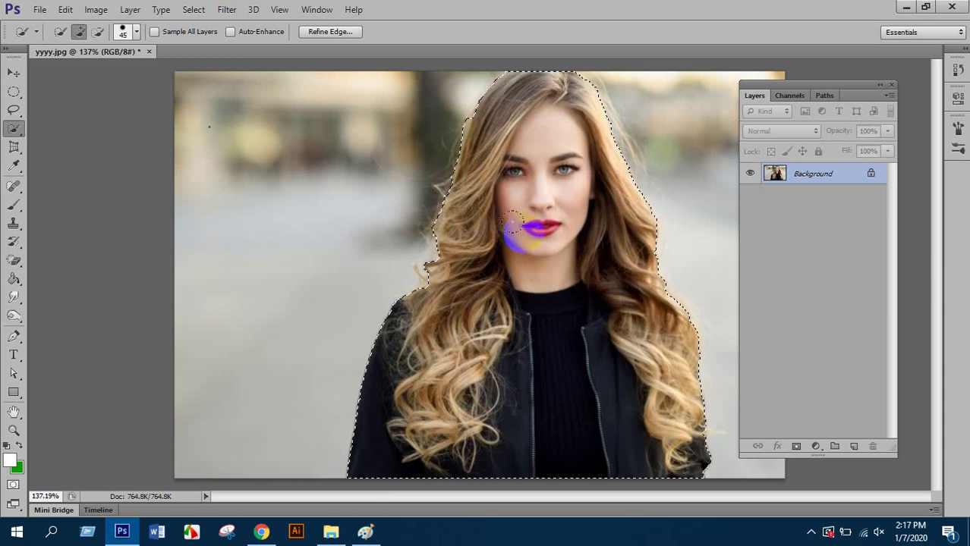
left_click(14, 128)
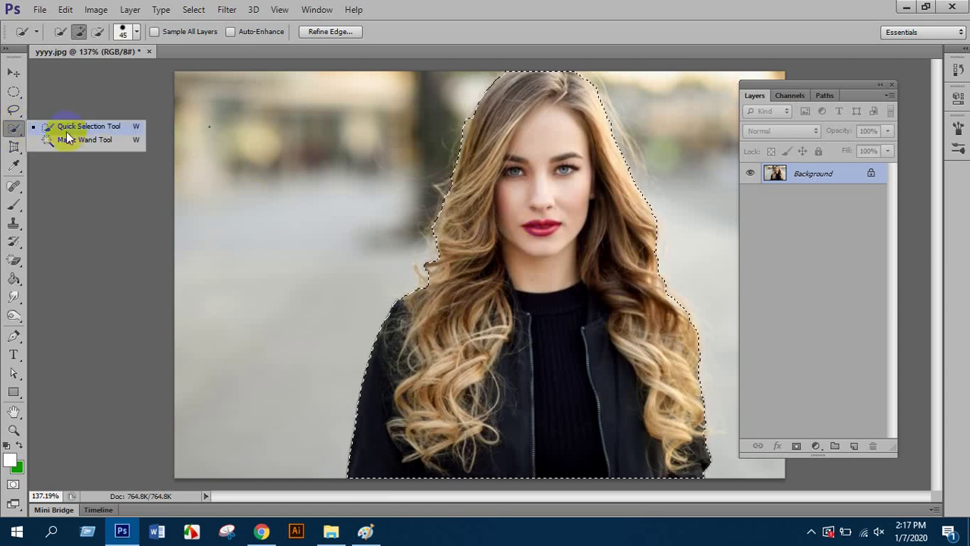
left_click(72, 129)
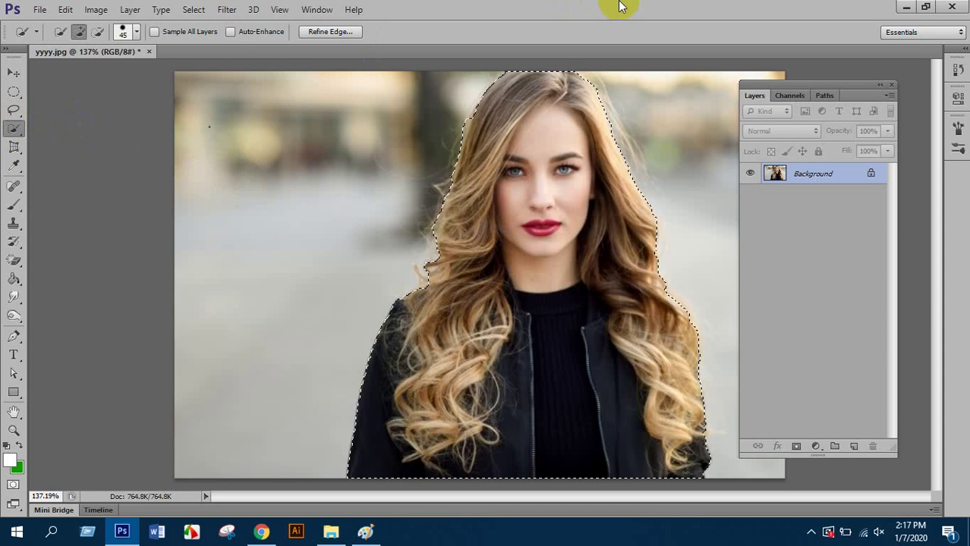
key("ctrl+d")
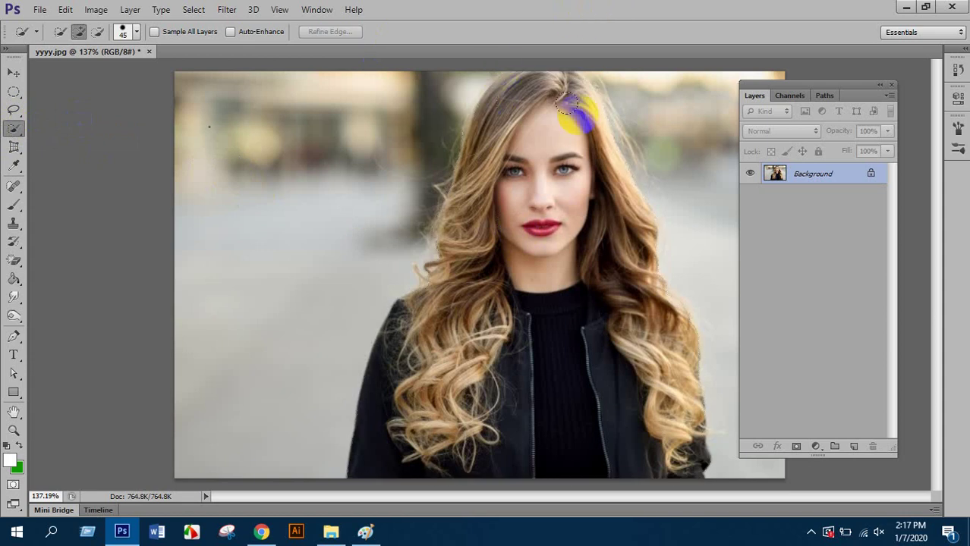
scroll(548, 114, "up", 2)
scroll(548, 113, "down", 2)
scroll(548, 114, "down", 1)
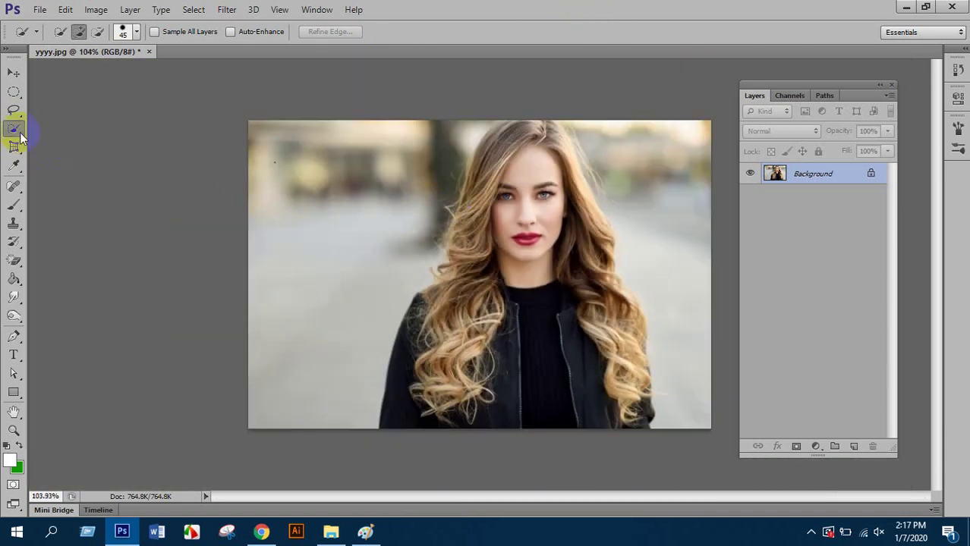
left_click_drag(15, 130, 47, 136)
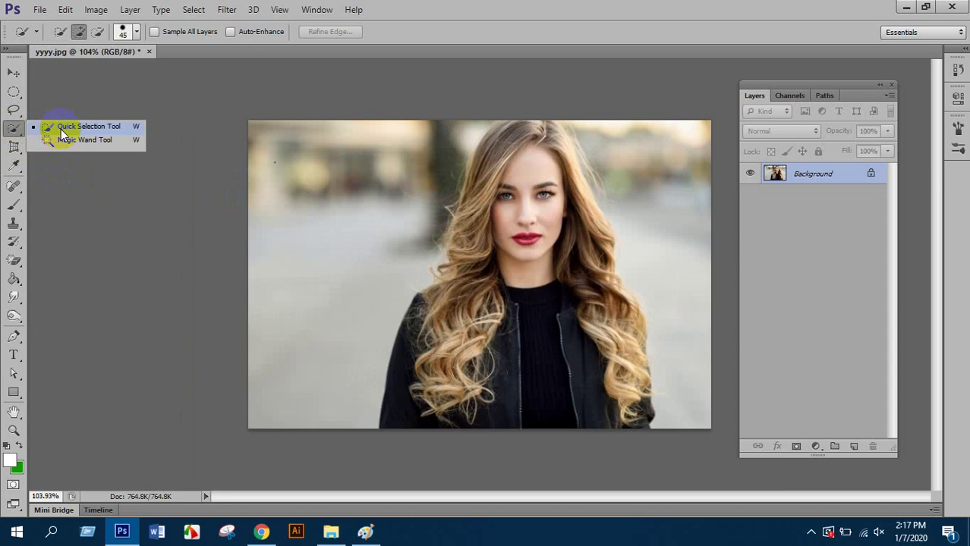
left_click(13, 92)
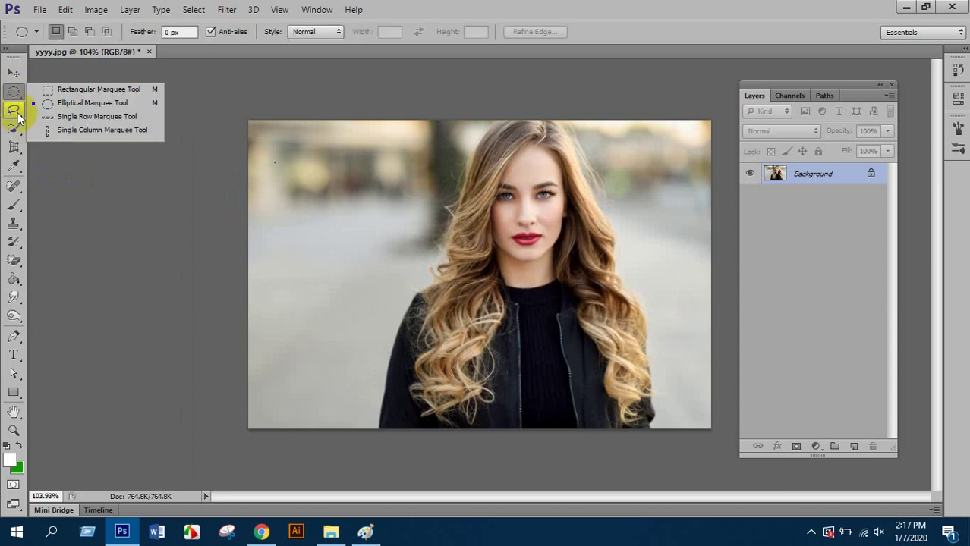
left_click(16, 111)
left_click(15, 91)
left_click(15, 111)
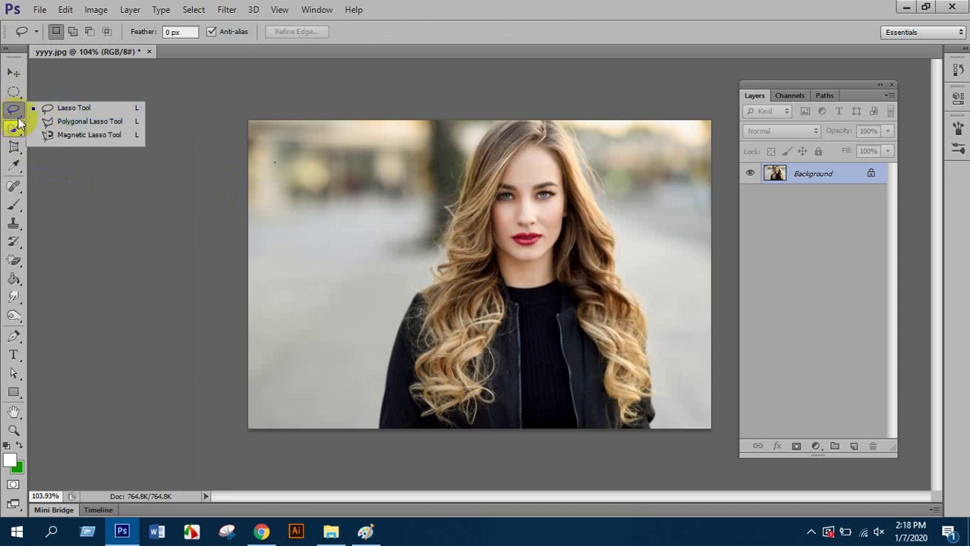
left_click(15, 91)
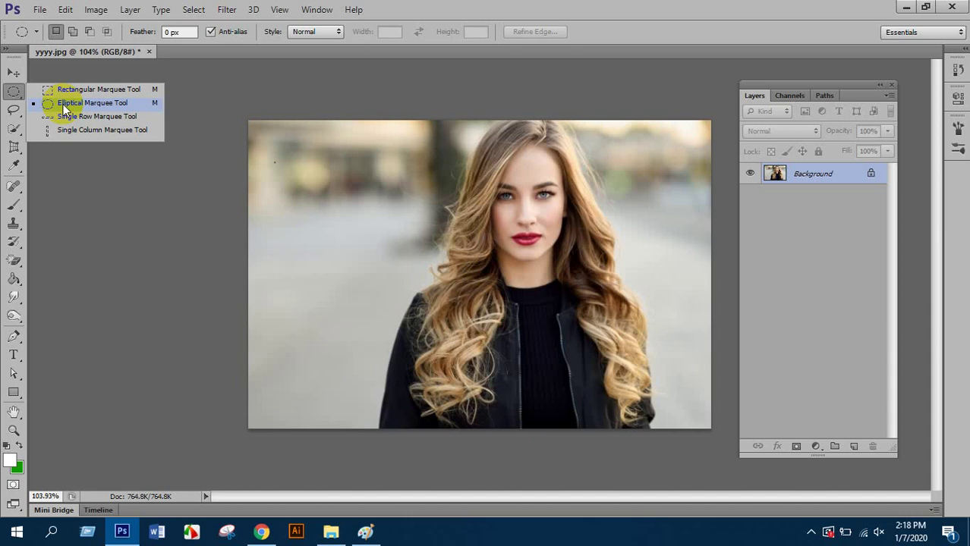
Select the face, neck and left-hand hair from the crown downward with a 40-size Quick Selection brush.
left_click_drag(14, 126, 79, 129)
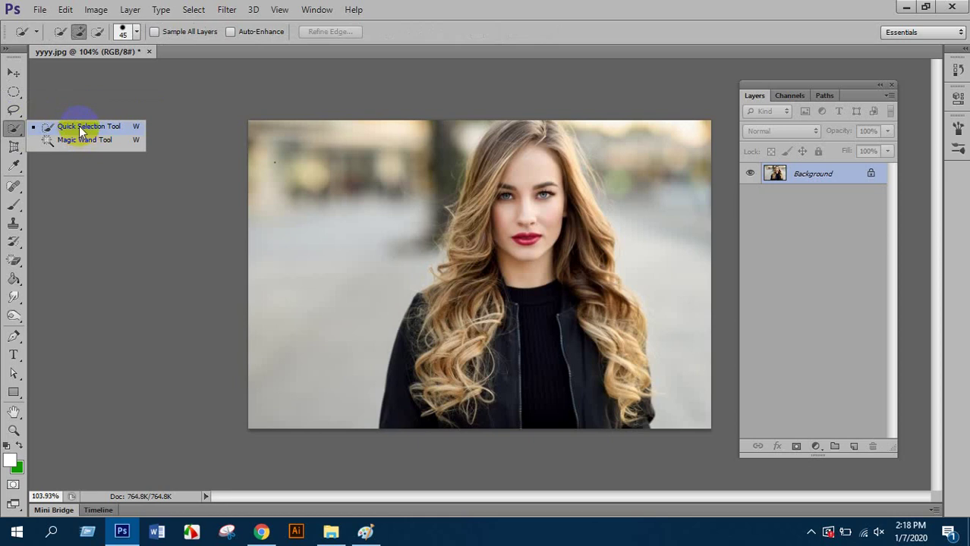
left_click(82, 131)
left_click(534, 251)
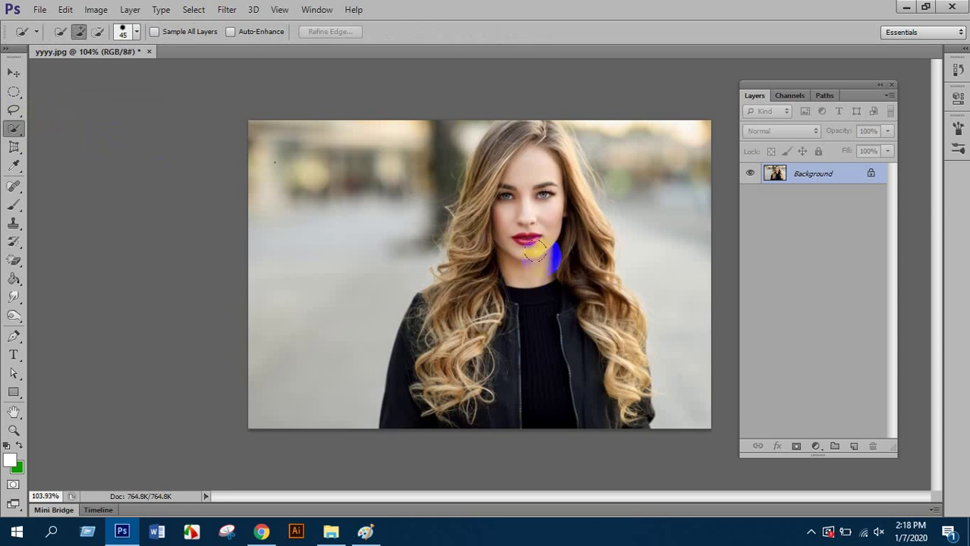
key("ctrl+plus")
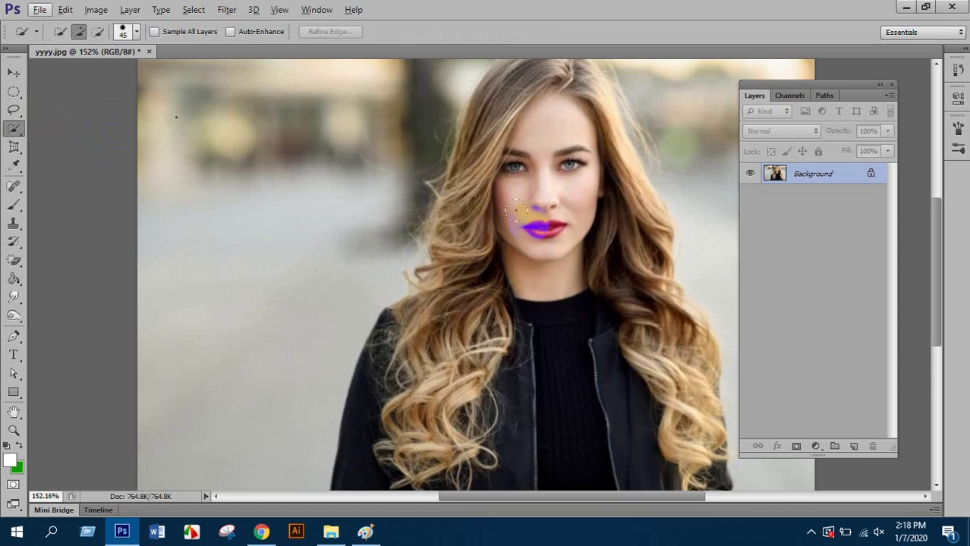
left_click(508, 174)
scroll(532, 182, "up", 3)
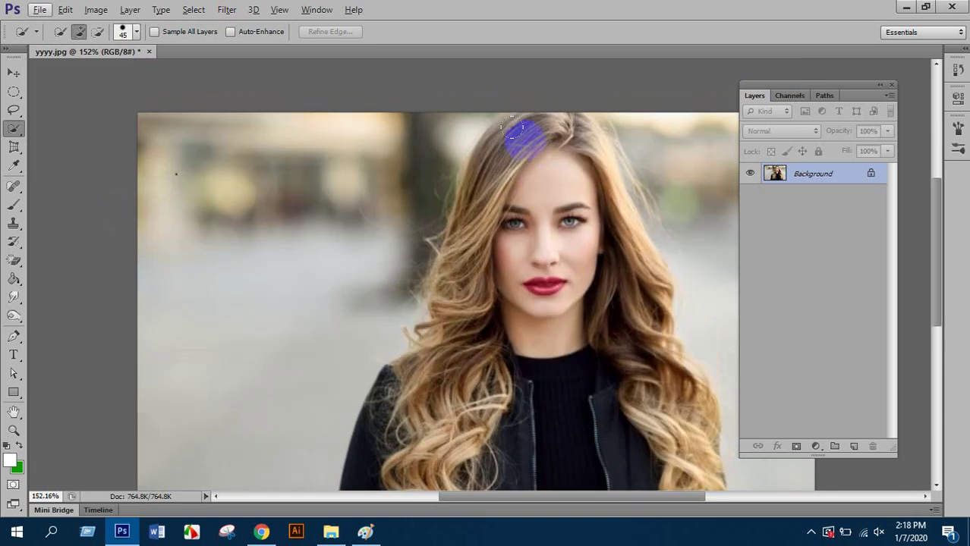
scroll(513, 144, "down", 3)
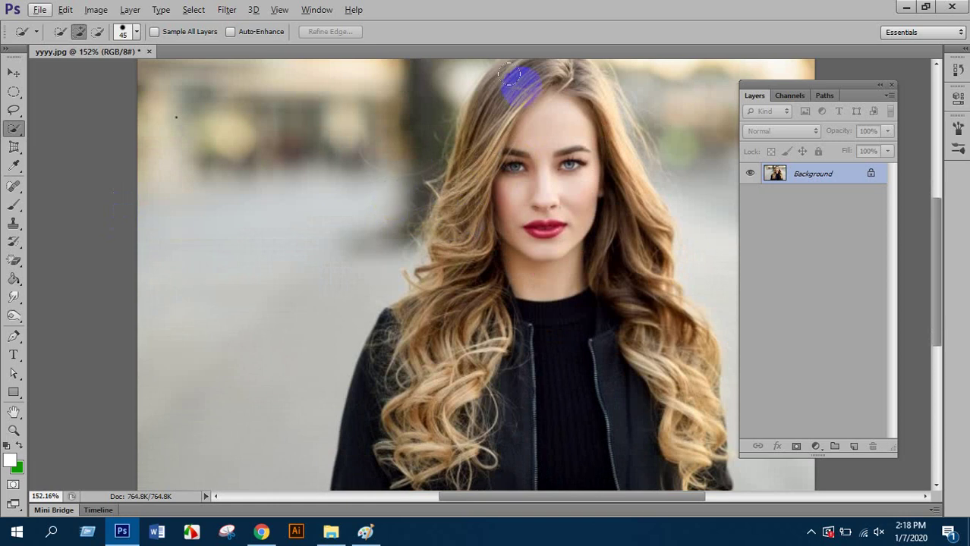
key("bracketright")
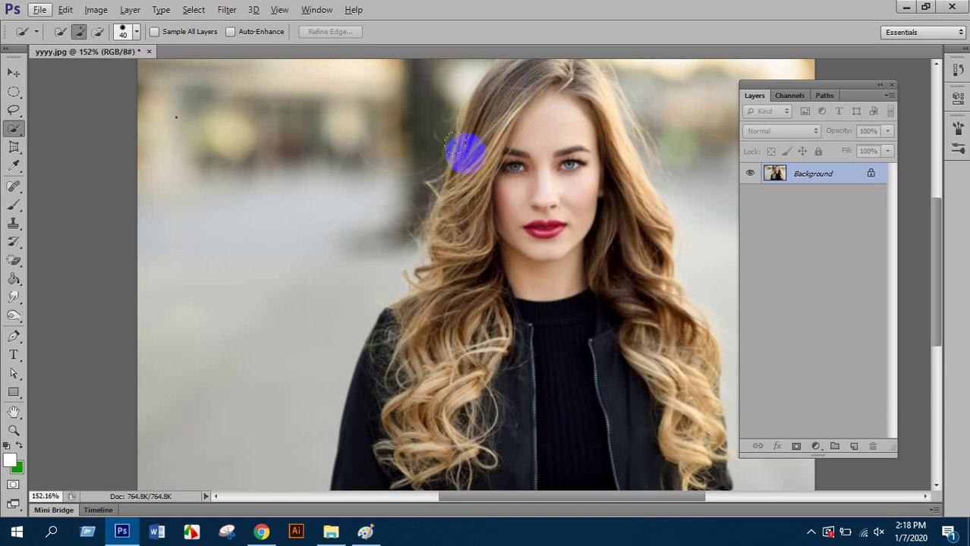
left_click(529, 143)
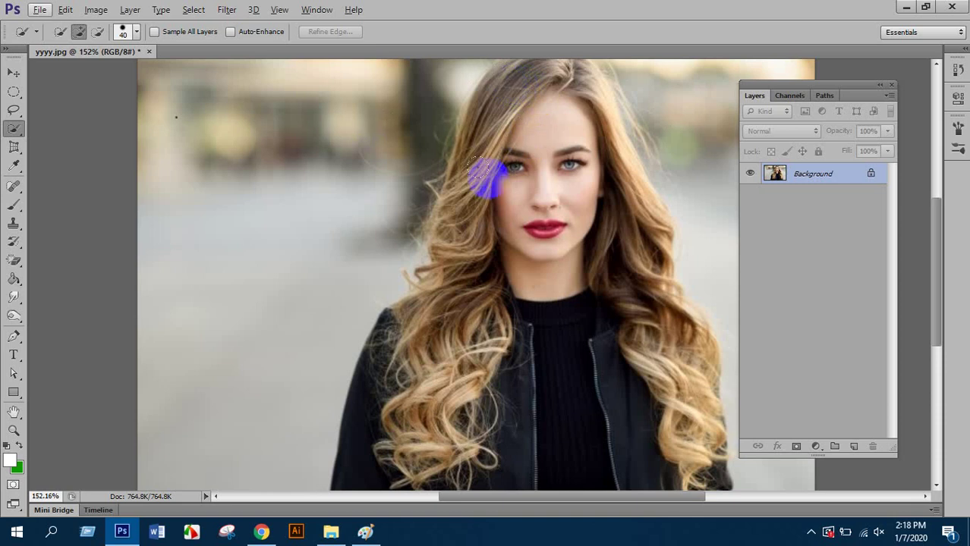
left_click(546, 120)
left_click(579, 250)
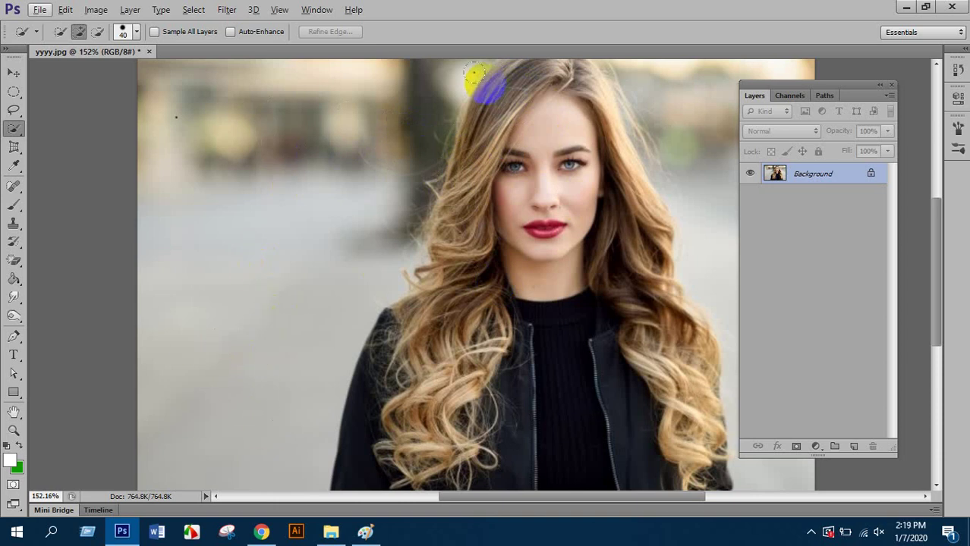
mouse_move(513, 94)
left_mouse_down()
mouse_move(536, 357)
mouse_move(532, 366)
mouse_move(531, 325)
mouse_move(467, 263)
mouse_move(432, 412)
mouse_move(428, 339)
mouse_move(382, 403)
mouse_move(411, 347)
mouse_move(532, 440)
mouse_move(584, 382)
mouse_move(646, 389)
mouse_move(652, 356)
mouse_move(682, 455)
mouse_move(667, 353)
mouse_move(683, 420)
mouse_move(668, 471)
mouse_move(689, 494)
mouse_move(661, 442)
mouse_move(447, 296)
mouse_move(479, 160)
mouse_move(454, 234)
mouse_move(511, 155)
mouse_move(502, 144)
mouse_move(507, 96)
mouse_move(518, 125)
left_mouse_up()
scroll(522, 125, "up", 6)
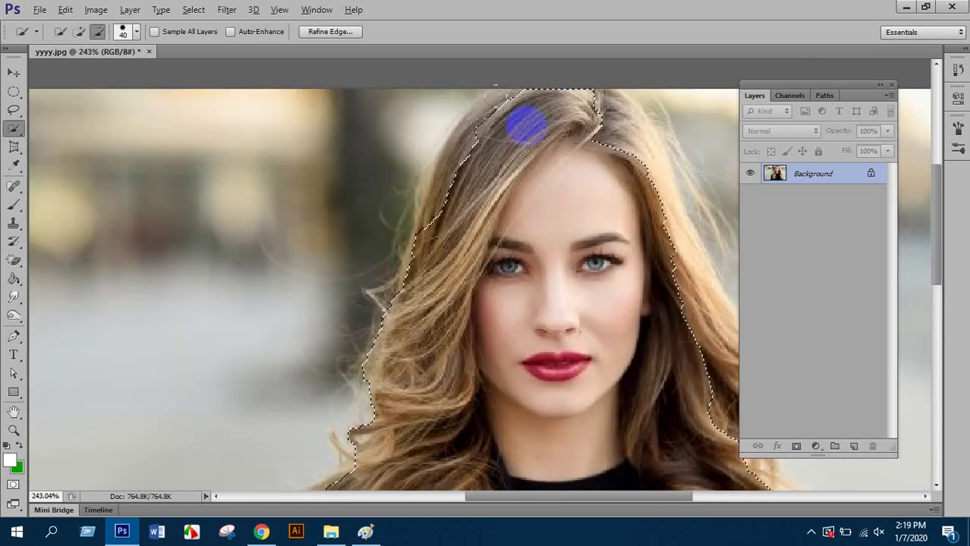
Add the outer hair along the upper left of the head to the selection with a 15-size brush.
key("bracketleft")
scroll(535, 267, "up", 4)
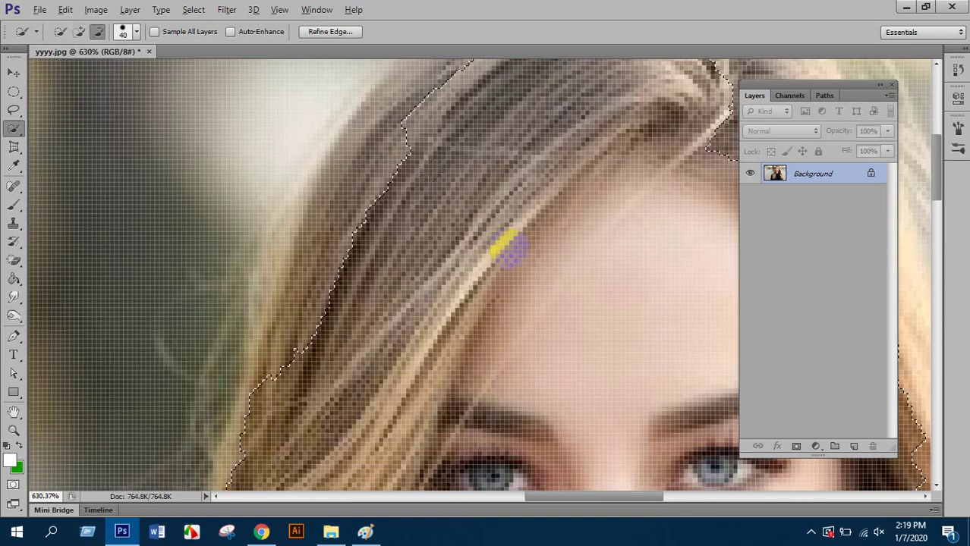
key("bracketleft")
key("bracketleft")
key("bracketleft")
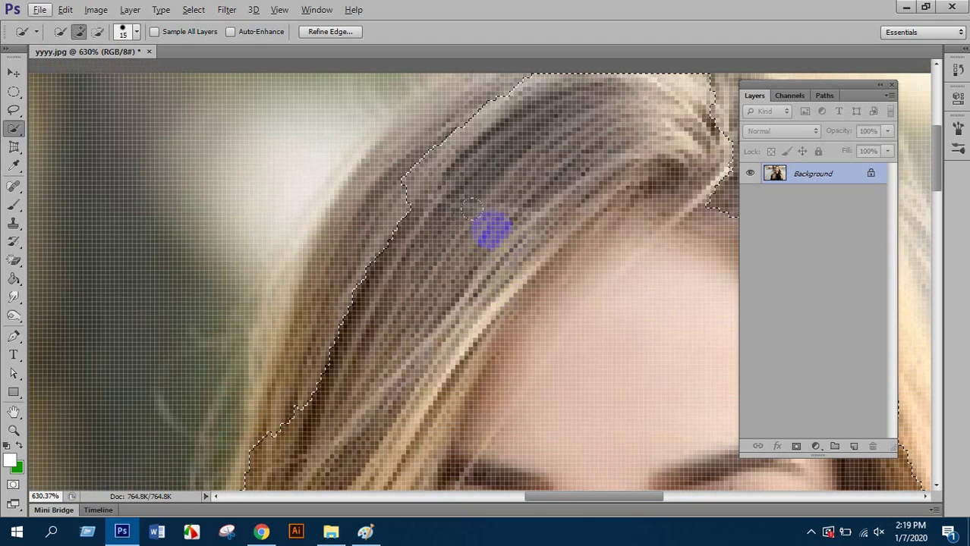
scroll(490, 234, "down", 4)
mouse_move(509, 157)
left_mouse_down()
mouse_move(479, 158)
mouse_move(468, 152)
mouse_move(440, 185)
mouse_move(395, 267)
mouse_move(388, 318)
mouse_move(387, 286)
mouse_move(365, 334)
left_mouse_up()
scroll(388, 318, "down", 1)
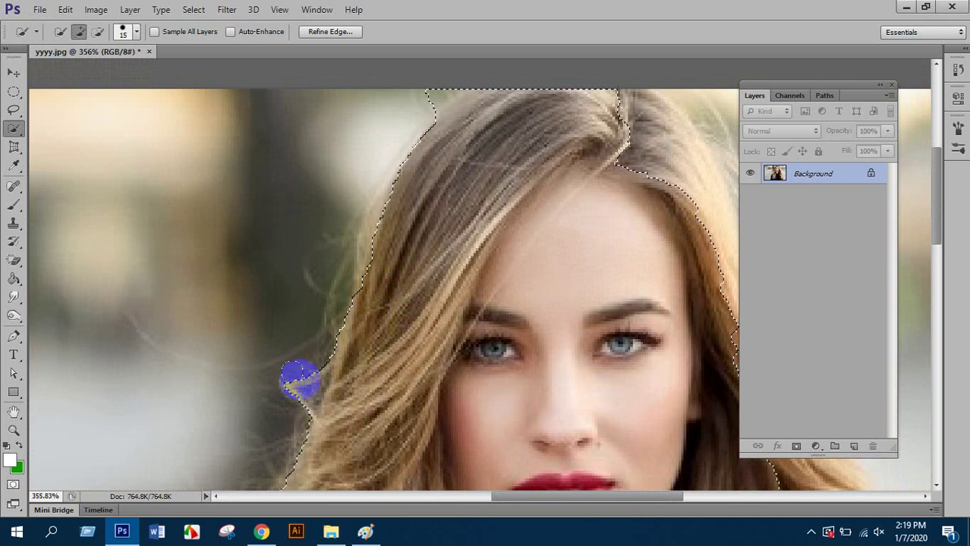
Subtract the stray wisp sticking out of the left-hand hair at eye level from the selection.
left_click_drag(299, 379, 292, 390)
scroll(456, 235, "up", 3)
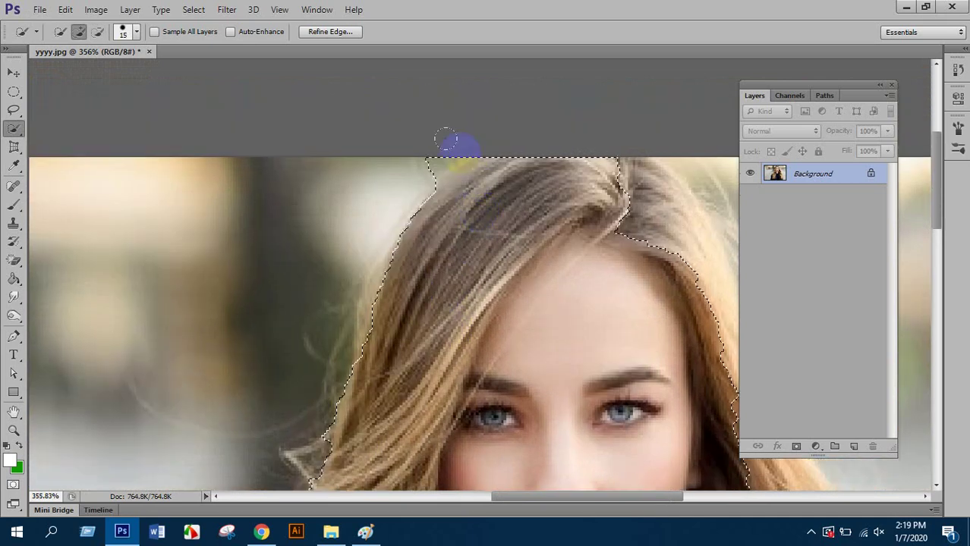
scroll(433, 148, "up", 2)
mouse_move(423, 134)
left_mouse_down()
mouse_move(406, 137)
mouse_move(409, 128)
left_mouse_up()
scroll(410, 128, "down", 2)
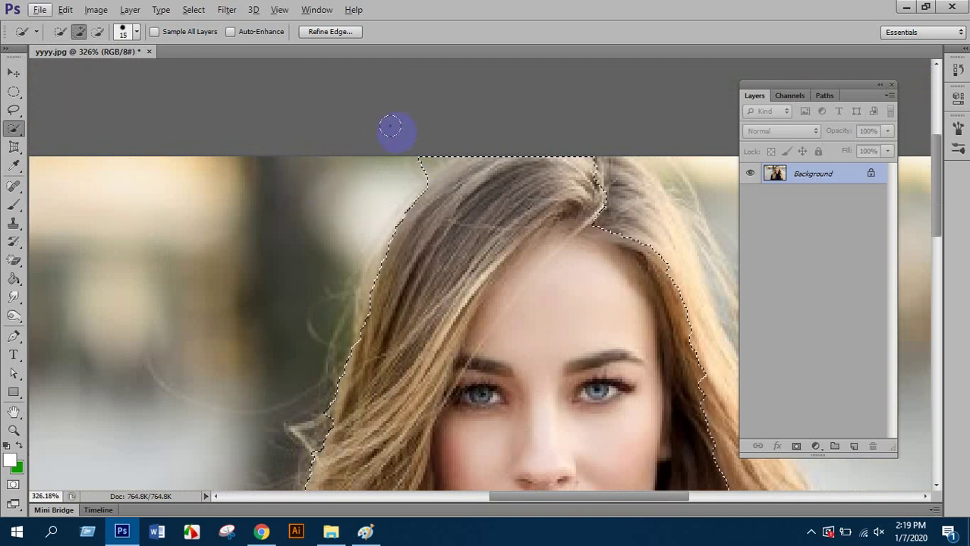
Subtract the background patch beside the upper left of the crown, and return the Quick Selection tool to adding.
right_click(18, 130)
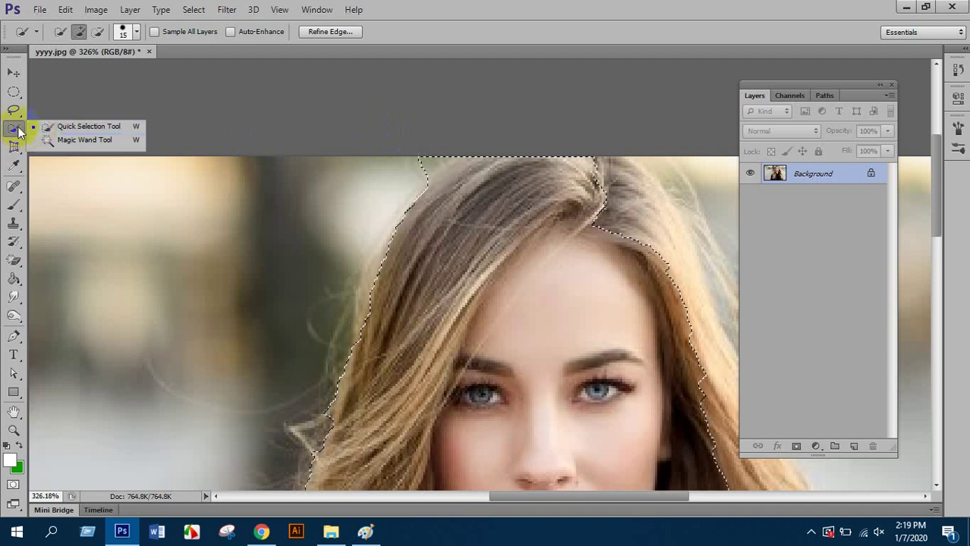
left_click(55, 124)
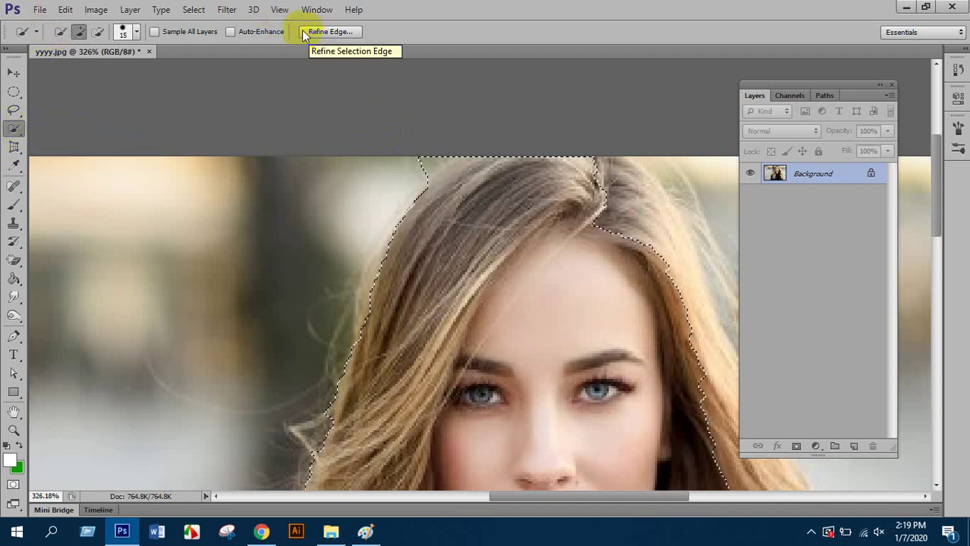
left_click(79, 32)
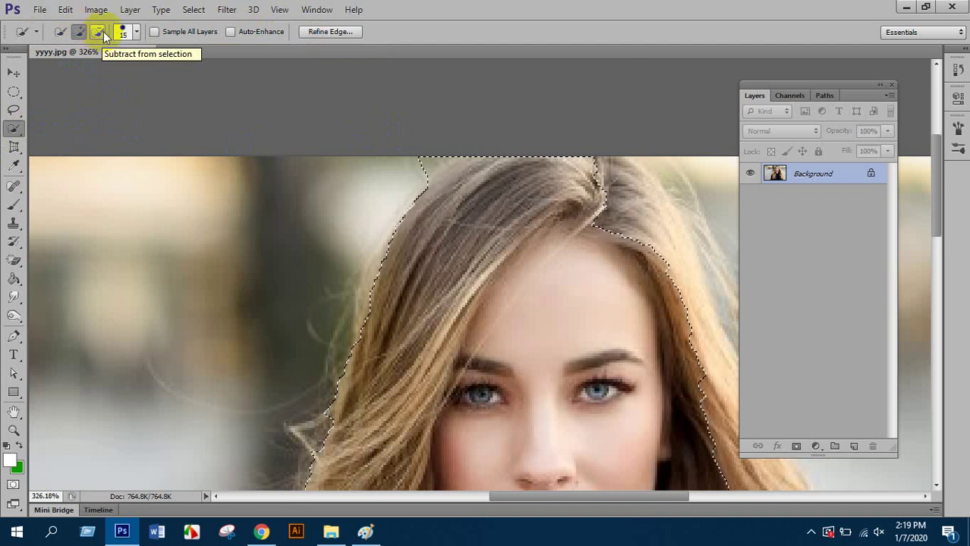
left_click(100, 32)
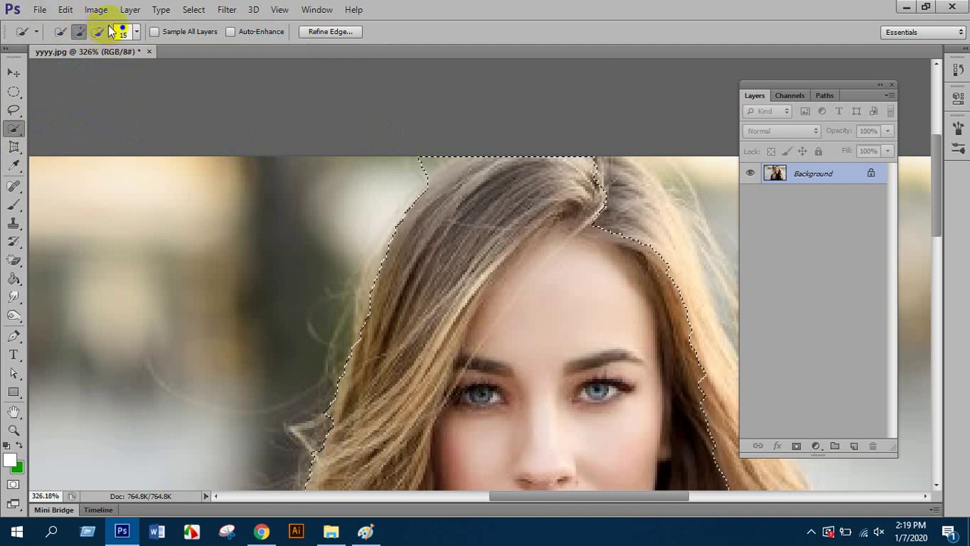
left_click(471, 184)
left_click(434, 144)
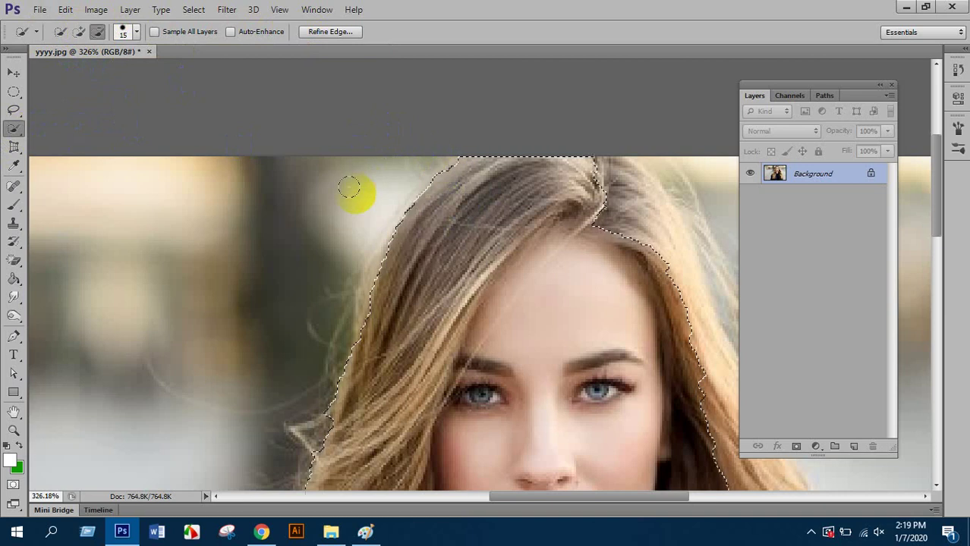
left_click(79, 33)
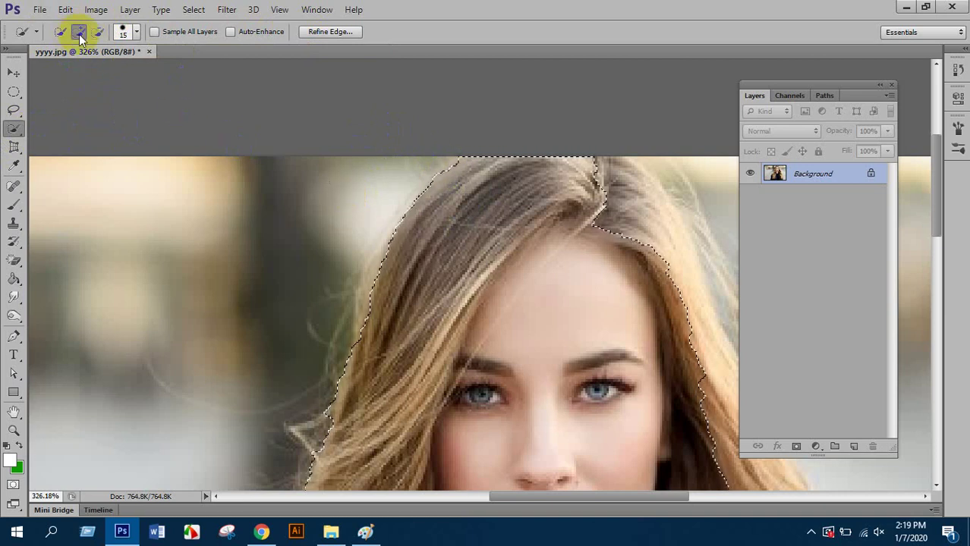
left_click(446, 224)
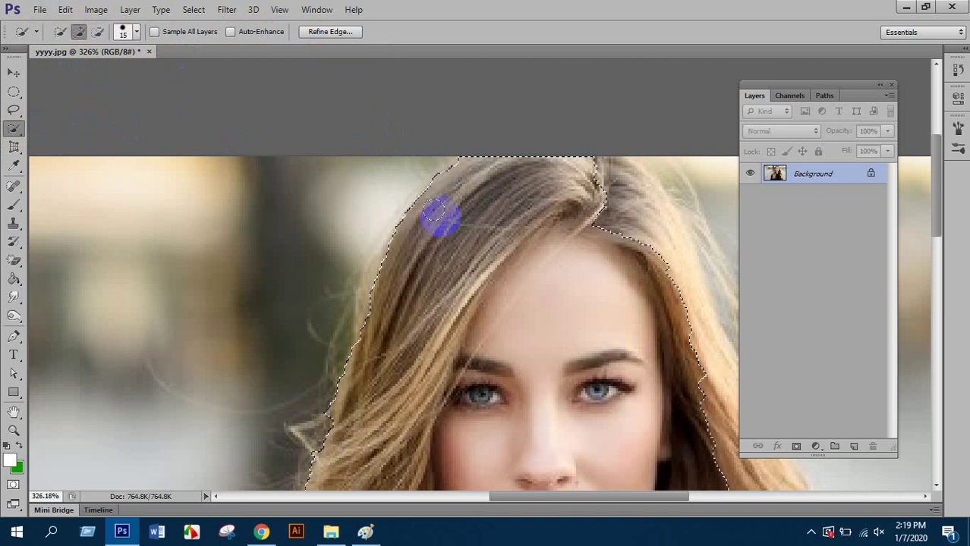
Add the right-hand side of the crown and the upper right-hand hair to the selection with the 15-size brush.
scroll(440, 215, "down", 3)
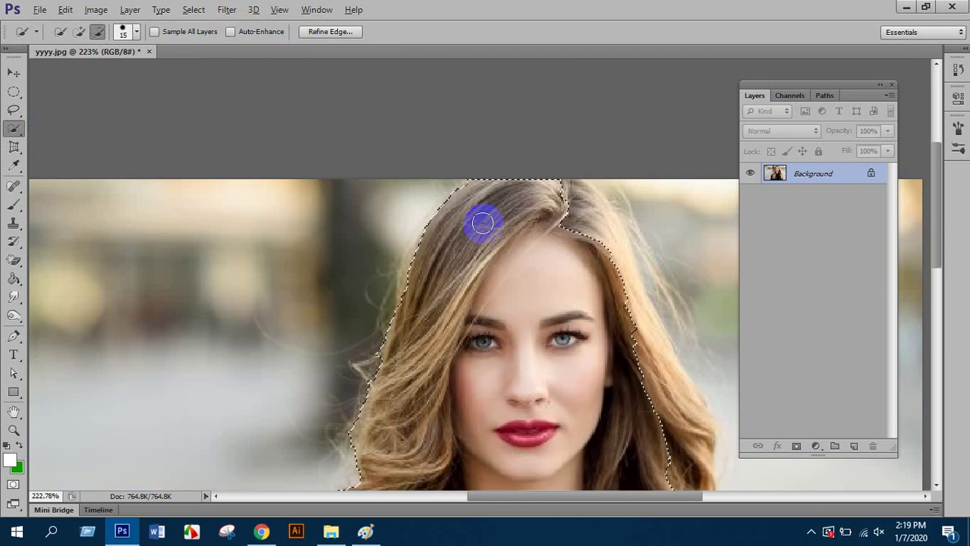
mouse_move(483, 224)
left_mouse_down()
mouse_move(453, 252)
mouse_move(480, 239)
mouse_move(500, 258)
left_mouse_up()
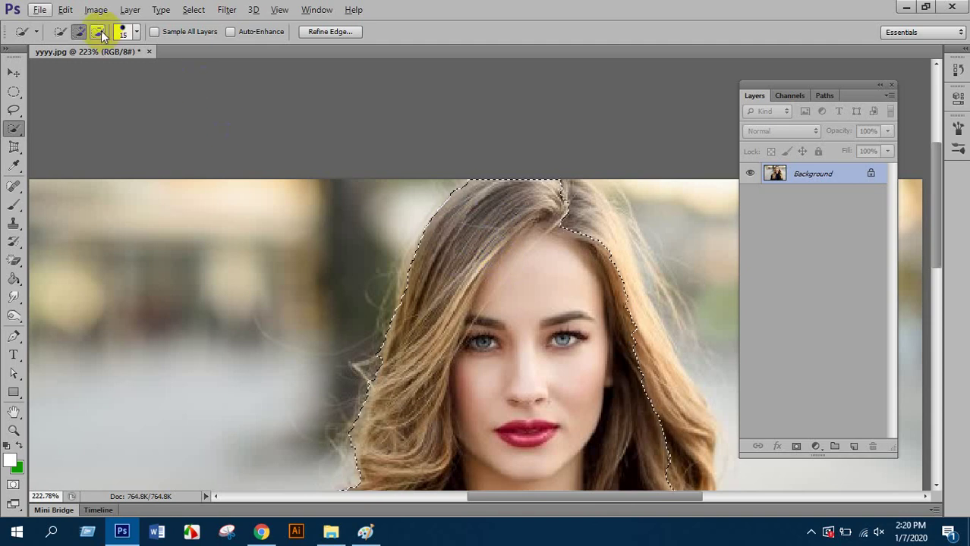
mouse_move(487, 202)
left_mouse_down()
mouse_move(567, 245)
mouse_move(569, 210)
mouse_move(584, 238)
mouse_move(586, 204)
mouse_move(607, 262)
left_mouse_up()
scroll(165, 93, "right", 5)
scroll(165, 93, "down", 1)
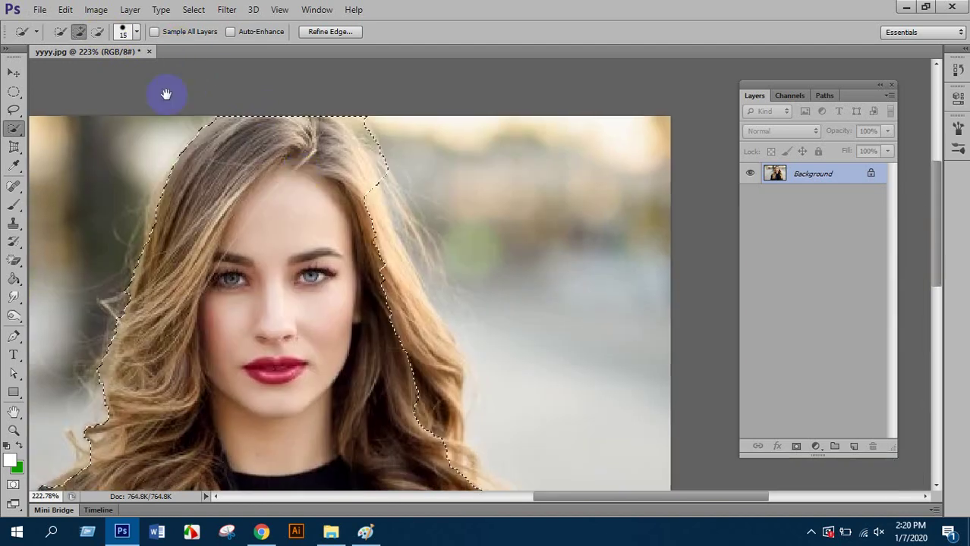
Extend the selection down the outer right-hand hair and check the outline around the whole woman.
mouse_move(357, 213)
left_mouse_down()
mouse_move(391, 275)
mouse_move(403, 278)
mouse_move(424, 362)
mouse_move(449, 318)
mouse_move(446, 309)
mouse_move(439, 419)
mouse_move(459, 446)
mouse_move(456, 371)
mouse_move(479, 405)
mouse_move(486, 373)
mouse_move(507, 397)
mouse_move(483, 373)
left_mouse_up()
scroll(447, 318, "down", 1)
scroll(462, 381, "down", 1)
scroll(466, 401, "down", 1)
scroll(482, 373, "down", 6)
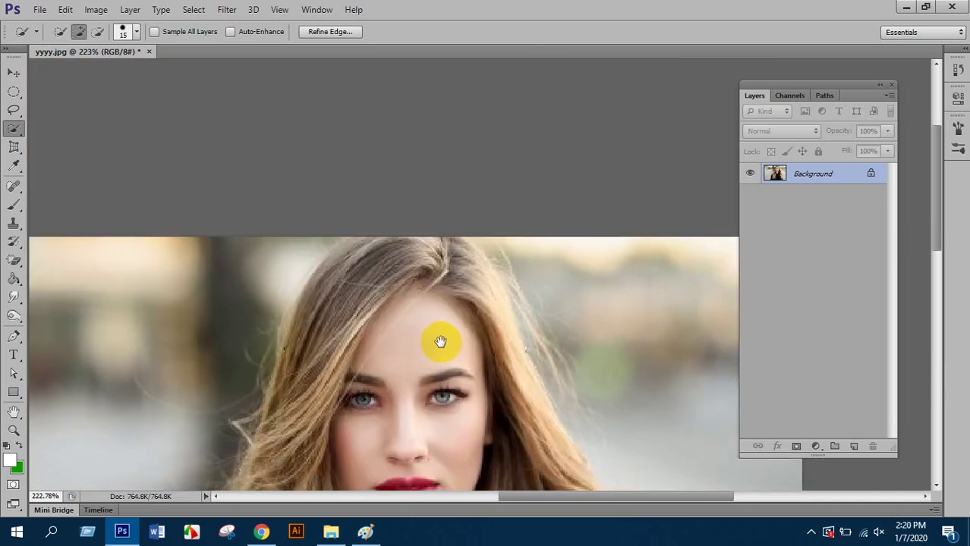
mouse_move(439, 340)
left_mouse_down()
mouse_move(523, 239)
mouse_move(508, 246)
mouse_move(477, 205)
mouse_move(467, 208)
mouse_move(509, 275)
mouse_move(541, 372)
left_mouse_up()
scroll(509, 247, "up", 2)
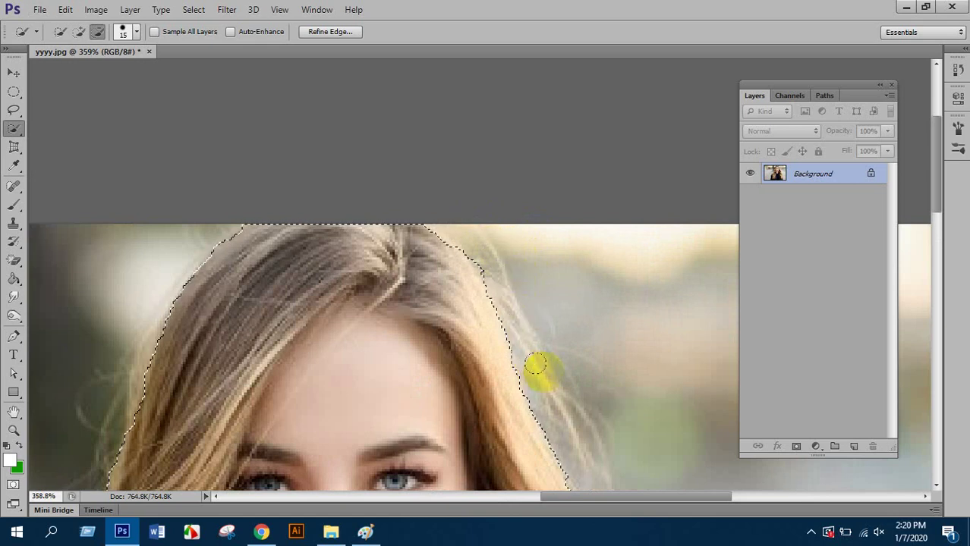
scroll(500, 250, "down", 4)
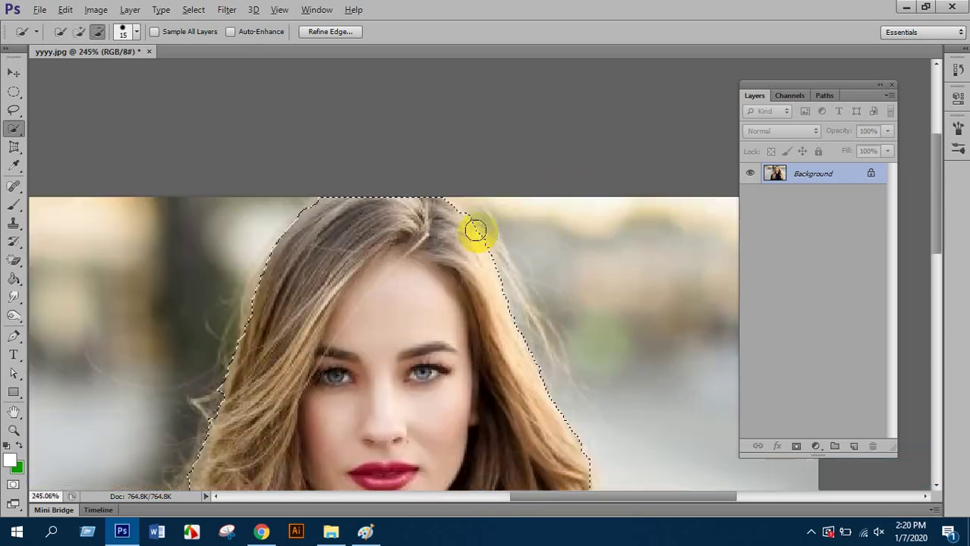
scroll(473, 227, "down", 2)
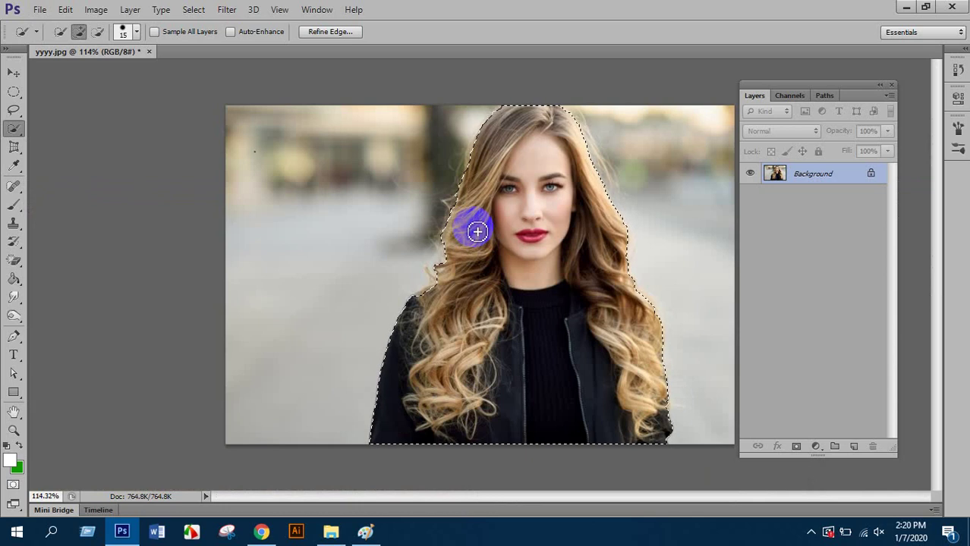
left_click(454, 181)
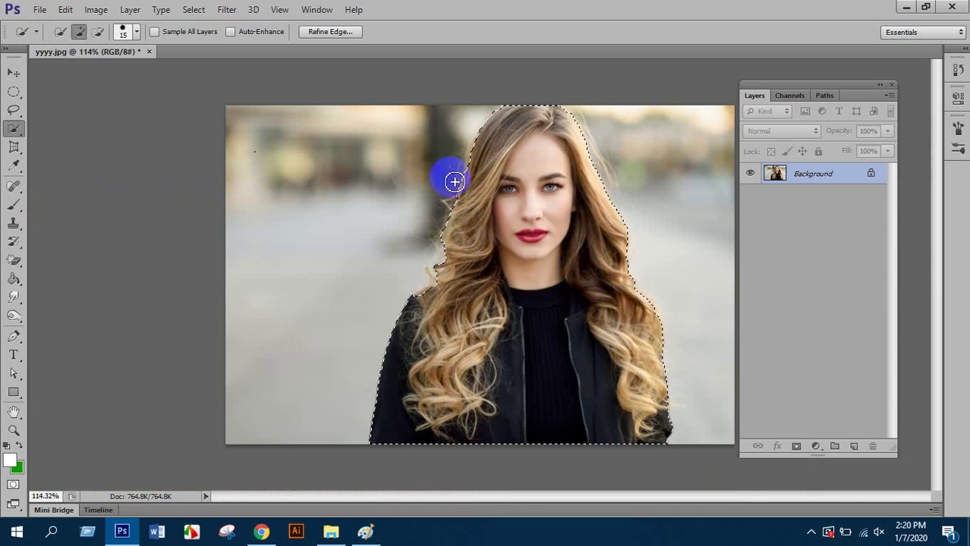
left_click_drag(426, 189, 436, 196)
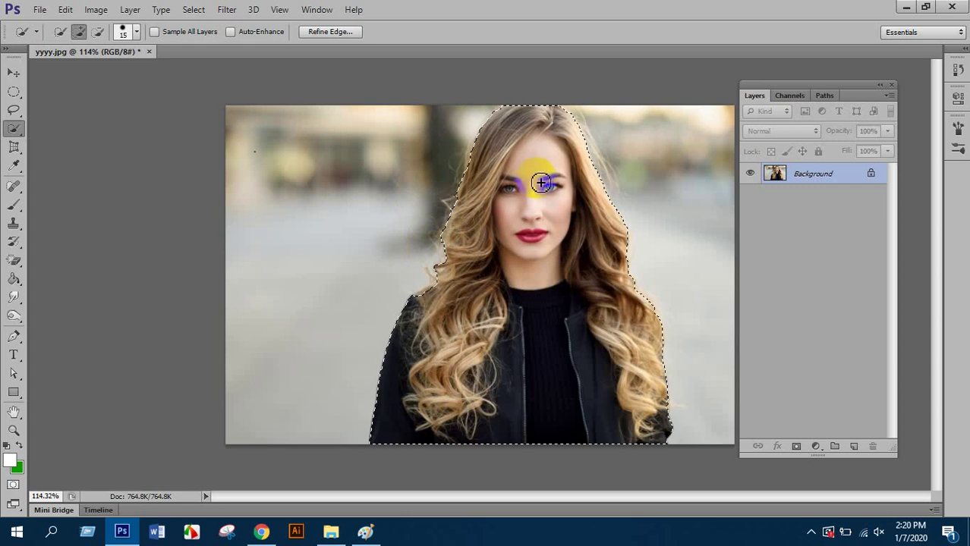
left_click(615, 233)
left_click_drag(624, 230, 597, 272)
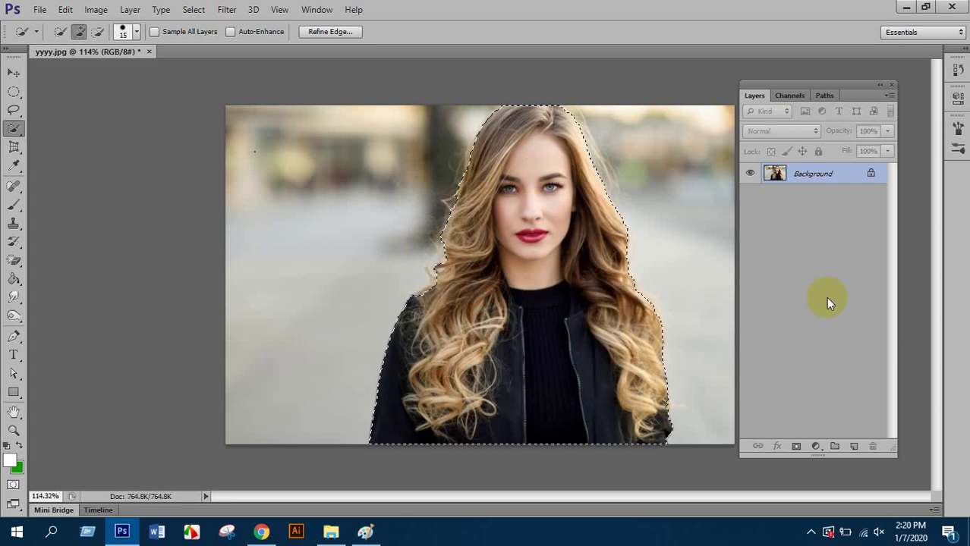
Move the Layers panel clear of the photo and add a layer mask from the woman's selection.
left_click_drag(803, 82, 829, 66)
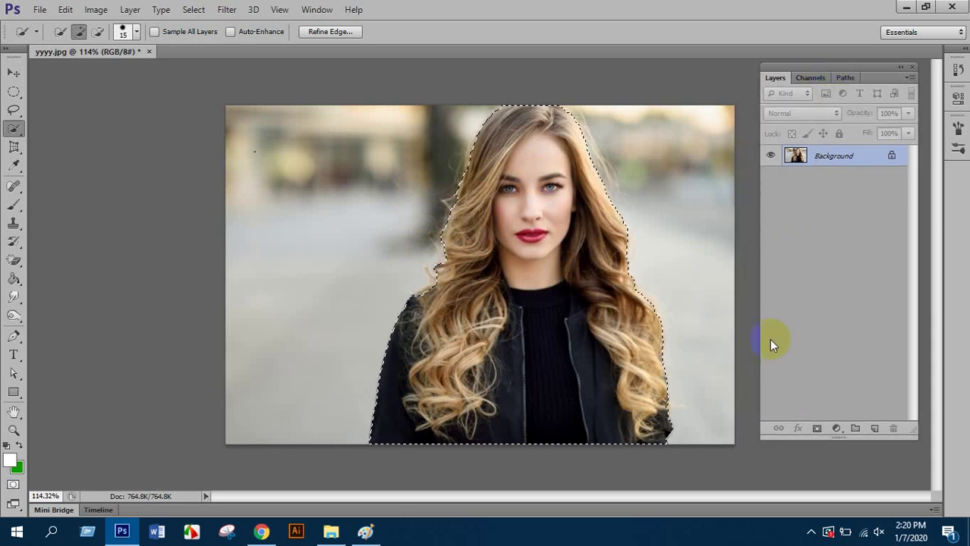
left_click(817, 429)
left_click_drag(607, 247, 618, 258)
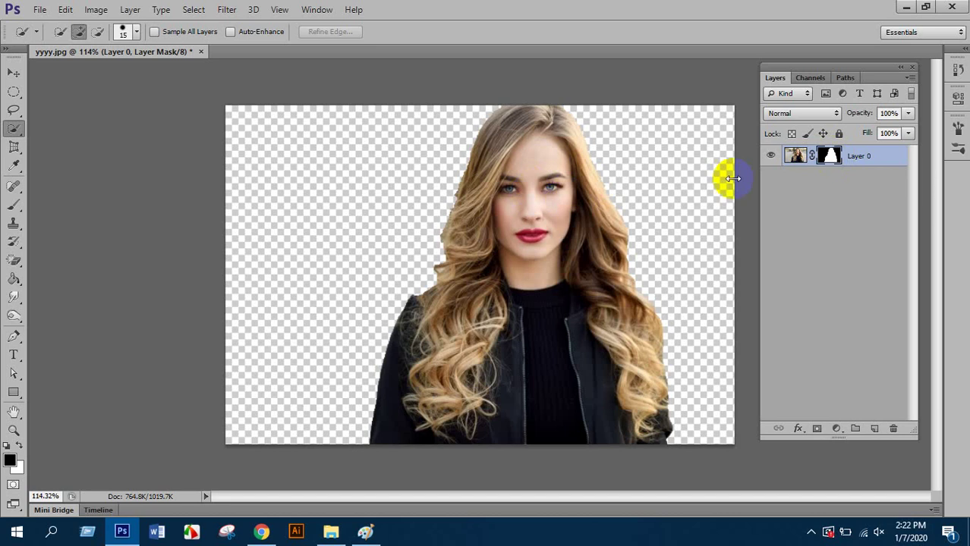
Inspect the hair edges of the masked cutout, and undo the layer mask.
left_click(819, 157)
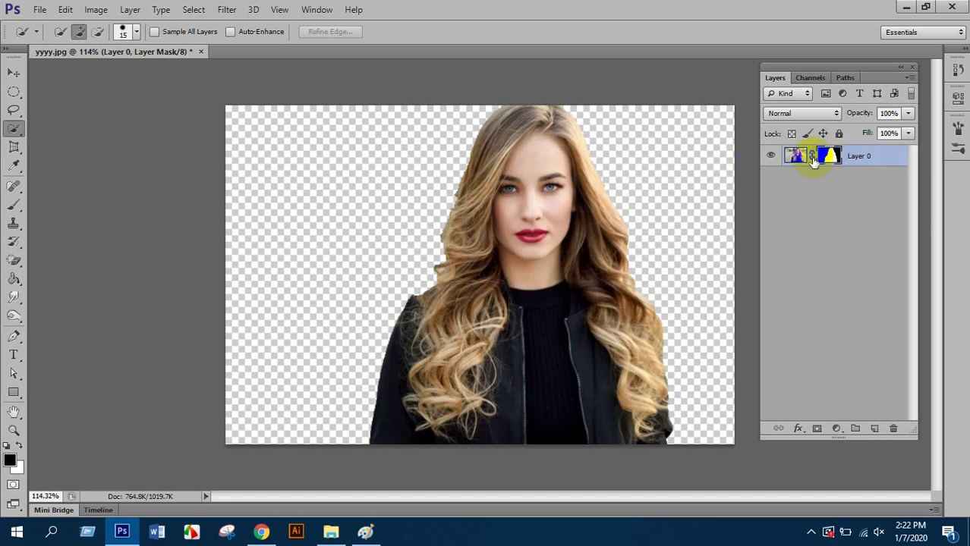
mouse_move(497, 161)
left_mouse_down()
mouse_move(480, 171)
mouse_move(493, 187)
left_mouse_up()
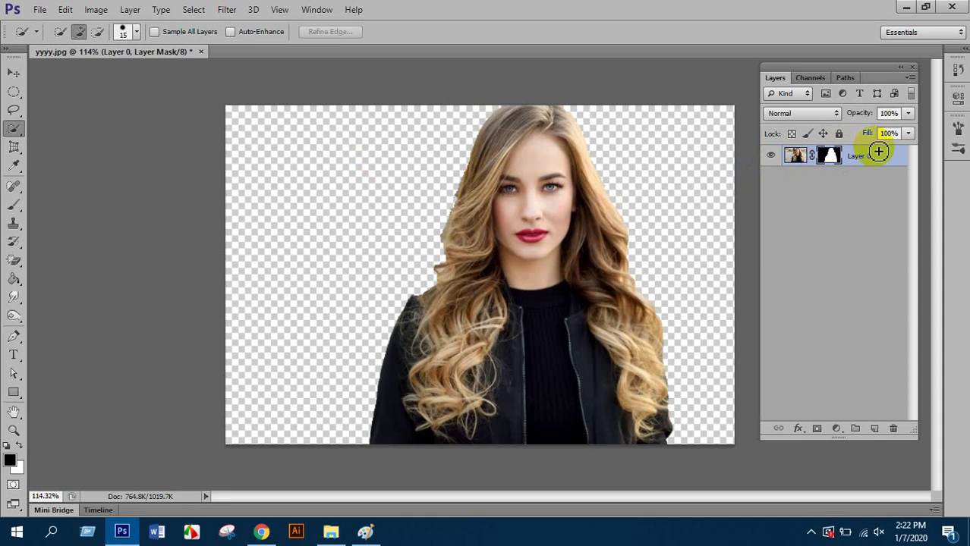
left_click_drag(566, 155, 534, 290)
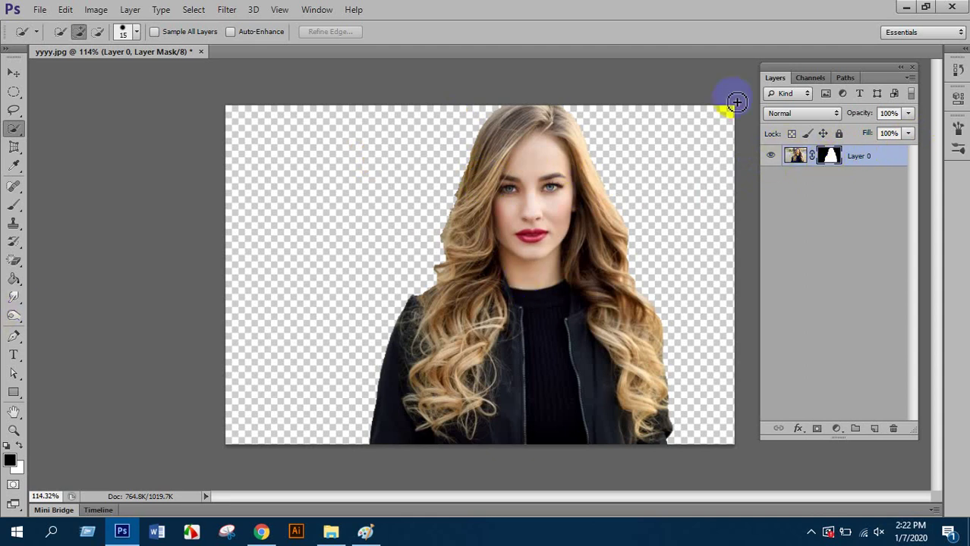
left_click_drag(730, 97, 677, 121)
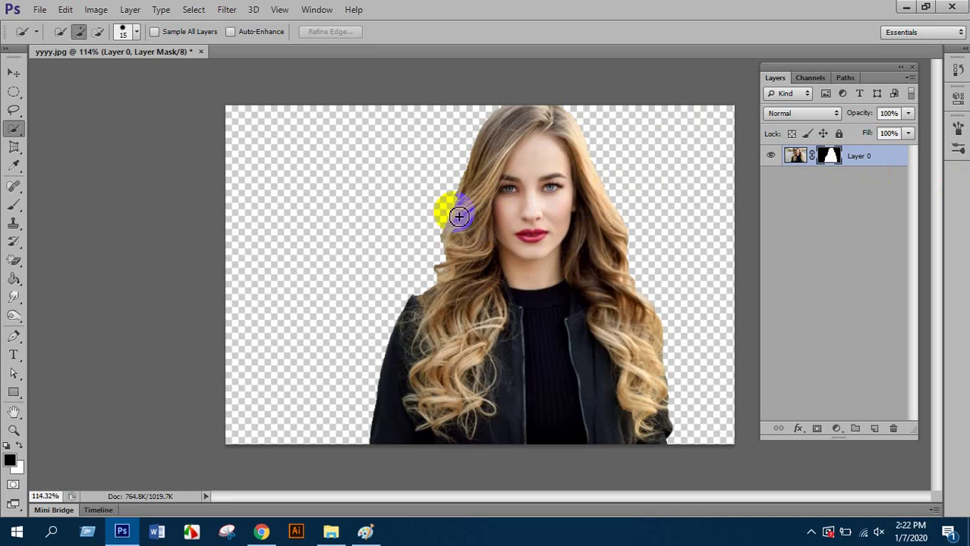
scroll(463, 213, "up", 3)
scroll(468, 213, "down", 3)
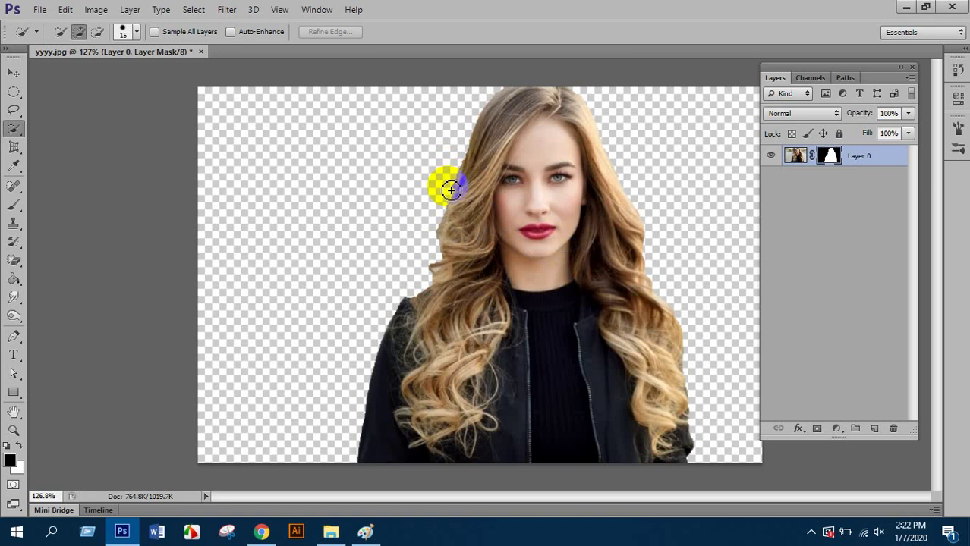
key("ctrl+z")
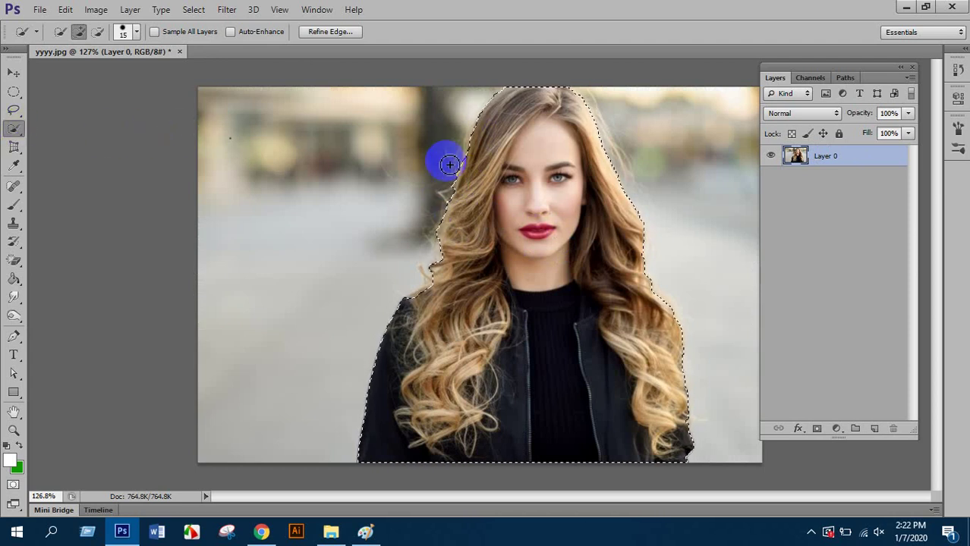
Open Refine Edge for the woman's selection, move the dialog off her and set the view mode to On Black.
left_click(332, 32)
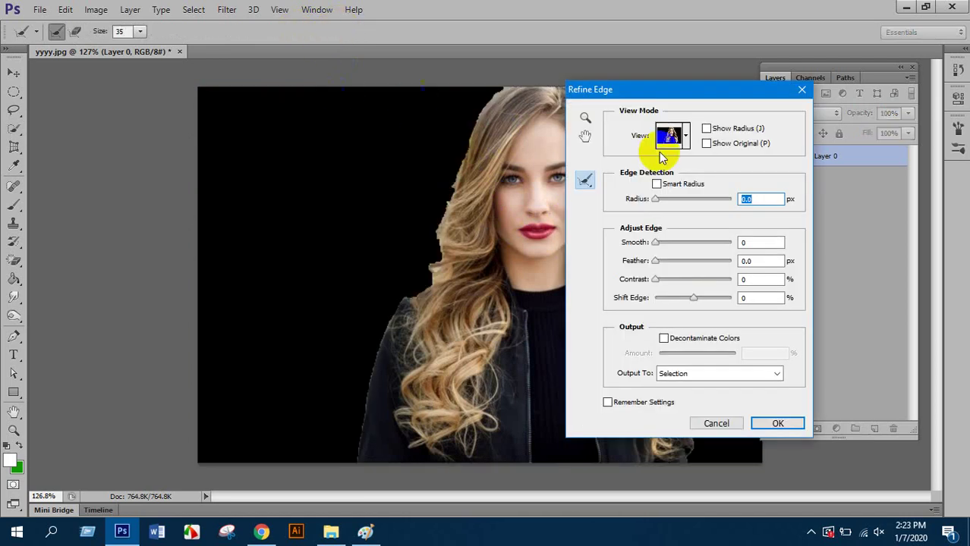
left_click_drag(650, 91, 173, 84)
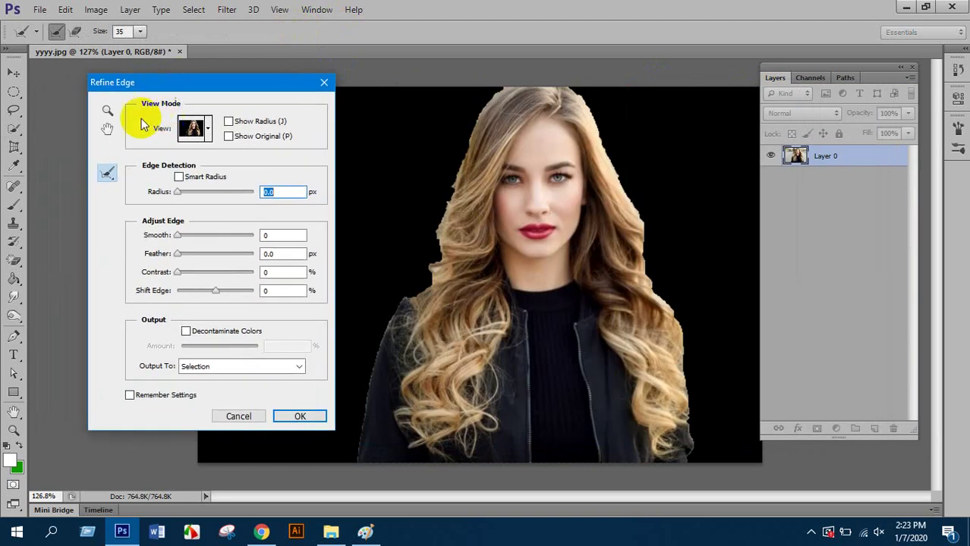
left_click(195, 129)
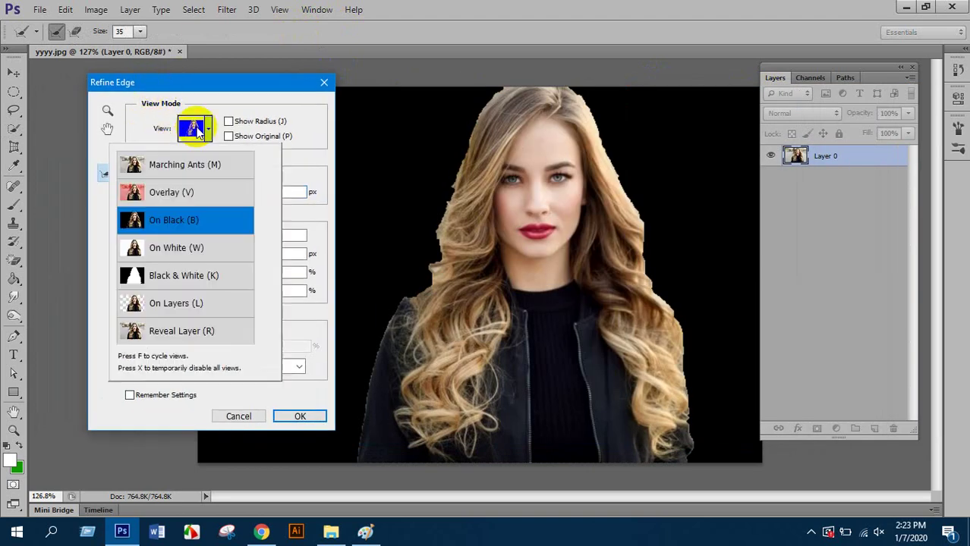
left_click(179, 222)
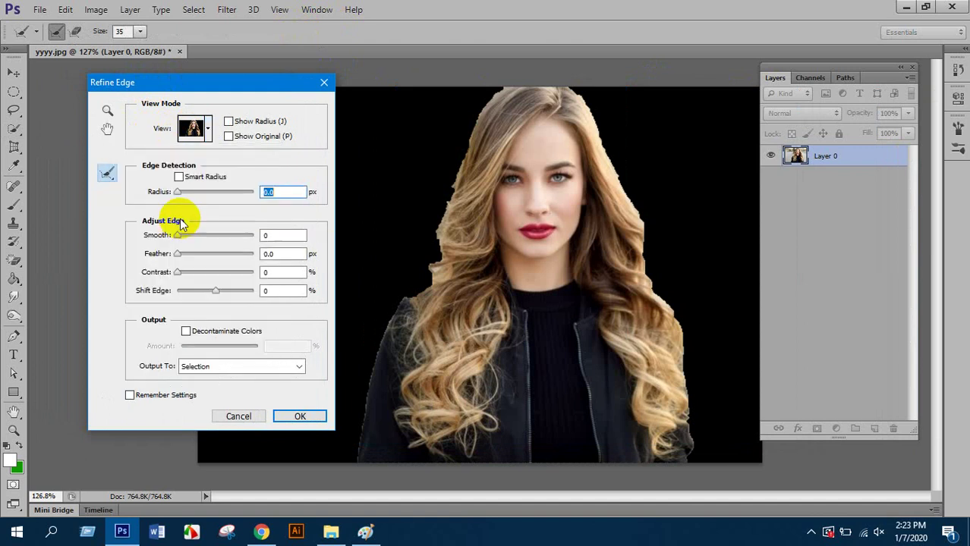
Turn on Smart Radius, try refining the hair edges on both sides with a size 15 brush, and cancel Refine Edge.
left_click(179, 178)
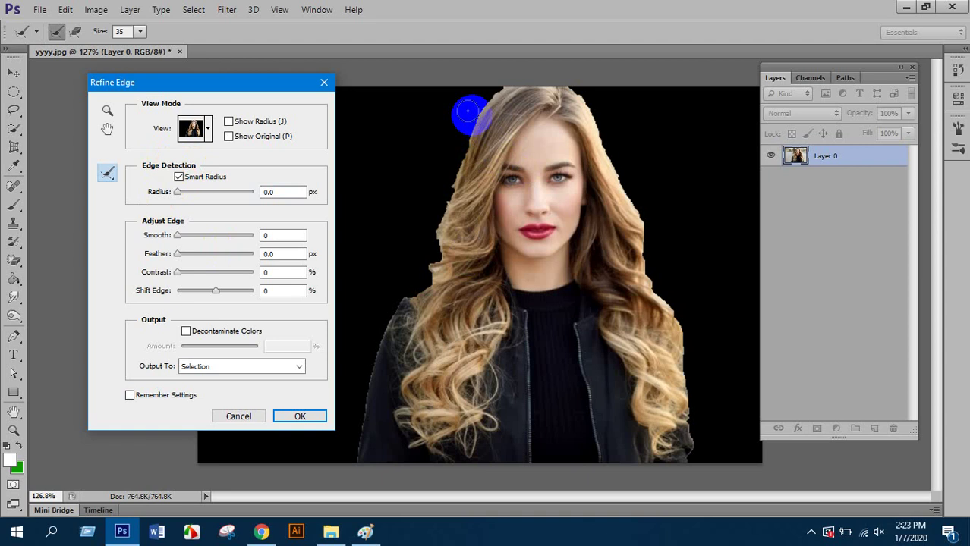
key("bracketleft")
key("bracketleft")
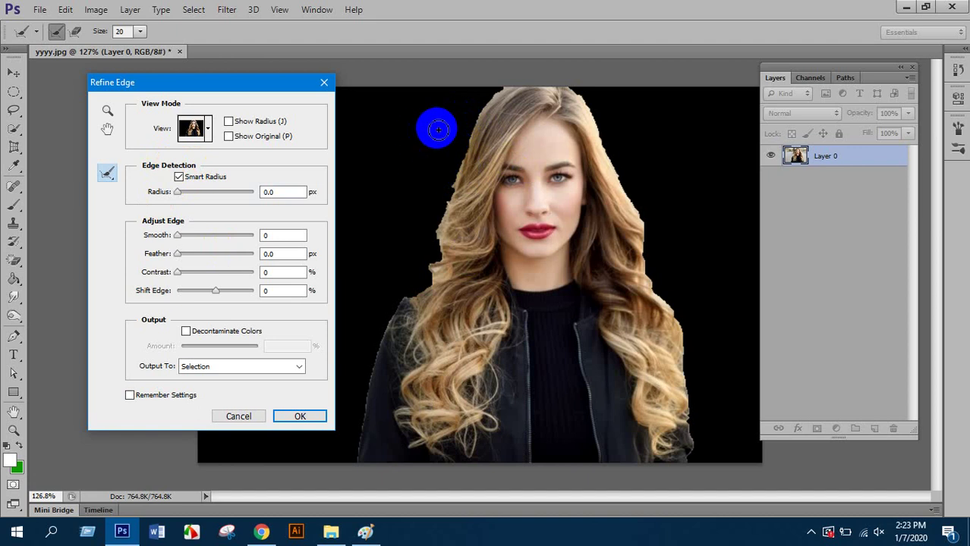
key("bracketleft")
mouse_move(460, 182)
left_mouse_down()
mouse_move(472, 129)
mouse_move(503, 92)
mouse_move(441, 225)
mouse_move(440, 245)
mouse_move(458, 248)
mouse_move(444, 236)
mouse_move(426, 288)
mouse_move(414, 296)
mouse_move(430, 282)
mouse_move(437, 242)
mouse_move(427, 270)
mouse_move(426, 243)
mouse_move(410, 303)
mouse_move(450, 251)
mouse_move(442, 252)
mouse_move(449, 205)
mouse_move(441, 204)
mouse_move(420, 248)
mouse_move(422, 268)
mouse_move(432, 210)
mouse_move(458, 156)
mouse_move(443, 196)
mouse_move(419, 195)
left_mouse_up()
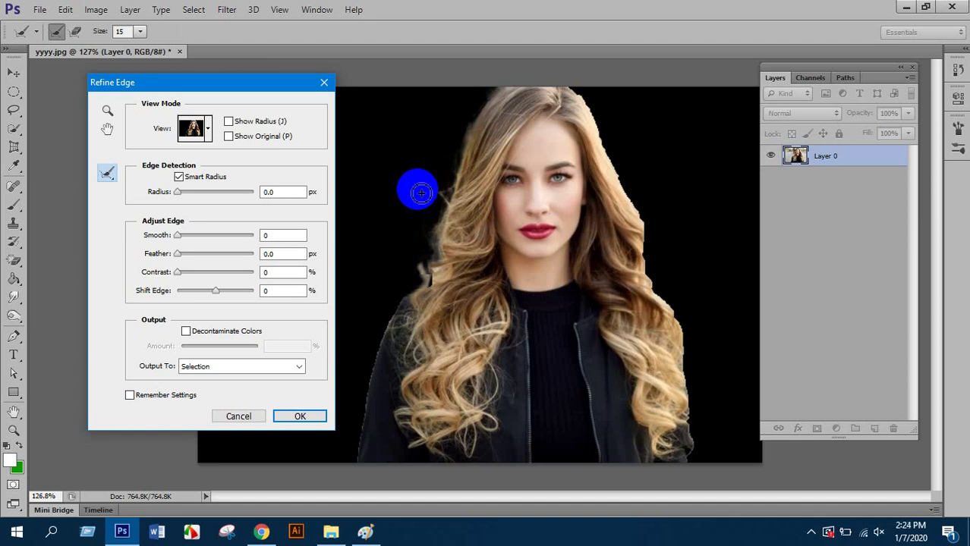
mouse_move(422, 194)
left_mouse_down()
mouse_move(582, 109)
mouse_move(577, 95)
mouse_move(607, 119)
mouse_move(628, 183)
mouse_move(654, 209)
mouse_move(611, 159)
mouse_move(595, 117)
mouse_move(644, 208)
mouse_move(590, 94)
mouse_move(615, 119)
mouse_move(646, 195)
mouse_move(621, 164)
mouse_move(655, 225)
mouse_move(650, 236)
mouse_move(639, 215)
mouse_move(652, 229)
mouse_move(657, 291)
mouse_move(672, 300)
mouse_move(666, 289)
mouse_move(693, 328)
mouse_move(702, 443)
mouse_move(462, 150)
mouse_move(444, 196)
mouse_move(462, 135)
mouse_move(454, 183)
mouse_move(463, 141)
mouse_move(447, 162)
mouse_move(462, 176)
mouse_move(472, 96)
mouse_move(389, 263)
mouse_move(414, 260)
left_mouse_up()
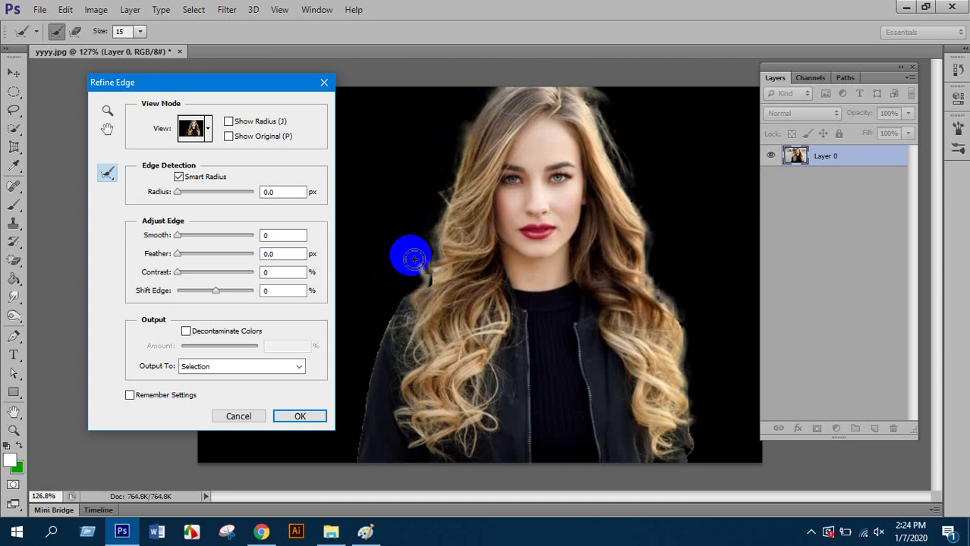
left_click_drag(413, 260, 353, 305)
left_click(242, 416)
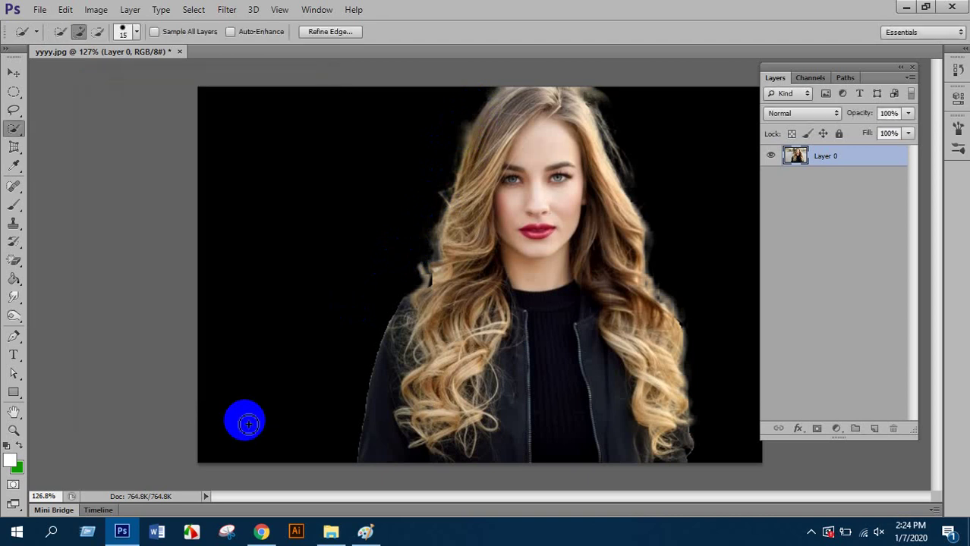
left_click(385, 304)
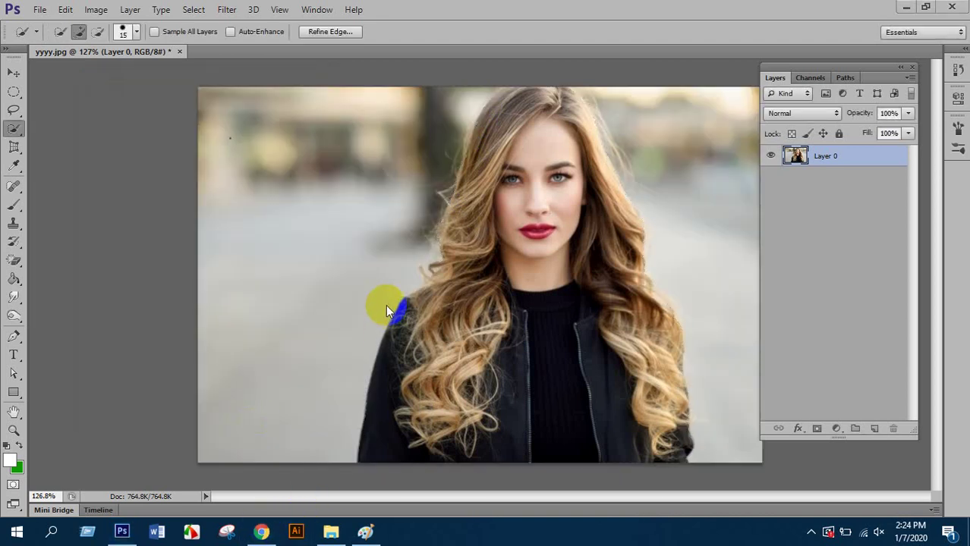
Switch to Chrome and preview the stylecraze.com photo of the laughing long-haired woman in the hair girl image results.
left_click(260, 531)
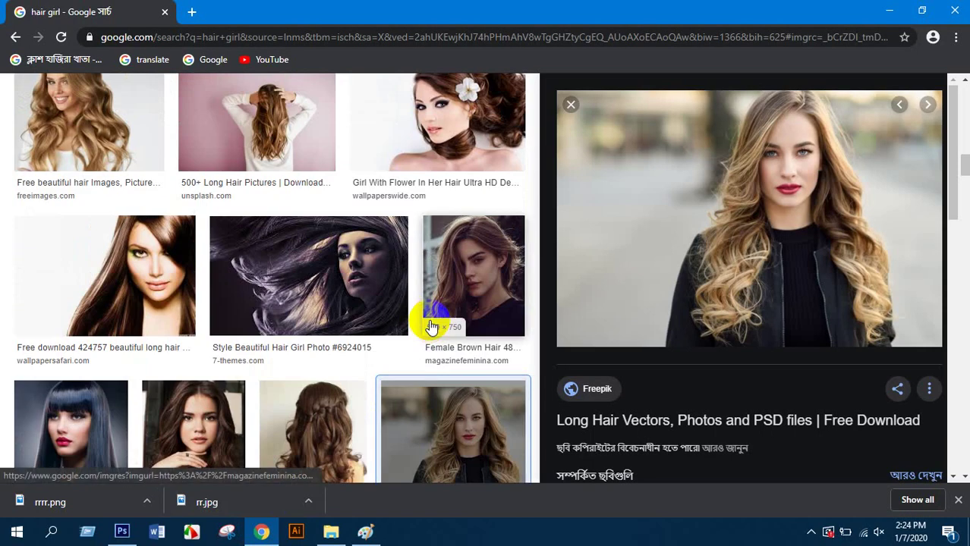
scroll(427, 330, "up", 10)
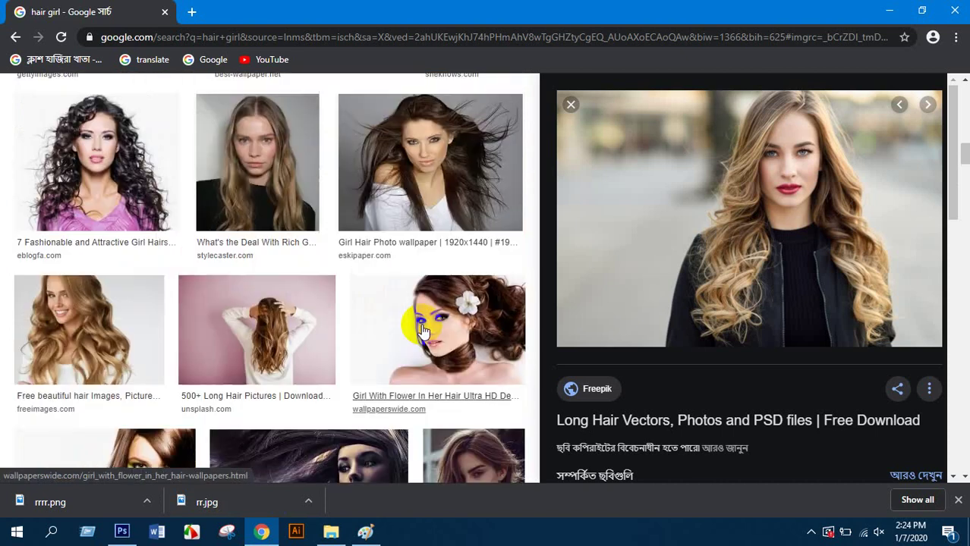
scroll(423, 333, "up", 5)
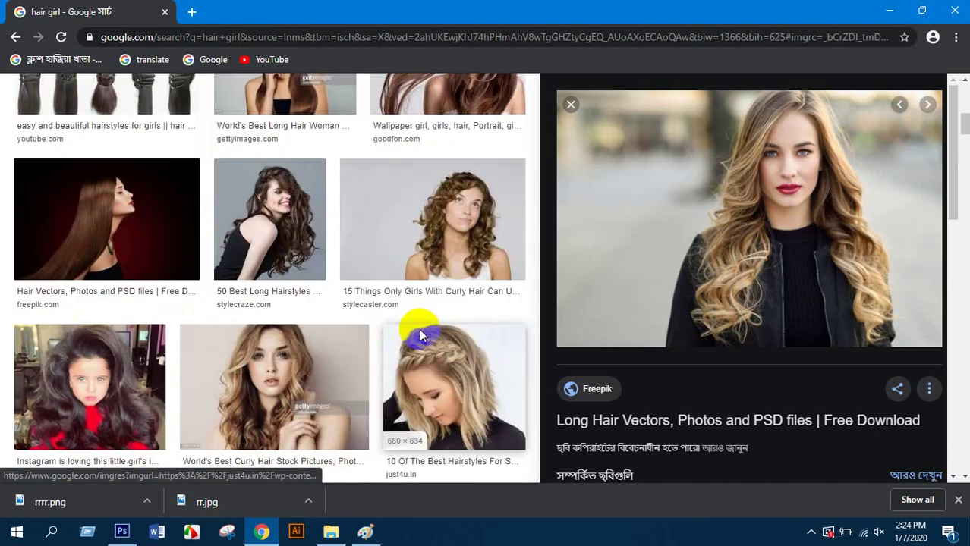
left_click(302, 200)
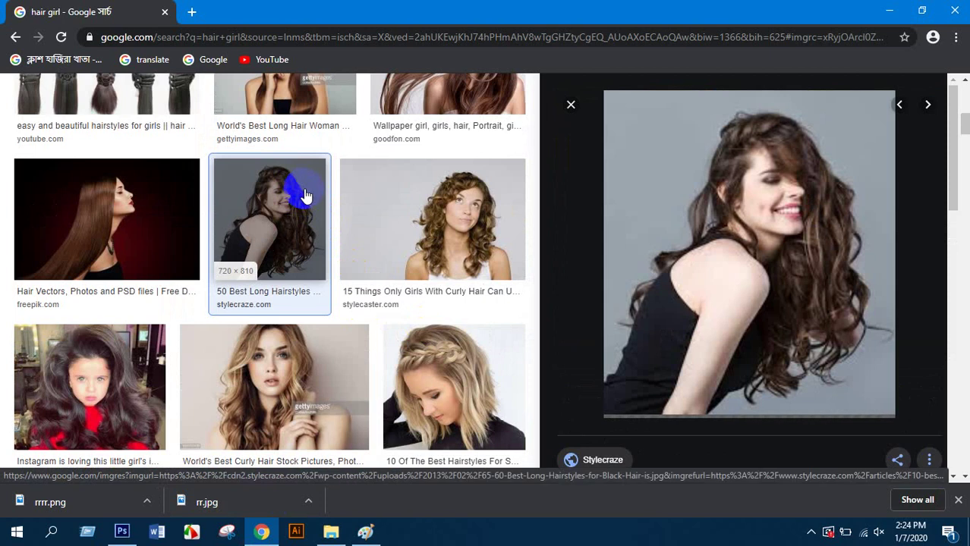
Filter the hair girl image results by dark brown hair, and switch from images to all search results.
scroll(319, 204, "up", 5)
scroll(316, 203, "up", 2)
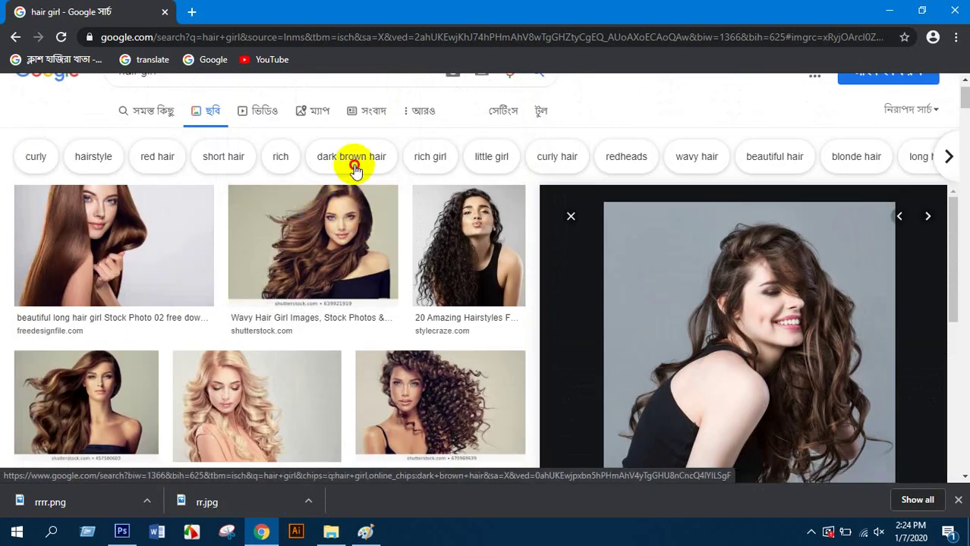
left_click(353, 166)
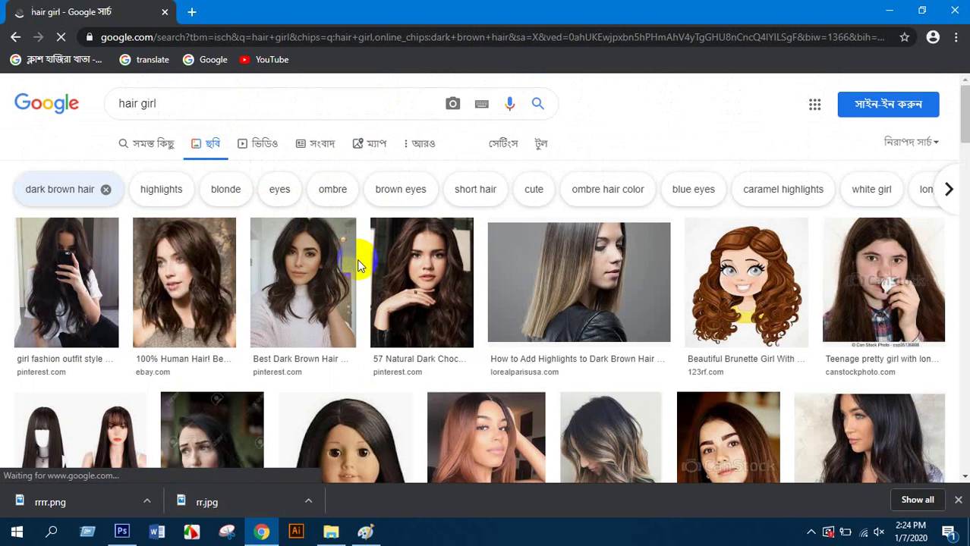
left_click(144, 150)
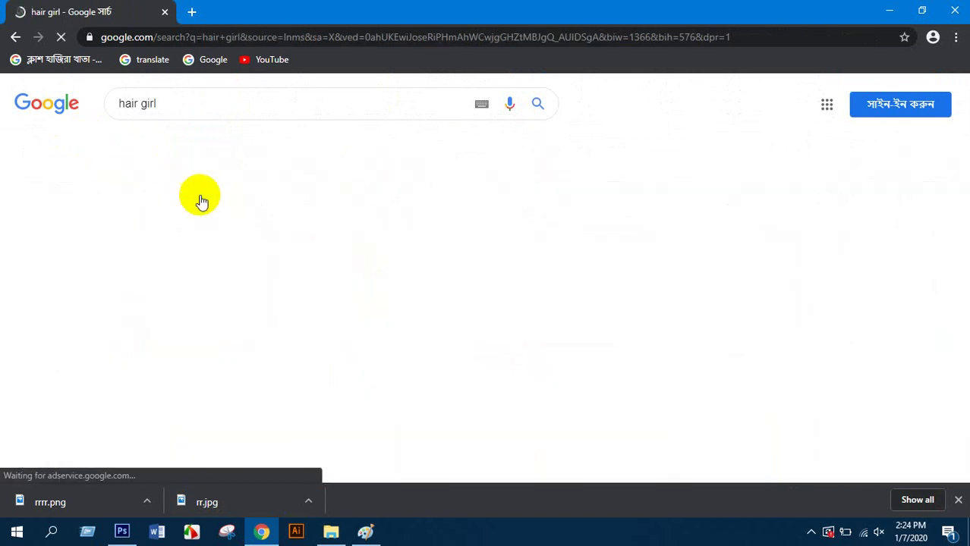
Return to the hair girl image results and preview the oriflame-kritikaki.gr photo of the woman with windblown wavy hair.
left_click(213, 149)
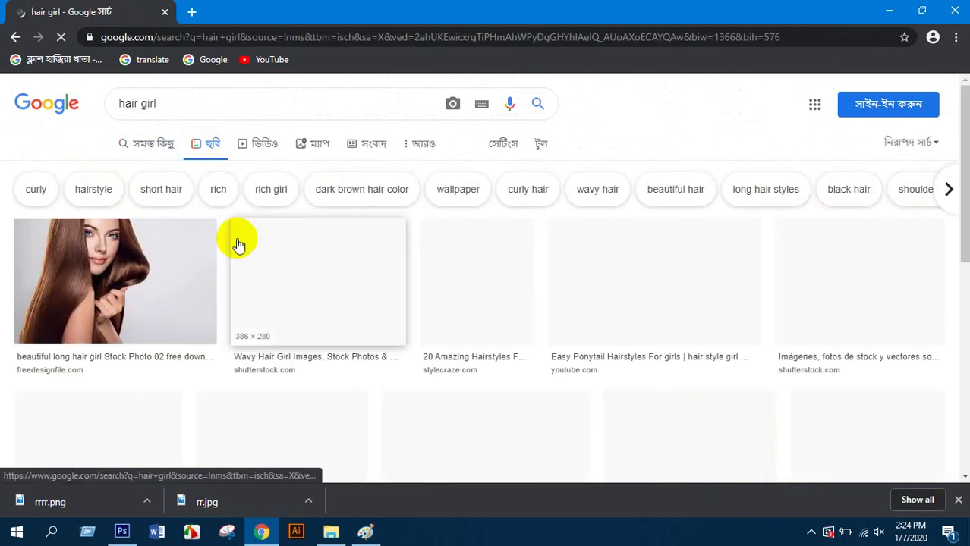
left_click(310, 264)
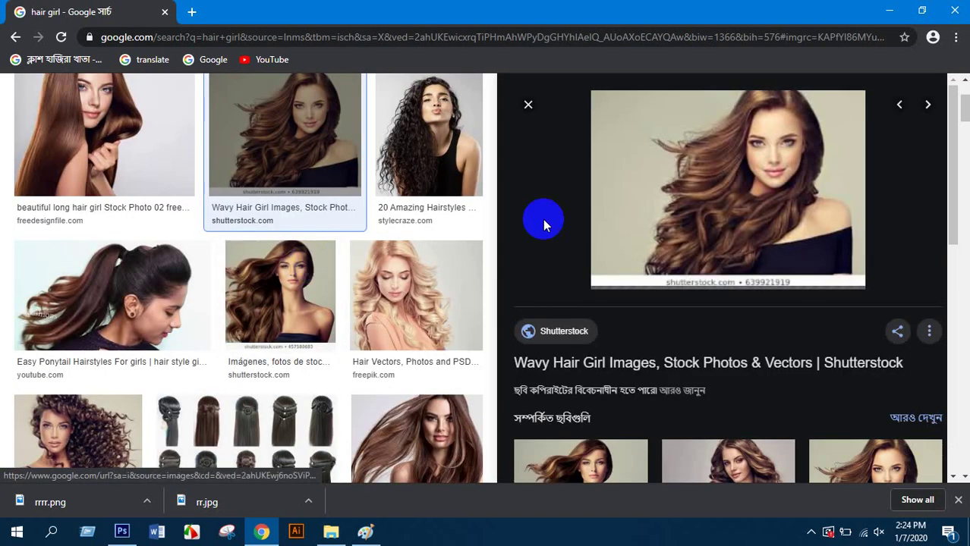
scroll(678, 280, "down", 1)
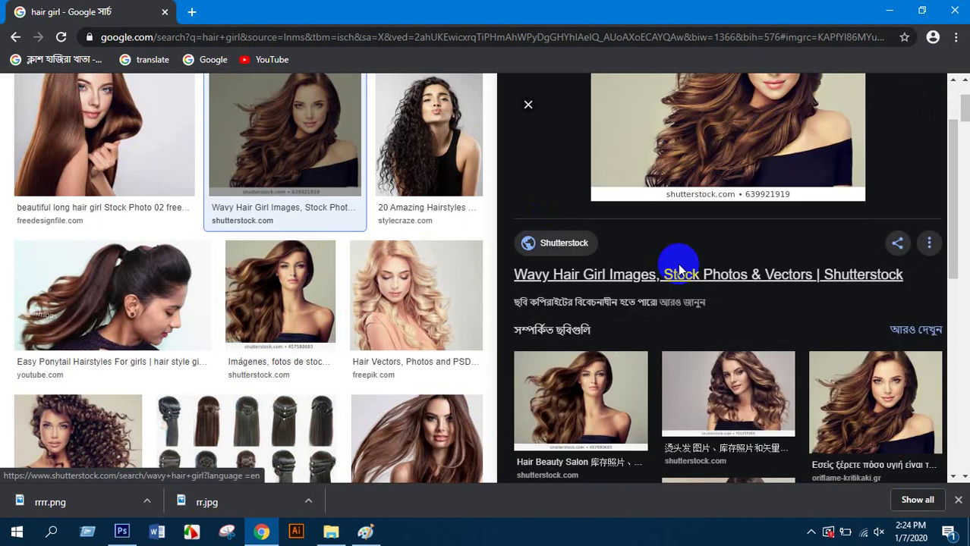
left_click(865, 399)
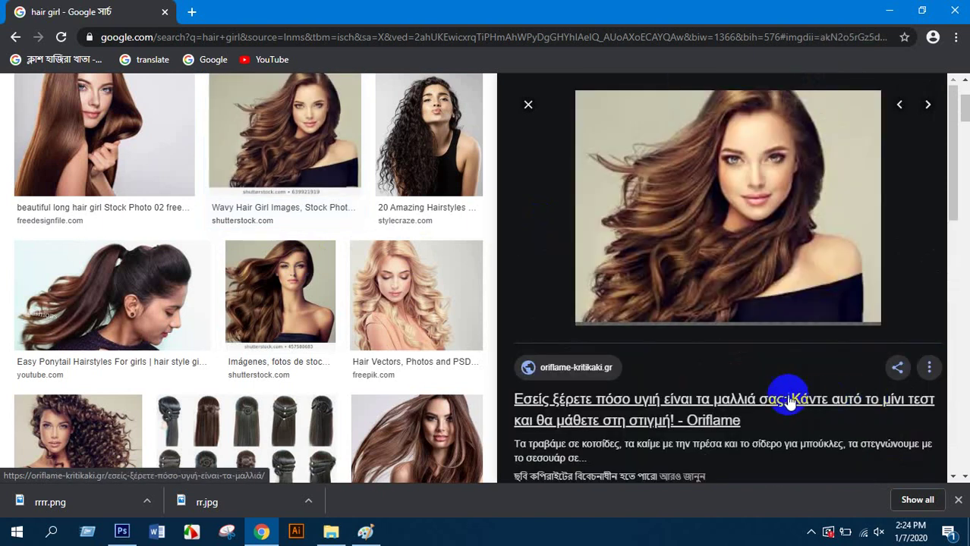
Save the previewed photo to the Desktop as a PNG image named hair.
right_click(793, 149)
left_click(799, 275)
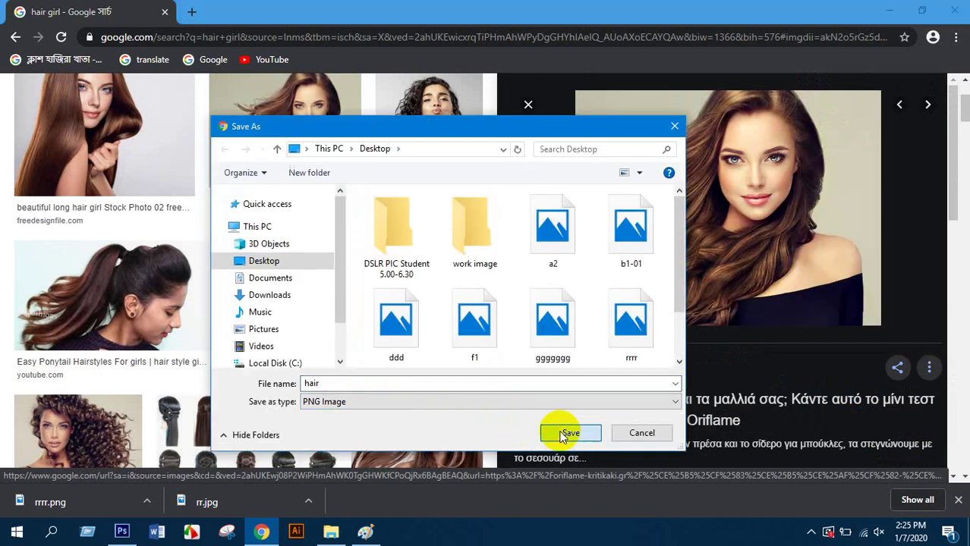
left_click(562, 432)
Switch to Photoshop and open hair.png from the Desktop.
left_click(121, 531)
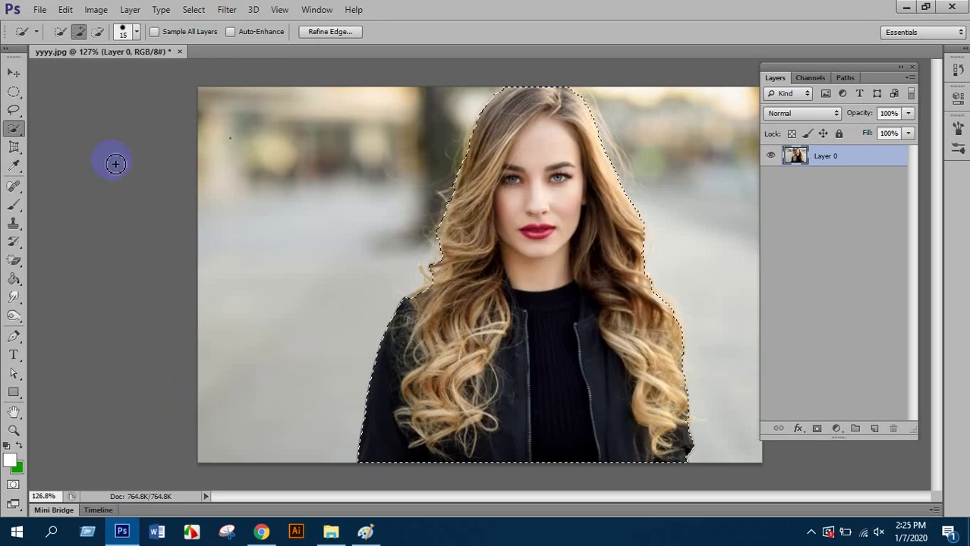
left_click(37, 9)
left_click(43, 36)
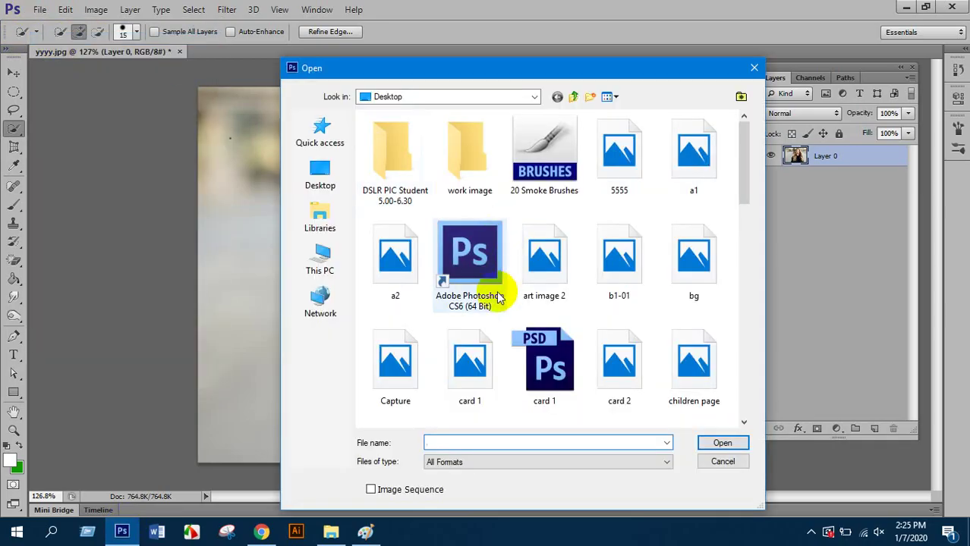
left_click(320, 171)
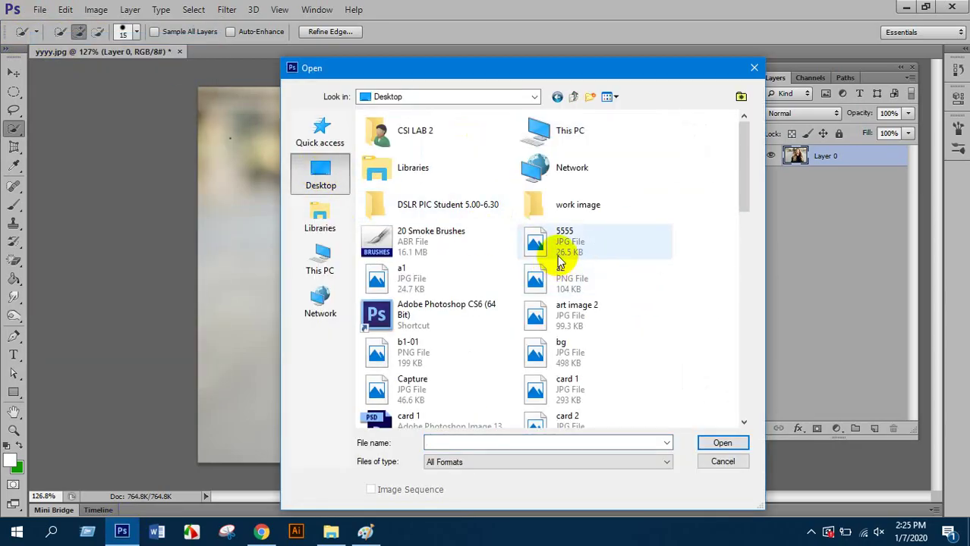
key("h")
left_click(570, 126)
double_click(570, 126)
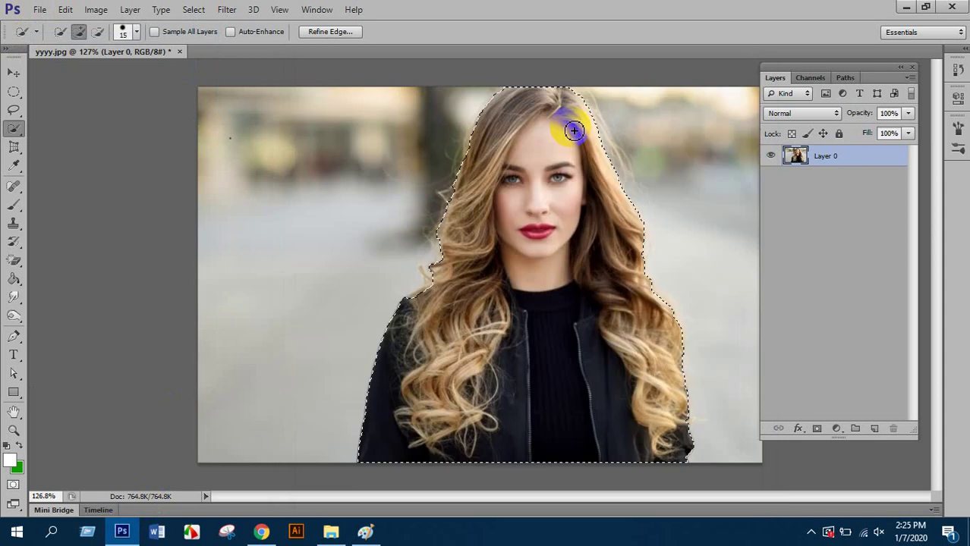
Select the woman and her hair with Quick Selection, and reduce the brush size to 10.
left_click_drag(192, 69, 405, 47)
scroll(467, 169, "up", 4)
mouse_move(509, 146)
left_mouse_down()
mouse_move(509, 176)
mouse_move(464, 266)
mouse_move(438, 285)
mouse_move(414, 351)
mouse_move(456, 426)
mouse_move(401, 266)
mouse_move(364, 311)
mouse_move(368, 341)
mouse_move(334, 422)
mouse_move(350, 408)
mouse_move(608, 464)
mouse_move(621, 342)
mouse_move(575, 182)
mouse_move(494, 118)
mouse_move(445, 161)
mouse_move(463, 193)
mouse_move(446, 202)
mouse_move(421, 177)
mouse_move(336, 218)
left_mouse_up()
key("bracketleft")
scroll(336, 217, "up", 5)
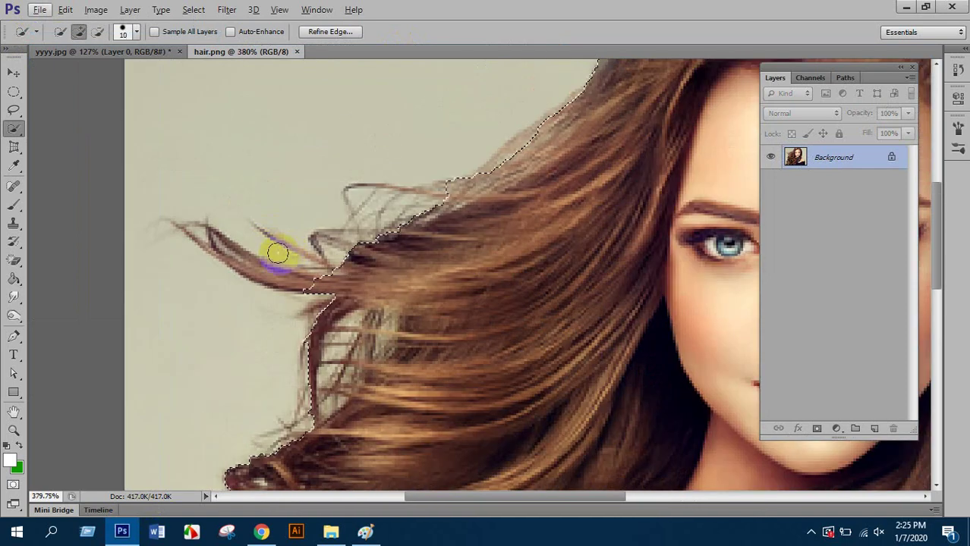
Add the loose strand sticking out from the windblown hair to the selection with a size 4 Quick Selection brush.
mouse_move(277, 253)
left_mouse_down()
mouse_move(277, 271)
mouse_move(314, 282)
left_mouse_up()
key("bracketleft")
key("bracketleft")
key("bracketleft")
key("bracketleft")
key("bracketleft")
key("bracketleft")
left_click_drag(226, 255, 250, 273)
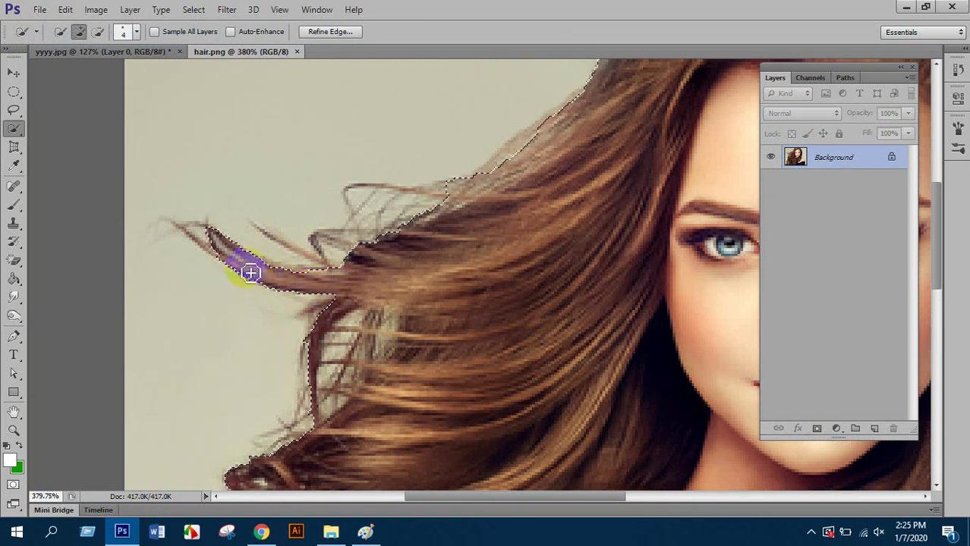
scroll(296, 255, "up", 6)
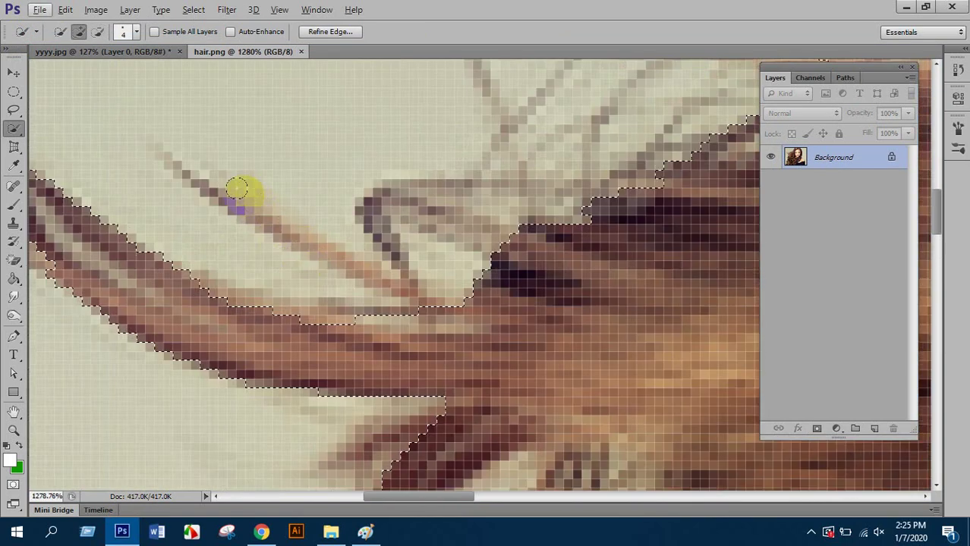
scroll(293, 250, "down", 2)
scroll(305, 257, "down", 1)
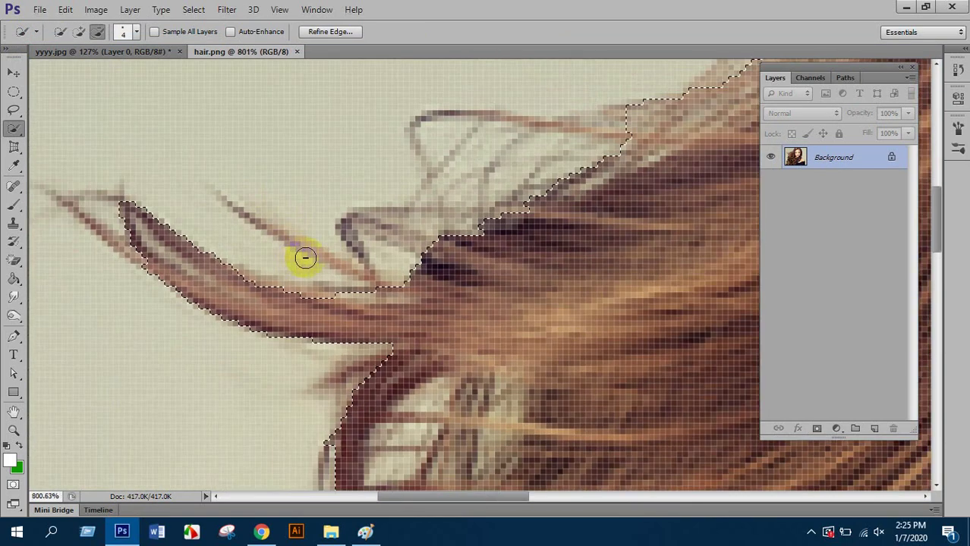
Open Refine Edge for the woman's selection, set the view mode to On Black and turn on Smart Radius.
scroll(305, 257, "down", 9)
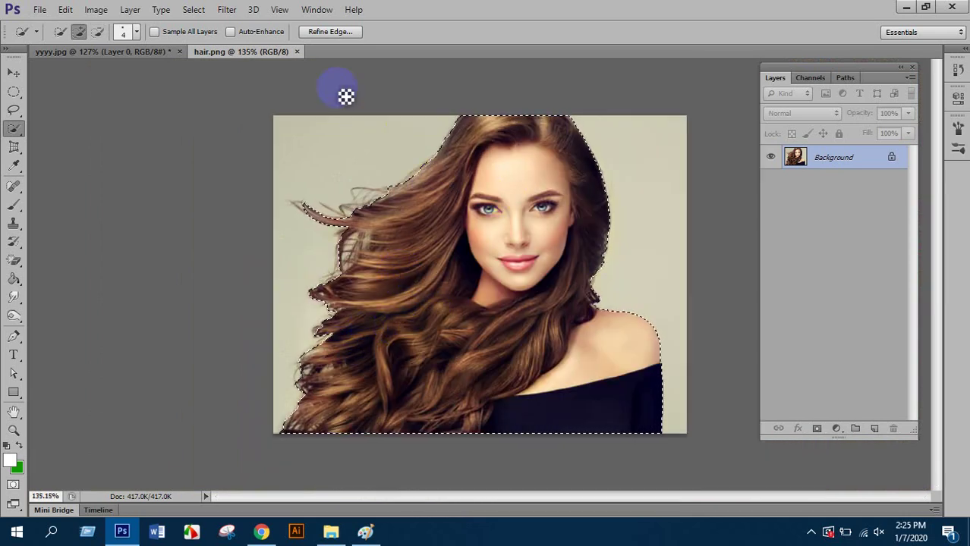
left_click(331, 32)
left_click_drag(194, 80, 138, 82)
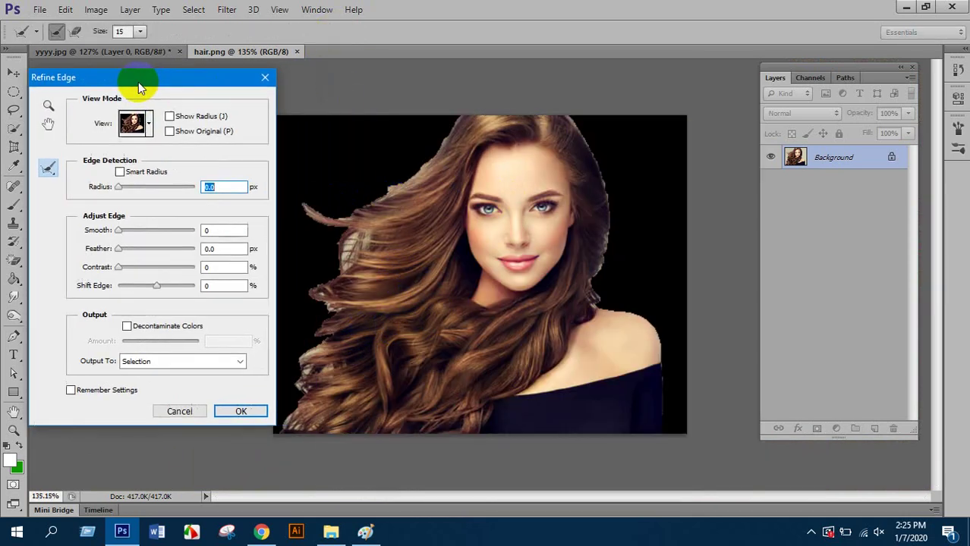
left_click(131, 124)
left_click(127, 216)
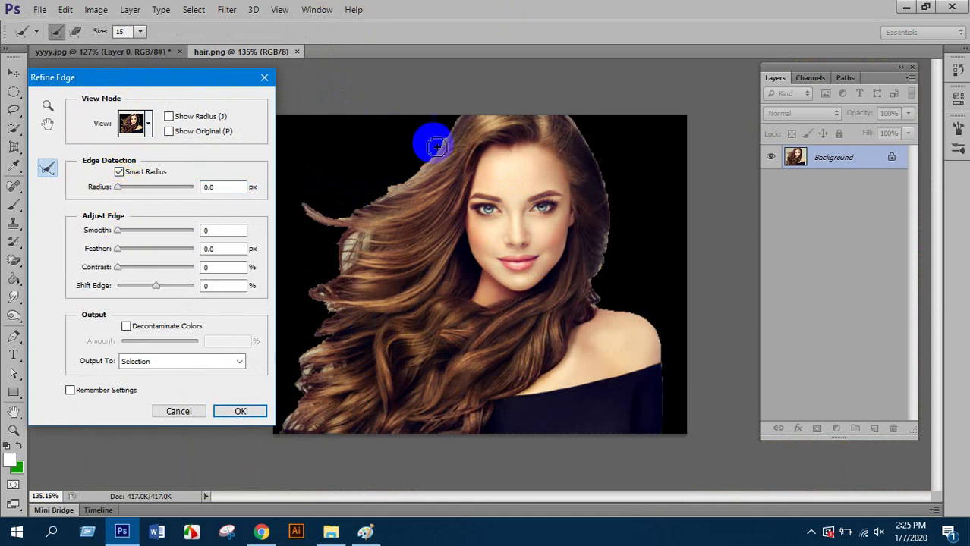
Refine the flyaway edge of the windblown hair and its loose strands with a size 15 Refine Radius brush.
left_click_drag(434, 141, 468, 248)
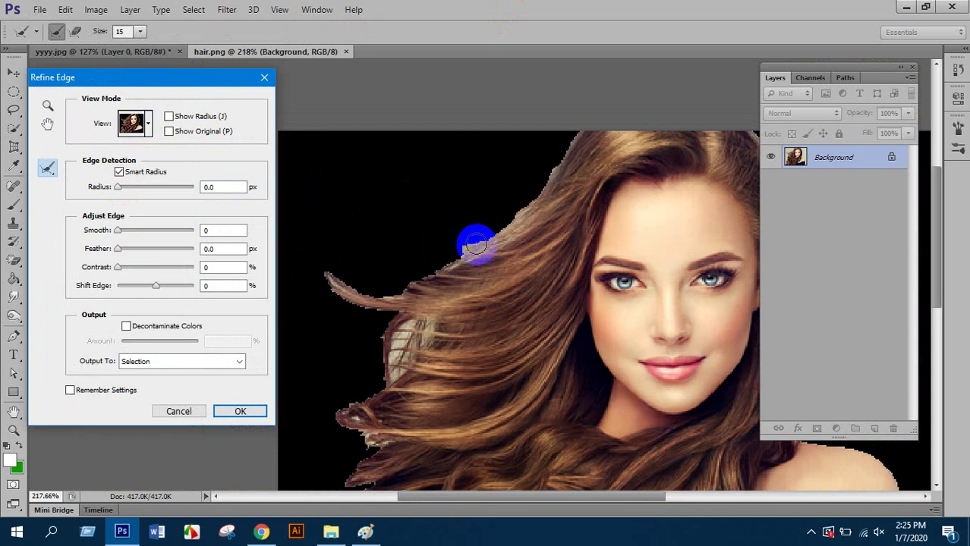
mouse_move(476, 245)
left_mouse_down()
mouse_move(438, 256)
mouse_move(551, 173)
mouse_move(569, 136)
mouse_move(527, 203)
mouse_move(496, 226)
mouse_move(426, 264)
mouse_move(402, 264)
mouse_move(449, 255)
mouse_move(380, 252)
mouse_move(449, 285)
mouse_move(436, 260)
mouse_move(361, 295)
mouse_move(401, 300)
mouse_move(335, 285)
mouse_move(323, 265)
mouse_move(389, 288)
mouse_move(313, 264)
mouse_move(303, 279)
mouse_move(352, 310)
mouse_move(364, 267)
mouse_move(347, 258)
mouse_move(389, 350)
mouse_move(401, 324)
mouse_move(393, 319)
mouse_move(376, 356)
mouse_move(375, 377)
mouse_move(400, 345)
mouse_move(363, 300)
mouse_move(411, 328)
mouse_move(390, 368)
mouse_move(411, 375)
mouse_move(417, 403)
left_mouse_up()
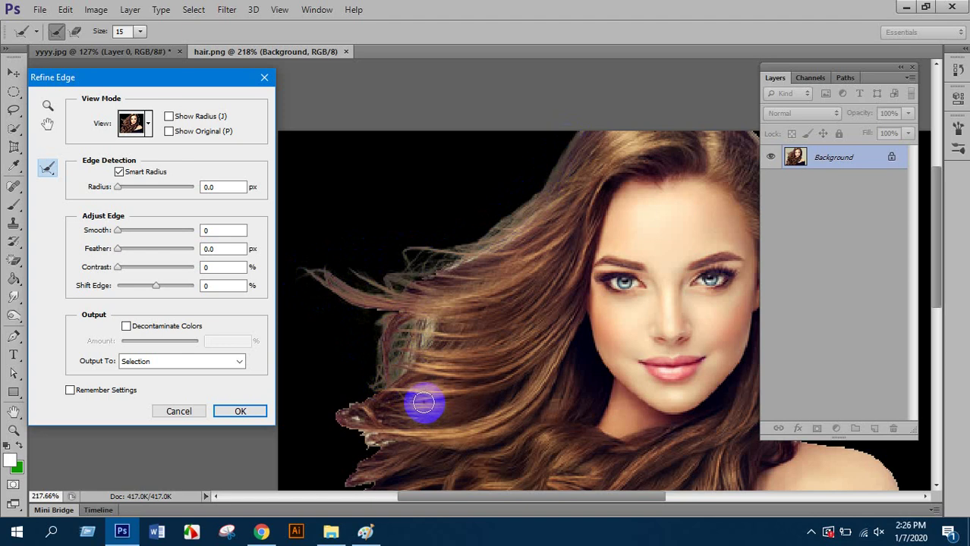
mouse_move(421, 398)
left_mouse_down()
mouse_move(406, 346)
mouse_move(343, 420)
mouse_move(368, 441)
mouse_move(372, 396)
mouse_move(364, 384)
mouse_move(337, 390)
mouse_move(339, 413)
mouse_move(350, 414)
mouse_move(367, 345)
mouse_move(353, 363)
mouse_move(361, 387)
mouse_move(323, 406)
mouse_move(323, 415)
mouse_move(340, 412)
mouse_move(318, 436)
mouse_move(325, 442)
mouse_move(365, 371)
mouse_move(333, 371)
mouse_move(309, 415)
mouse_move(325, 363)
mouse_move(305, 381)
mouse_move(318, 411)
left_mouse_up()
scroll(349, 400, "down", 3)
scroll(327, 444, "down", 2)
scroll(310, 412, "down", 2)
scroll(368, 396, "up", 6)
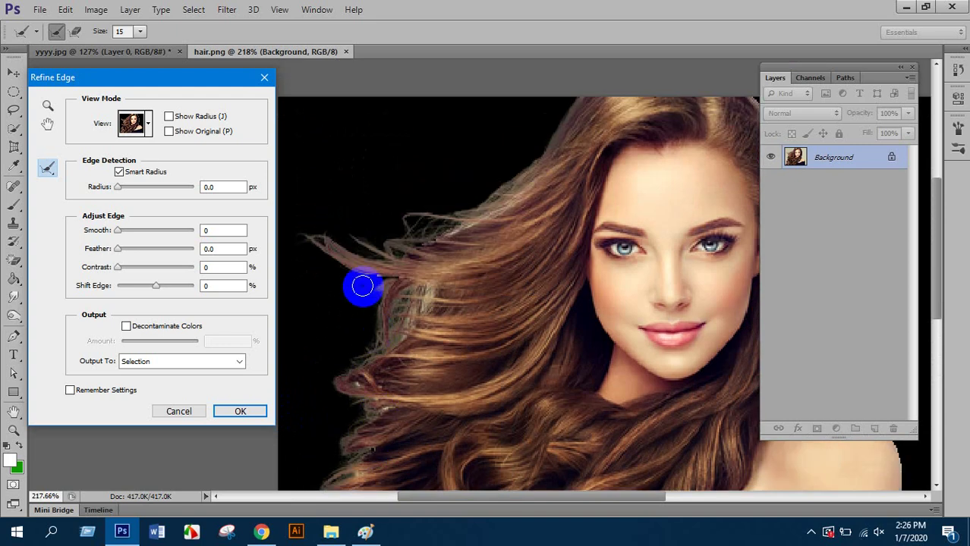
mouse_move(361, 284)
left_mouse_down()
mouse_move(313, 234)
mouse_move(295, 250)
mouse_move(342, 243)
left_mouse_up()
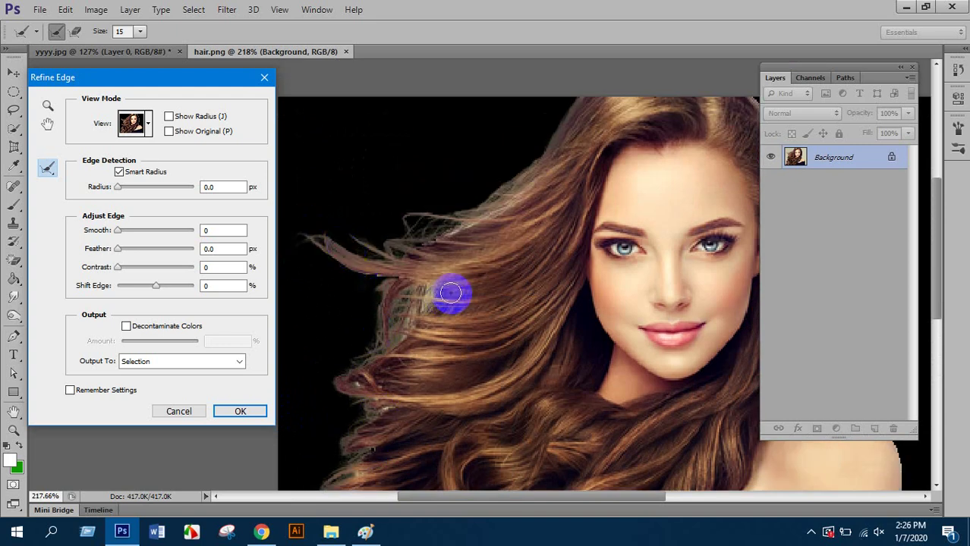
Refine the hair edge on the other side of the face, from the crown down to the bare shoulder.
scroll(469, 249, "down", 2)
scroll(469, 249, "down", 1)
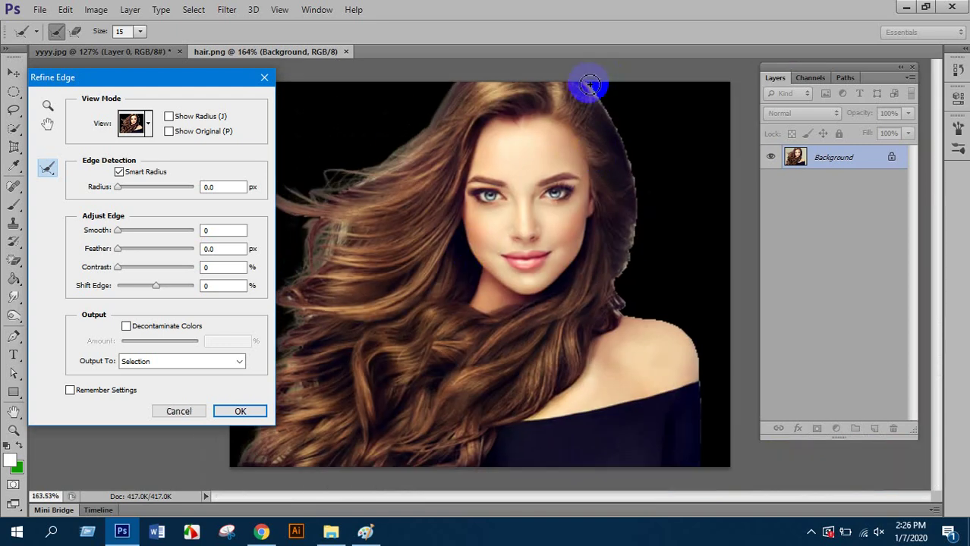
mouse_move(598, 89)
left_mouse_down()
mouse_move(628, 152)
mouse_move(637, 227)
mouse_move(619, 307)
left_mouse_up()
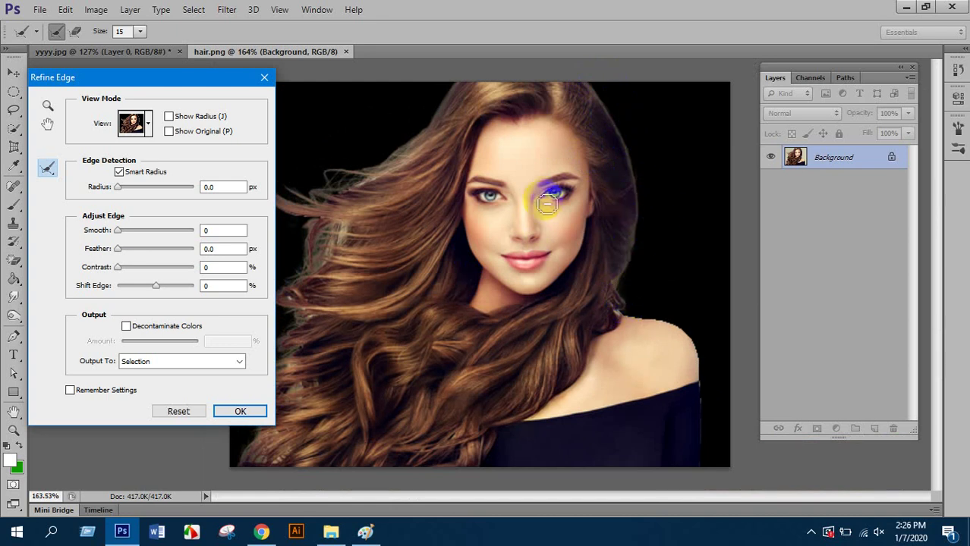
Touch up the remaining rough spots along the lower windblown curls with the Refine Radius brush.
left_click_drag(358, 217, 510, 210)
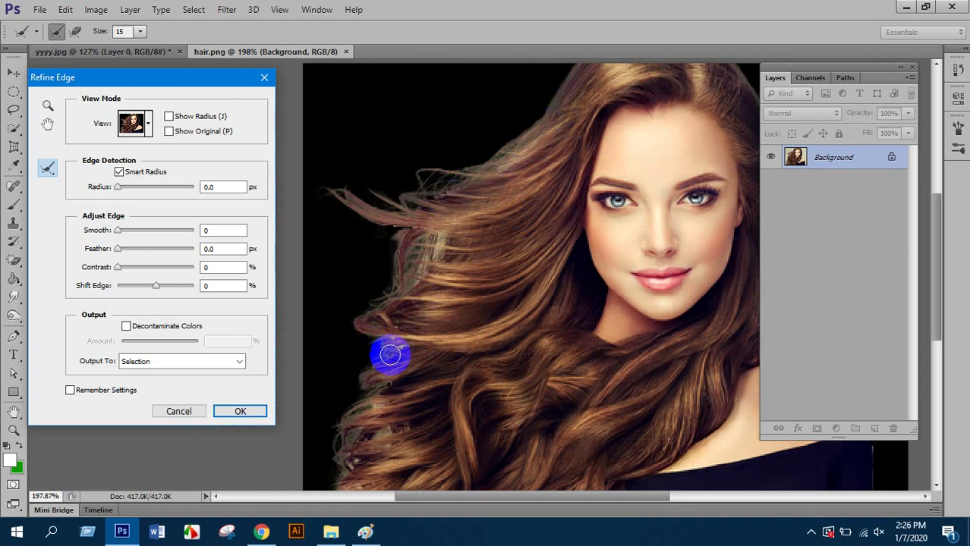
scroll(392, 372, "up", 2)
mouse_move(392, 372)
left_mouse_down()
mouse_move(379, 318)
mouse_move(313, 277)
mouse_move(374, 270)
mouse_move(502, 227)
mouse_move(471, 211)
mouse_move(433, 216)
left_mouse_up()
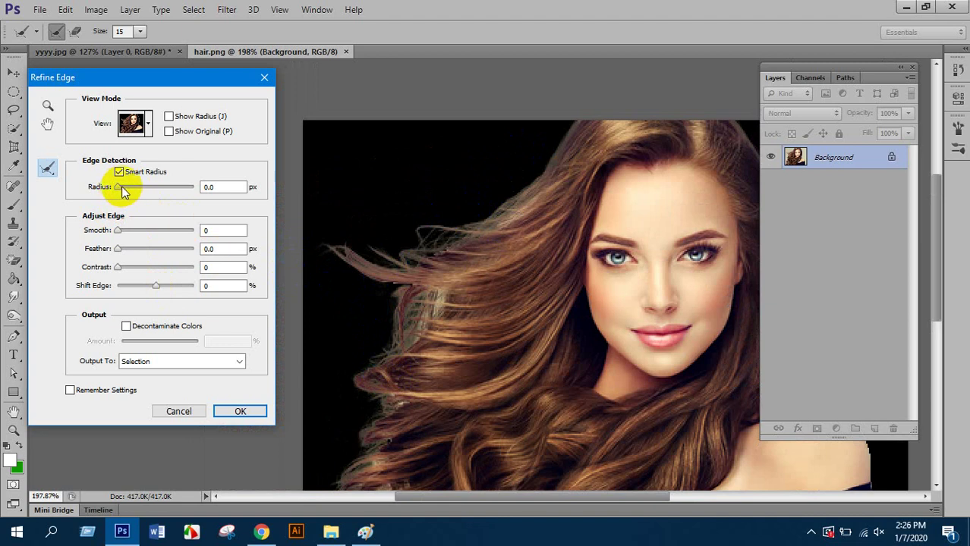
Try edge detection radius values up to 250 px and set the radius back to 0 px.
left_click_drag(126, 191, 101, 186)
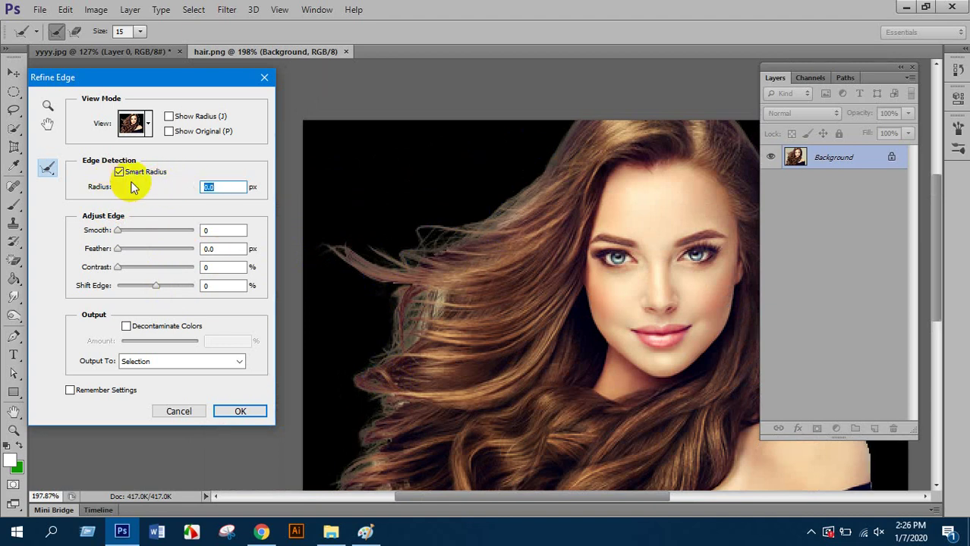
left_click_drag(280, 188, 274, 190)
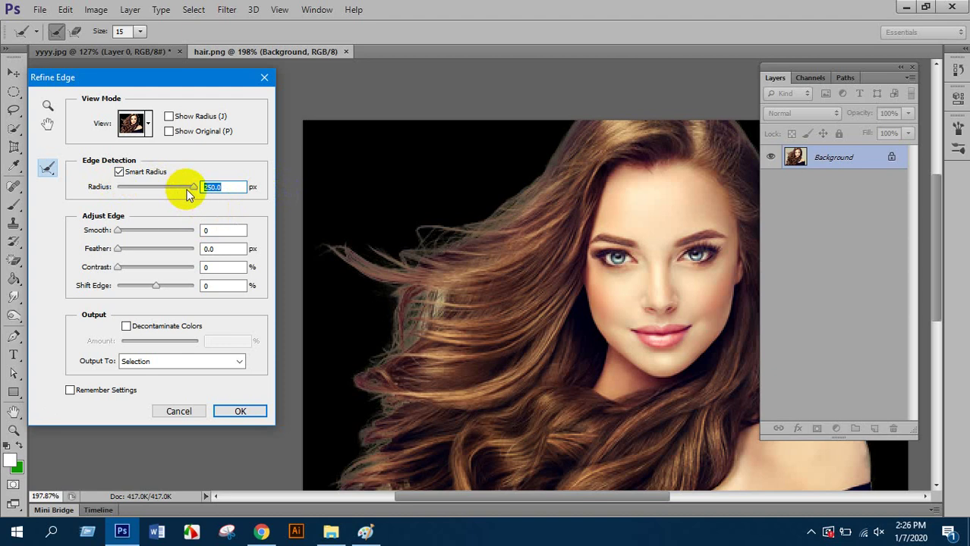
left_click_drag(166, 188, 246, 190)
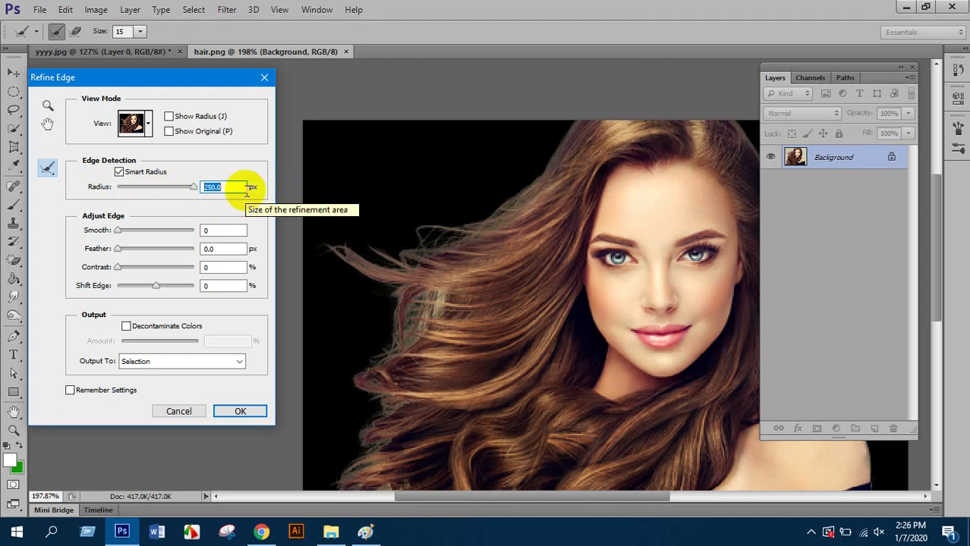
left_click_drag(194, 188, 89, 190)
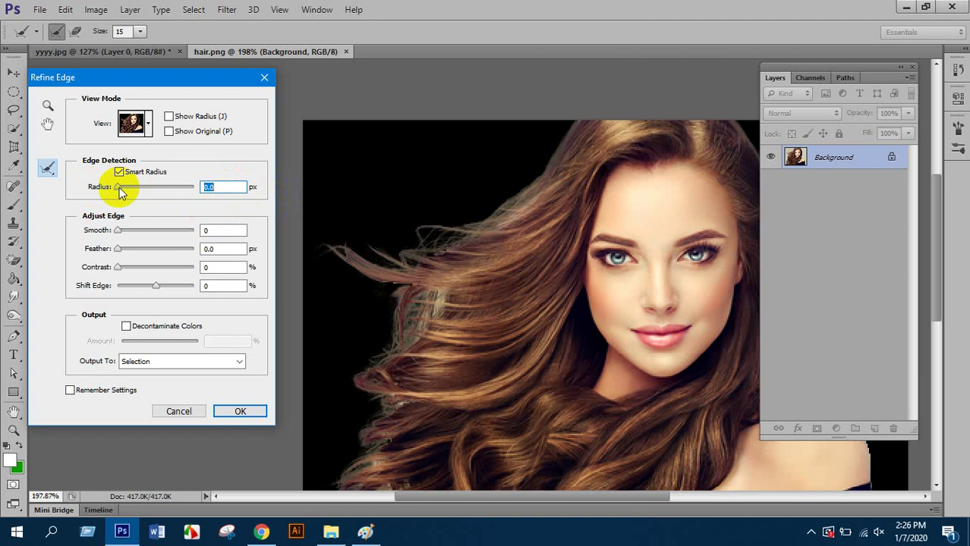
left_click_drag(118, 188, 189, 191)
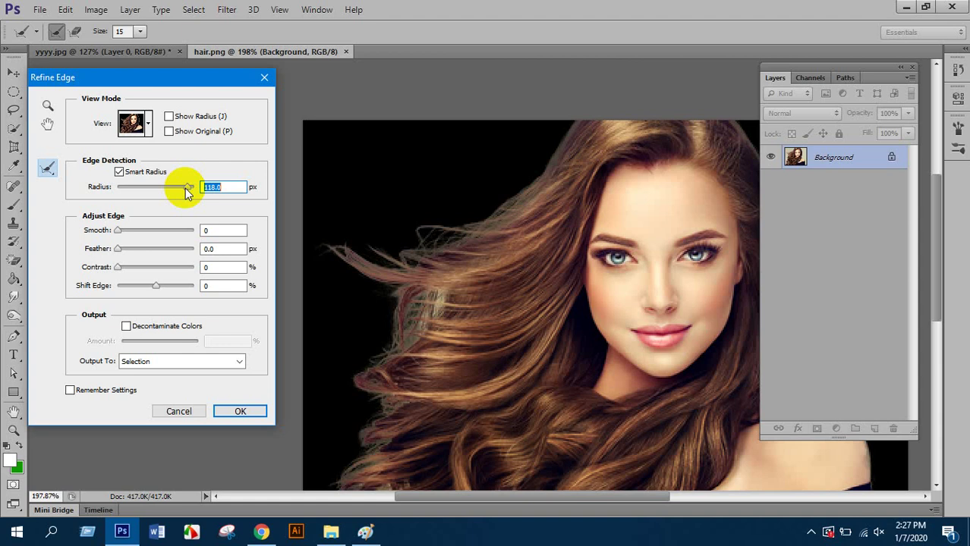
left_click_drag(189, 186, 2, 222)
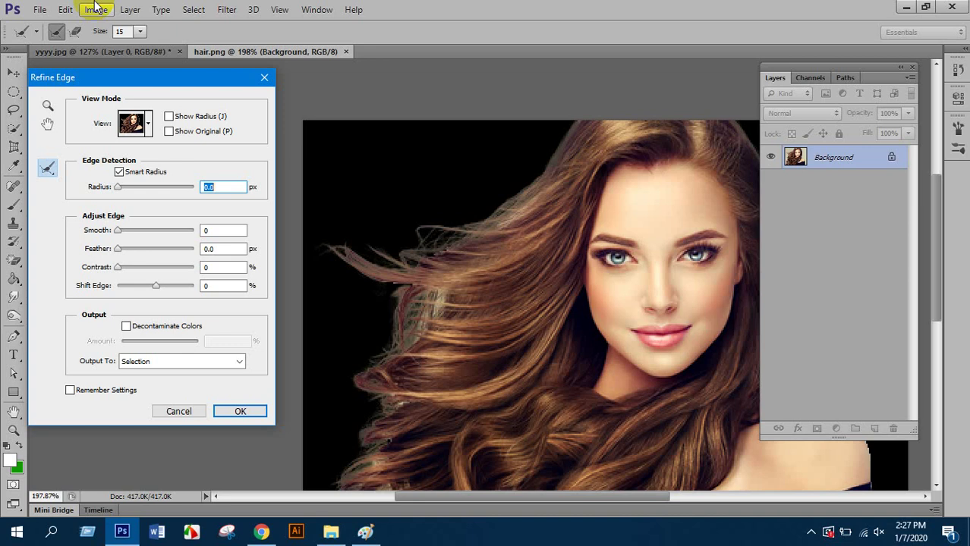
Try Smooth at 14 and a higher Feather on the selection edge, and reset both to 0.
left_click_drag(118, 230, 129, 235)
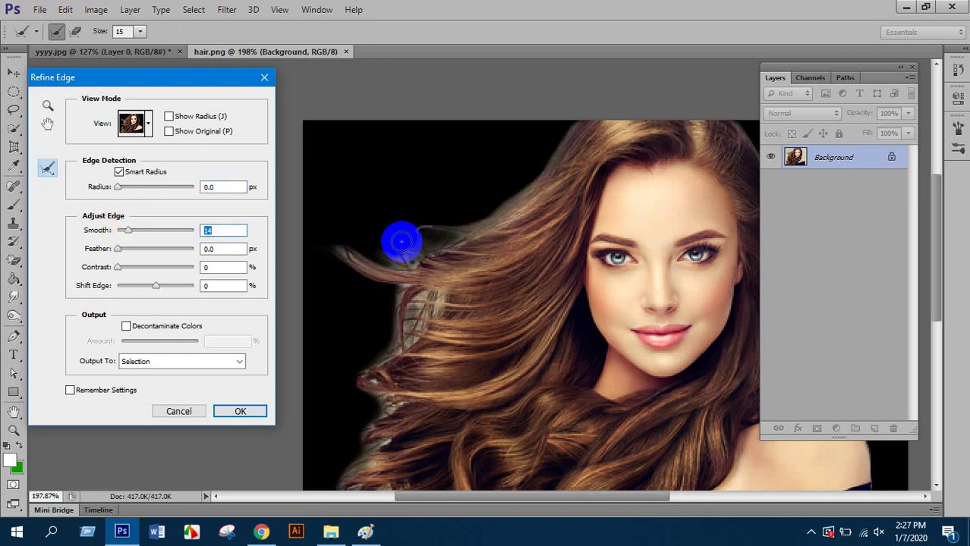
left_click_drag(127, 233, 118, 236)
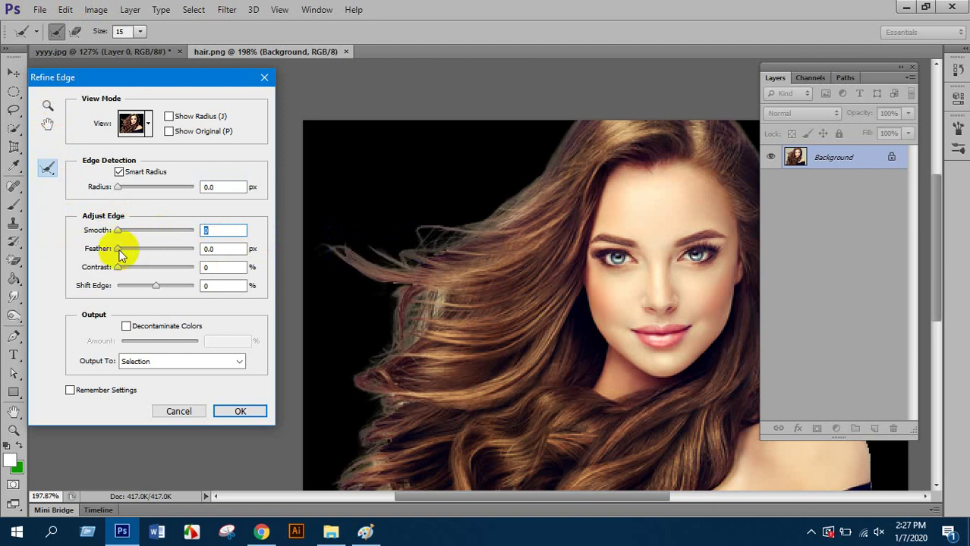
left_click(203, 250)
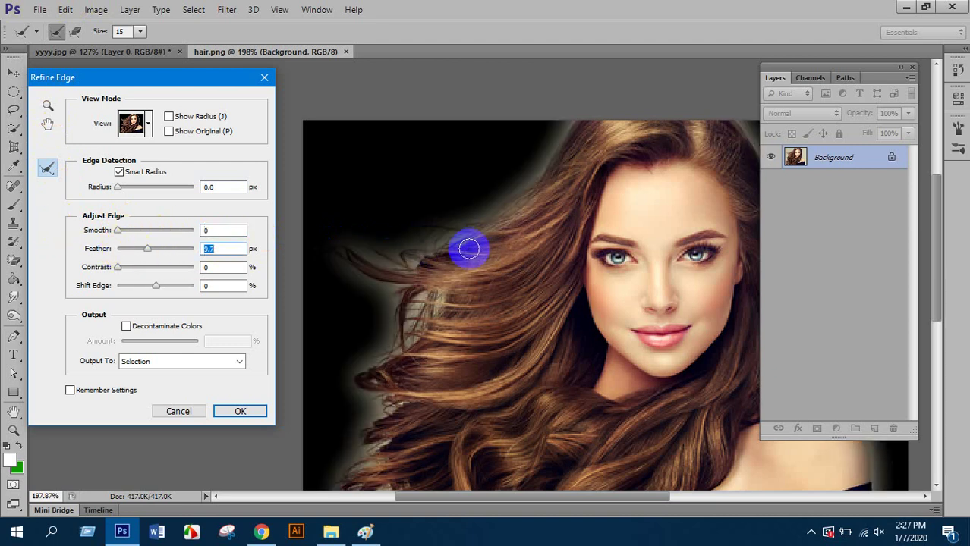
left_click_drag(151, 253, 122, 291)
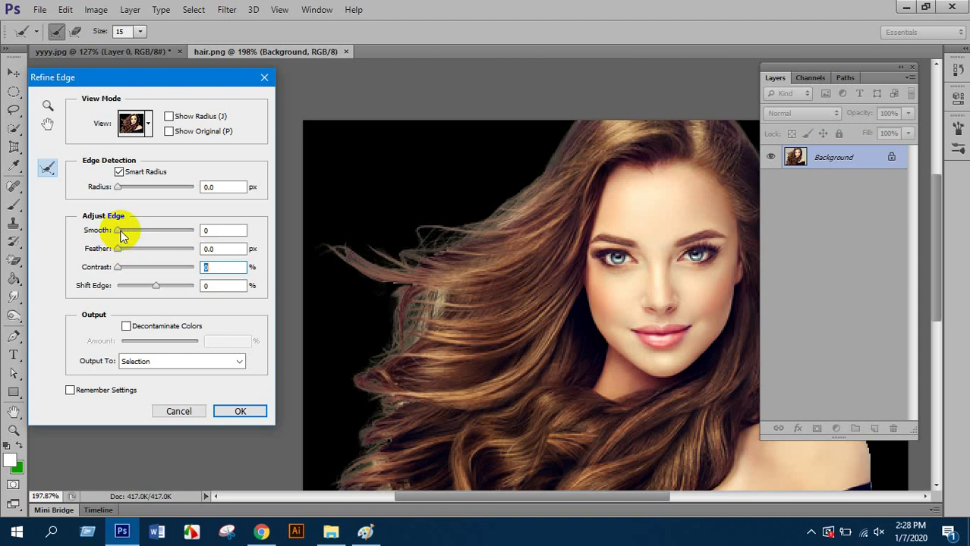
Try Smooth values up to 20 on the selection edge around the bare shoulder and reset Smooth to 0.
left_click_drag(524, 327, 399, 287)
mouse_move(548, 334)
left_mouse_down()
mouse_move(558, 351)
mouse_move(581, 335)
mouse_move(571, 357)
mouse_move(589, 393)
mouse_move(585, 416)
left_mouse_up()
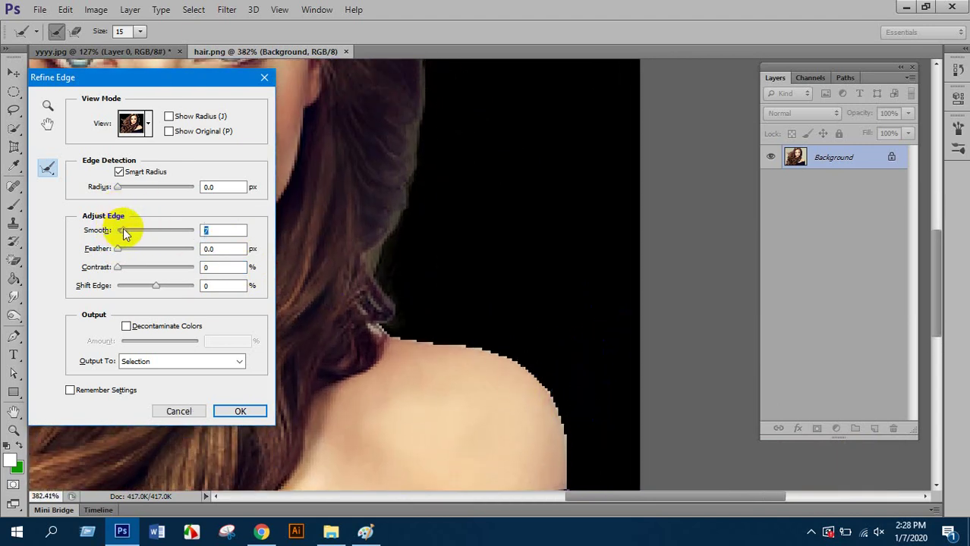
left_click_drag(124, 233, 133, 230)
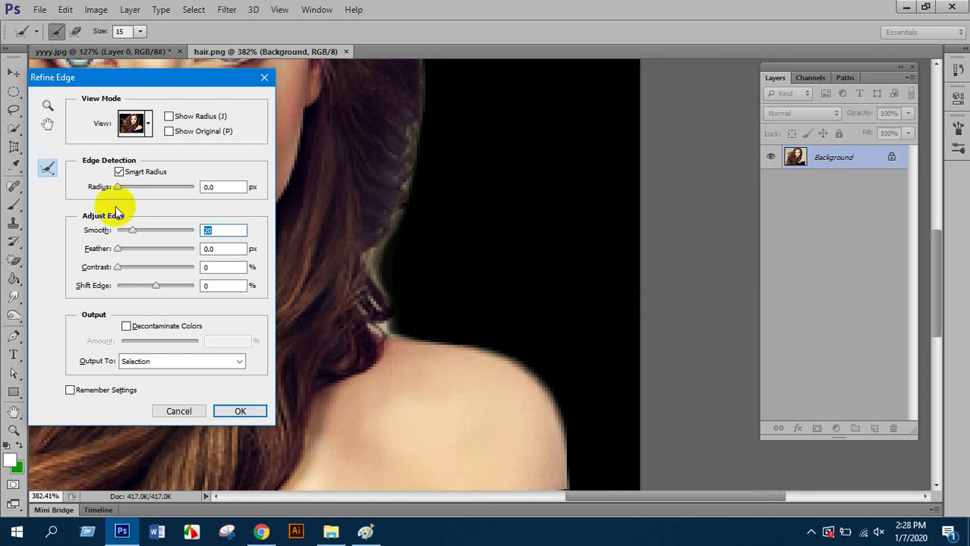
mouse_move(545, 360)
left_mouse_down()
mouse_move(550, 381)
mouse_move(336, 238)
left_mouse_up()
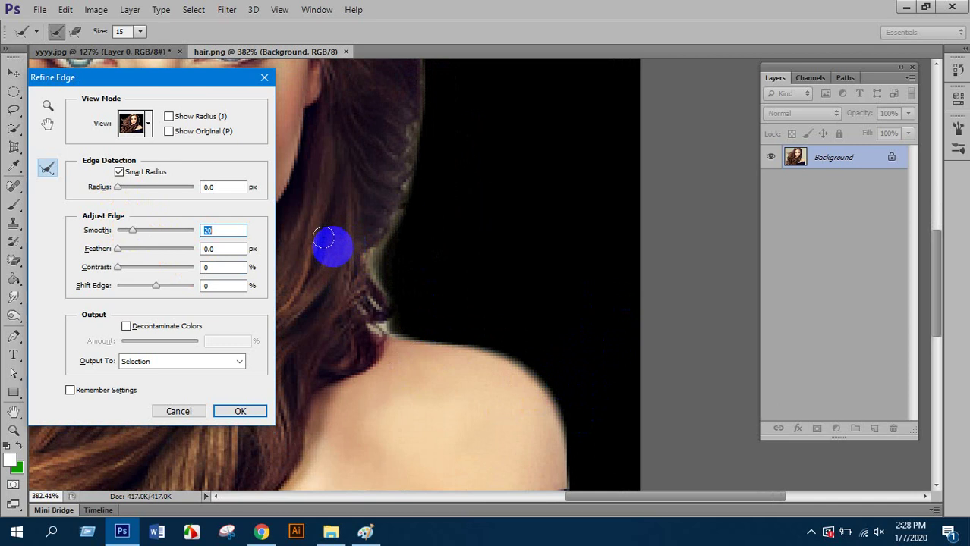
left_click_drag(336, 249, 337, 249)
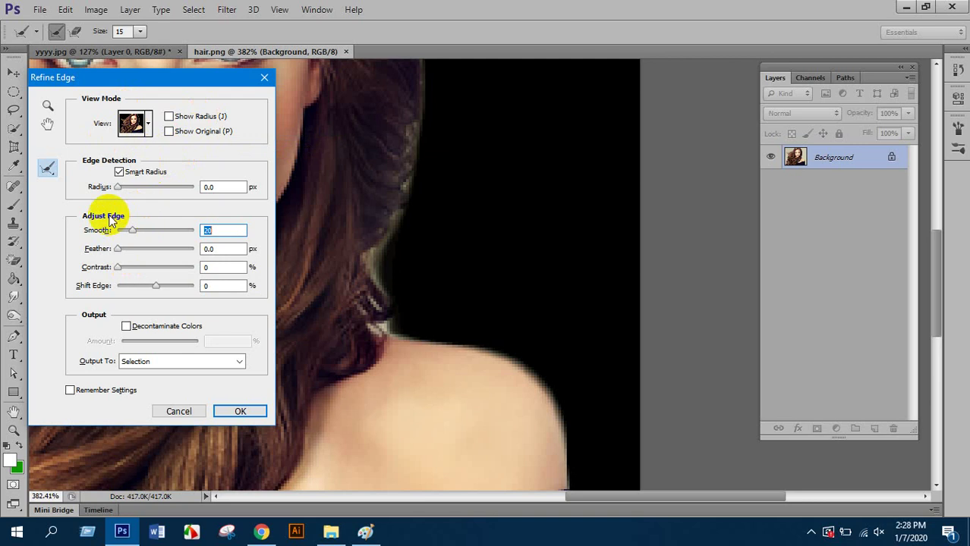
mouse_move(132, 230)
left_mouse_down()
mouse_move(109, 235)
mouse_move(124, 239)
left_mouse_up()
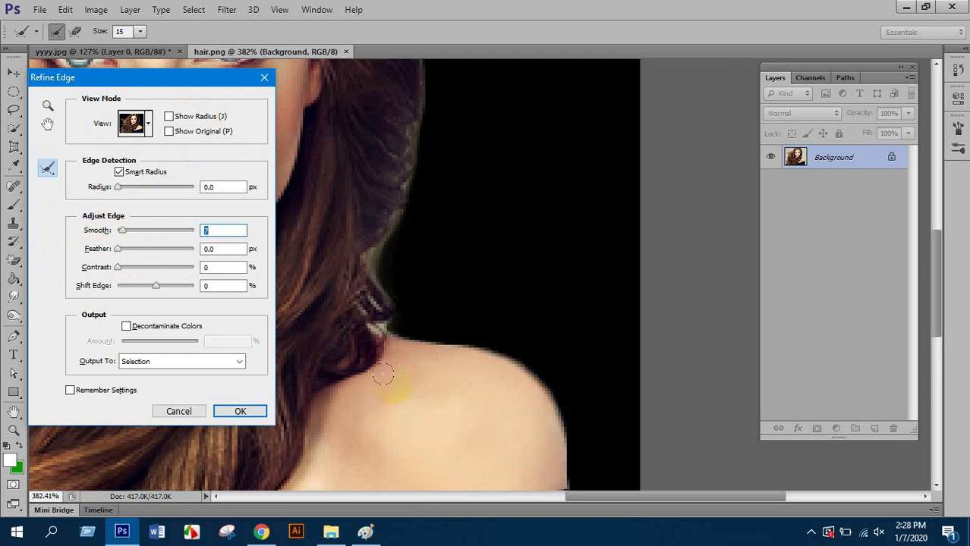
left_click(381, 282)
left_click_drag(122, 230, 114, 231)
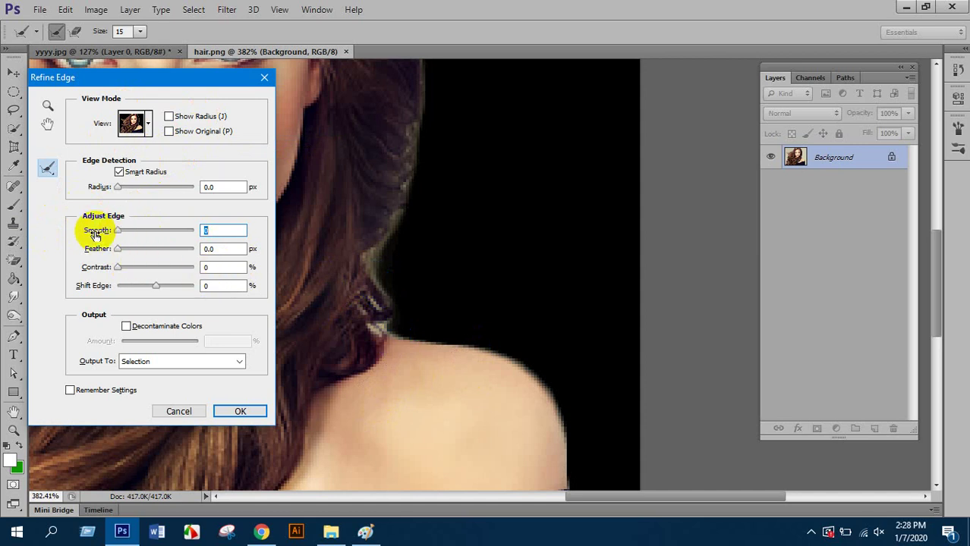
left_click_drag(403, 275, 547, 271)
key("ctrl+0")
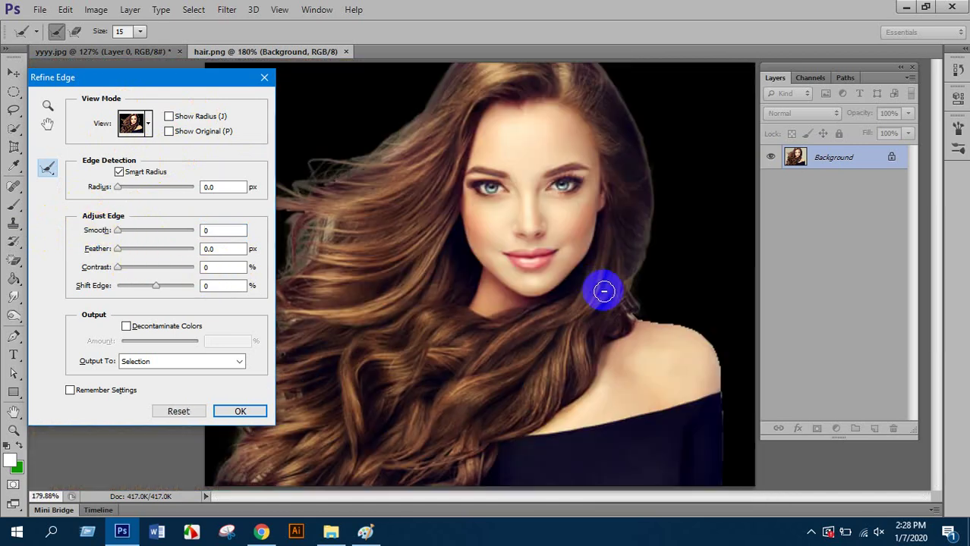
Set the edge Contrast to 14% and Shift Edge to -7% while checking the windblown hair.
left_click_drag(437, 195, 541, 212)
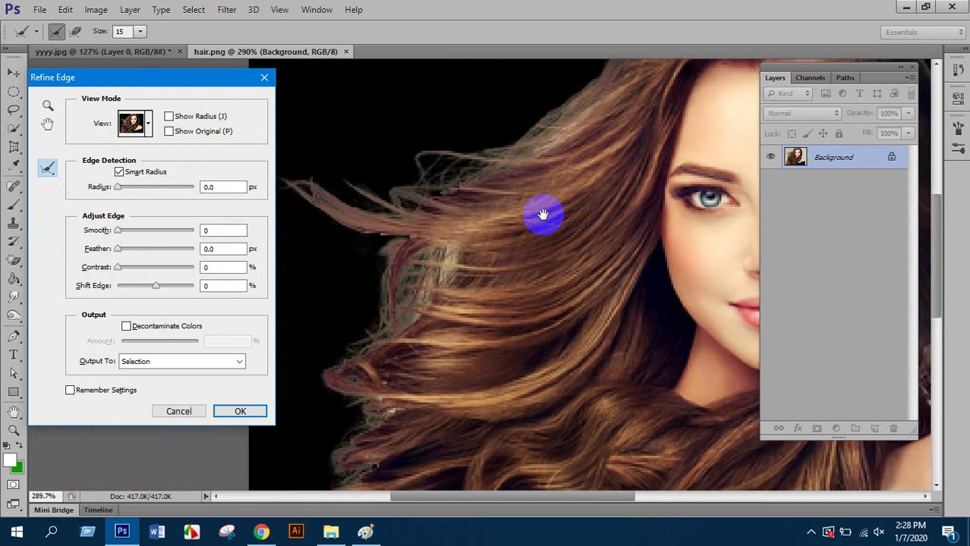
left_click_drag(118, 271, 129, 271)
left_click_drag(398, 216, 434, 225)
left_click_drag(129, 269, 152, 284)
left_click(162, 289)
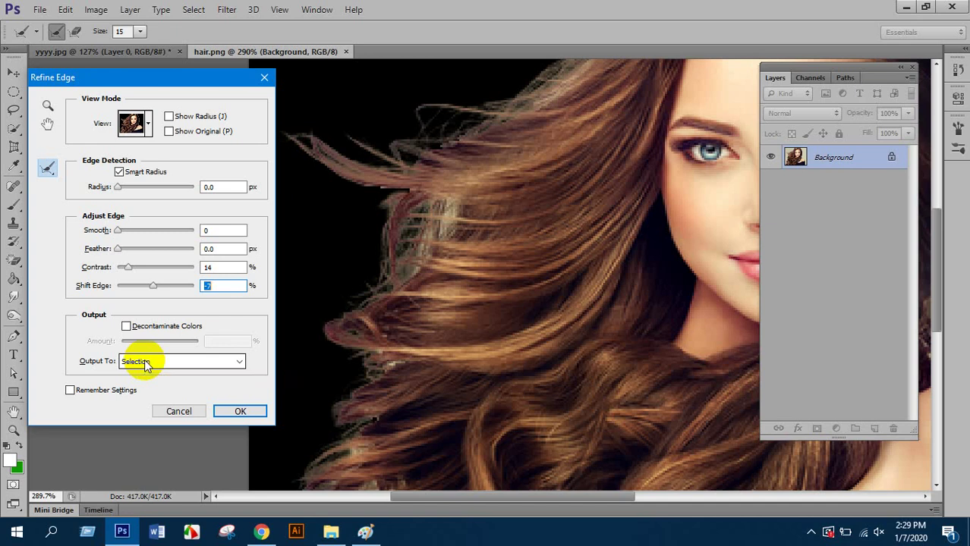
Output the refined selection to a New Layer with Layer Mask and apply the edge refinement.
left_click(201, 361)
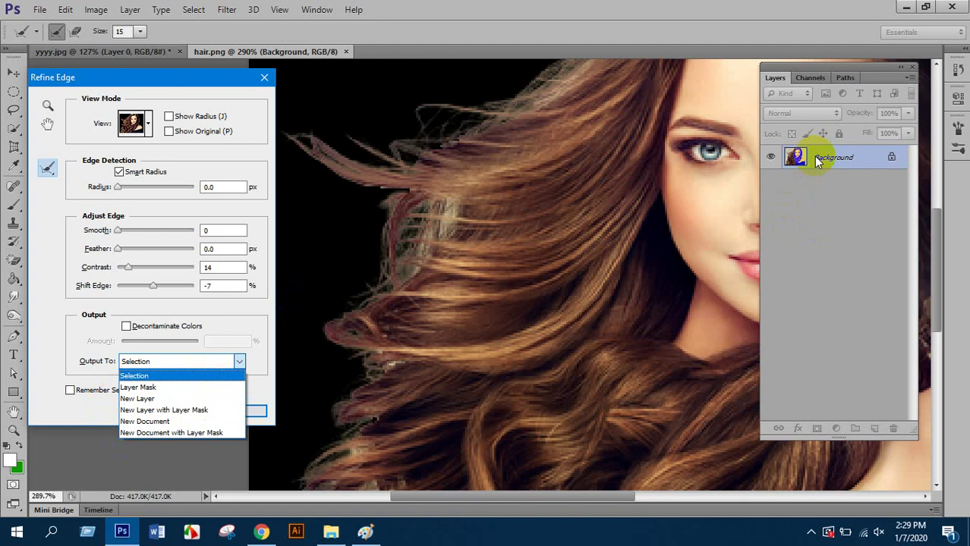
left_click(190, 410)
left_click_drag(156, 77, 182, 74)
left_click(263, 408)
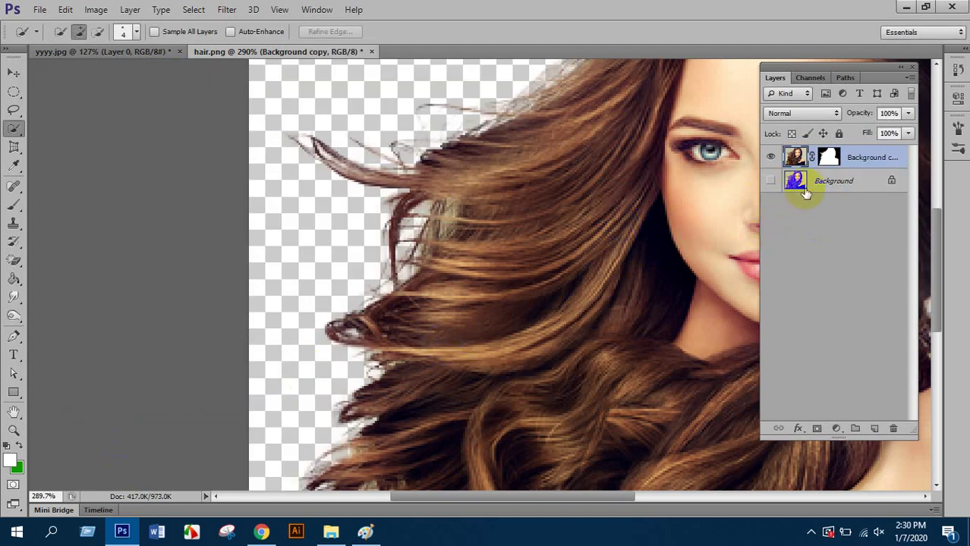
Examine the masked cutout's hair edges against the transparent background, both close up and as a whole.
left_click(827, 157)
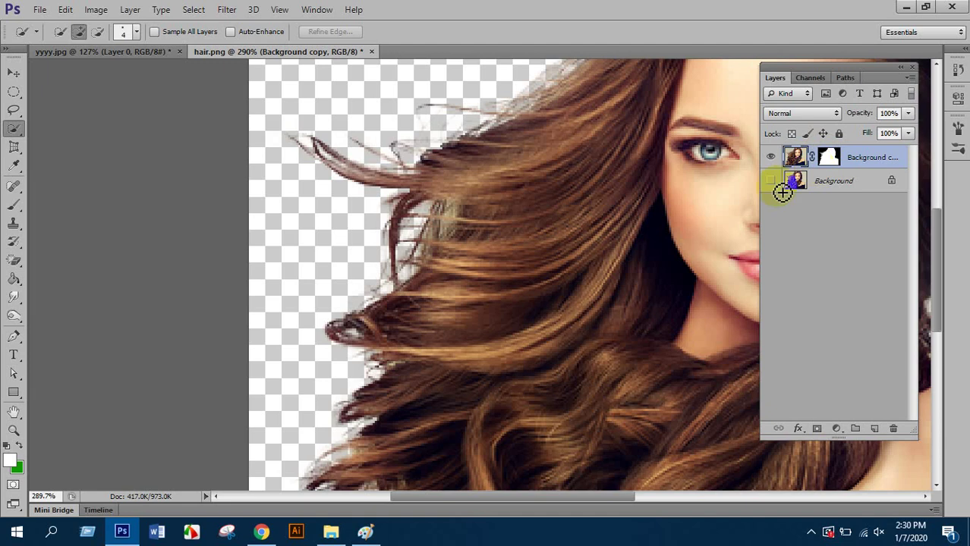
left_click(461, 141, "ctrl")
scroll(461, 141, "down", 2)
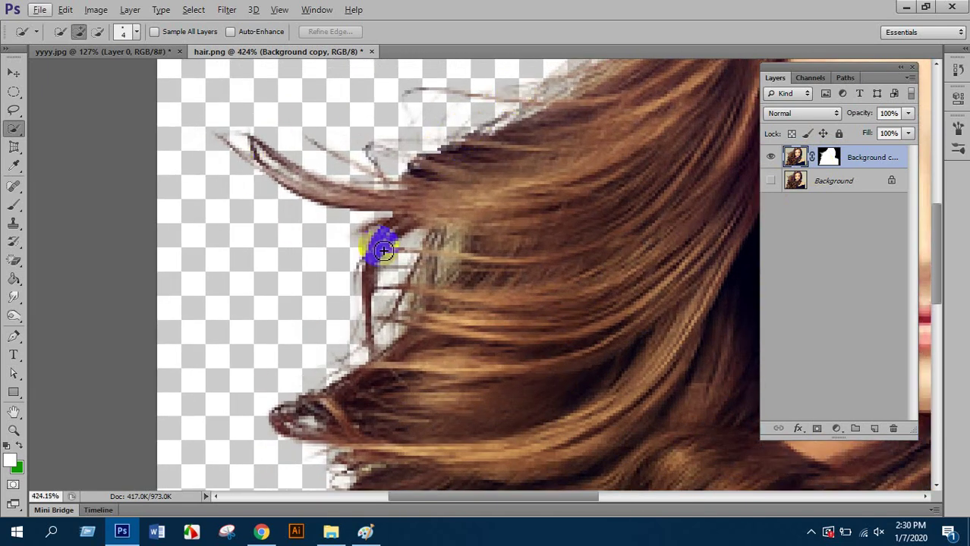
scroll(385, 266, "down", 4)
scroll(364, 269, "down", 1)
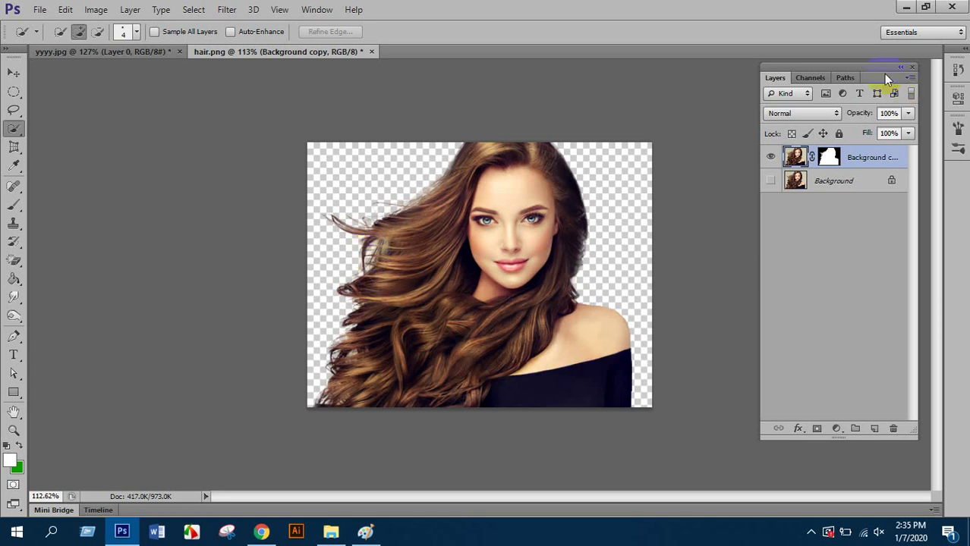
left_click_drag(878, 67, 883, 70)
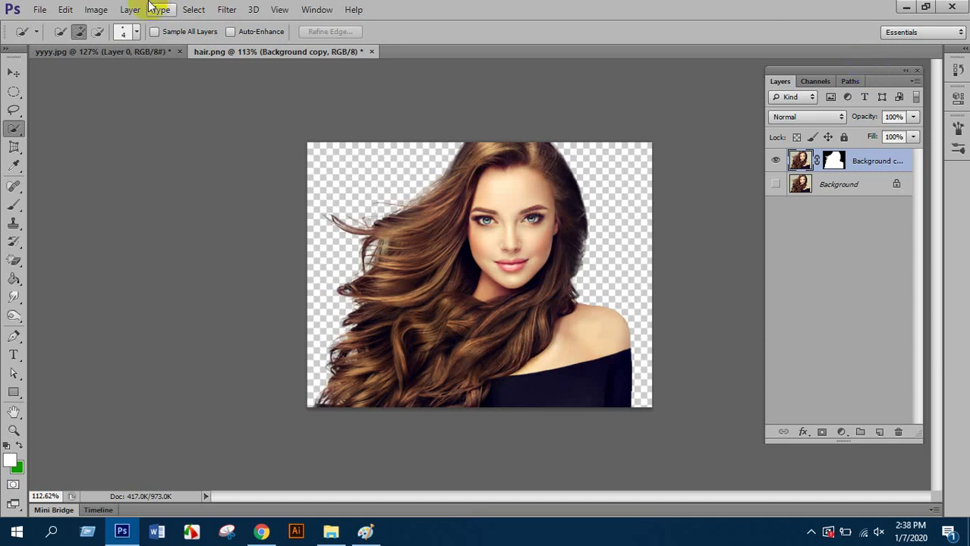
scroll(435, 196, "up", 3)
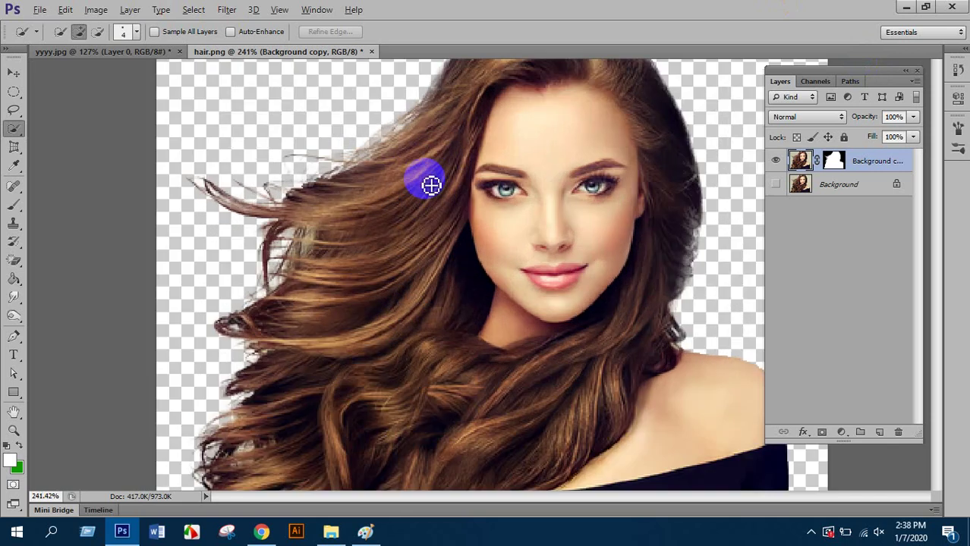
scroll(431, 185, "down", 5)
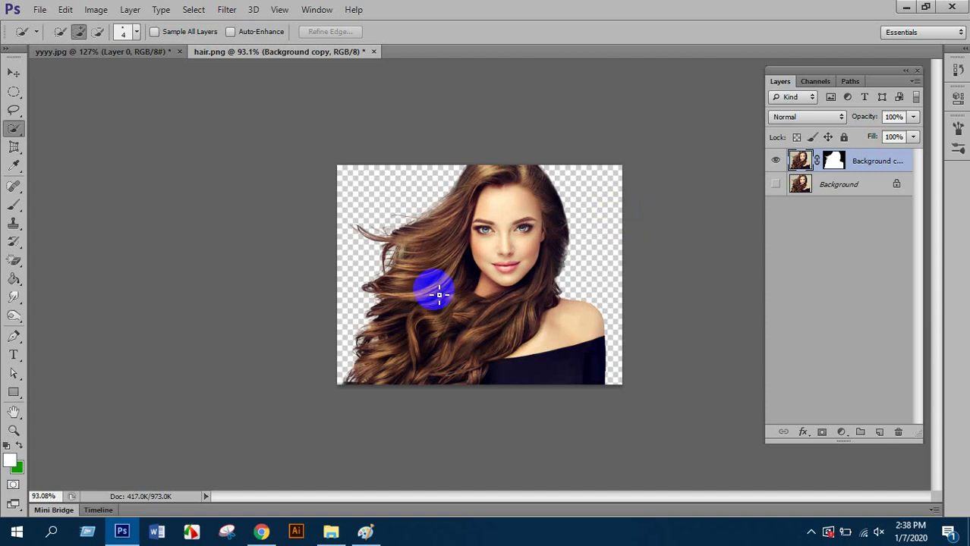
Switch to Chrome and search Google Images for "natural image".
left_click(261, 532)
key("slash")
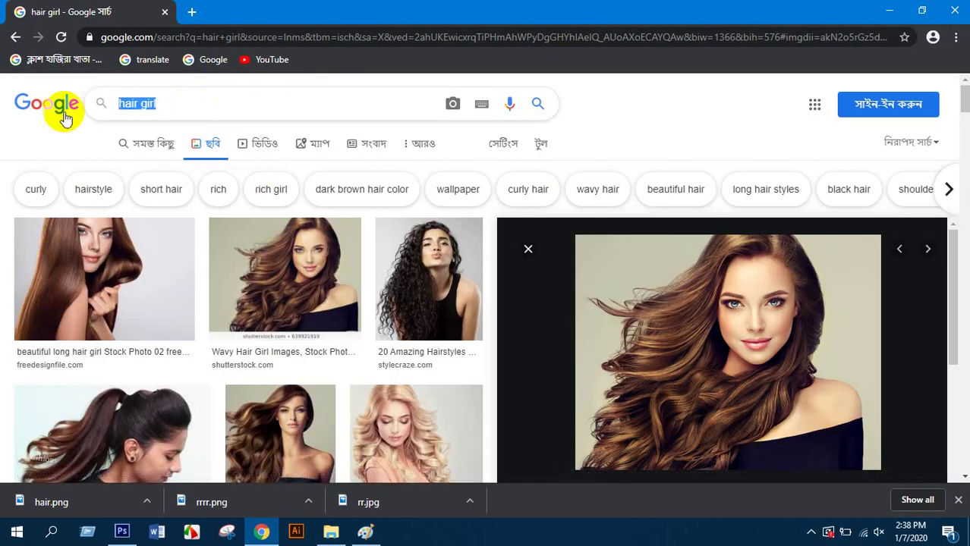
type("natural image")
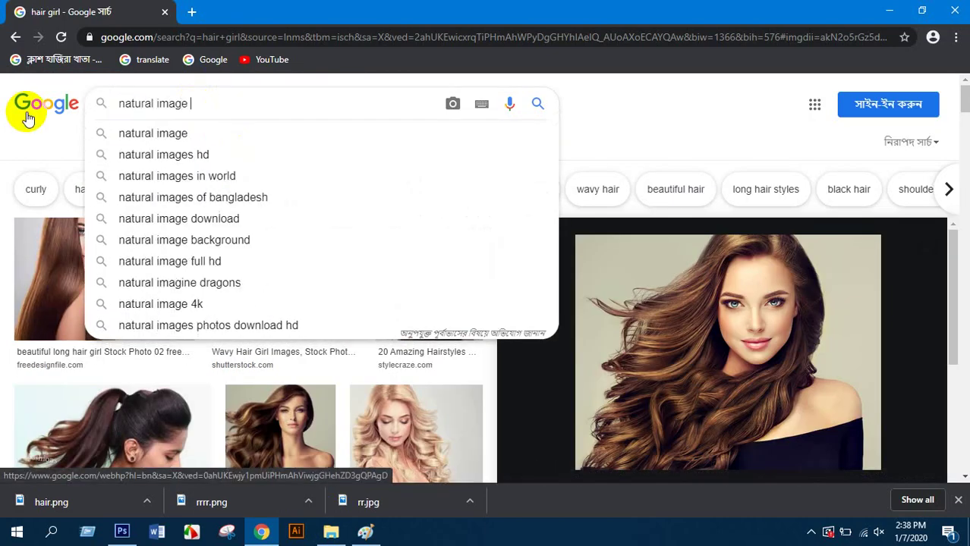
key("Return")
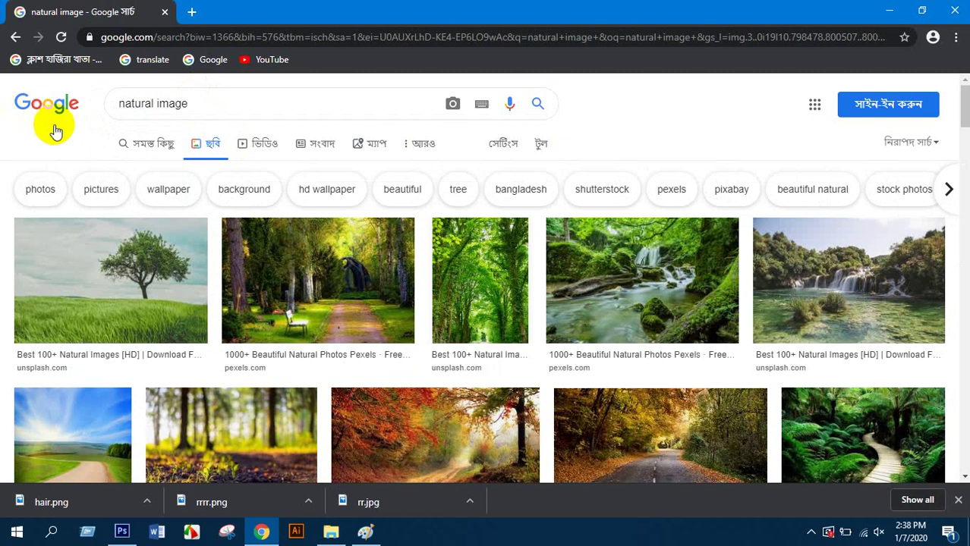
Look through the nature image results for a suitable background photo.
left_click(504, 354)
scroll(513, 328, "down", 1)
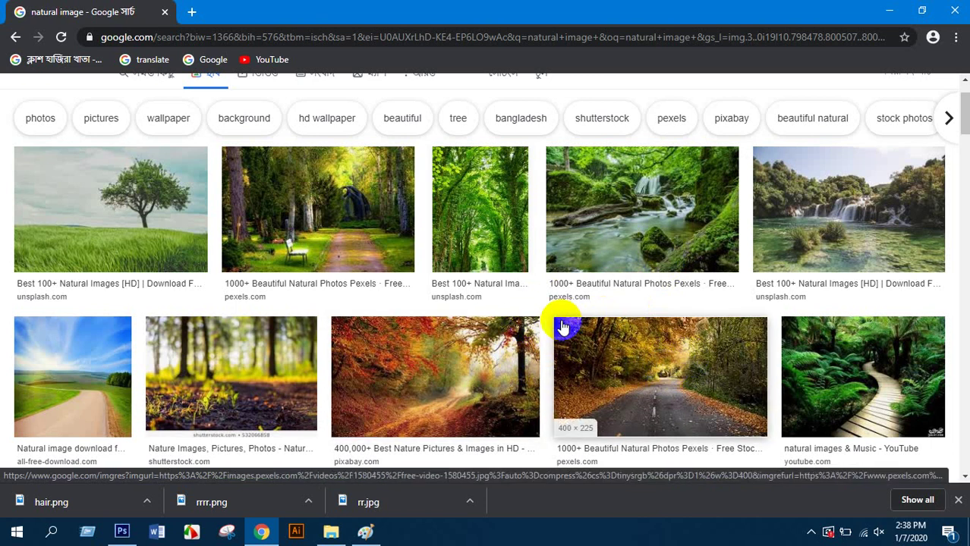
left_click(858, 209)
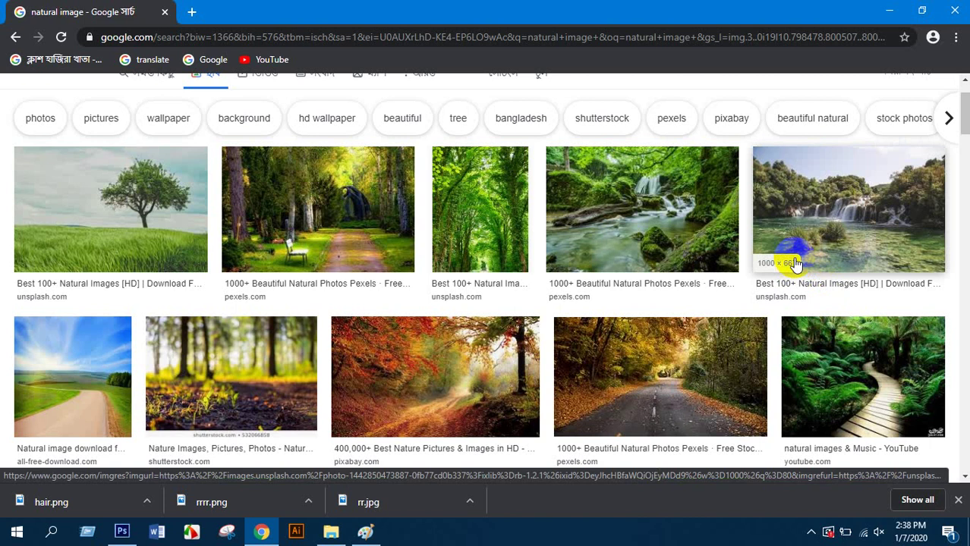
scroll(411, 324, "down", 5)
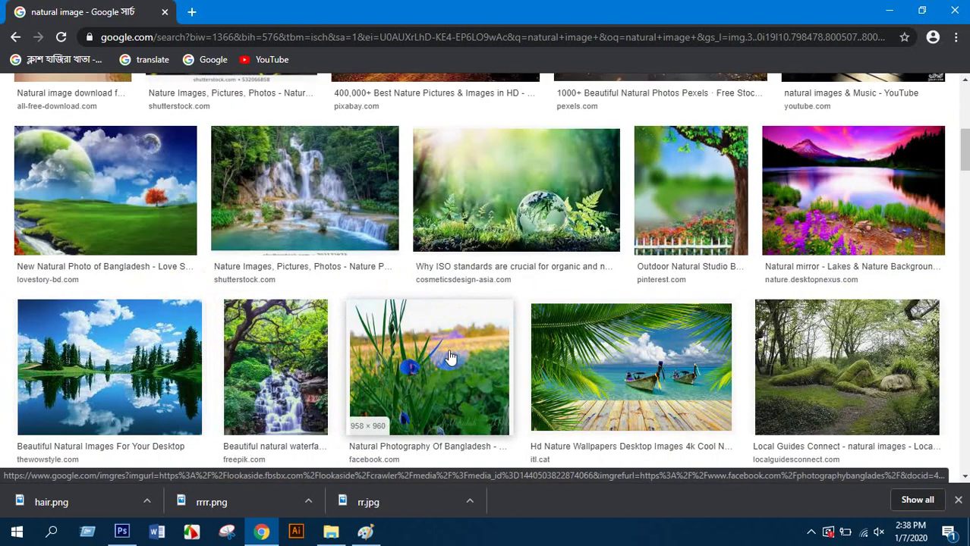
scroll(539, 304, "up", 1)
scroll(494, 304, "up", 1)
scroll(668, 325, "down", 8)
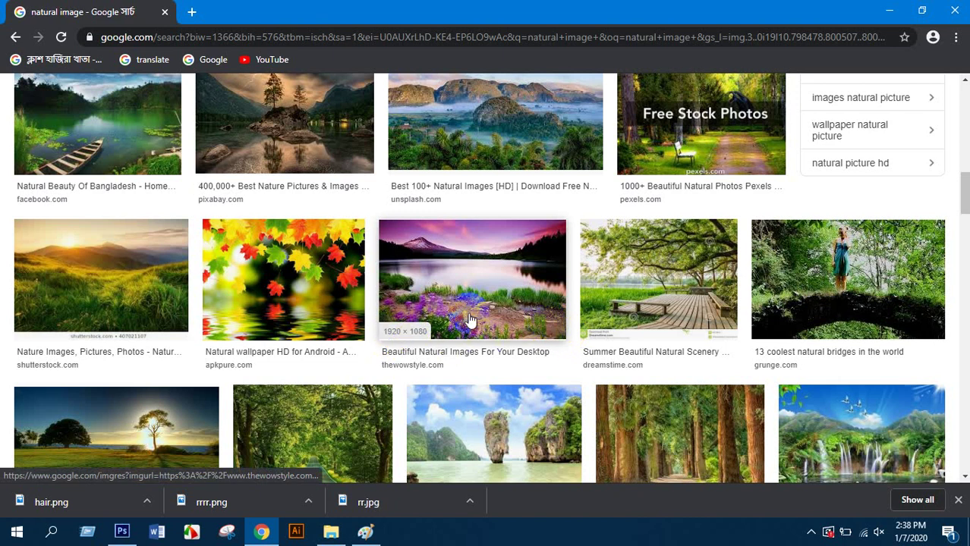
scroll(424, 325, "down", 1)
scroll(424, 325, "down", 1)
scroll(400, 307, "up", 10)
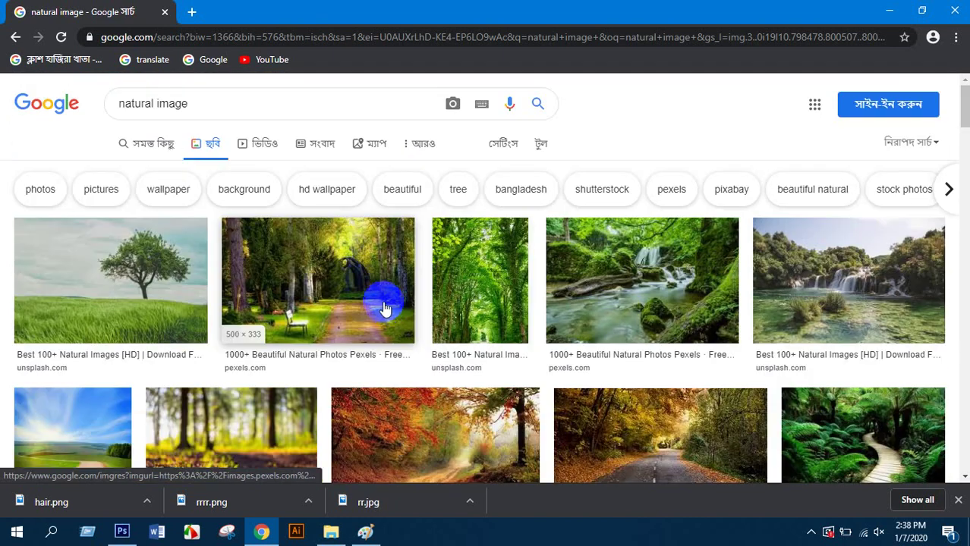
Save the Pexels photo of the park path with the white bench to the Desktop as qqq in JPEG format.
left_click(327, 273)
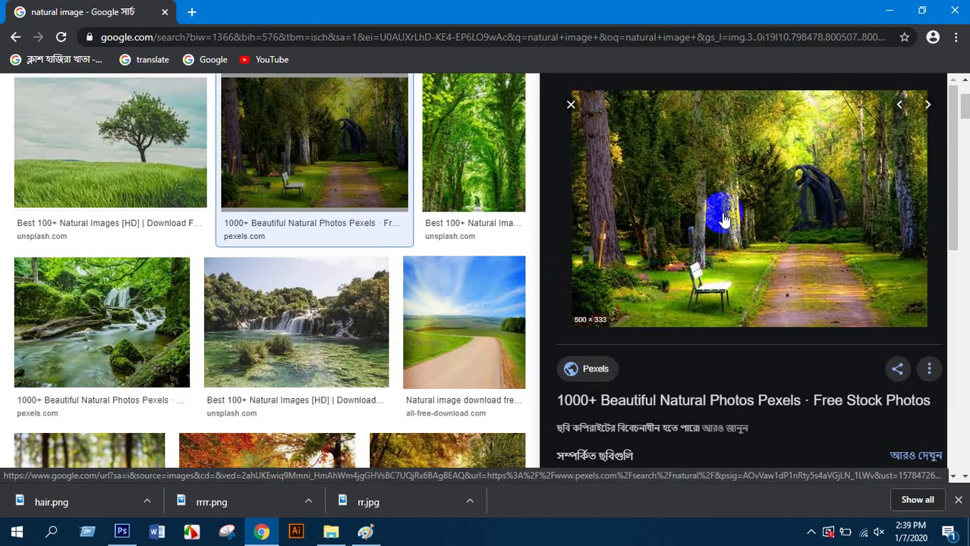
right_click(692, 167)
left_click(768, 293)
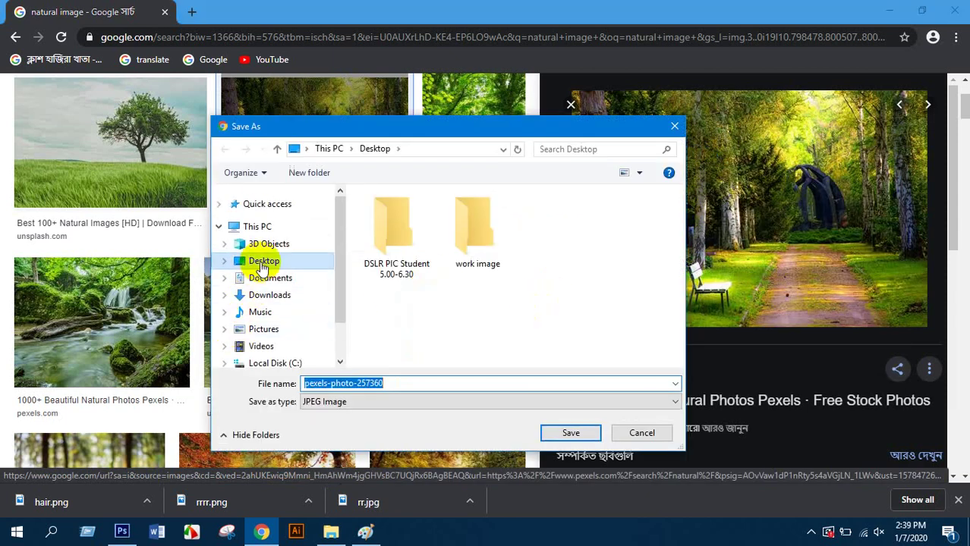
type("rrrr")
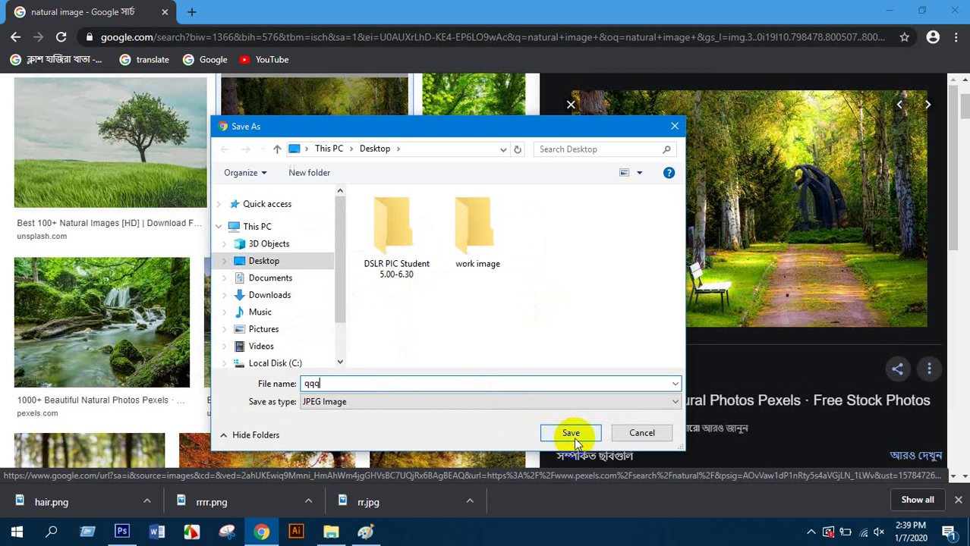
left_click(571, 432)
Switch back to Photoshop, open qqq.jpeg from the Desktop and dock its floating window beside the other open documents.
left_click(123, 529)
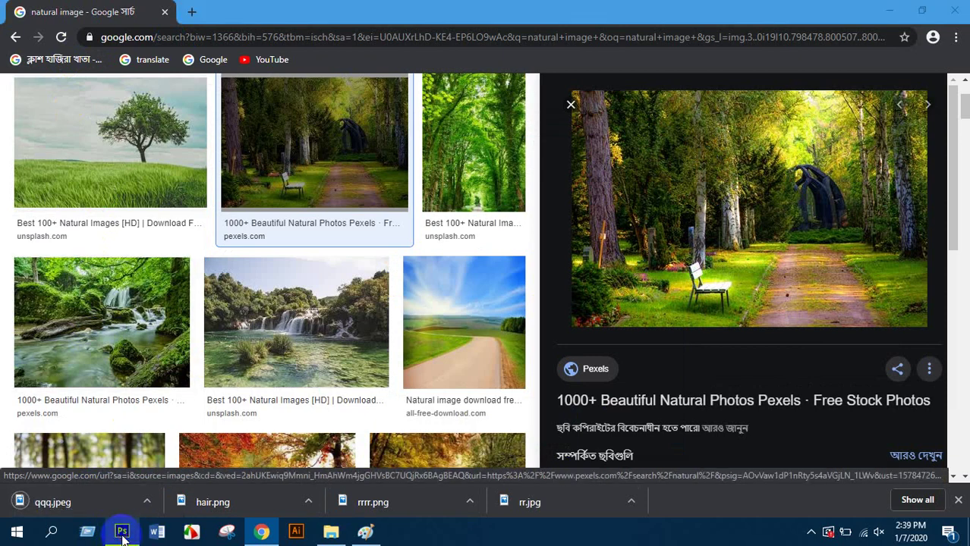
left_click(121, 530)
left_click(37, 10)
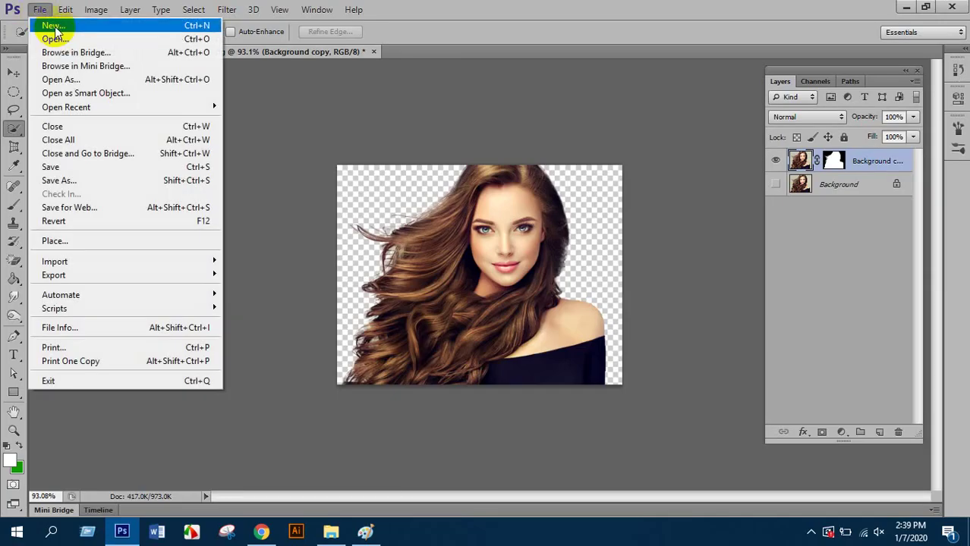
left_click(54, 40)
left_click(596, 266)
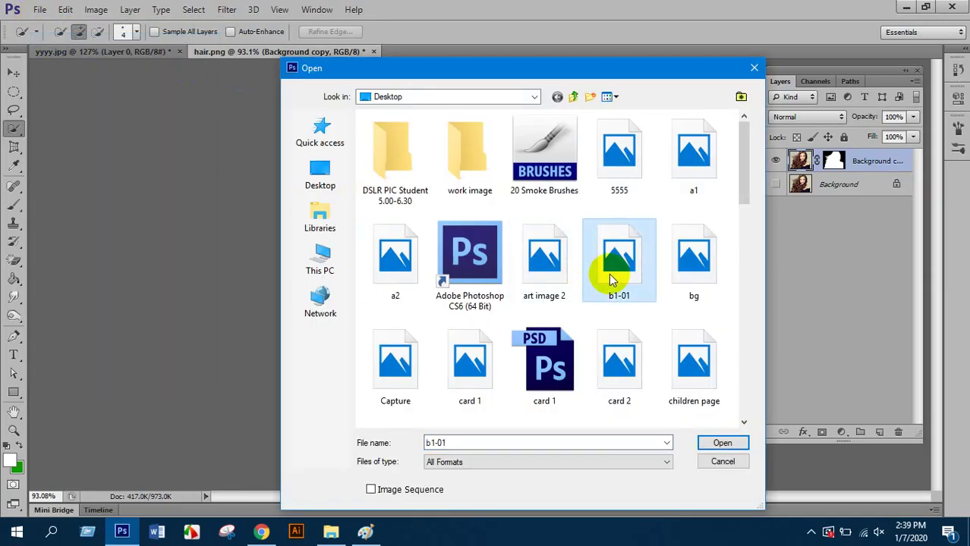
key("q")
double_click(551, 171)
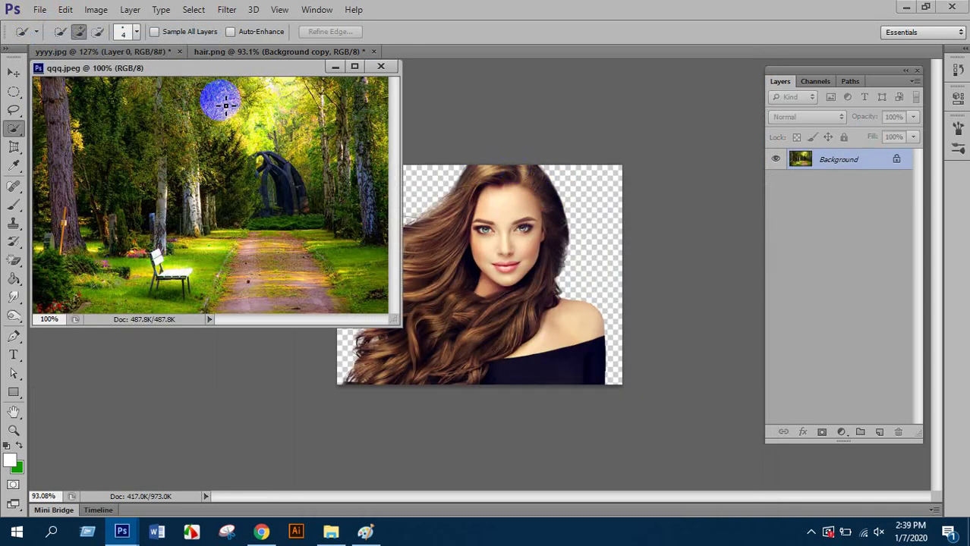
left_click_drag(184, 66, 439, 54)
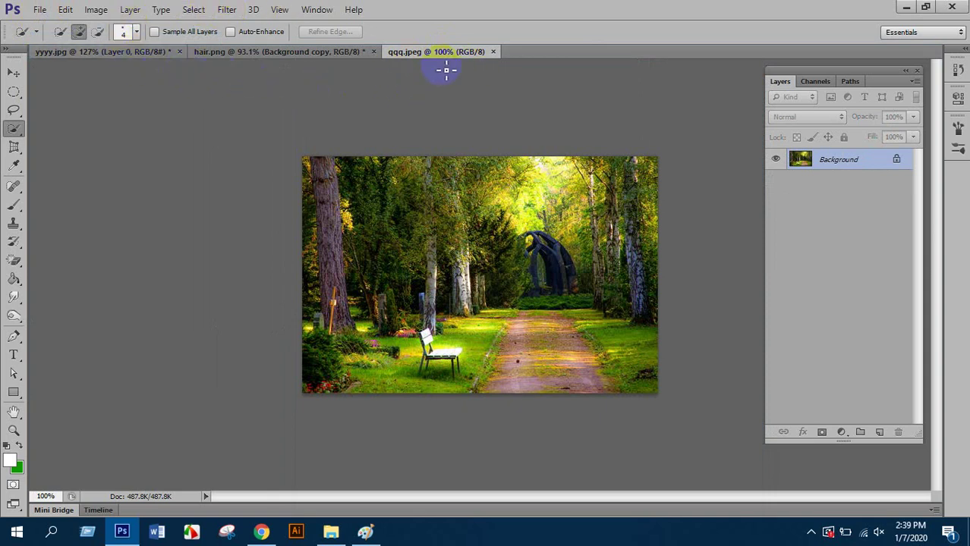
View the open hair.png and qqq.jpeg documents in turn and bring up yyyy.jpg.
left_click(310, 50)
left_click(408, 49)
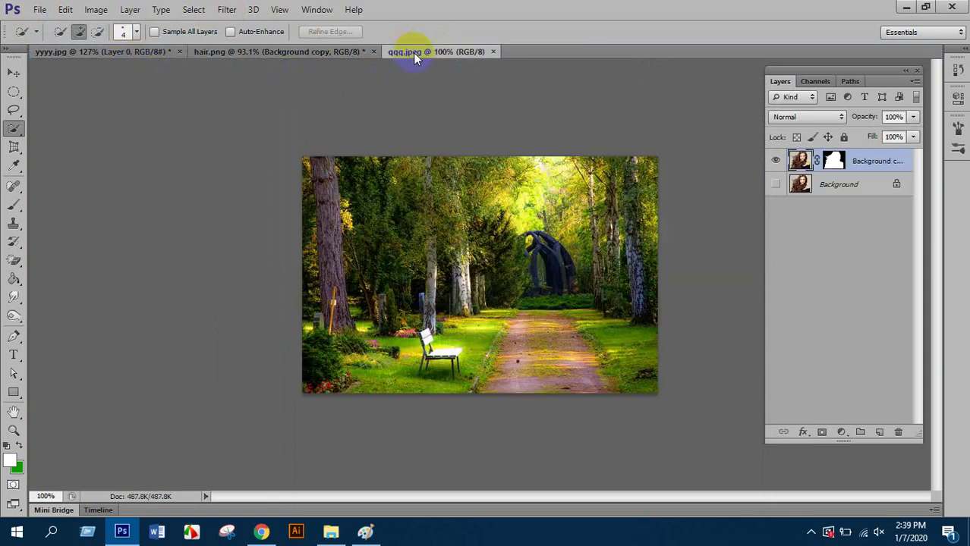
left_click(232, 53)
left_click(153, 53)
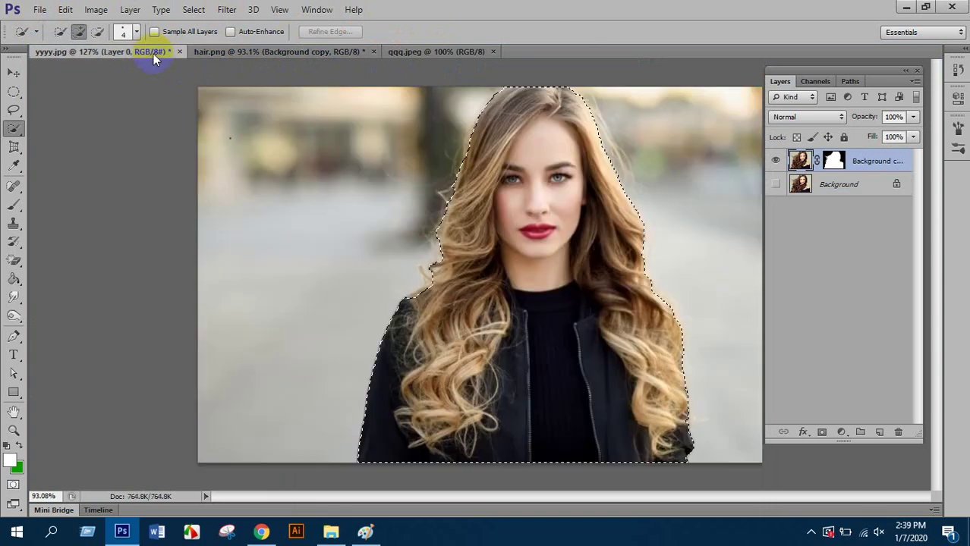
Close yyyy.jpg without saving its changes and compare the remaining hair.png and qqq.jpeg documents.
left_click(179, 51)
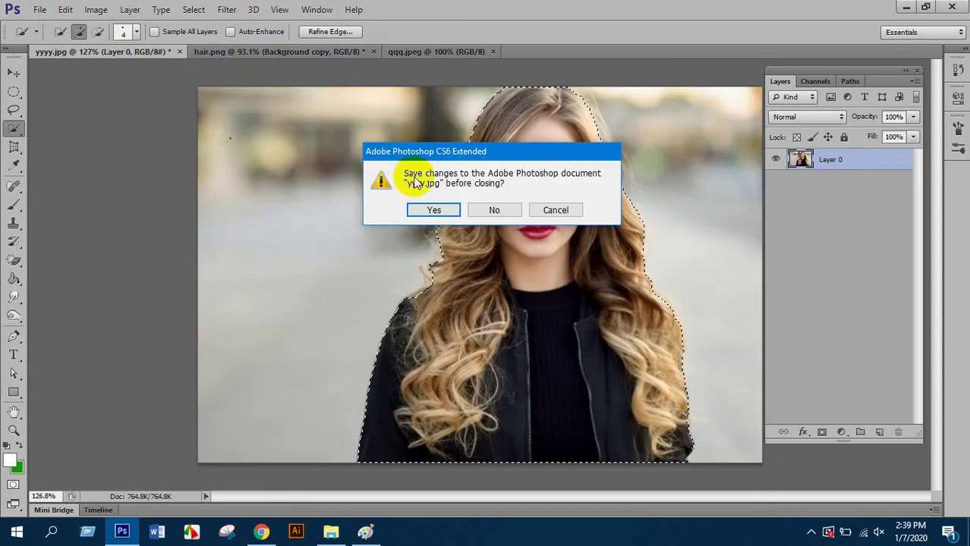
left_click(493, 210)
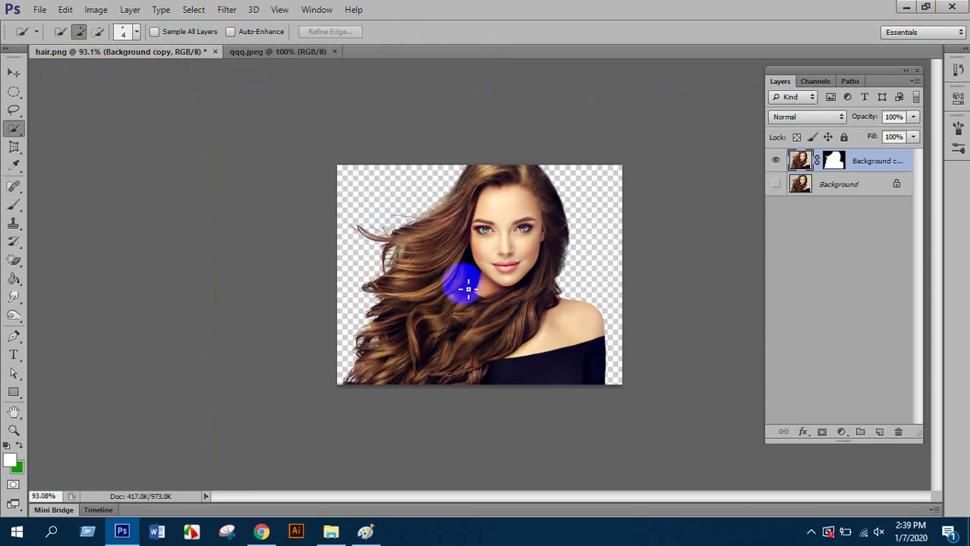
left_click(253, 50)
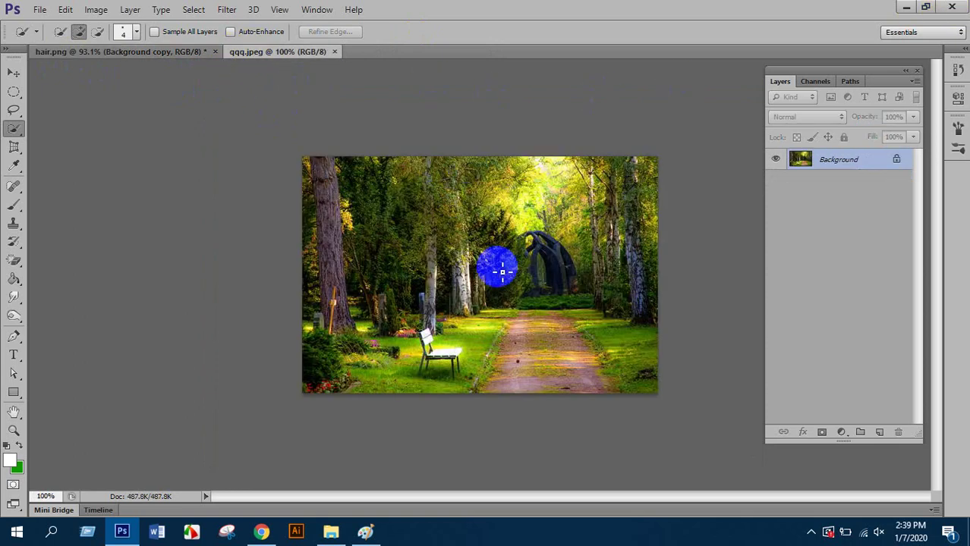
left_click(125, 52)
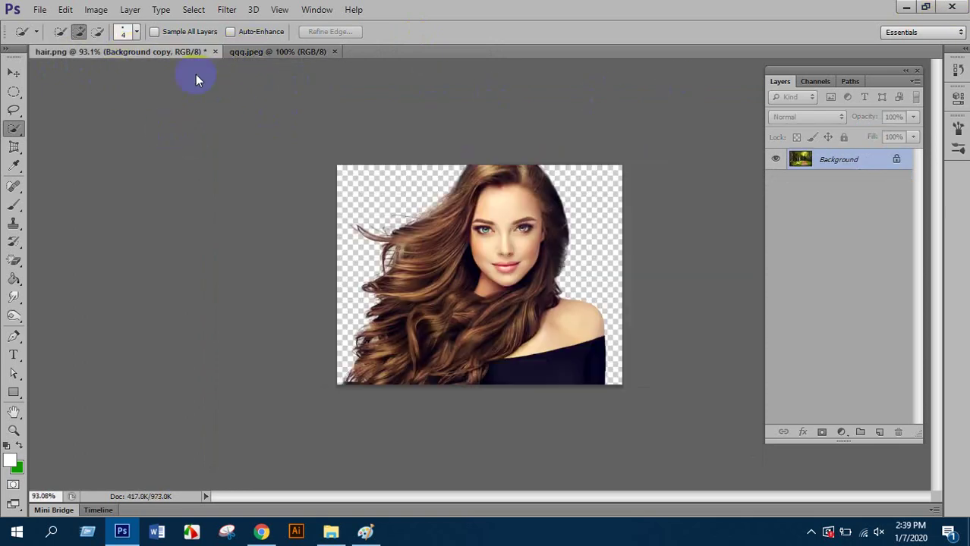
left_click(241, 53)
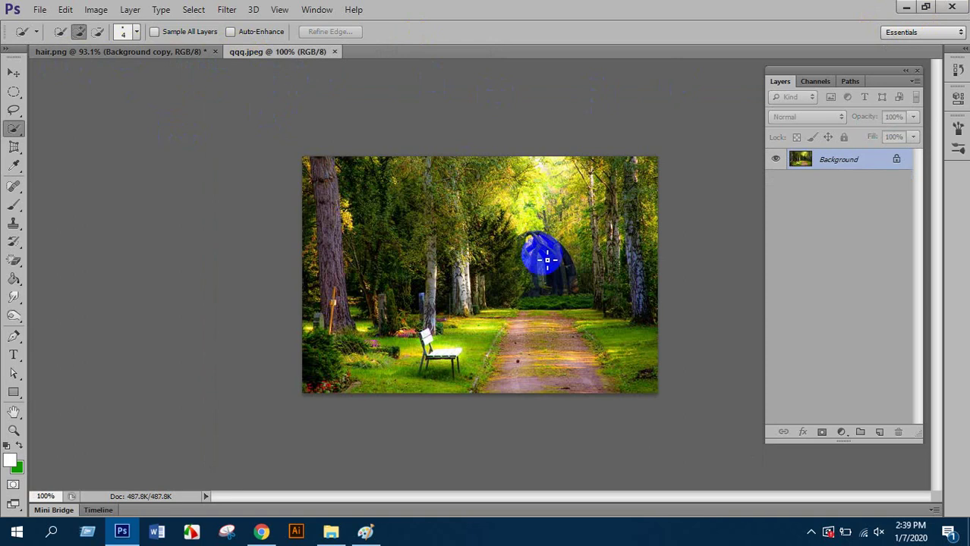
Move the masked woman layer from hair.png into qqq.jpeg and position it along the photo's lower edge.
left_click(13, 74)
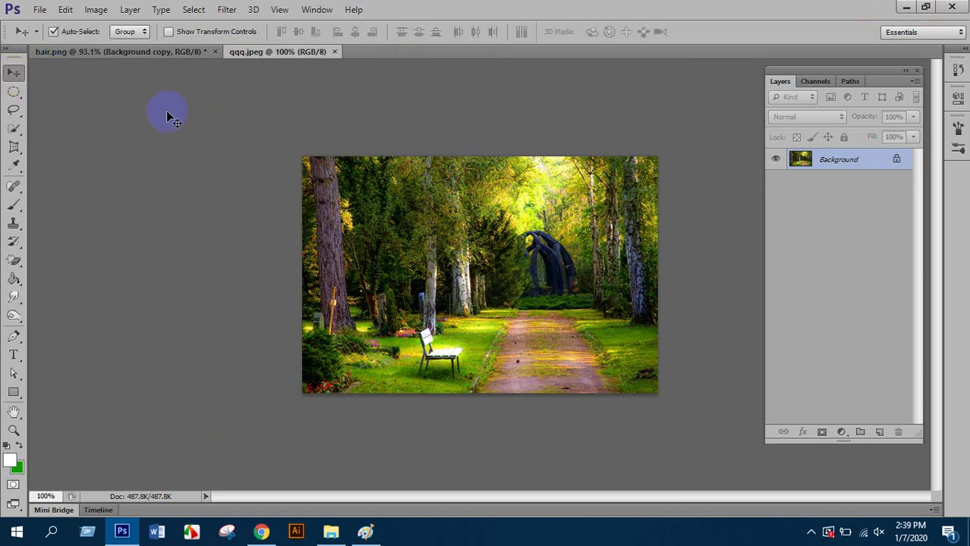
left_click(170, 51)
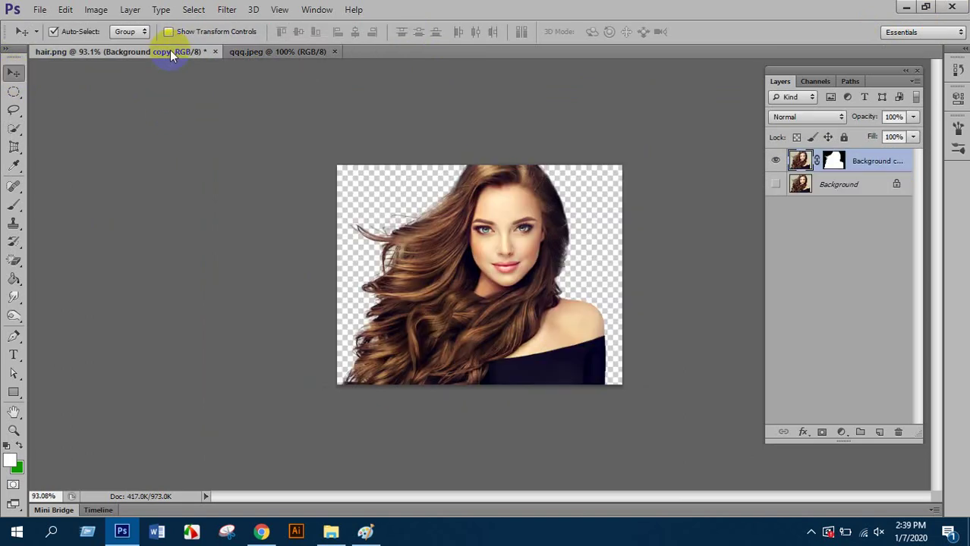
left_click_drag(501, 296, 476, 260)
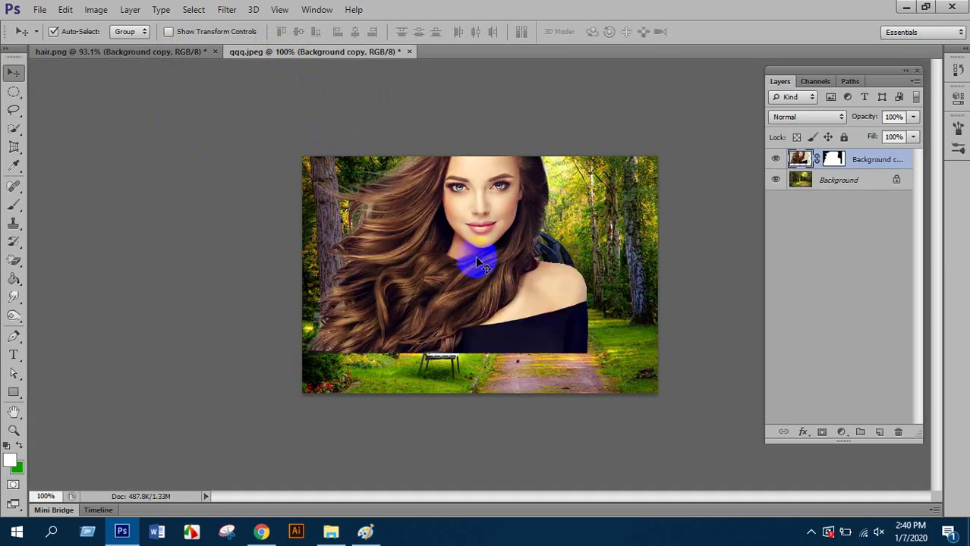
left_click_drag(477, 259, 510, 263)
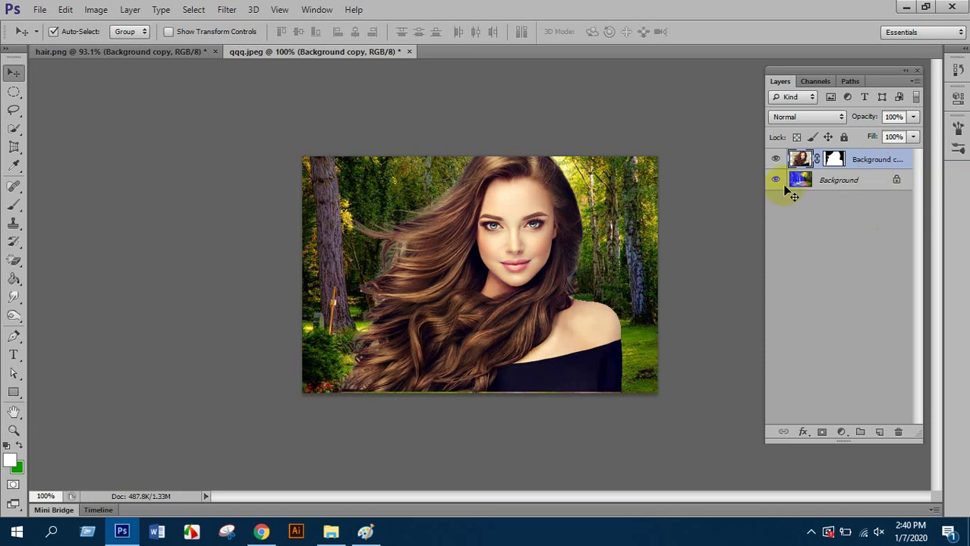
left_click(141, 51)
left_click(324, 52)
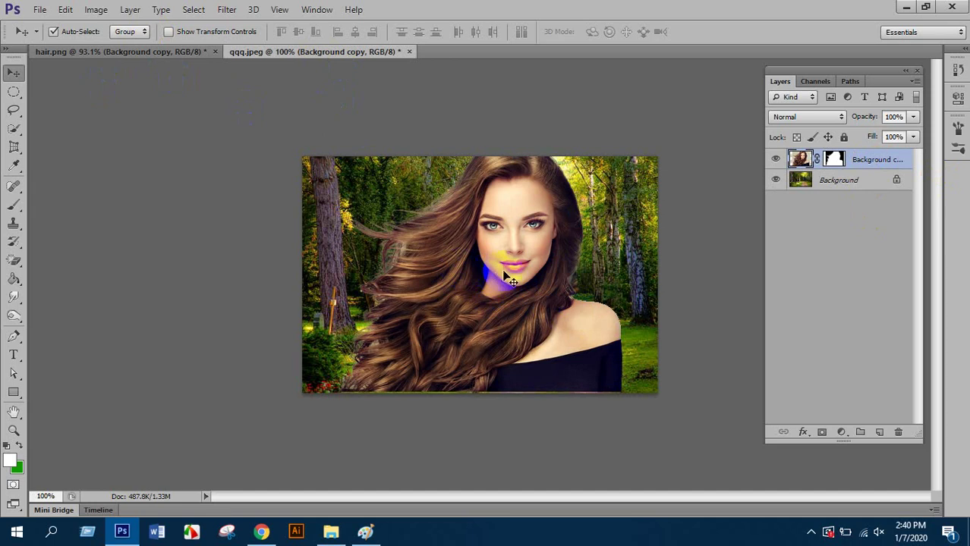
left_click_drag(495, 276, 491, 278)
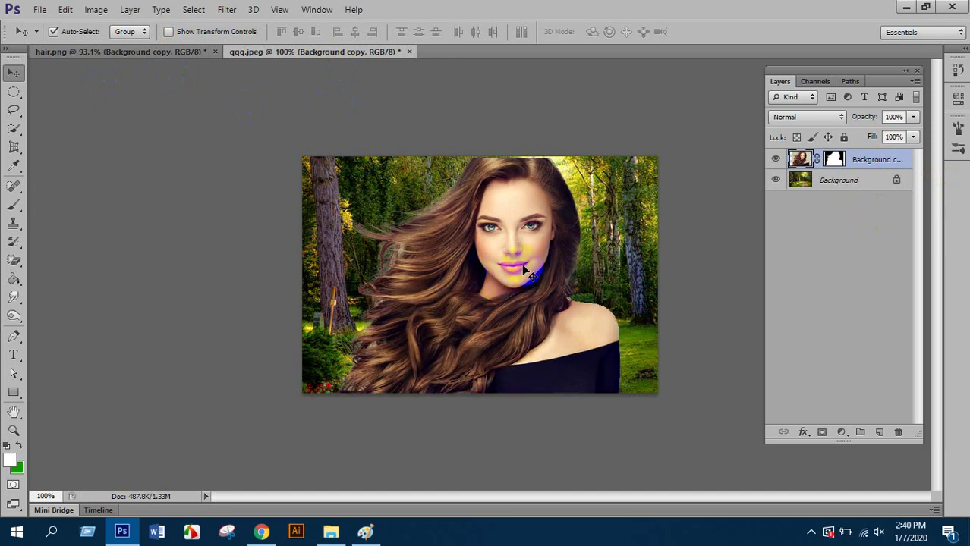
Enlarge the woman's layer with Free Transform to about 175% of its width and 176% of its height.
key("ctrl+t")
left_click_drag(638, 175, 747, 89)
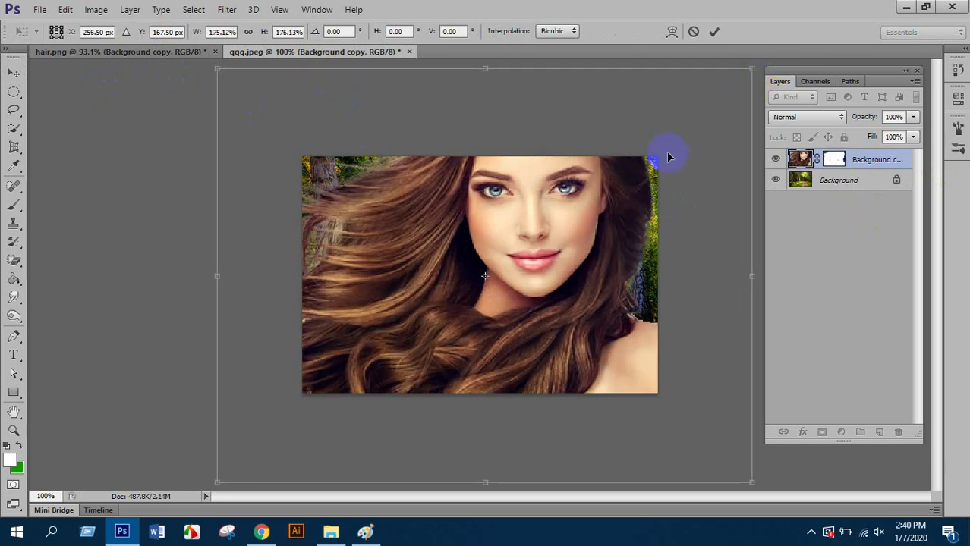
double_click(579, 231)
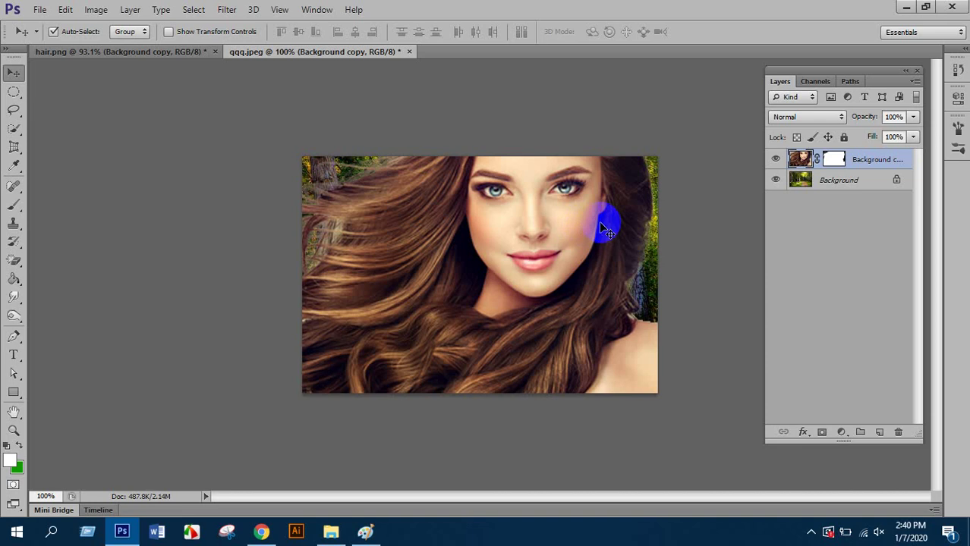
Try to resize the woman's layer unevenly from its sides, to about 78% width and 55% height.
key("ctrl+t")
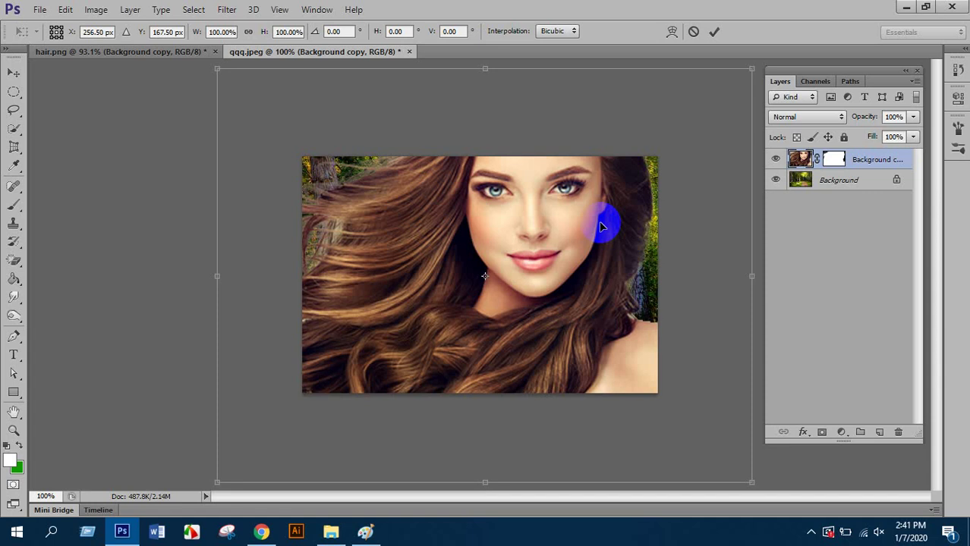
scroll(600, 227, "down", 1)
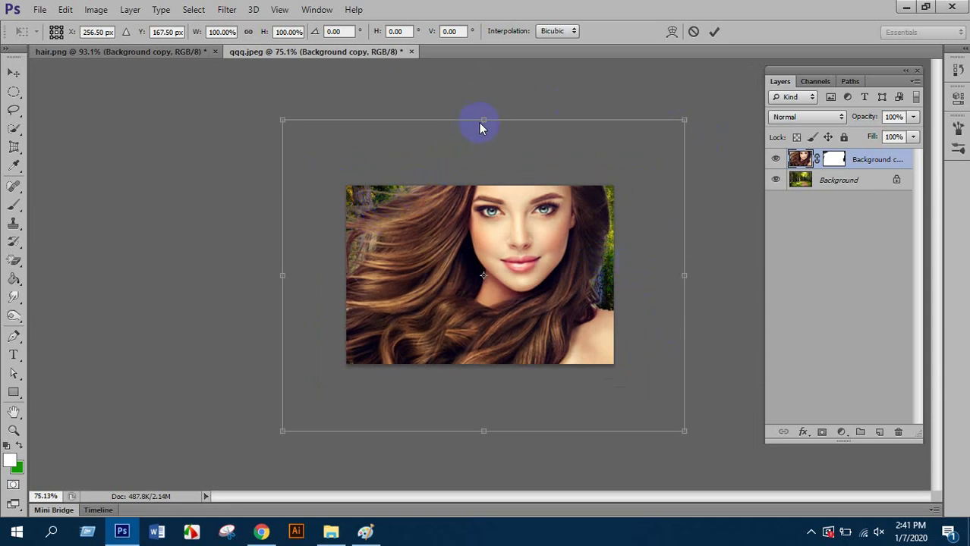
left_click_drag(484, 119, 476, 216)
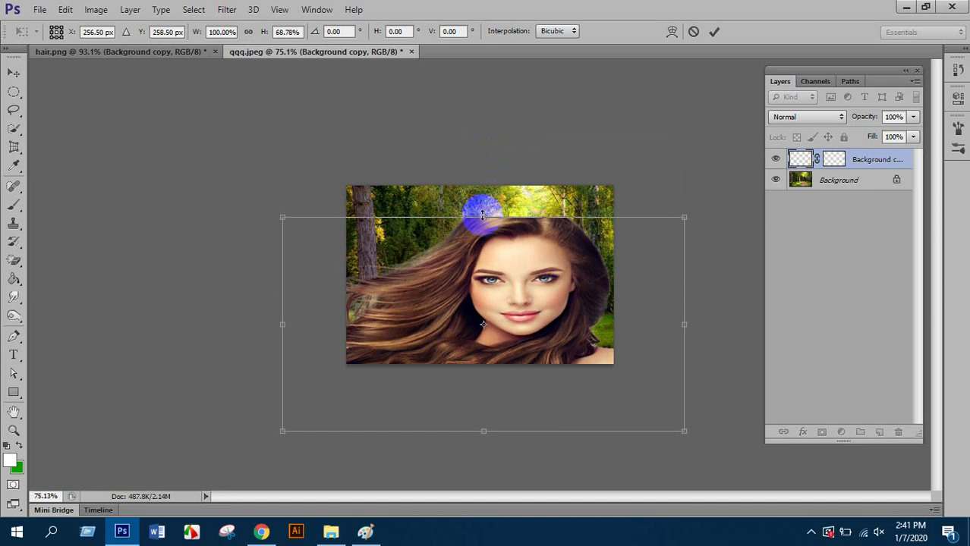
left_click_drag(682, 325, 560, 325)
left_click_drag(276, 326, 390, 328)
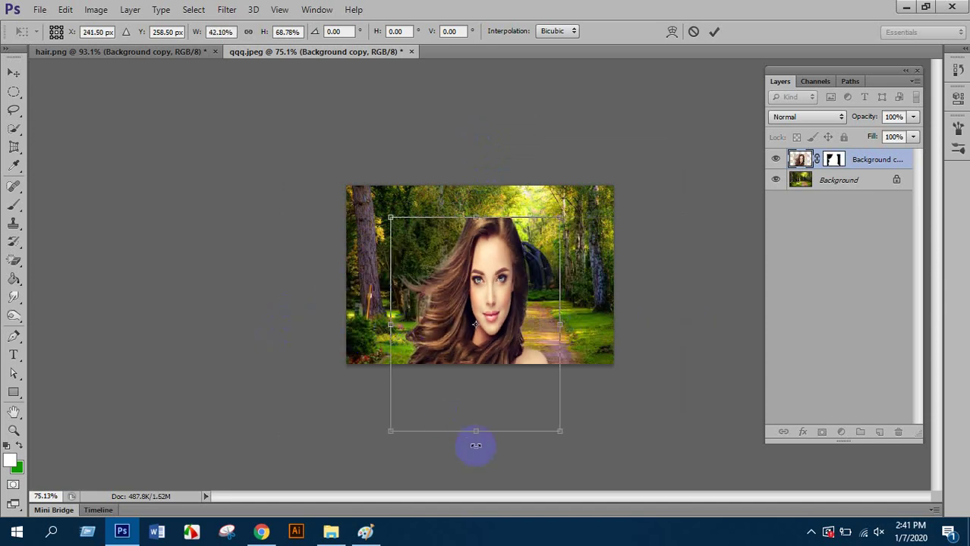
left_click_drag(474, 432, 485, 359)
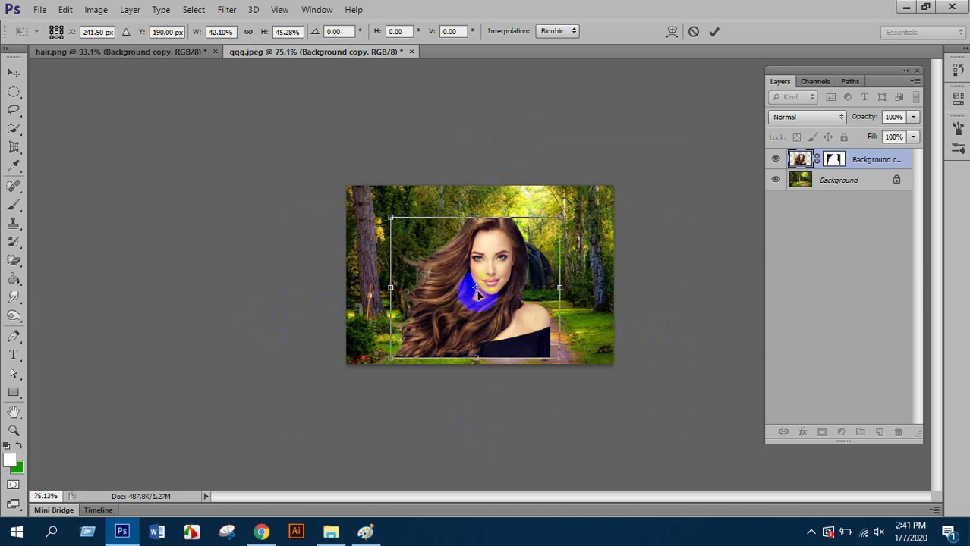
left_click_drag(476, 218, 476, 185)
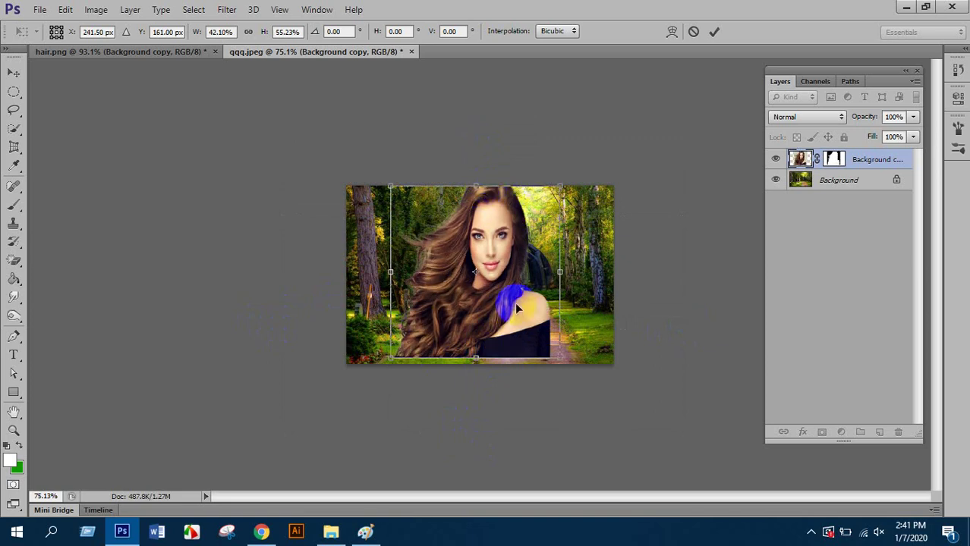
left_click_drag(559, 272, 704, 271)
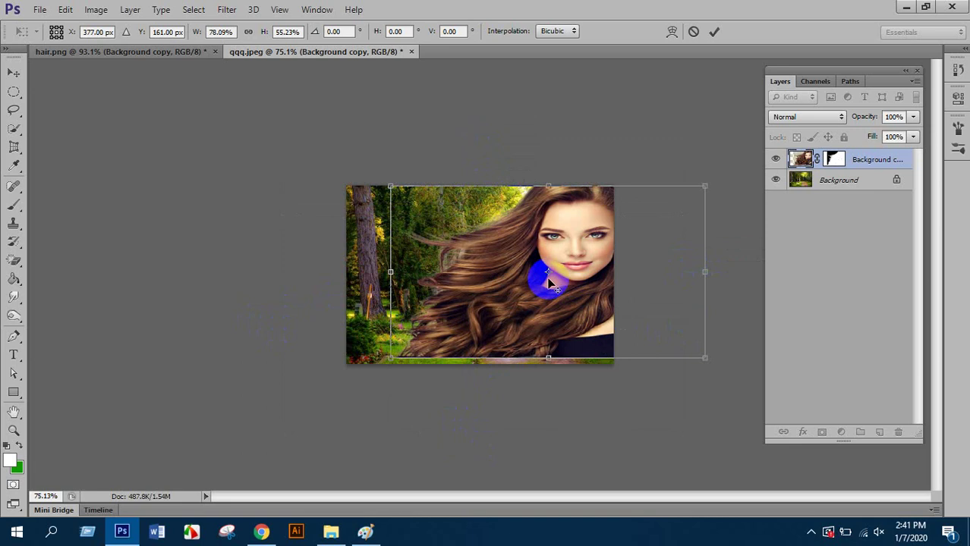
key("Return")
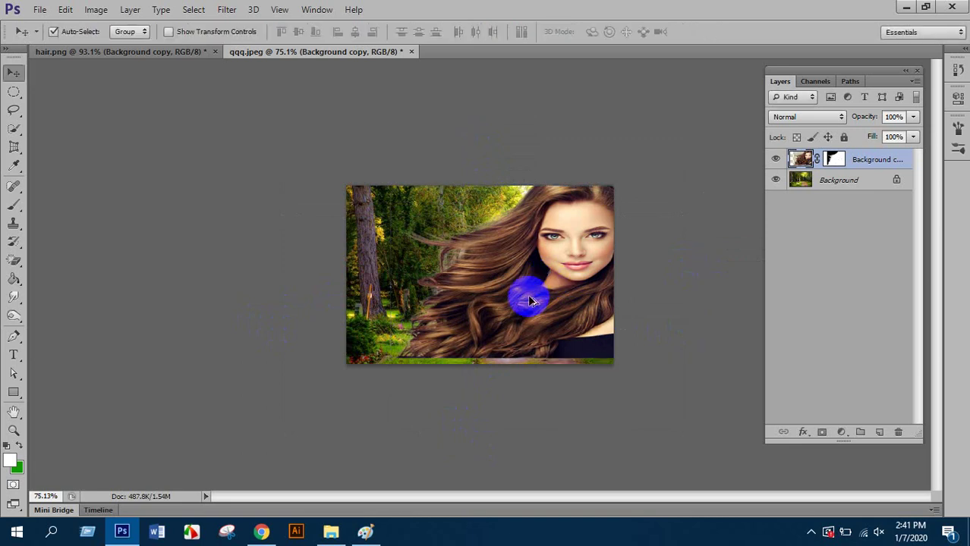
Scale the woman's layer down proportionally with Free Transform to about 59.5% so her whole figure fits the photo.
key("ctrl+t")
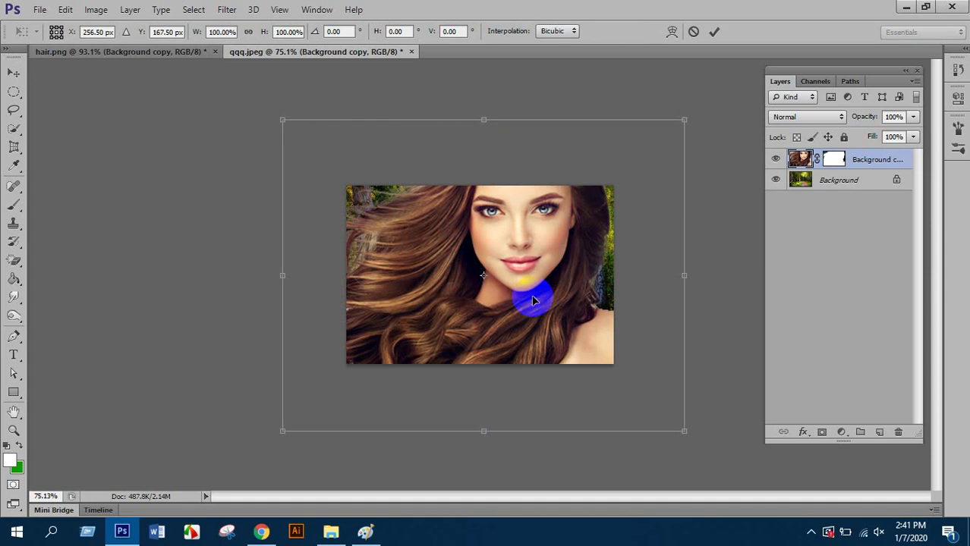
scroll(564, 195, "up", 1)
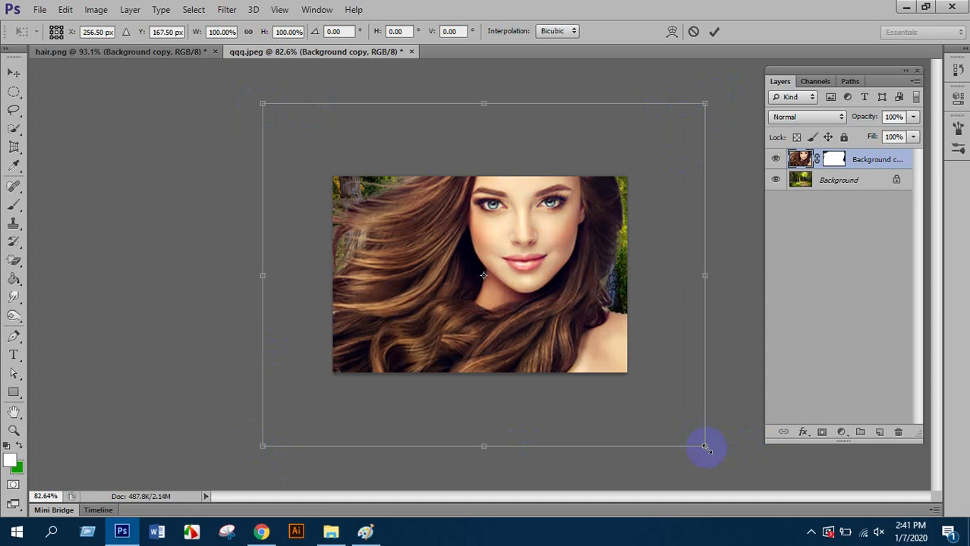
left_click_drag(705, 448, 635, 353)
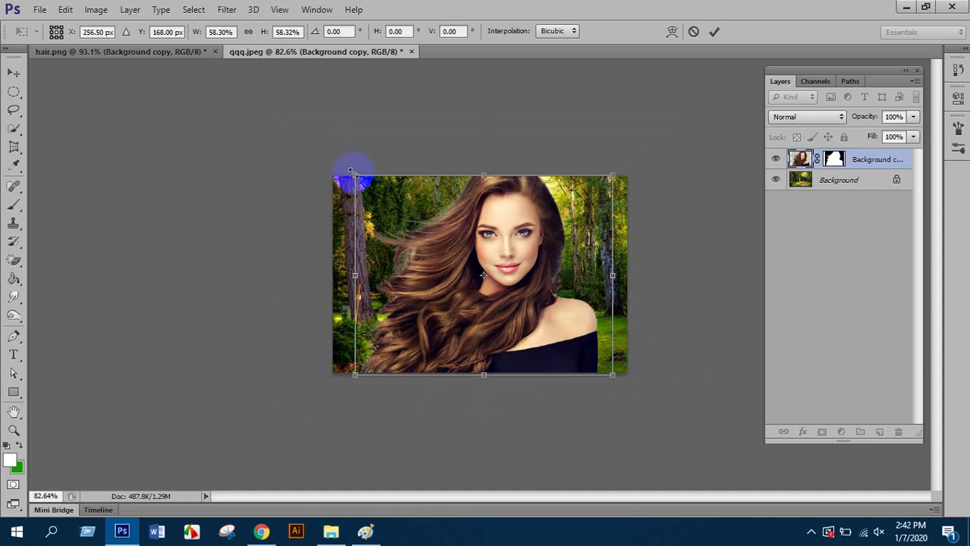
mouse_move(353, 172)
left_mouse_down()
mouse_move(315, 140)
mouse_move(419, 217)
mouse_move(317, 145)
mouse_move(349, 172)
left_mouse_up()
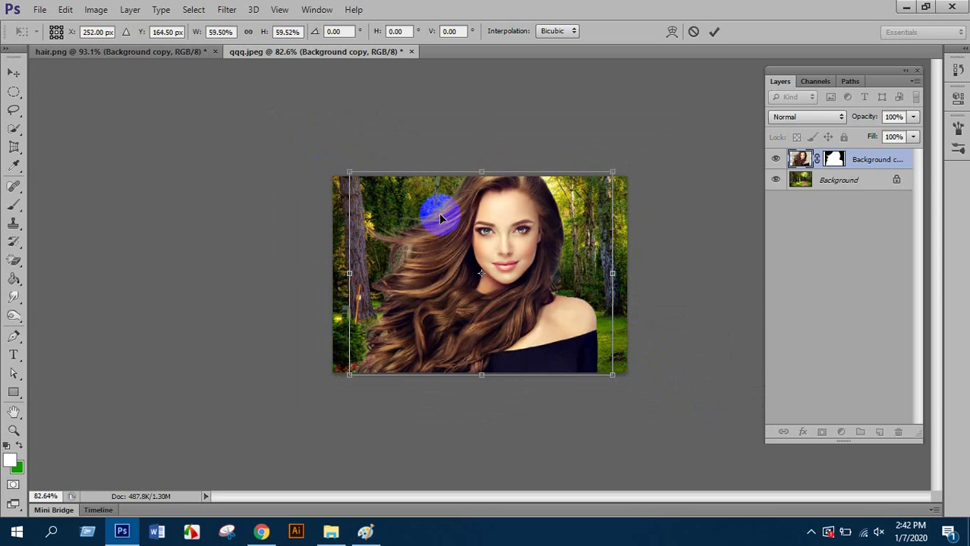
key("Return")
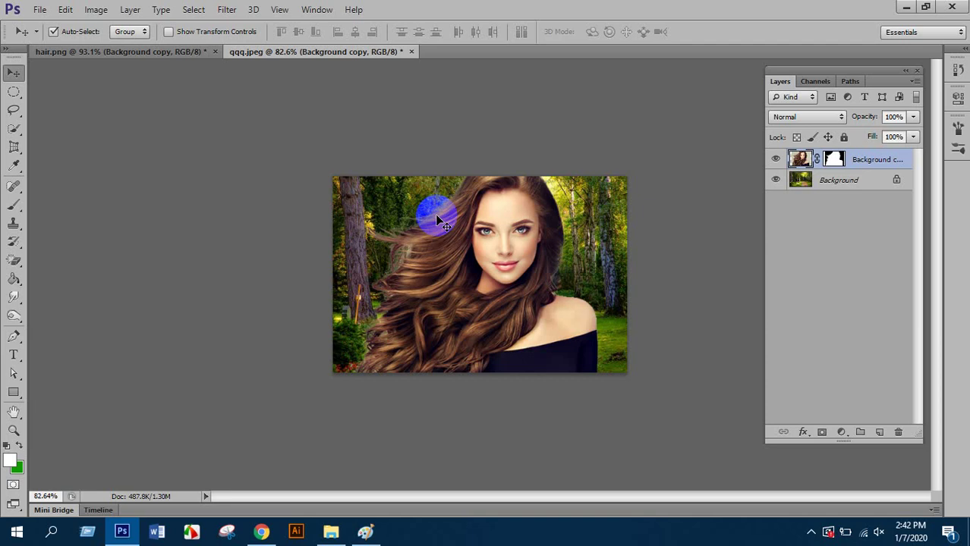
Examine the cut-out's fine windblown hair edges up close against the forest background.
scroll(435, 214, "up", 6)
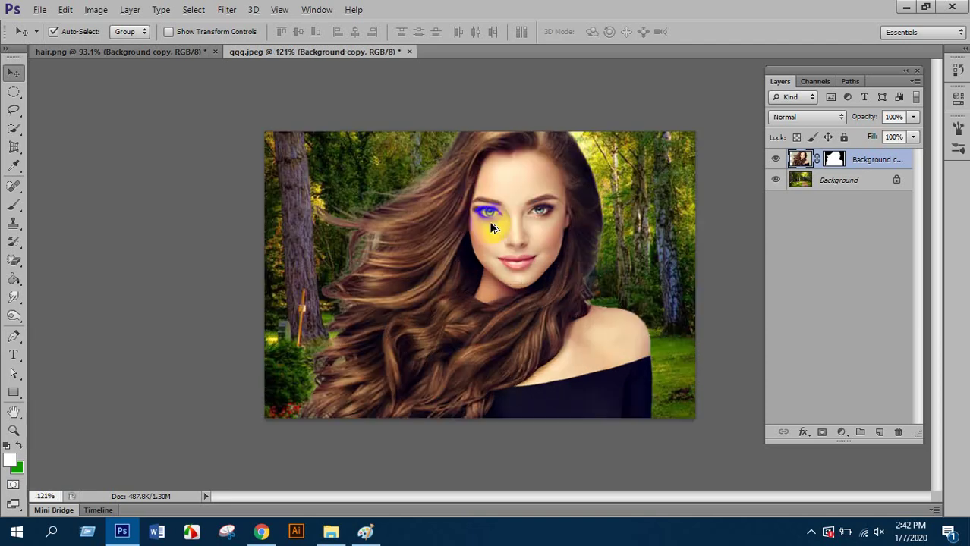
scroll(260, 249, "up", 6)
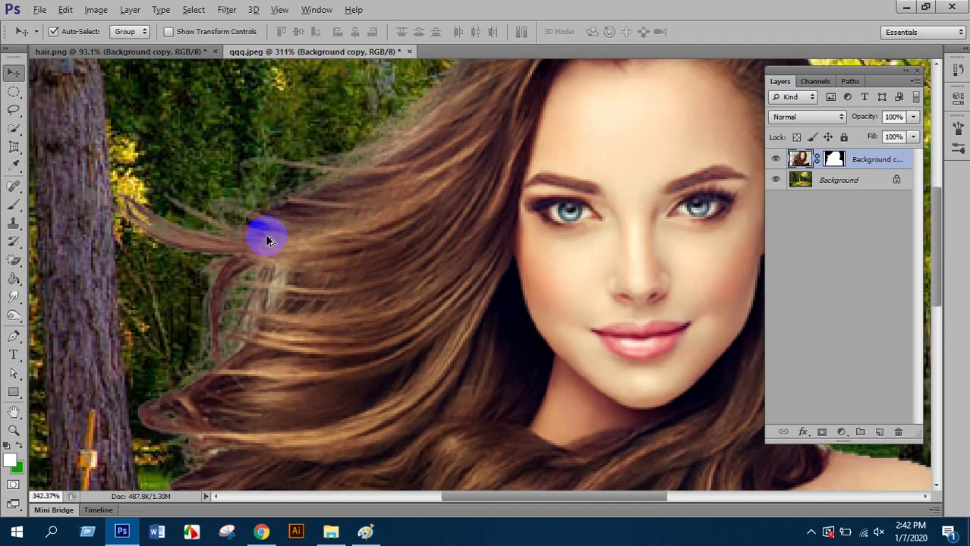
scroll(343, 300, "down", 5)
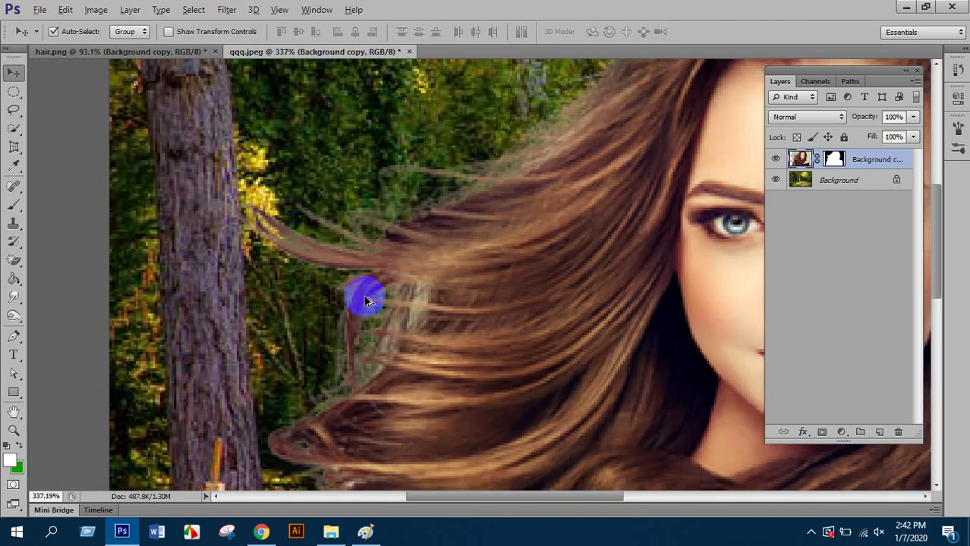
scroll(402, 193, "up", 2)
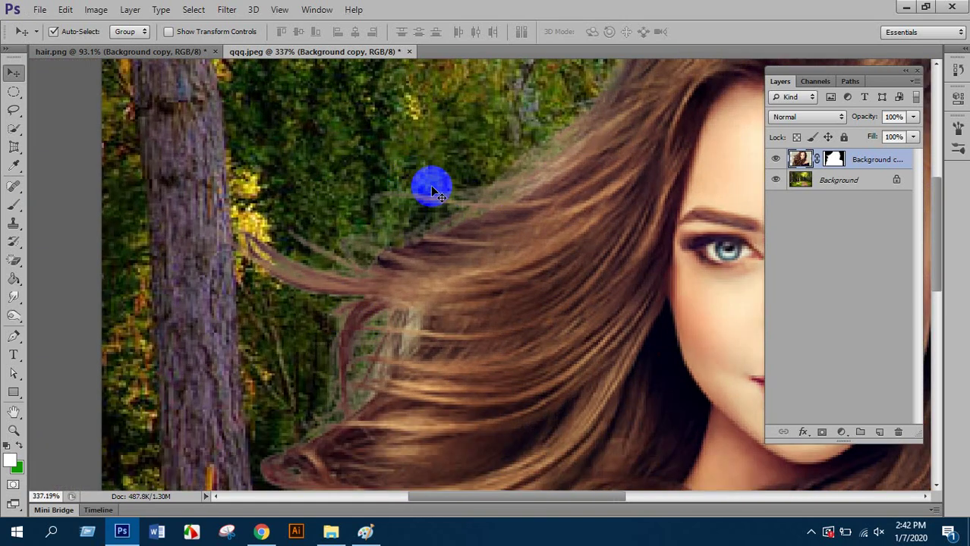
scroll(422, 224, "down", 6)
key("alt")
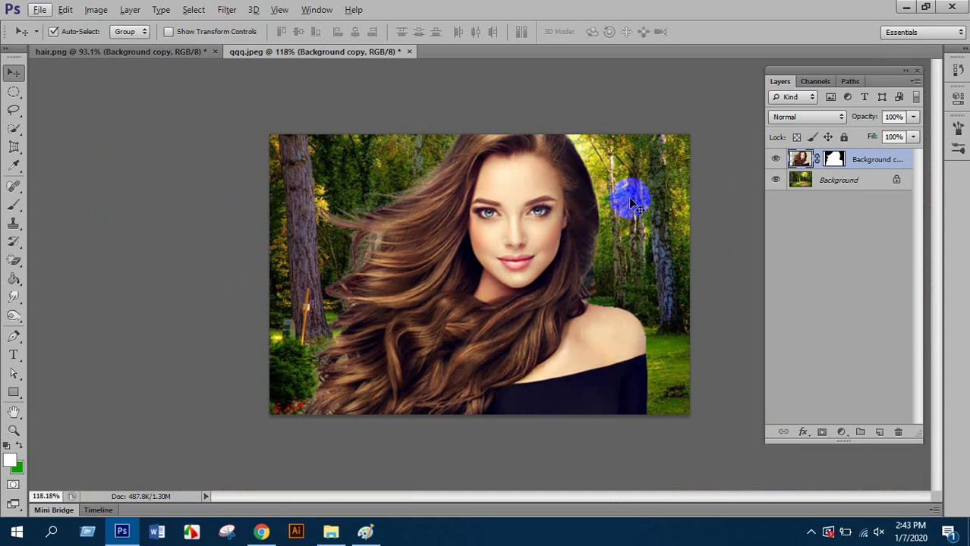
left_click(659, 189)
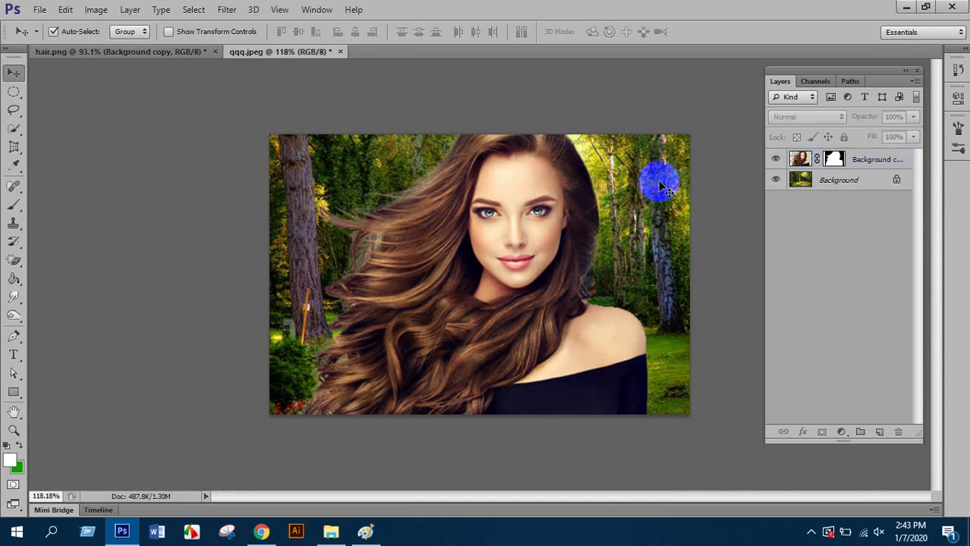
Shift the woman's layer midtones toward green and yellow with Color Balance, setting the levels to 0, +19, -23.
left_click(520, 202)
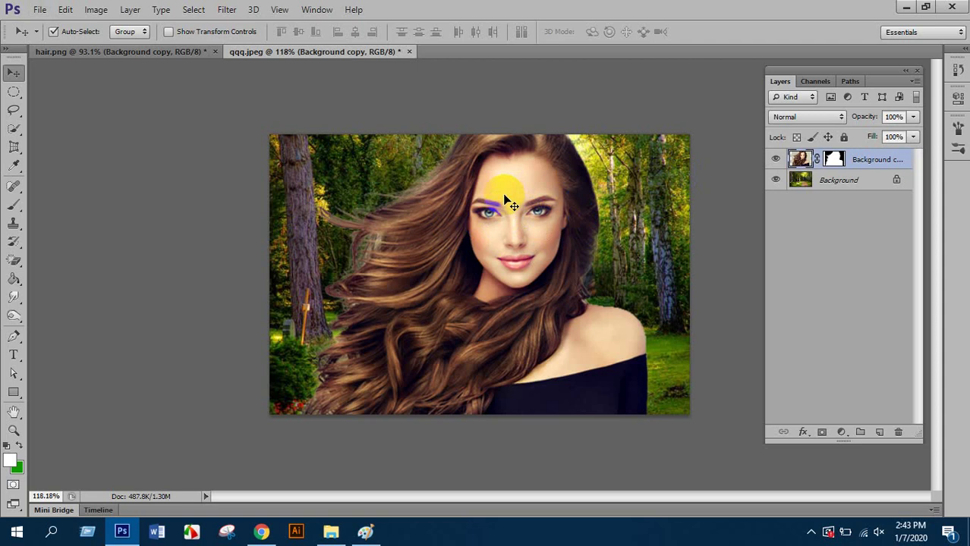
key("ctrl+b")
left_click_drag(782, 170, 776, 232)
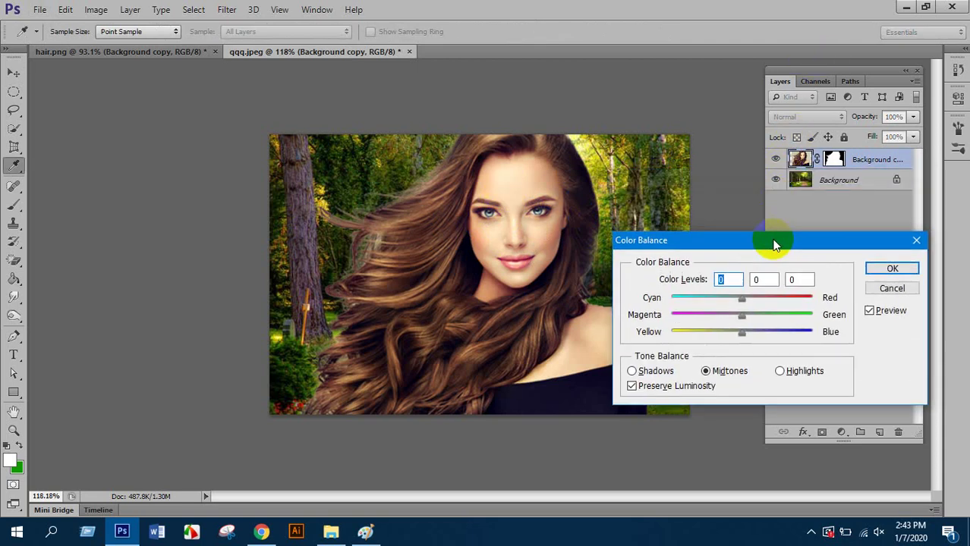
left_click_drag(741, 316, 726, 335)
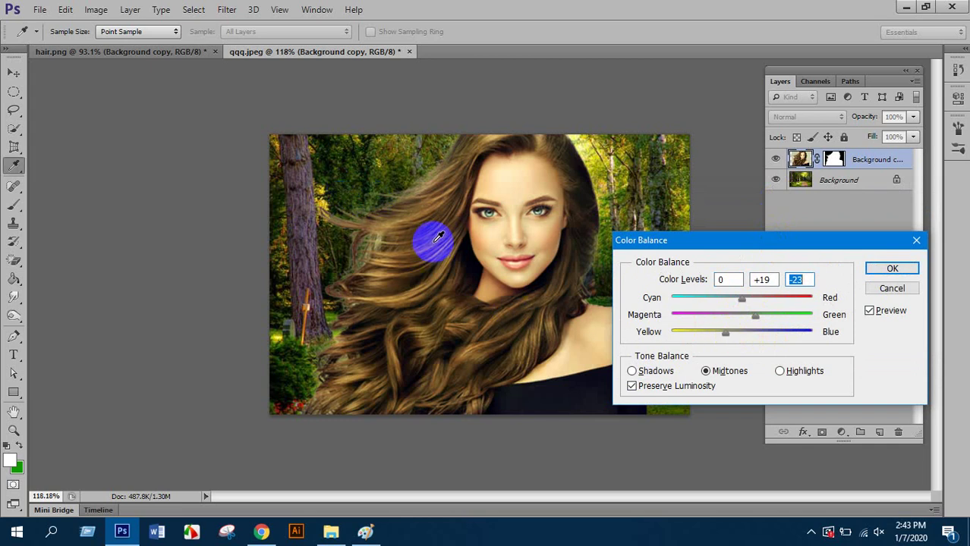
left_click(916, 270)
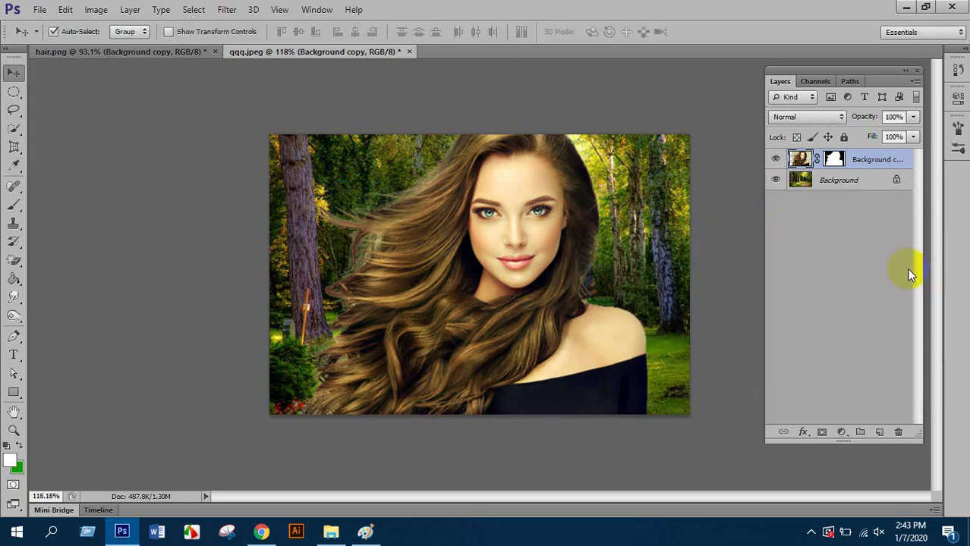
Deepen the woman's dark tones with Levels by raising the black input point slightly.
key("ctrl+l")
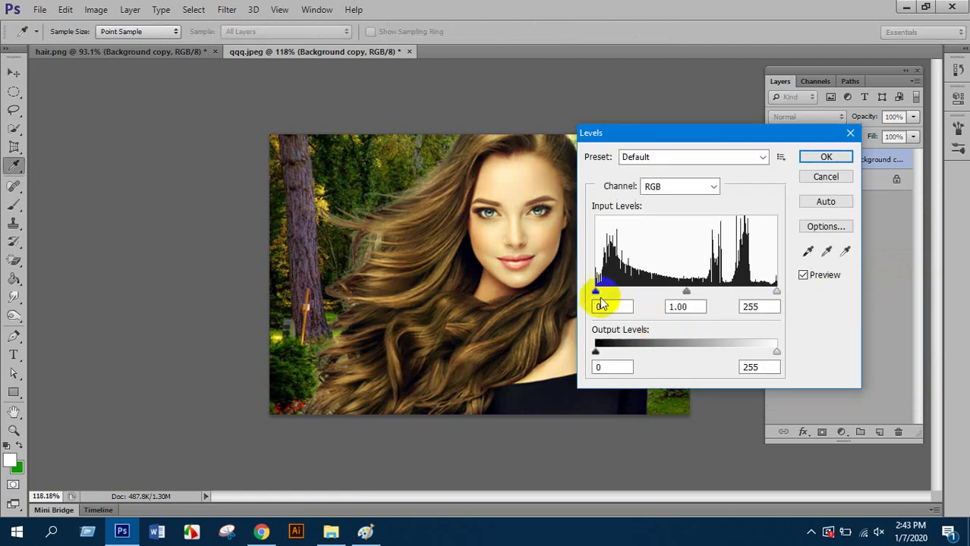
left_click_drag(595, 291, 608, 297)
left_click(826, 157)
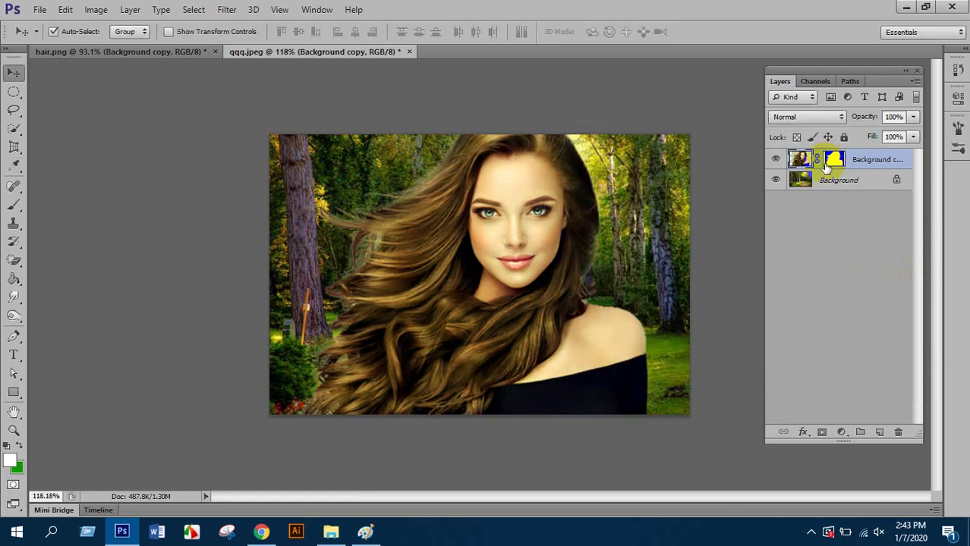
Shift the woman's layer slightly up and to the right over the forest photo.
mouse_move(668, 177)
left_mouse_down()
mouse_move(645, 210)
mouse_move(675, 210)
left_mouse_up()
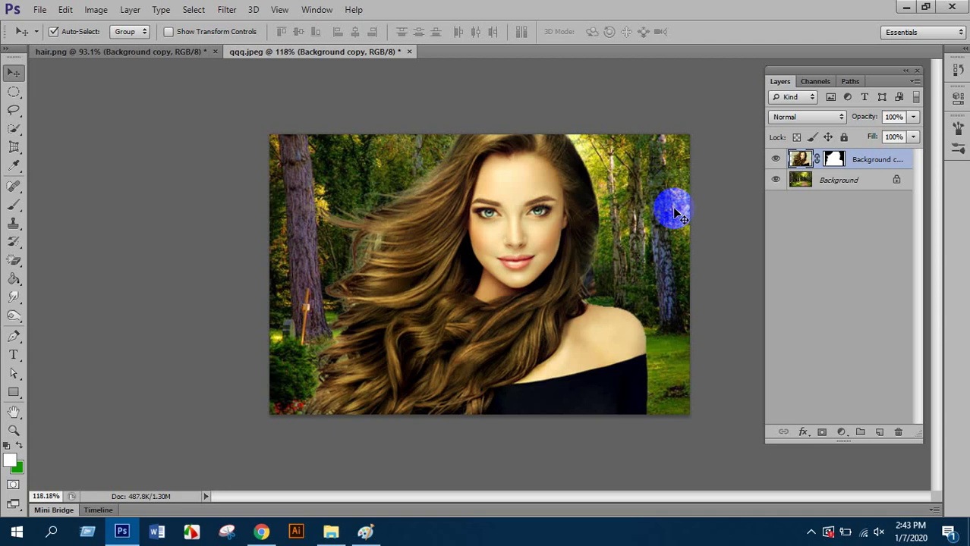
left_click_drag(508, 229, 515, 224)
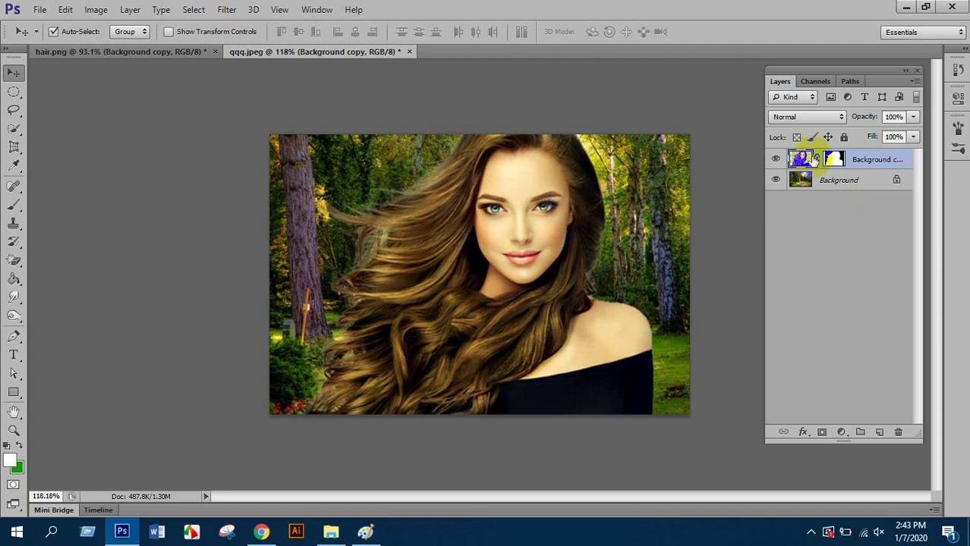
left_click(513, 233)
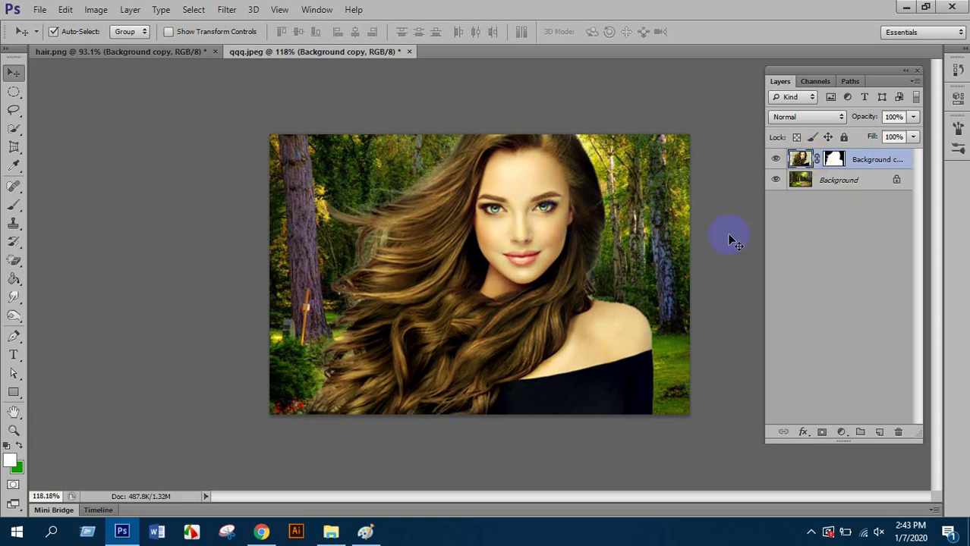
Blur the forest Background layer with a Gaussian Blur of 8.0 pixels radius.
left_click_drag(834, 159, 833, 187)
left_click(834, 186)
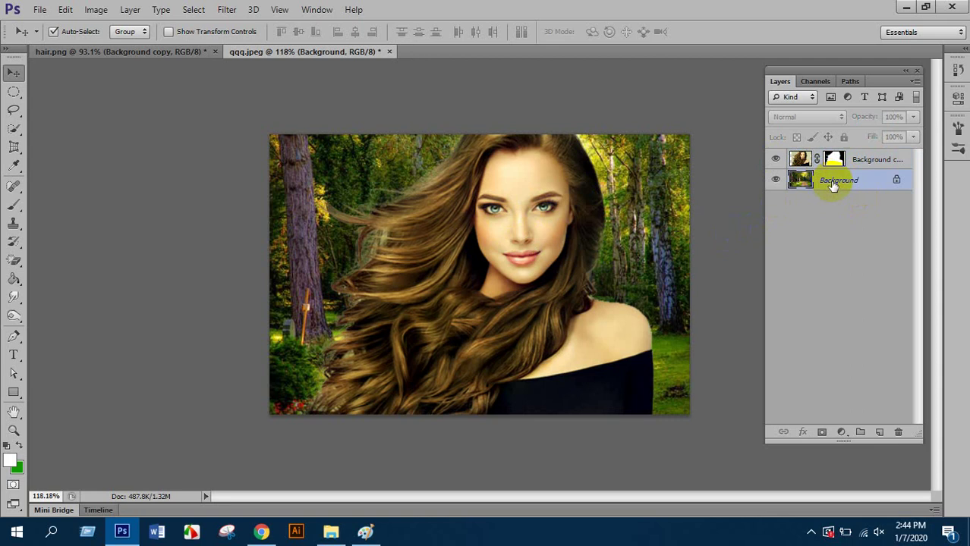
left_click(227, 9)
mouse_move(267, 159)
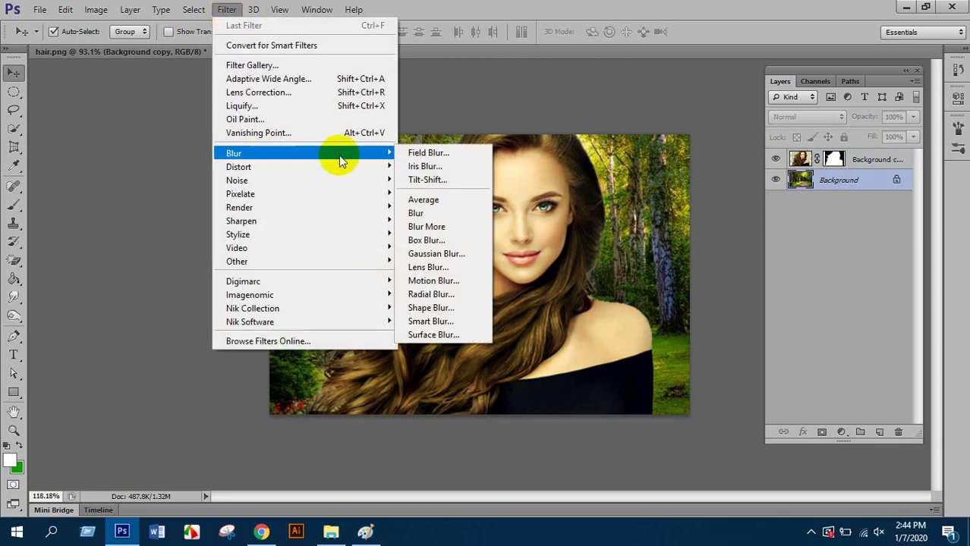
left_click(434, 253)
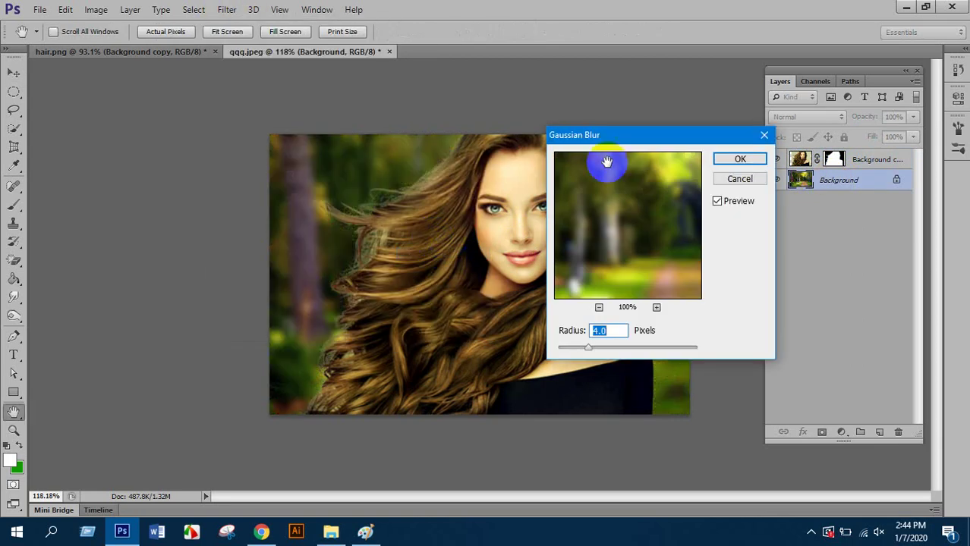
left_click_drag(649, 139, 620, 182)
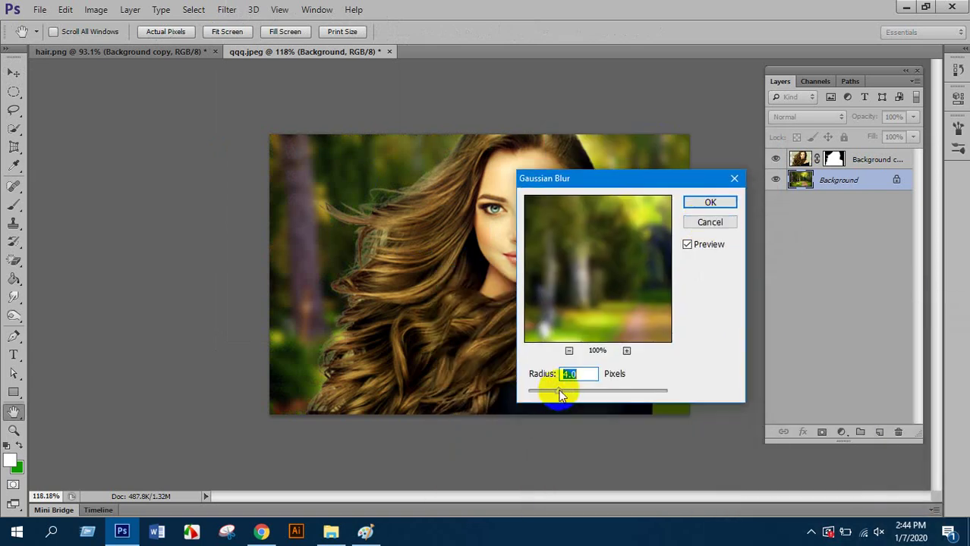
left_click_drag(560, 394, 540, 391)
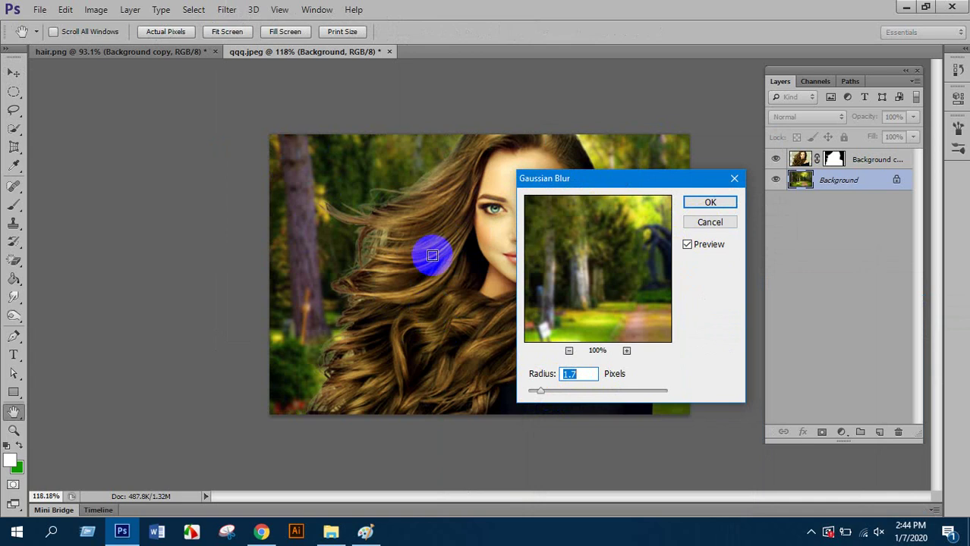
left_click_drag(525, 392, 575, 391)
left_click(406, 240)
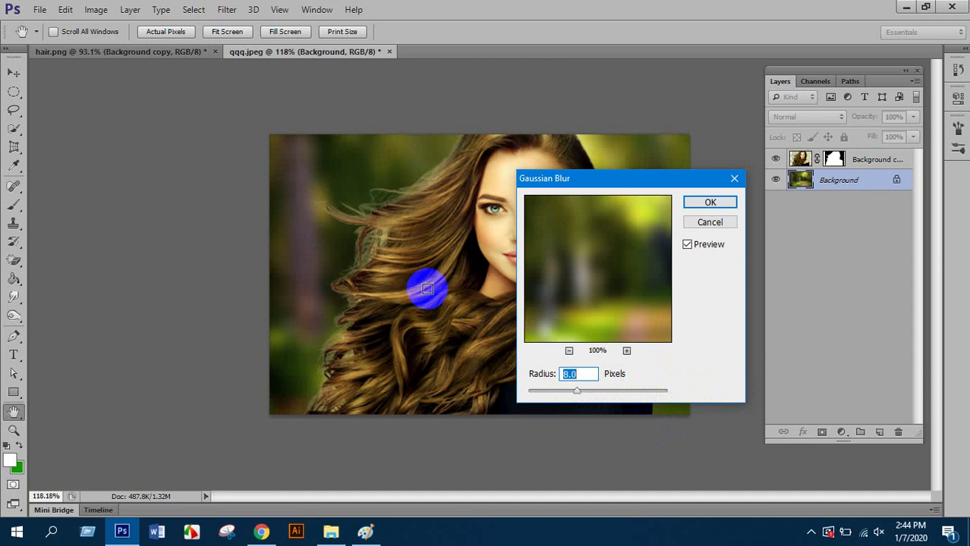
left_click(708, 203)
key("v")
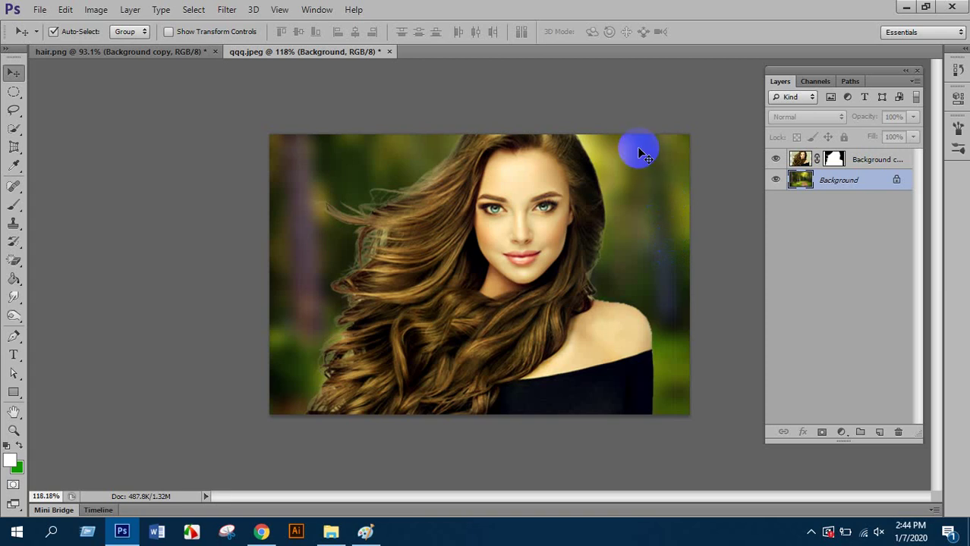
Compare the transparent cut-out in hair.png with the finished composite in qqq.jpeg.
left_click(801, 168)
left_click(168, 53)
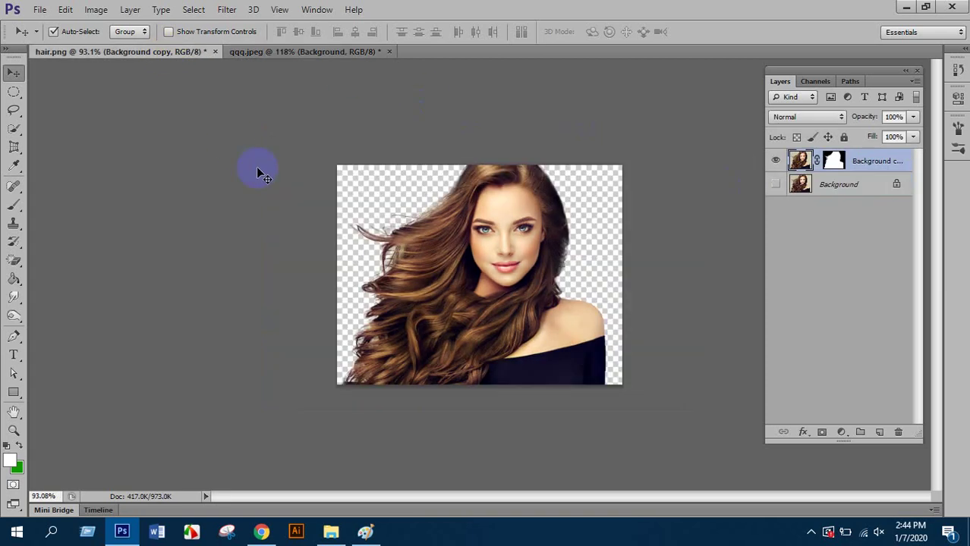
left_click(339, 178)
left_click(362, 376)
left_click(584, 224)
left_click(283, 59)
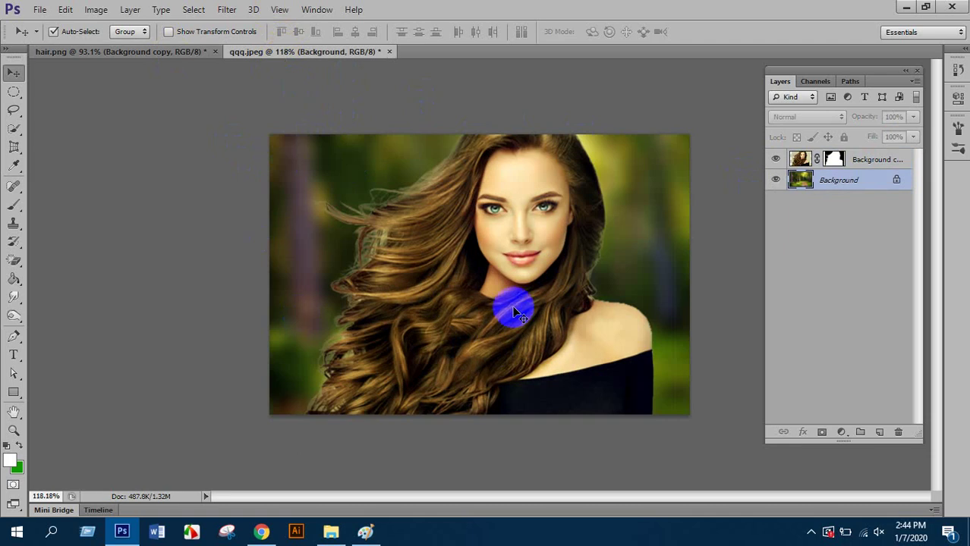
left_click(505, 247)
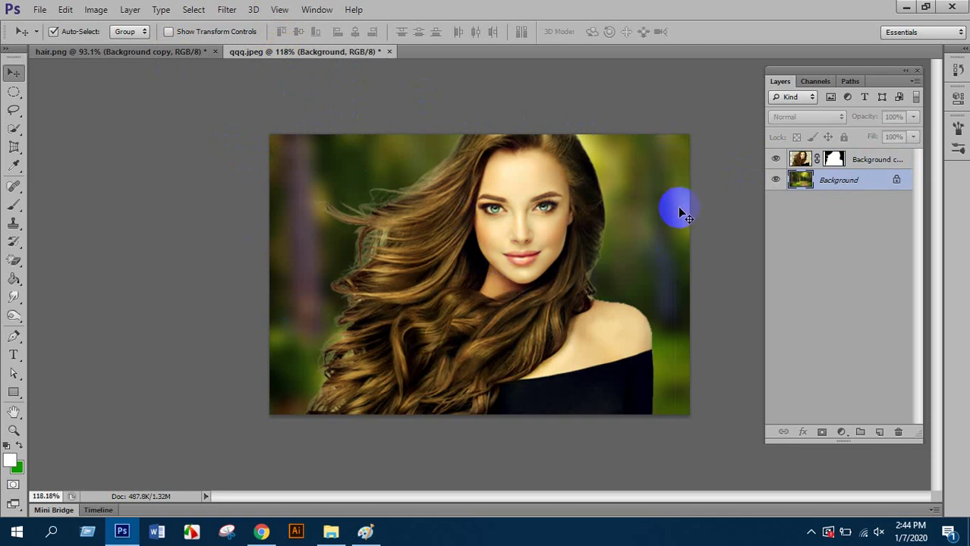
Apply the layer mask of the woman's Background copy layer permanently to its pixels.
left_click(833, 160)
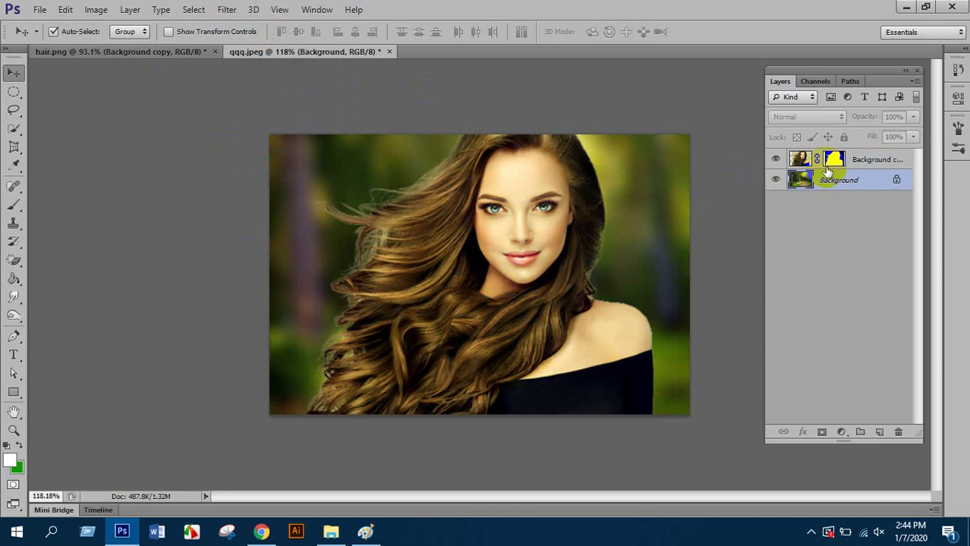
left_click(800, 159)
left_click(835, 158)
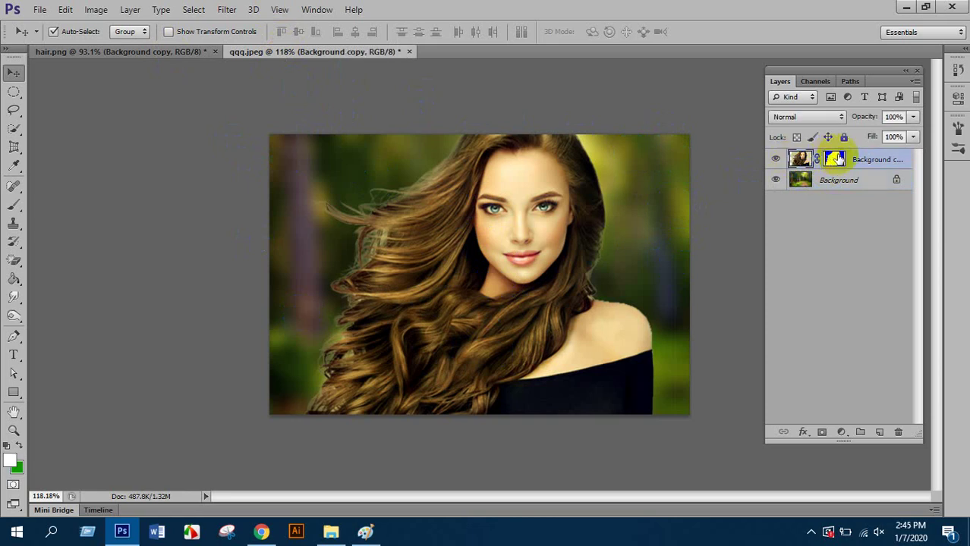
left_click(801, 159)
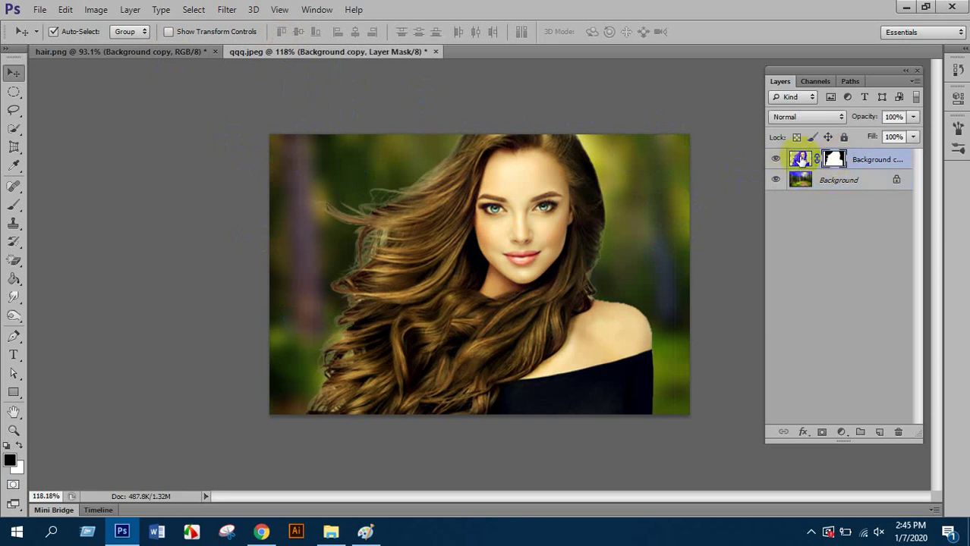
left_click(799, 183)
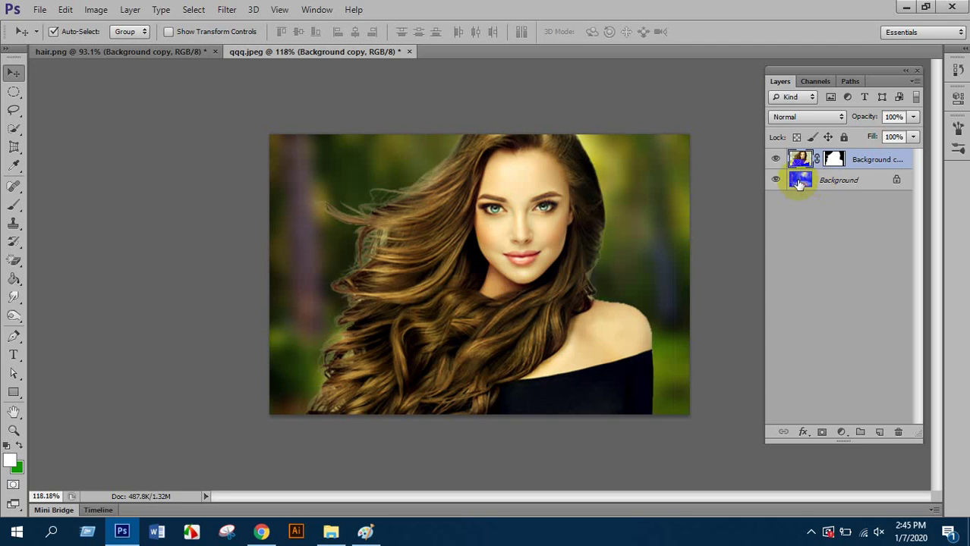
left_click(834, 159)
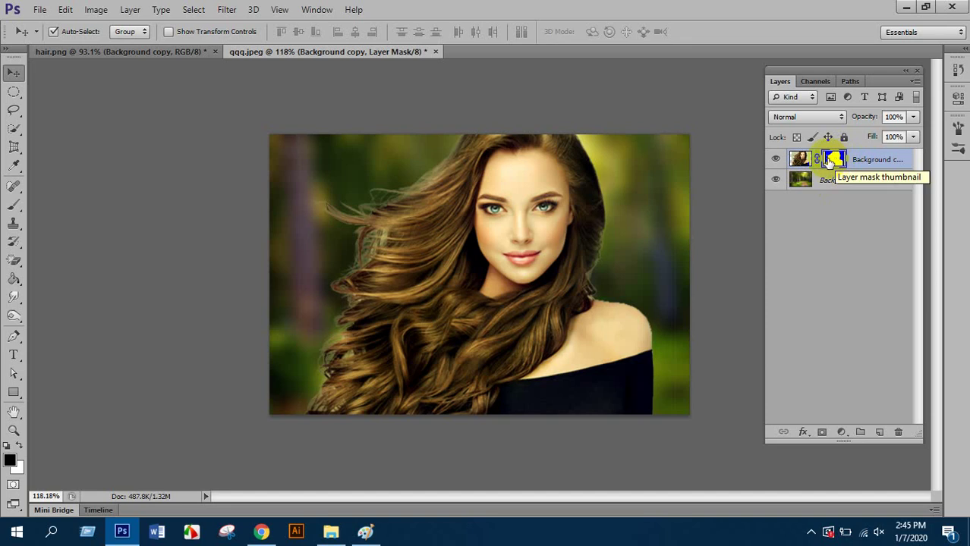
right_click(829, 162)
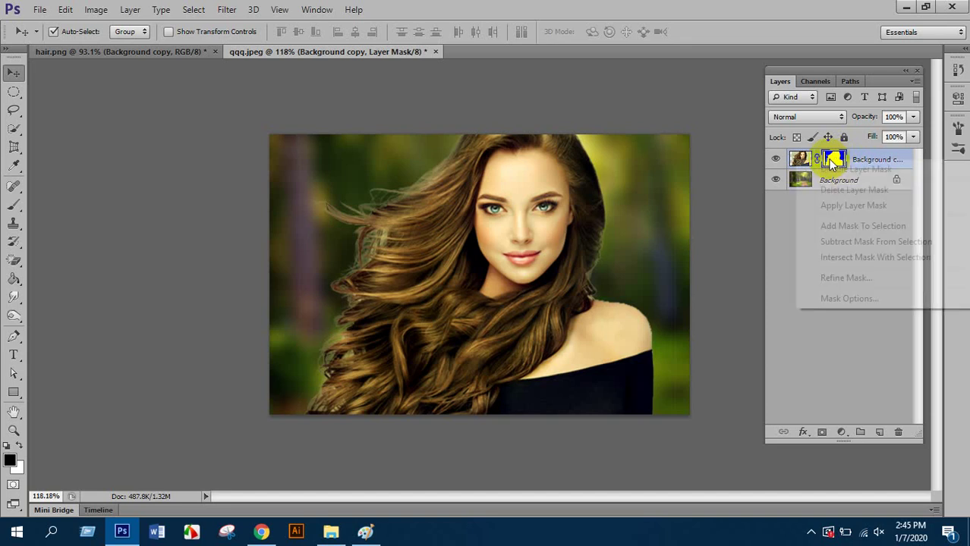
left_click(852, 206)
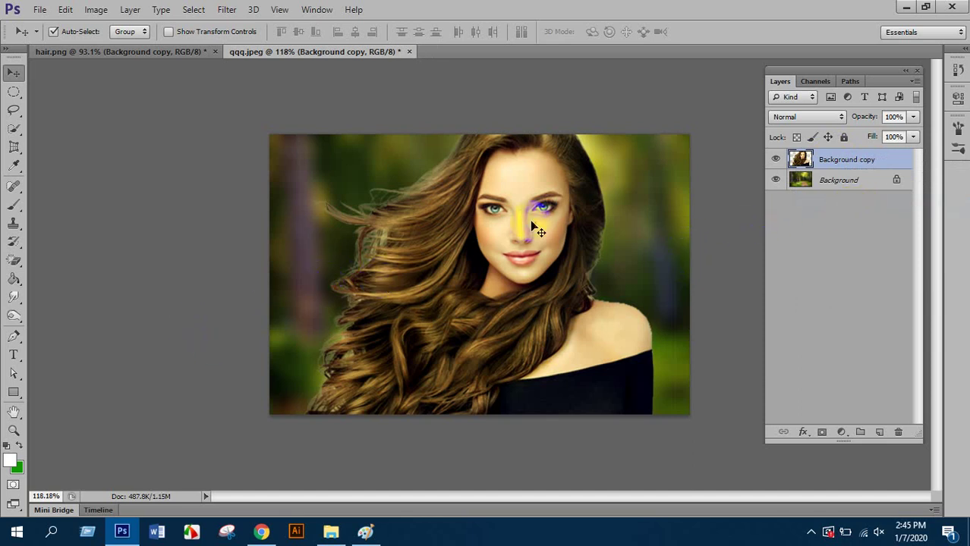
scroll(292, 217, "up", 4)
scroll(258, 179, "down", 2)
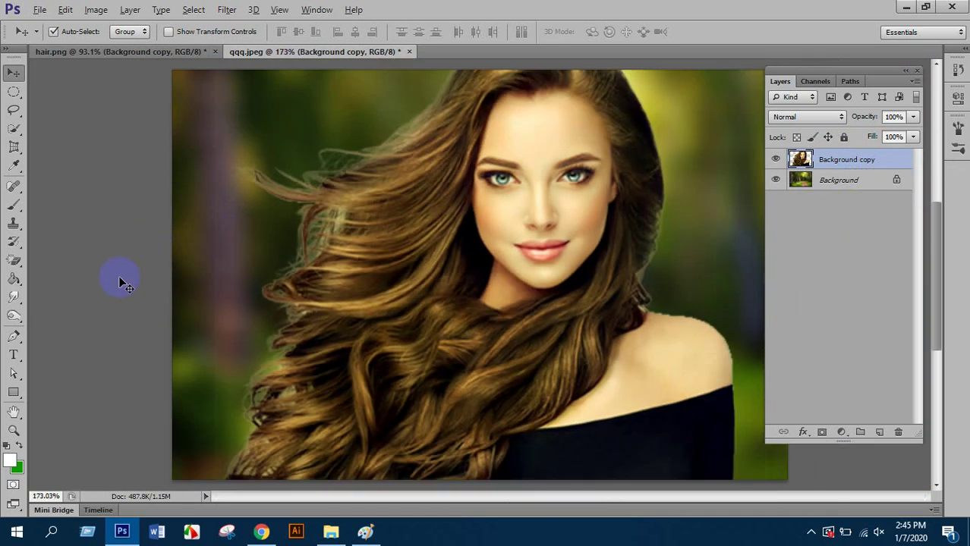
left_click_drag(13, 260, 69, 262)
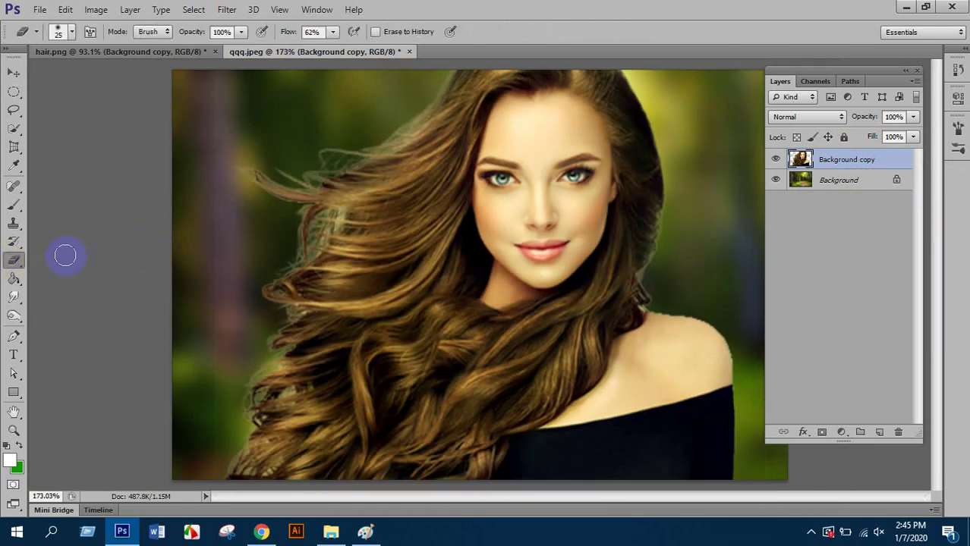
scroll(218, 246, "down", 2)
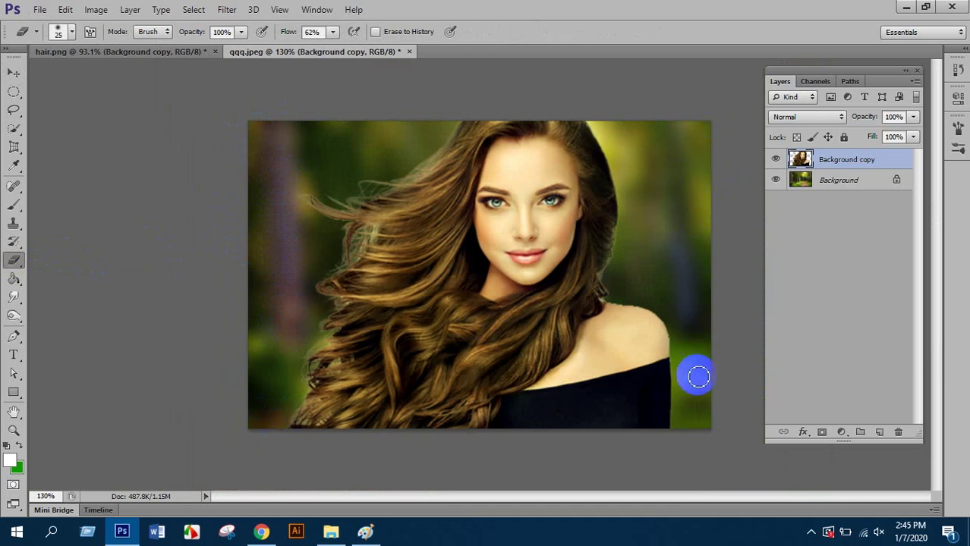
right_click(11, 264)
left_click(55, 260)
mouse_move(520, 201)
left_mouse_down()
mouse_move(437, 216)
mouse_move(326, 293)
mouse_move(324, 331)
mouse_move(401, 382)
mouse_move(498, 391)
left_mouse_up()
key("ctrl+z")
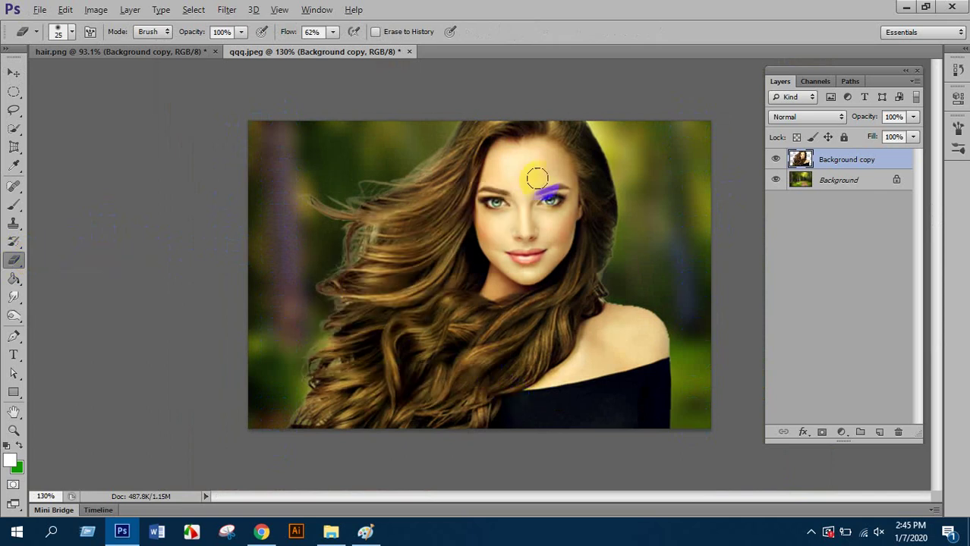
Darken the pale fringe around the windblown strands on the woman's left-hand hair outline with the Burn tool at 50% exposure.
scroll(529, 167, "up", 3)
scroll(243, 204, "up", 3)
scroll(265, 169, "down", 6)
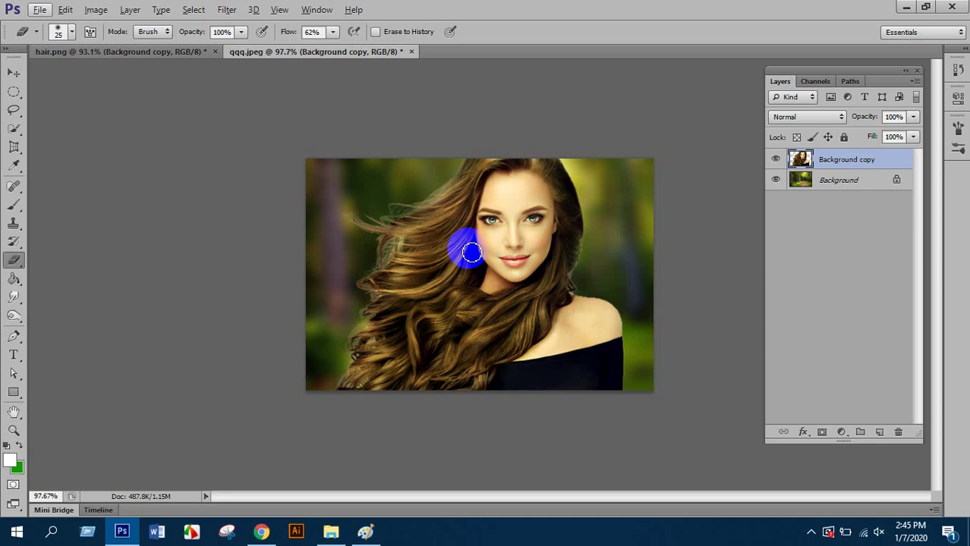
scroll(402, 198, "up", 6)
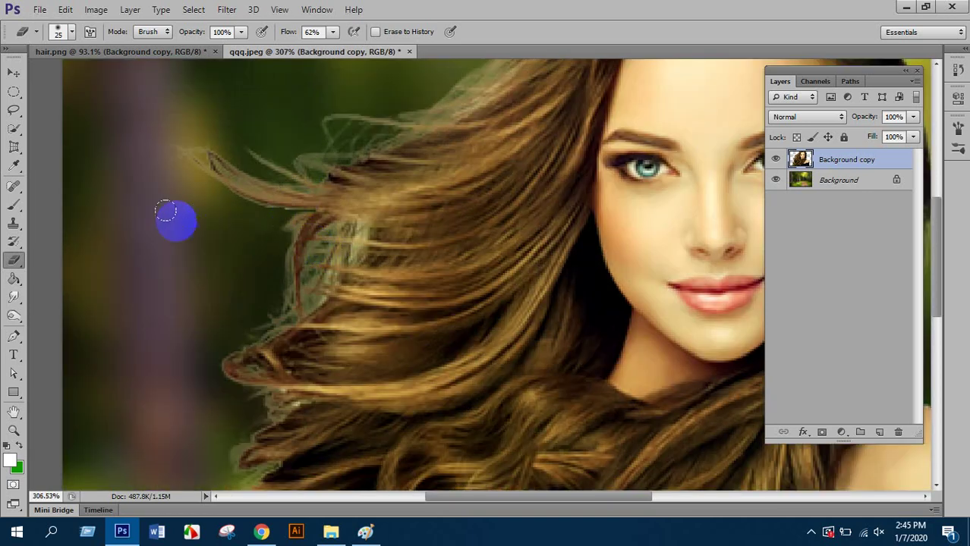
scroll(104, 351, "up", 3)
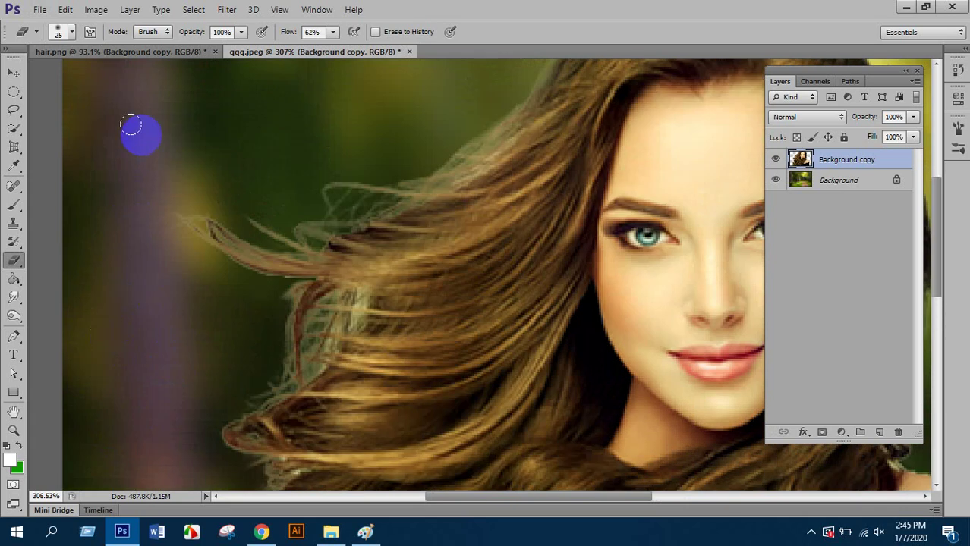
scroll(11, 403, "down", 2)
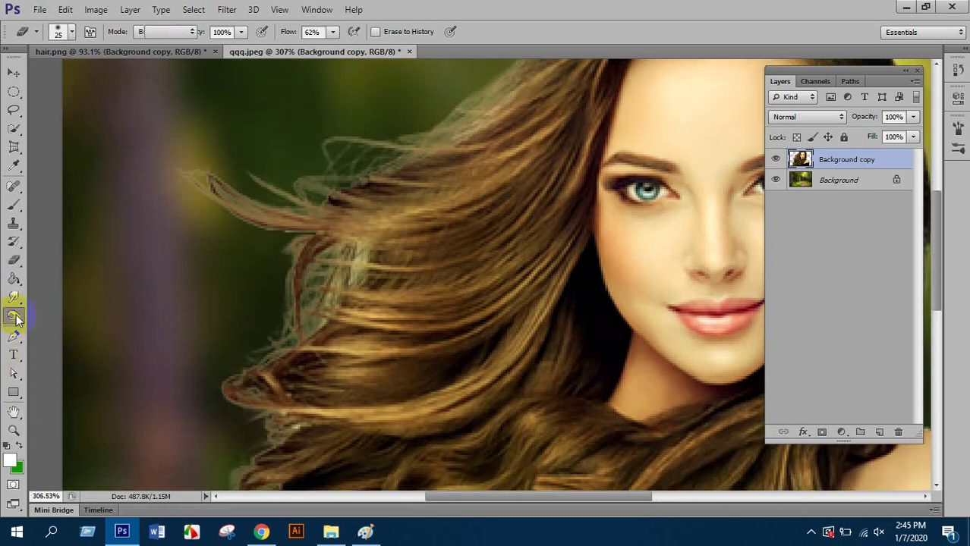
left_click(15, 318)
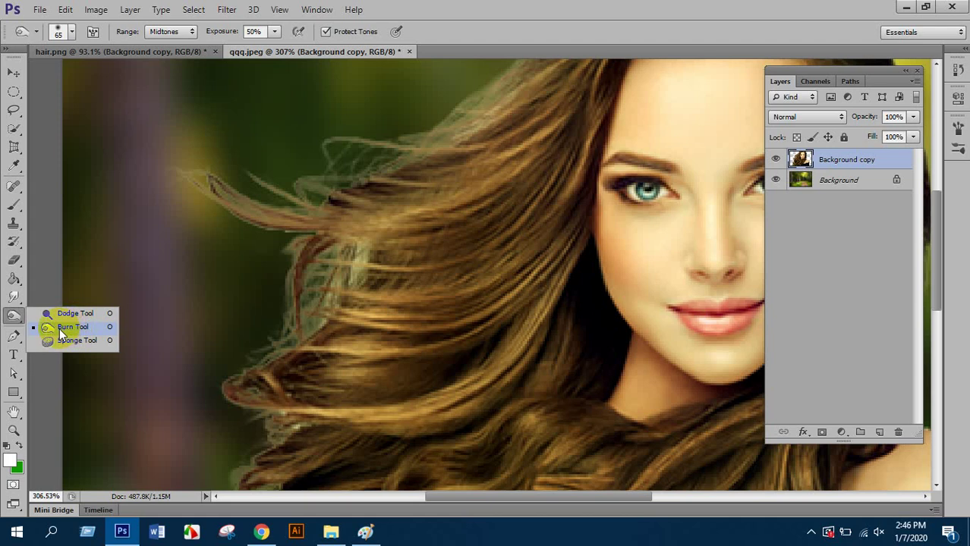
left_click(71, 327)
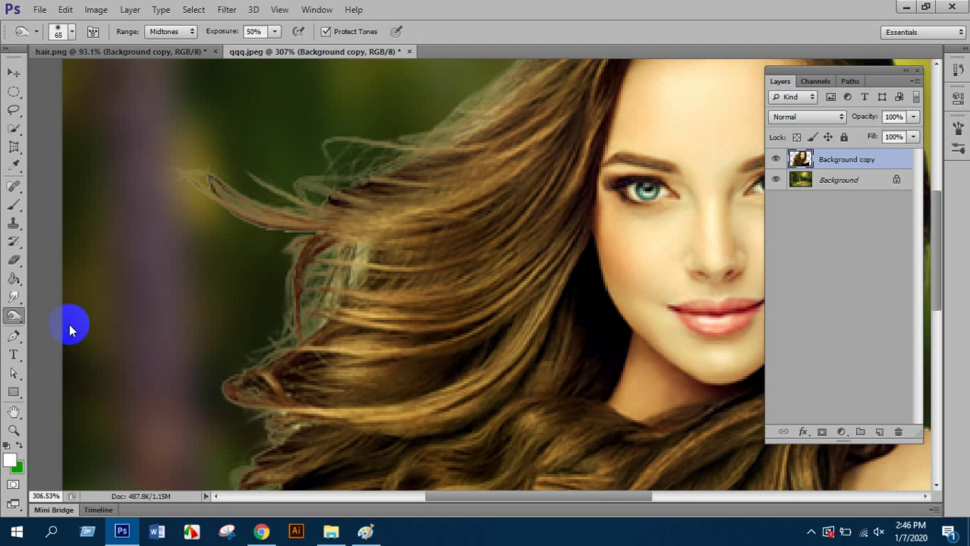
scroll(256, 268, "down", 8)
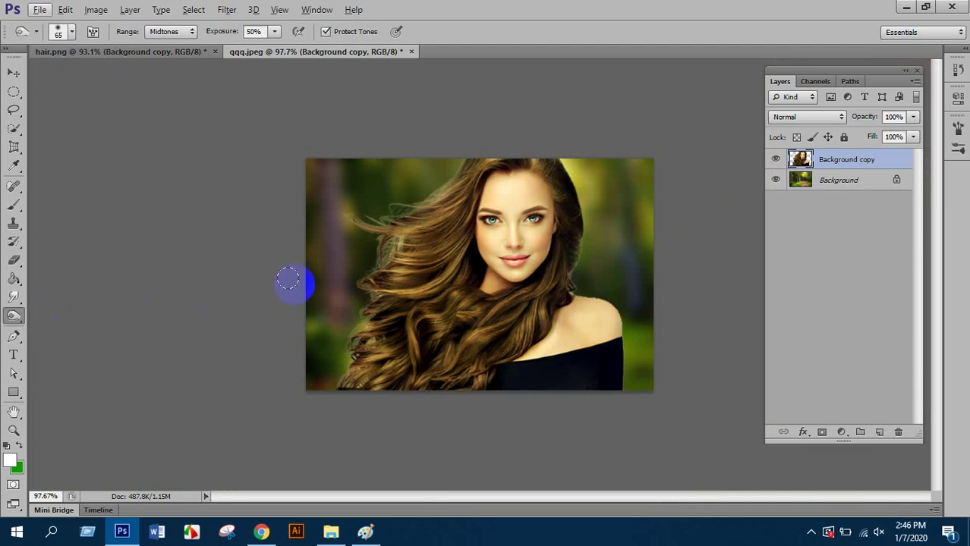
left_click_drag(295, 282, 422, 173)
scroll(425, 198, "up", 4)
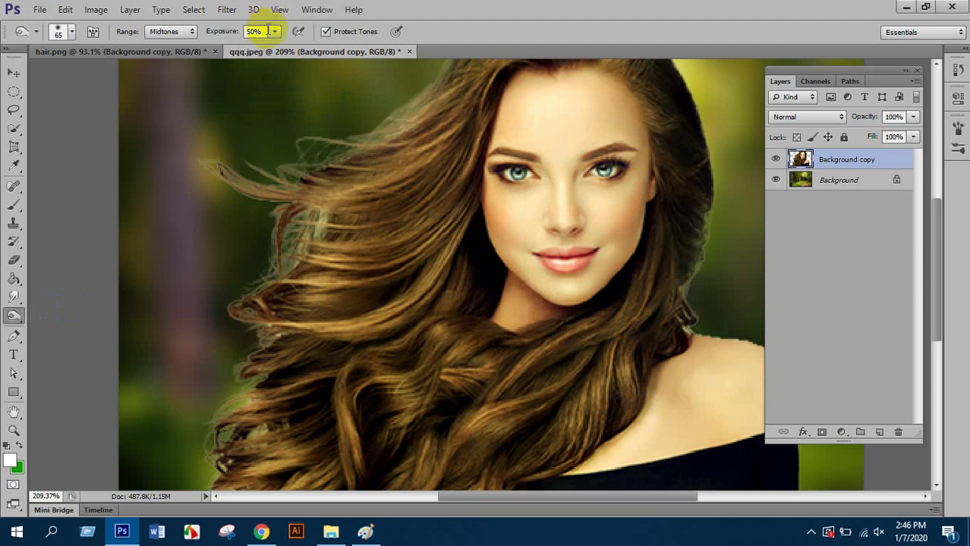
left_click_drag(254, 31, 276, 32)
mouse_move(392, 246)
left_mouse_down()
mouse_move(381, 234)
mouse_move(416, 334)
mouse_move(457, 210)
mouse_move(351, 220)
mouse_move(257, 251)
mouse_move(263, 301)
mouse_move(317, 303)
mouse_move(283, 356)
mouse_move(205, 255)
left_mouse_up()
Burn the light fringe along the outer edge of the lower curls down to the bottom of the image.
scroll(205, 255, "down", 3)
scroll(280, 330, "down", 3)
mouse_move(280, 331)
left_mouse_down()
mouse_move(242, 366)
mouse_move(280, 275)
mouse_move(214, 403)
mouse_move(232, 376)
mouse_move(205, 401)
mouse_move(277, 341)
mouse_move(194, 453)
mouse_move(252, 362)
mouse_move(226, 436)
left_mouse_up()
scroll(211, 402, "down", 2)
scroll(163, 436, "down", 2)
Burn the light edge of the hair on the opposite side of the face, from the crown down to the shoulder.
scroll(227, 436, "up", 5)
scroll(227, 435, "right", 4)
left_click(626, 176)
mouse_move(627, 176)
left_mouse_down()
mouse_move(567, 364)
mouse_move(683, 394)
mouse_move(693, 444)
left_mouse_up()
left_click_drag(556, 234, 556, 240)
Burn the remaining pale areas between the flyaway strands and along the outer curls on the windblown side.
scroll(556, 240, "up", 3)
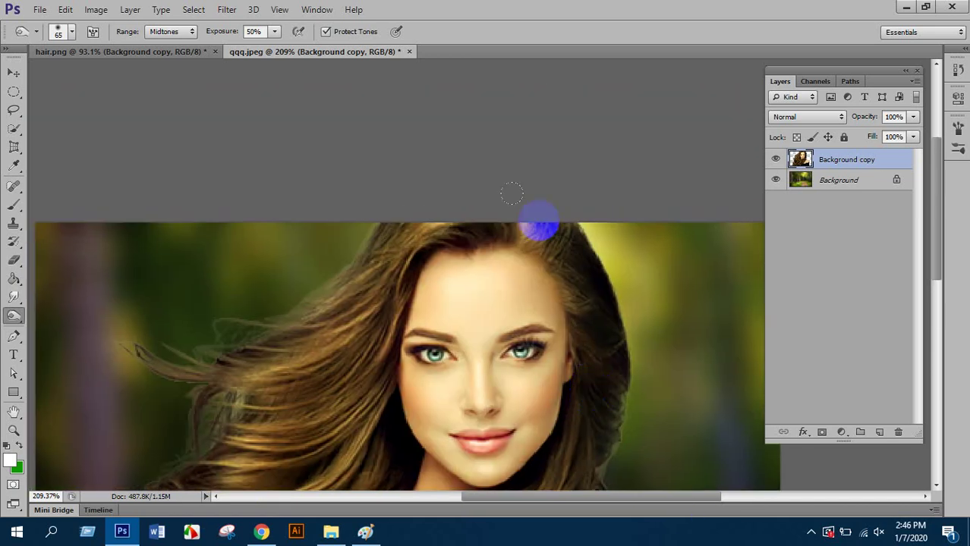
left_click_drag(282, 324, 344, 262)
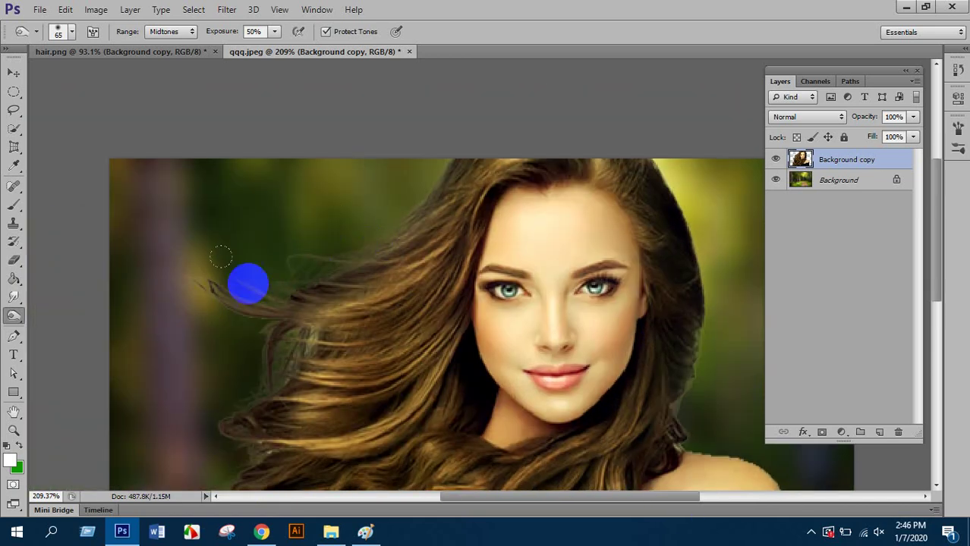
left_click_drag(284, 373, 379, 262)
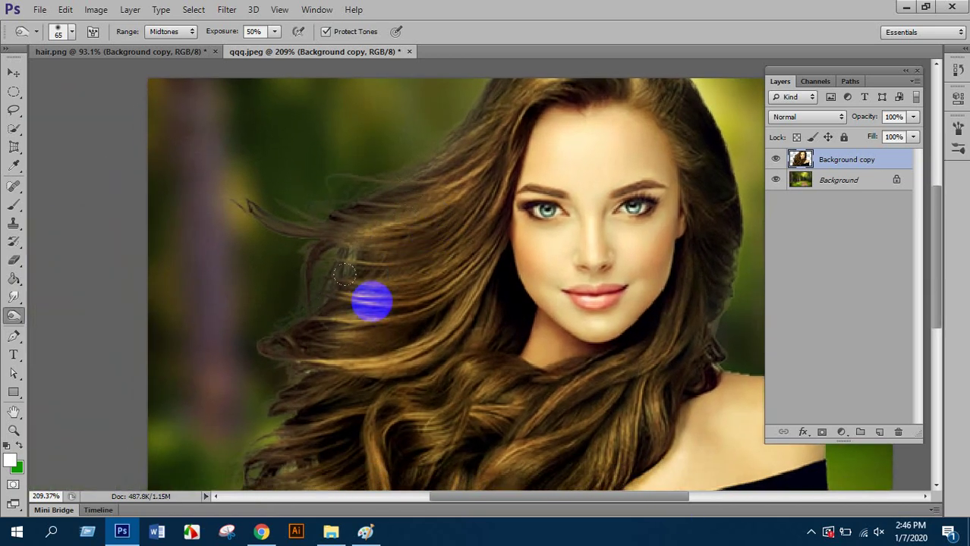
left_click_drag(350, 335, 420, 229)
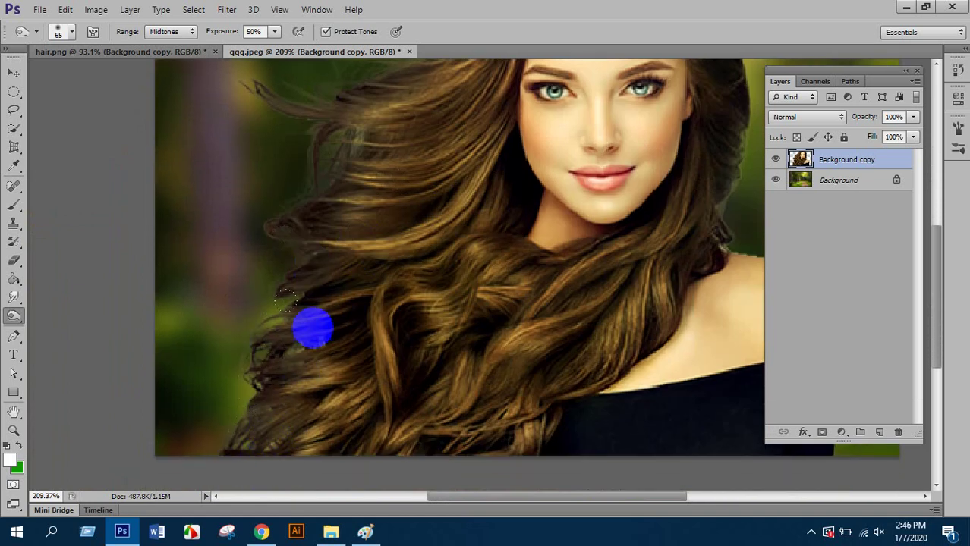
scroll(315, 325, "up", 2)
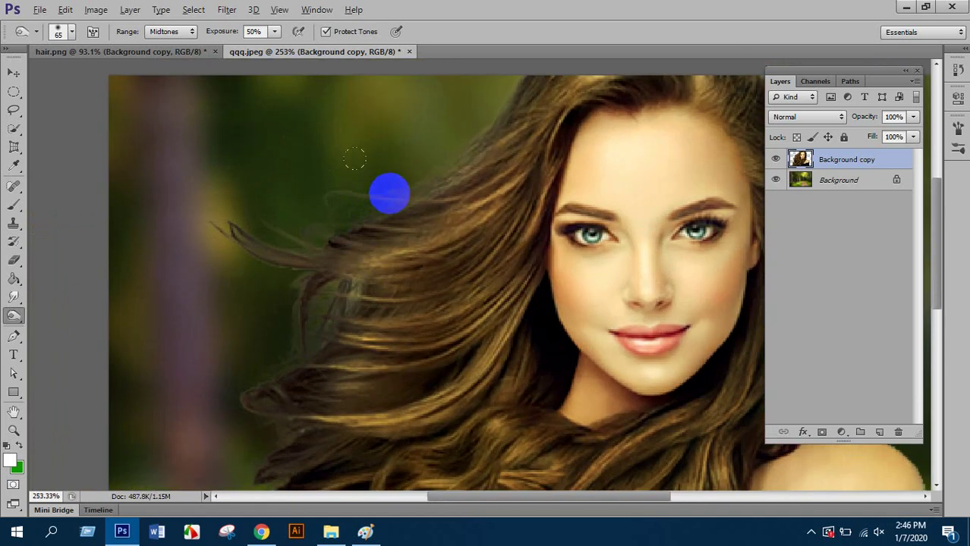
Go over the windblown hair outline again with the Burn tool, from the crown down to the lowest curls.
left_click_drag(388, 191, 496, 371)
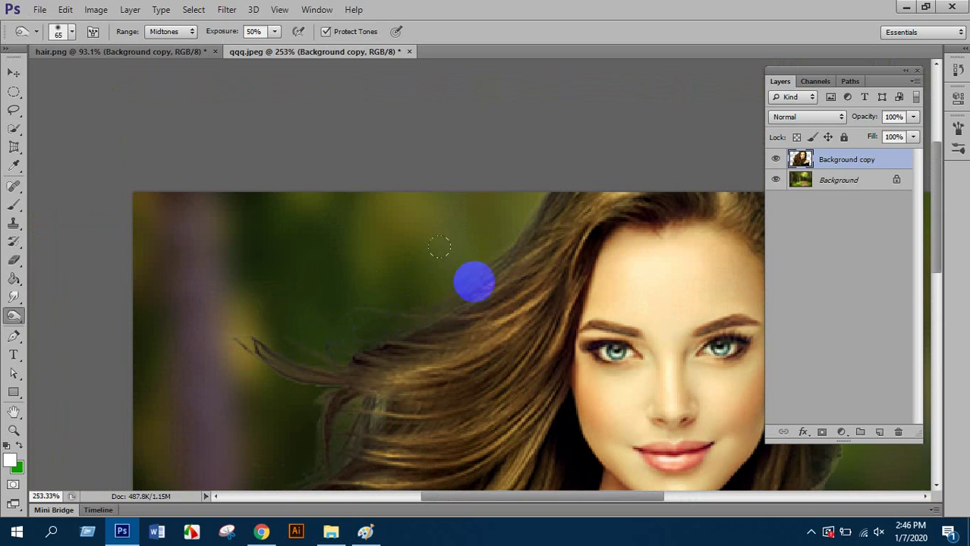
scroll(455, 237, "down", 1)
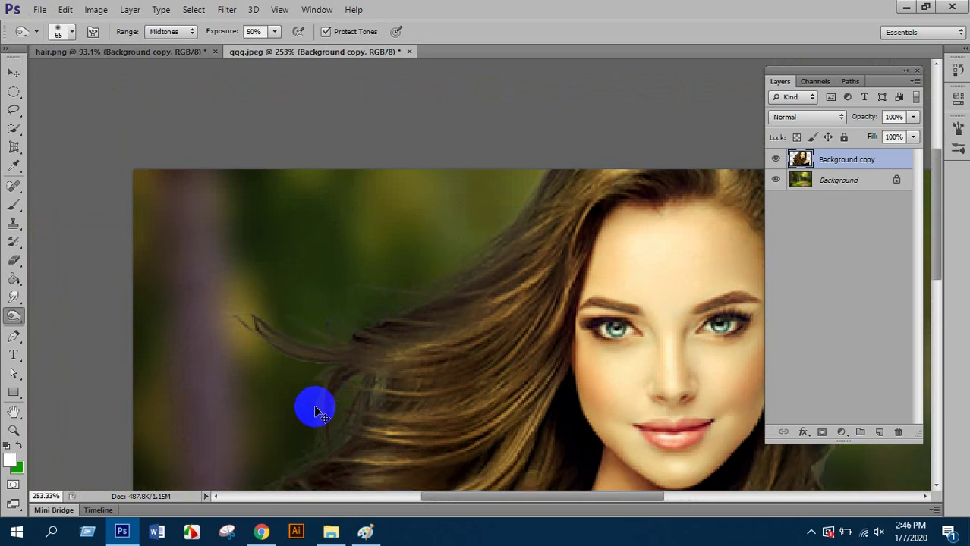
scroll(315, 338, "down", 1)
scroll(339, 301, "down", 2)
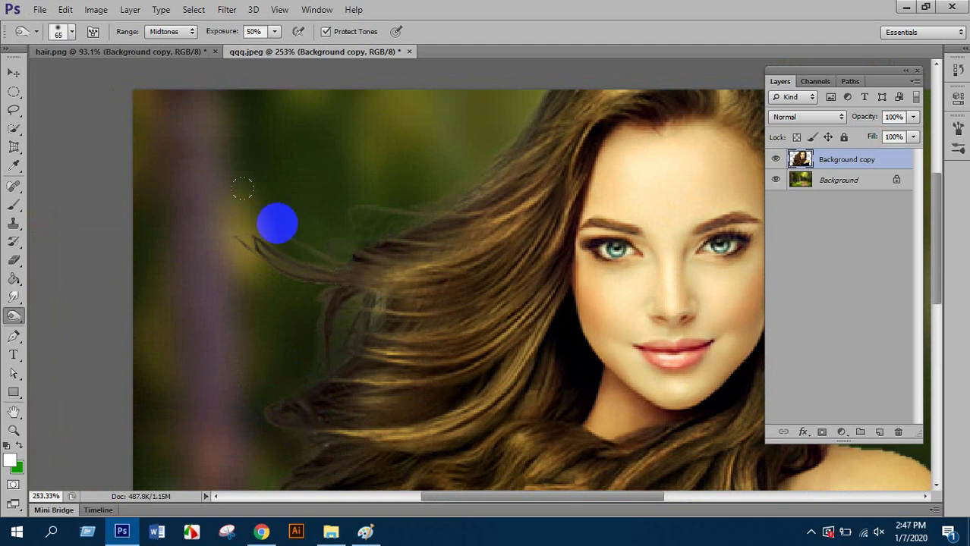
scroll(365, 197, "down", 5)
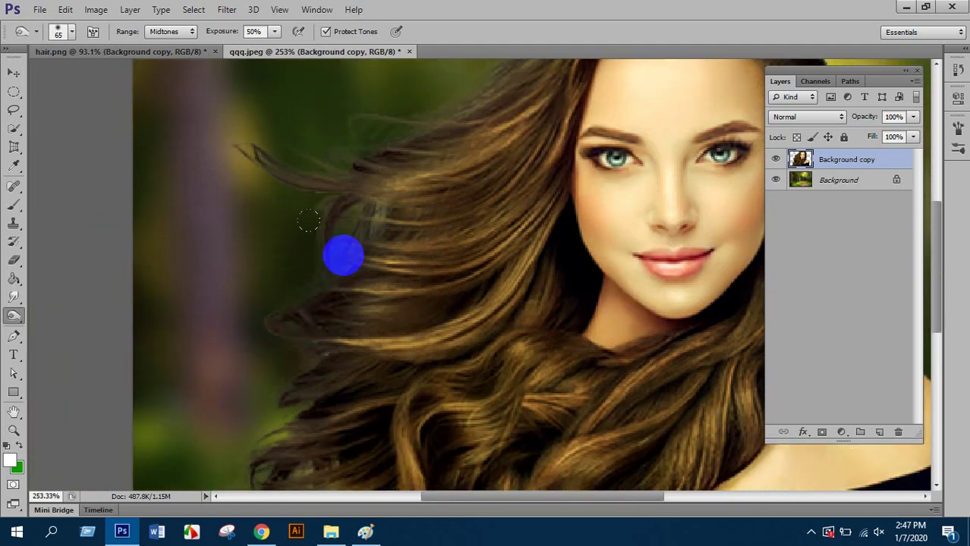
scroll(228, 380, "down", 2)
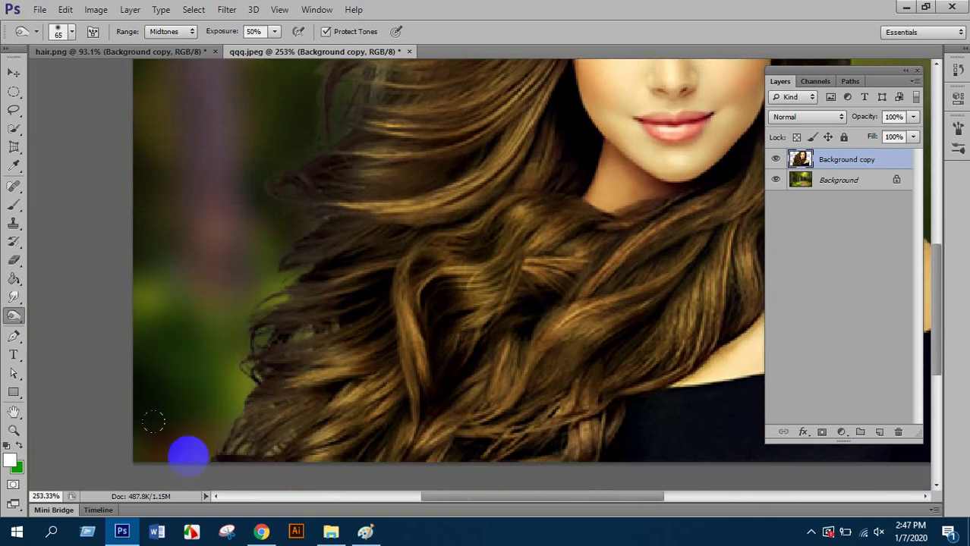
scroll(251, 402, "down", 2)
scroll(293, 369, "down", 5)
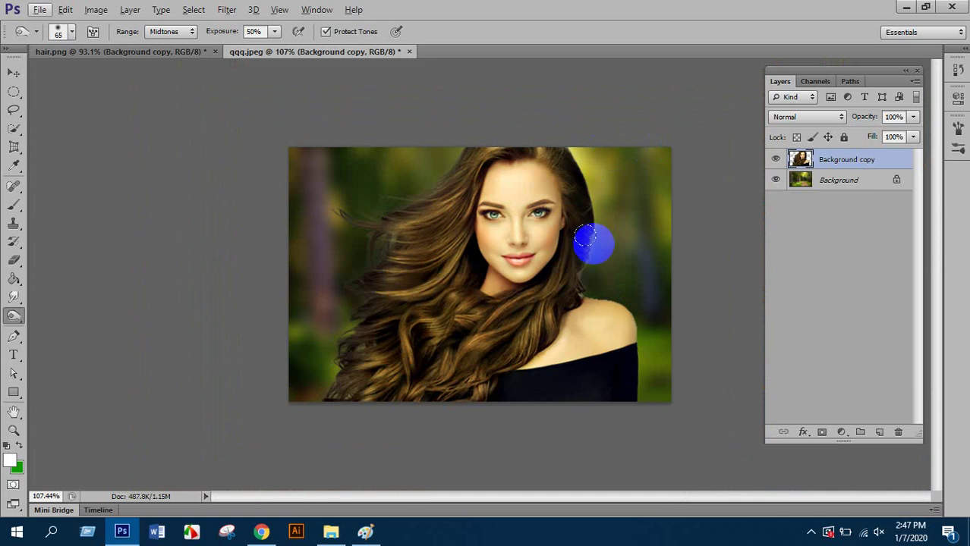
Touch up the hair edge beside the cheek with the Burn tool and check the whole hair outline against the forest background.
mouse_move(598, 239)
left_mouse_down()
mouse_move(553, 199)
mouse_move(571, 214)
left_mouse_up()
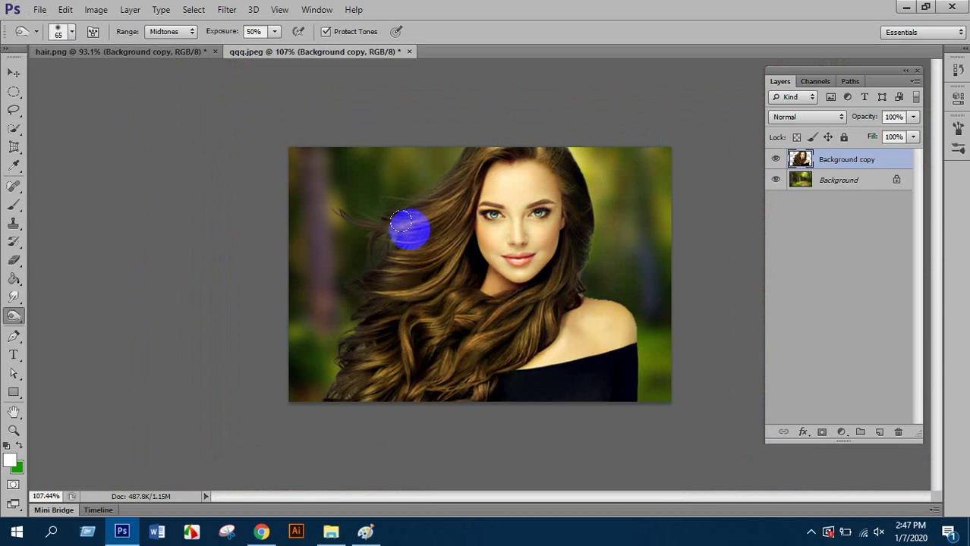
scroll(441, 197, "up", 3)
scroll(430, 209, "up", 1)
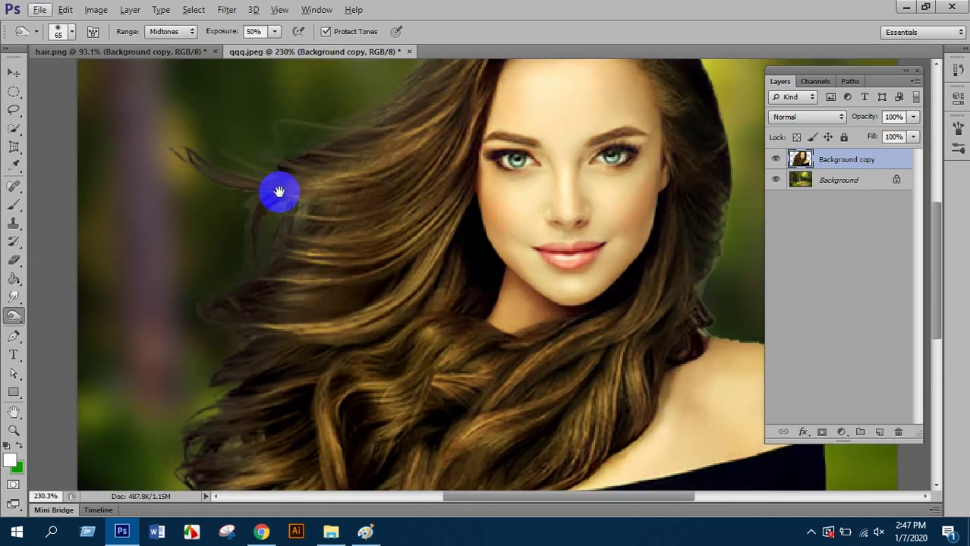
scroll(251, 167, "up", 1)
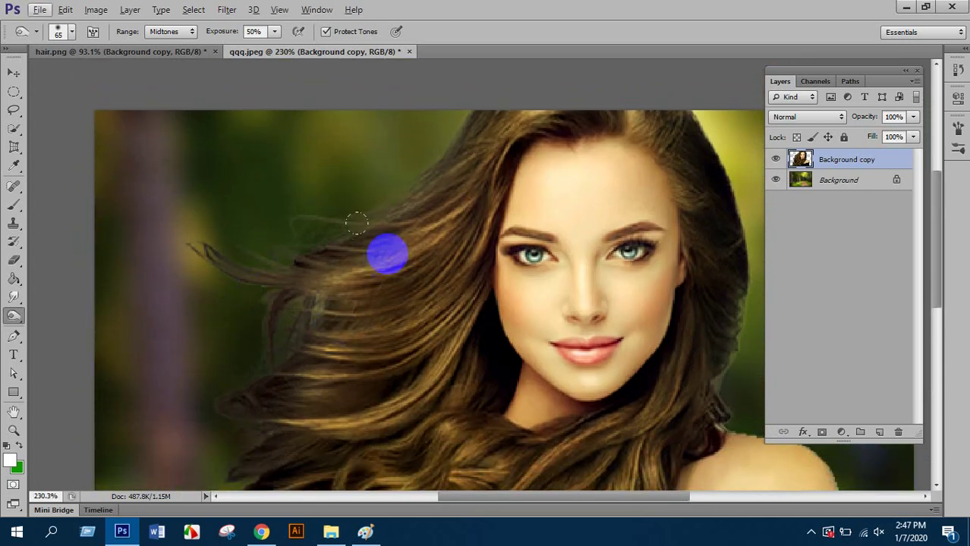
scroll(345, 221, "up", 1)
scroll(342, 209, "down", 3)
scroll(562, 197, "up", 1)
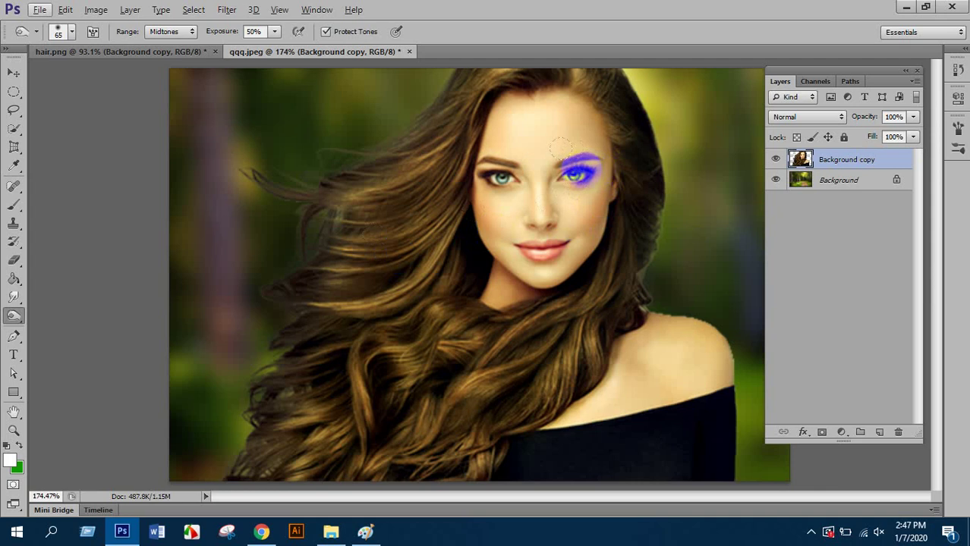
scroll(498, 156, "up", 2)
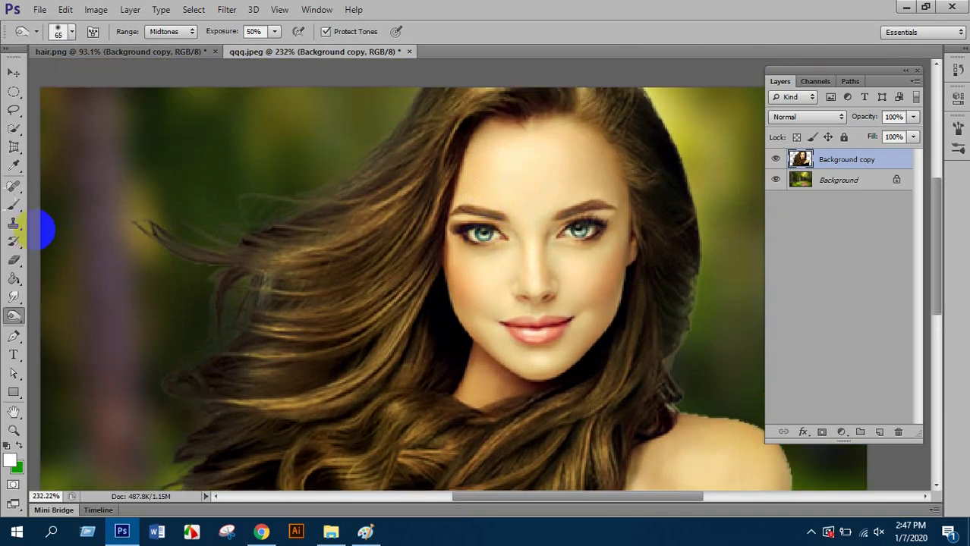
Select a long curved lock of hair with the Lasso tool, running from the top of the forehead to the windblown strands.
left_click(15, 117)
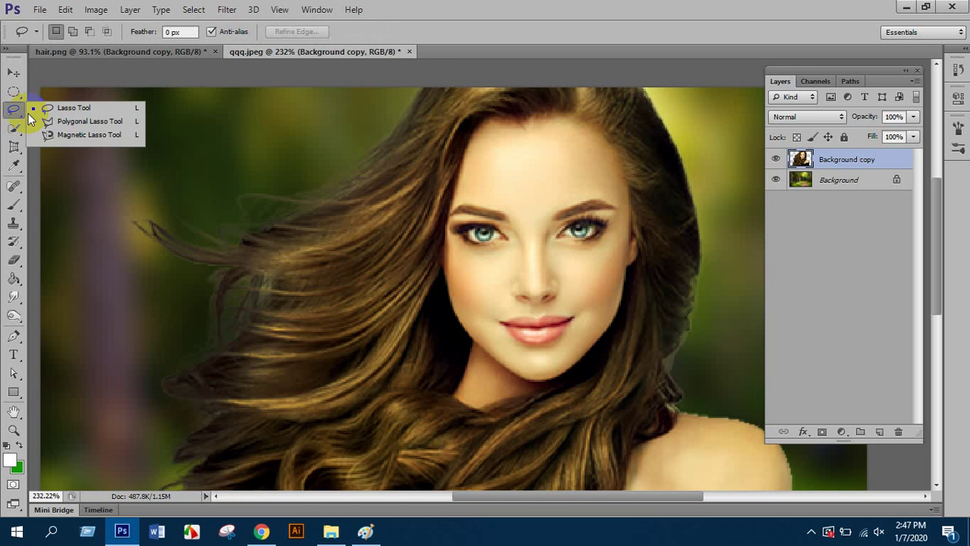
left_click(80, 102)
scroll(385, 317, "down", 1)
scroll(385, 317, "up", 3)
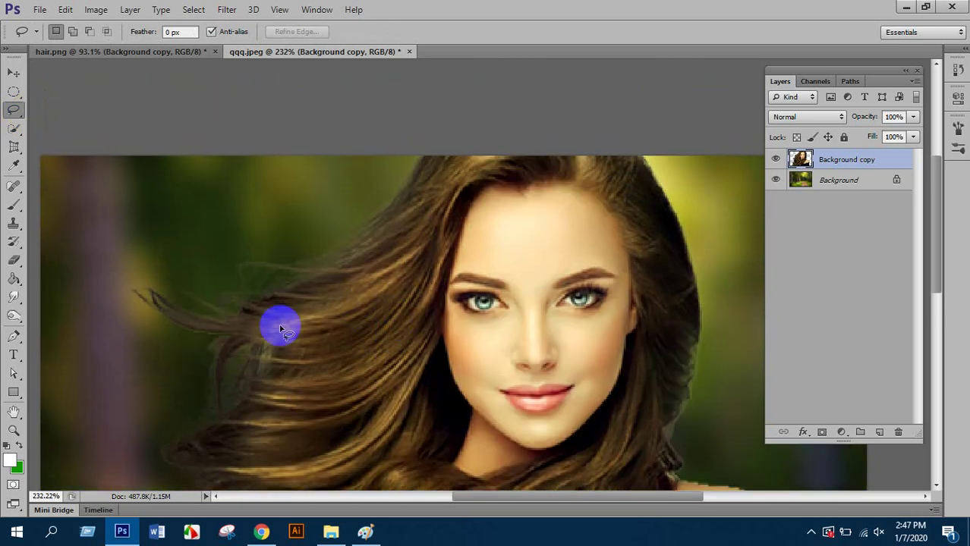
mouse_move(277, 314)
left_mouse_down()
mouse_move(327, 305)
mouse_move(369, 280)
mouse_move(449, 176)
mouse_move(498, 163)
mouse_move(519, 181)
mouse_move(485, 181)
mouse_move(468, 198)
mouse_move(388, 317)
mouse_move(305, 341)
mouse_move(242, 313)
left_mouse_up()
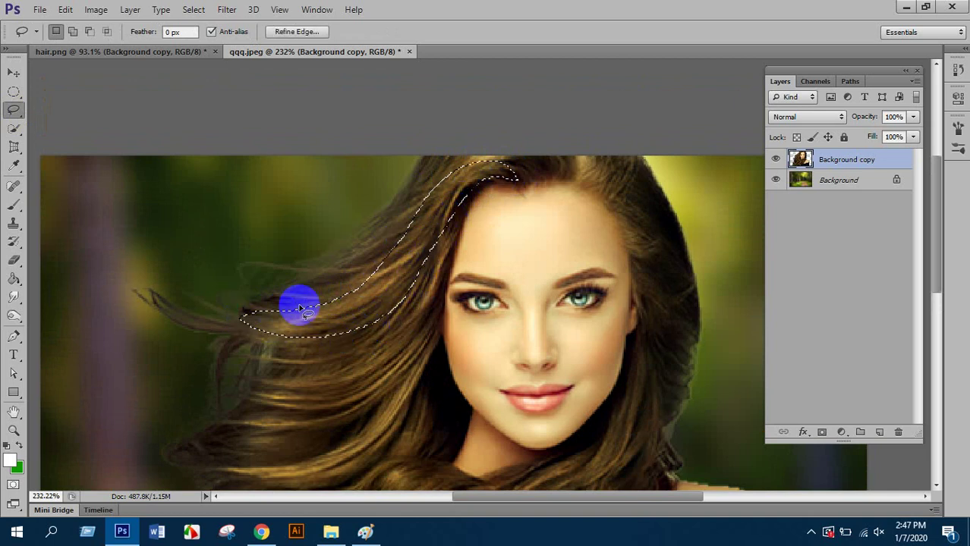
Feather the hair lock selection with a radius of 10 pixels.
right_click(373, 287)
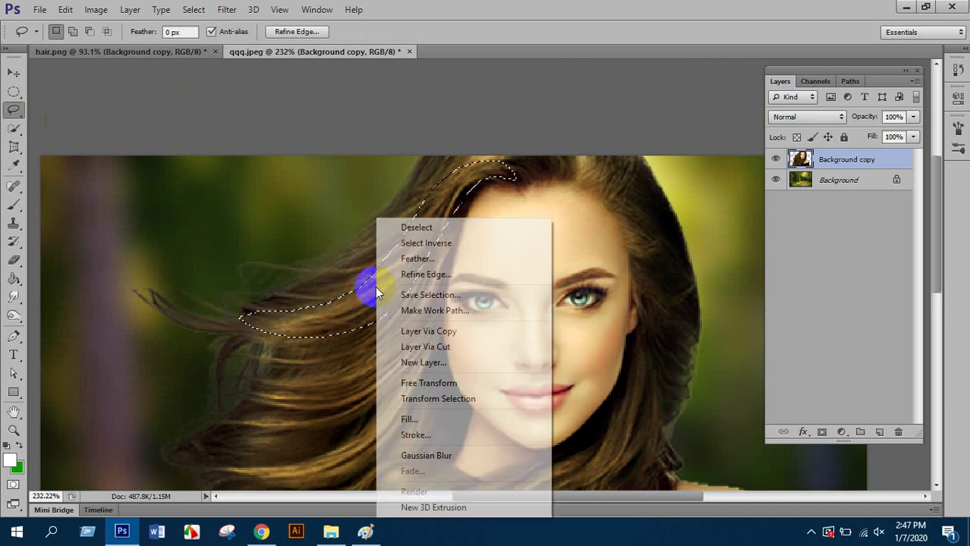
left_click(416, 259)
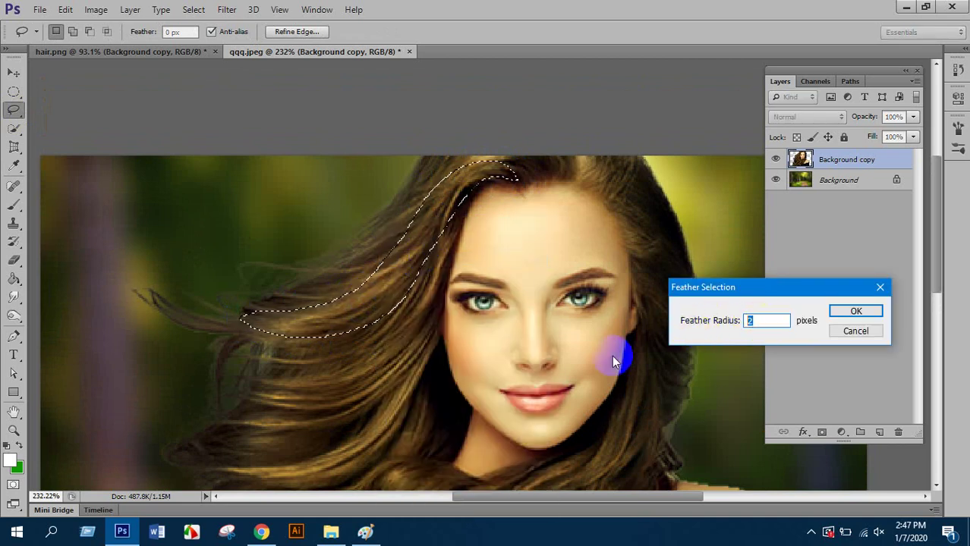
type("10")
key("Return")
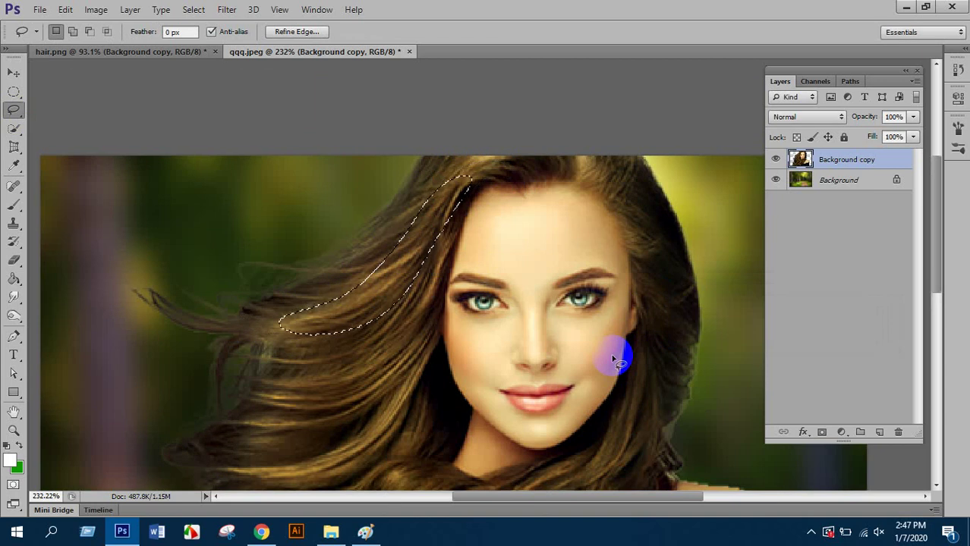
Recolour the feathered hair lock reddish with Color Balance midtone levels +89, -22 and -27, and clear the selection.
key("ctrl+b")
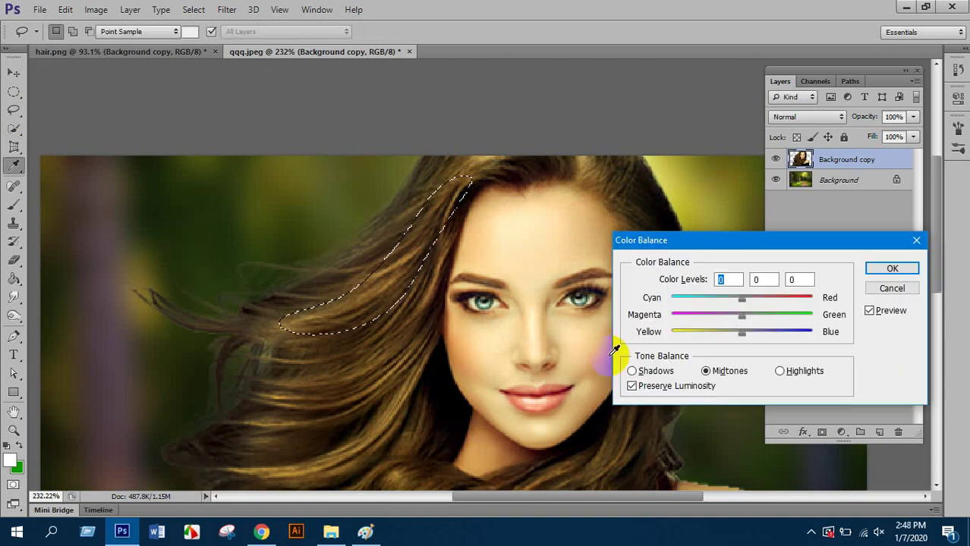
left_click_drag(742, 299, 812, 301)
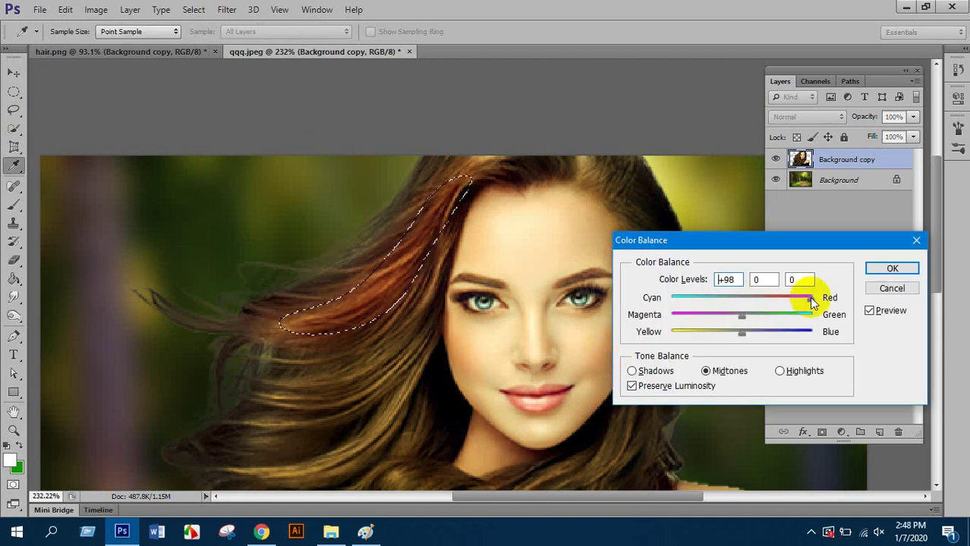
mouse_move(720, 322)
left_mouse_down()
mouse_move(688, 318)
mouse_move(726, 315)
mouse_move(722, 335)
left_mouse_up()
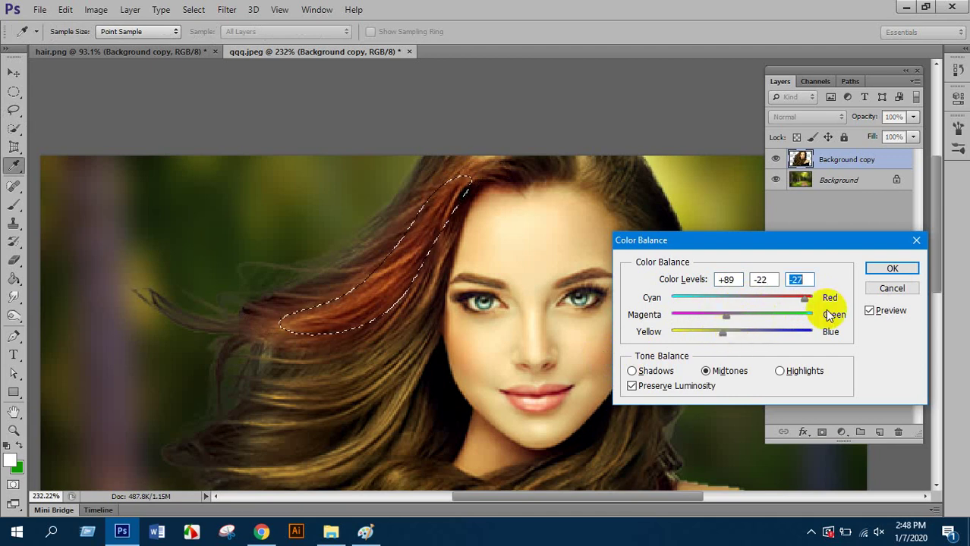
left_click(886, 271)
key("ctrl+d")
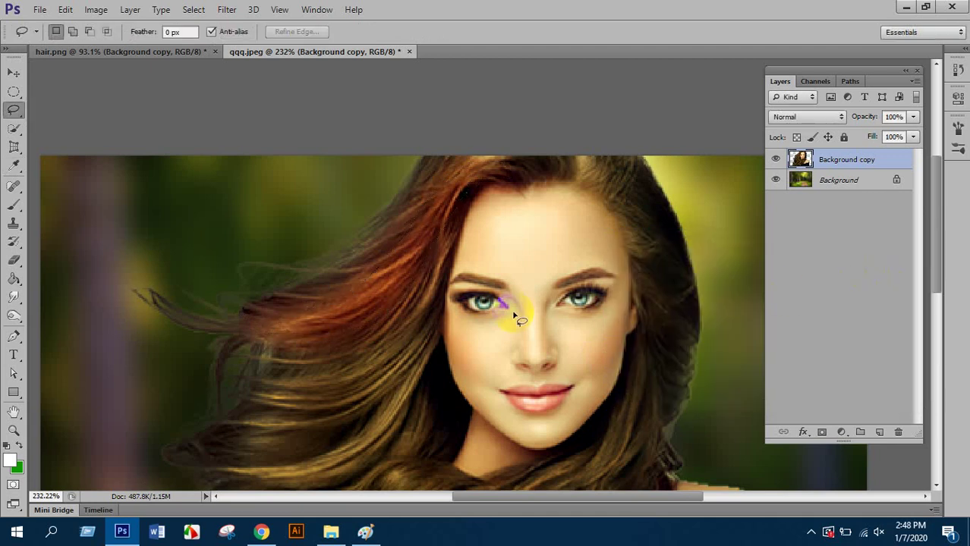
Select the hair lock directly below the red one with the Lasso tool, from beside the eye to the windblown ends.
scroll(416, 261, "down", 3)
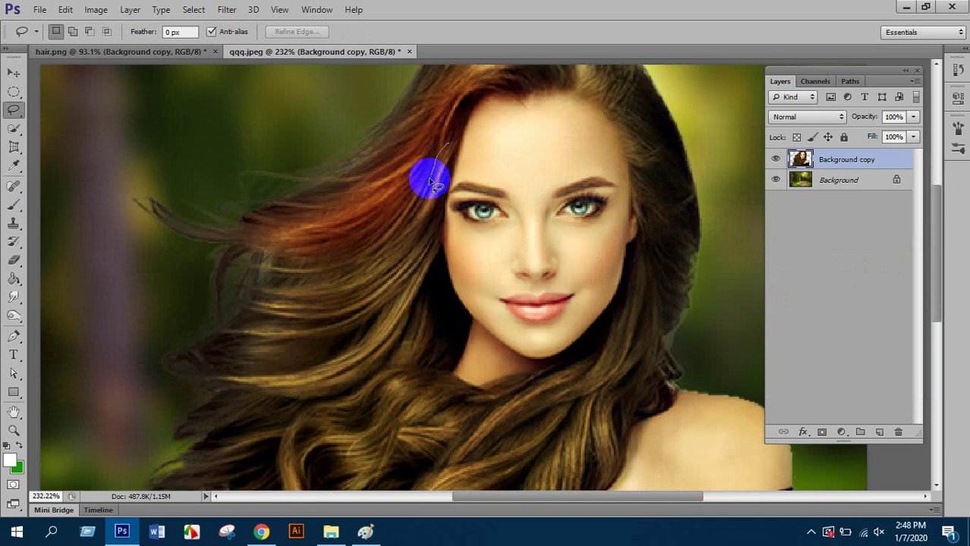
mouse_move(401, 227)
left_mouse_down()
mouse_move(339, 251)
mouse_move(252, 254)
mouse_move(247, 287)
mouse_move(273, 301)
mouse_move(344, 293)
mouse_move(392, 264)
mouse_move(447, 195)
left_mouse_up()
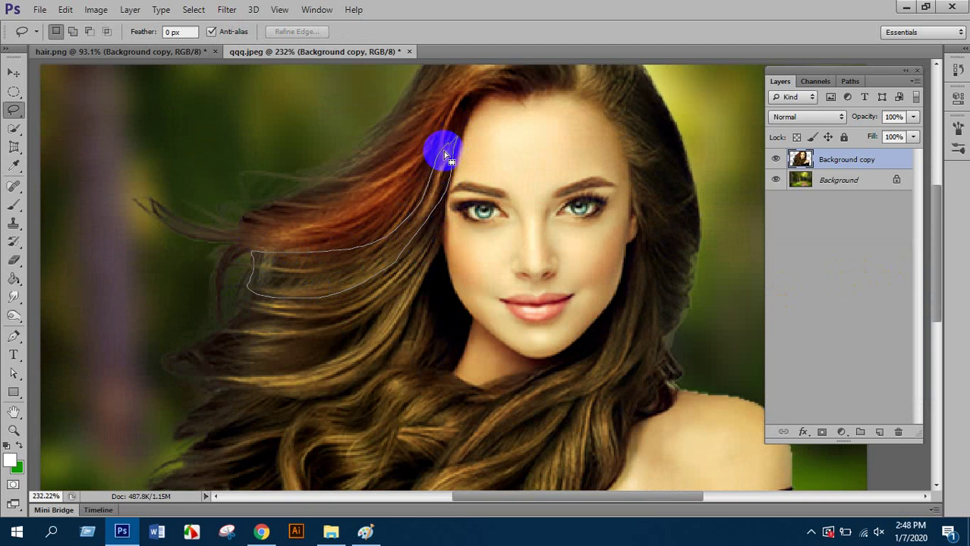
left_click_drag(447, 156, 448, 150)
Try feathering the new lock selection with a radius of 10 pixels and undo it.
right_click(340, 266)
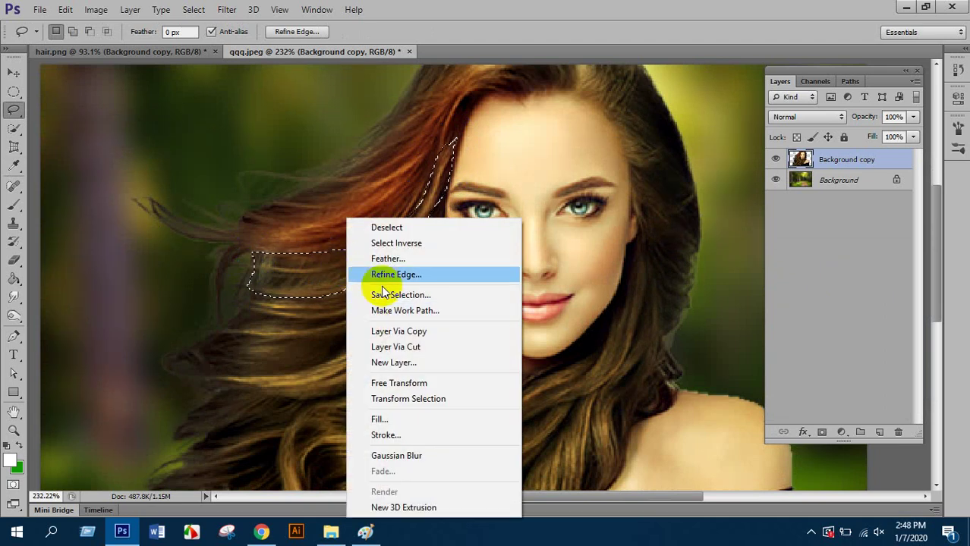
left_click(376, 243)
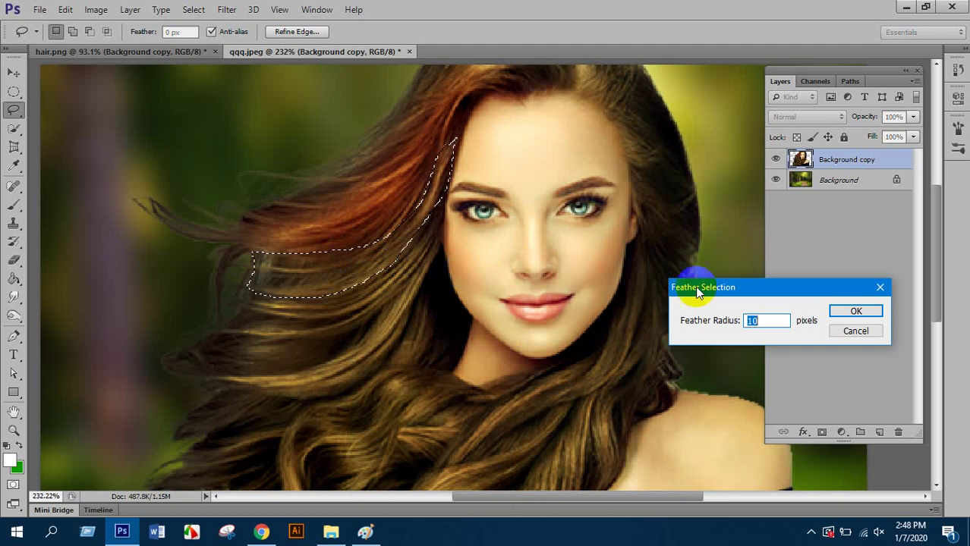
left_click(857, 311)
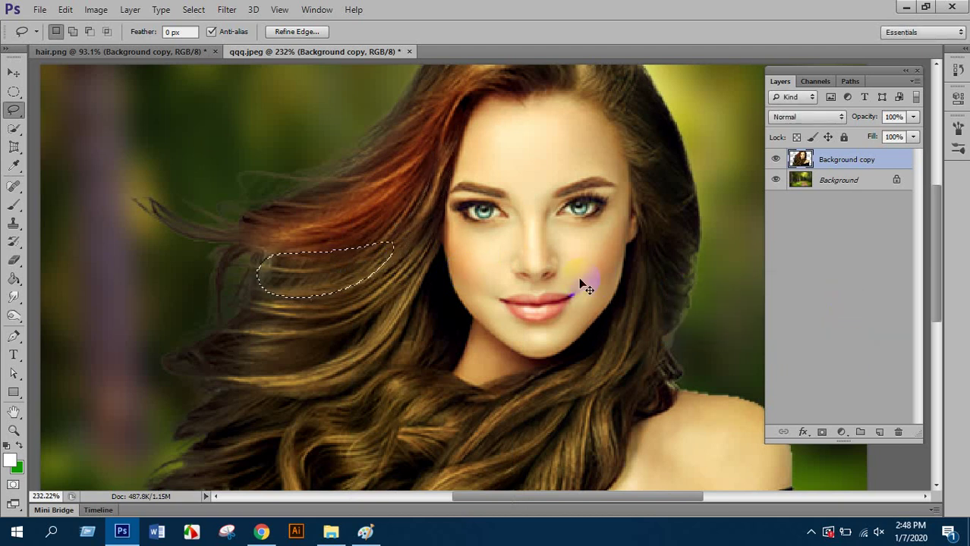
mouse_move(377, 247)
left_mouse_down()
mouse_move(385, 271)
mouse_move(368, 262)
mouse_move(393, 257)
left_mouse_up()
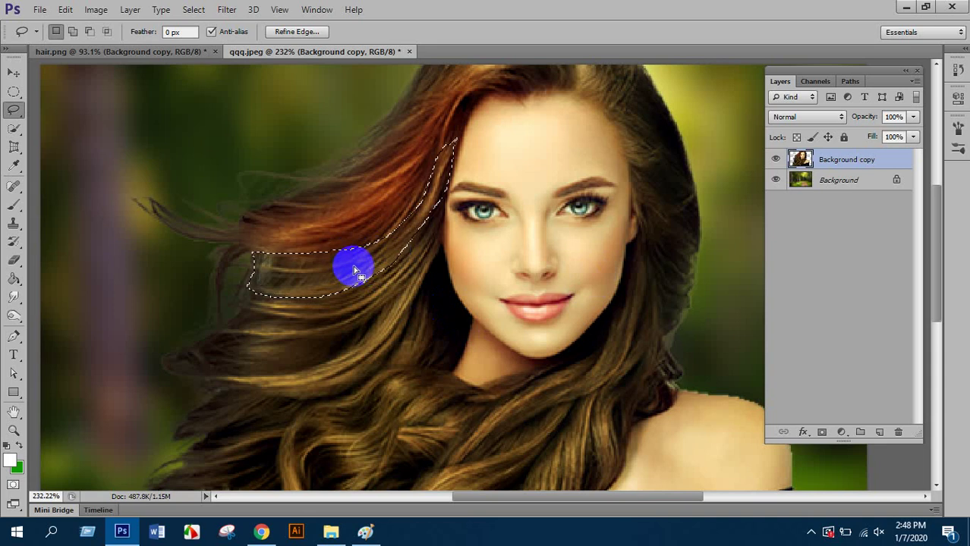
right_click(365, 262)
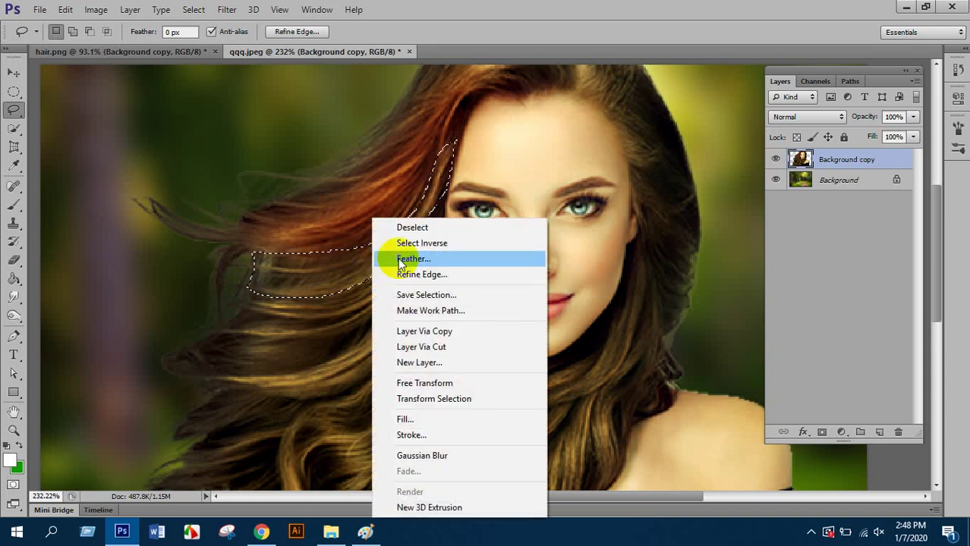
left_click(411, 256)
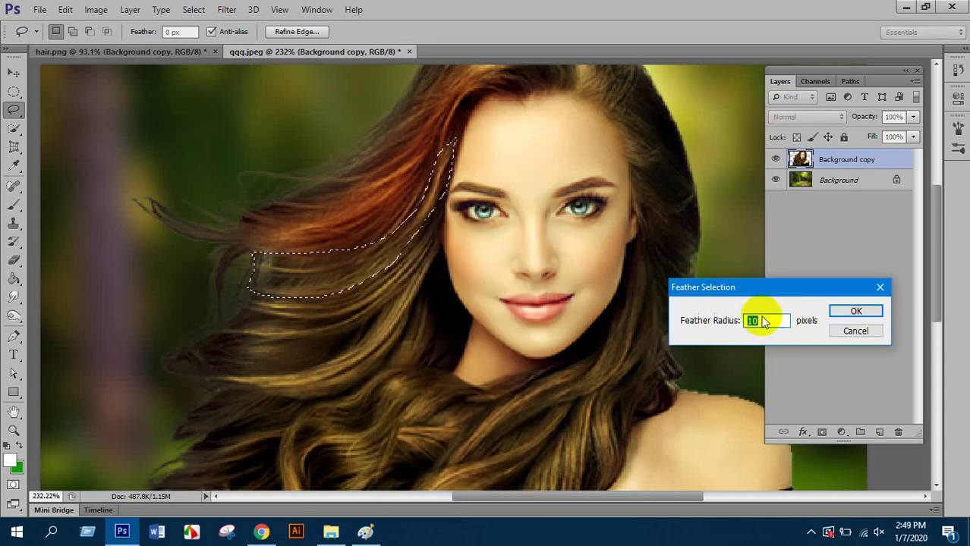
left_click(855, 312)
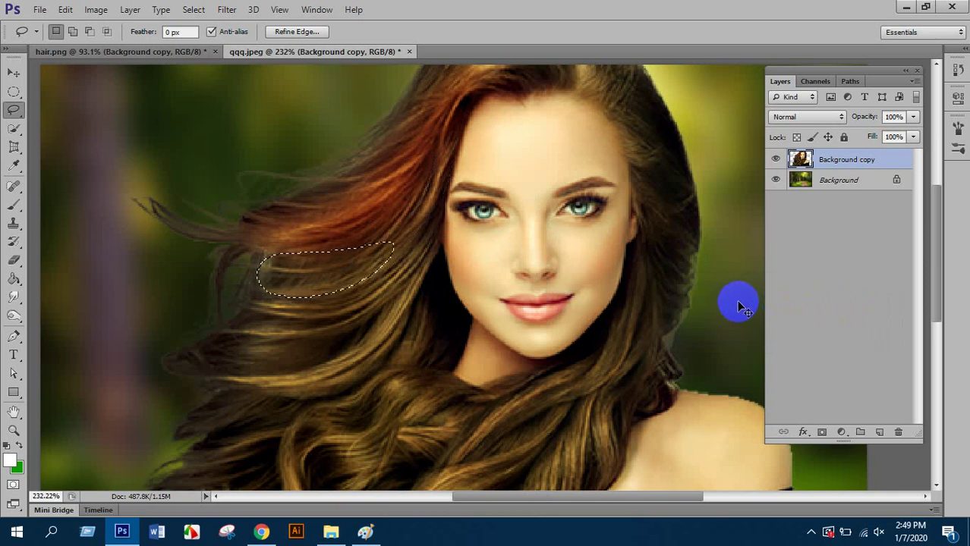
key("ctrl+z")
Feather the selection of the lock below the red one with a radius of 5 pixels.
right_click(354, 263)
left_click(396, 260)
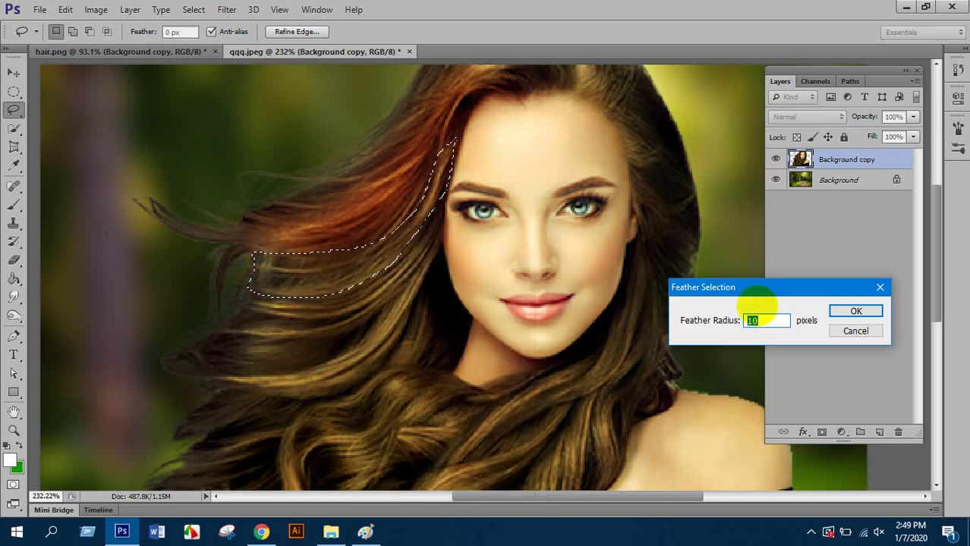
type("5")
key("Return")
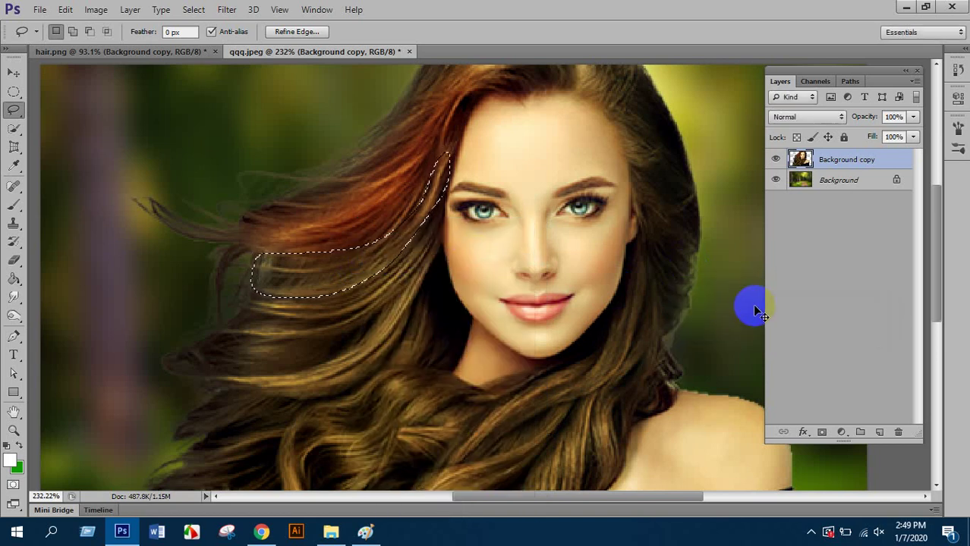
Shift the selected lock toward blue with Color Balance, setting the yellow-blue level to +57, and clear the selection.
key("ctrl+b")
left_click_drag(741, 331, 727, 315)
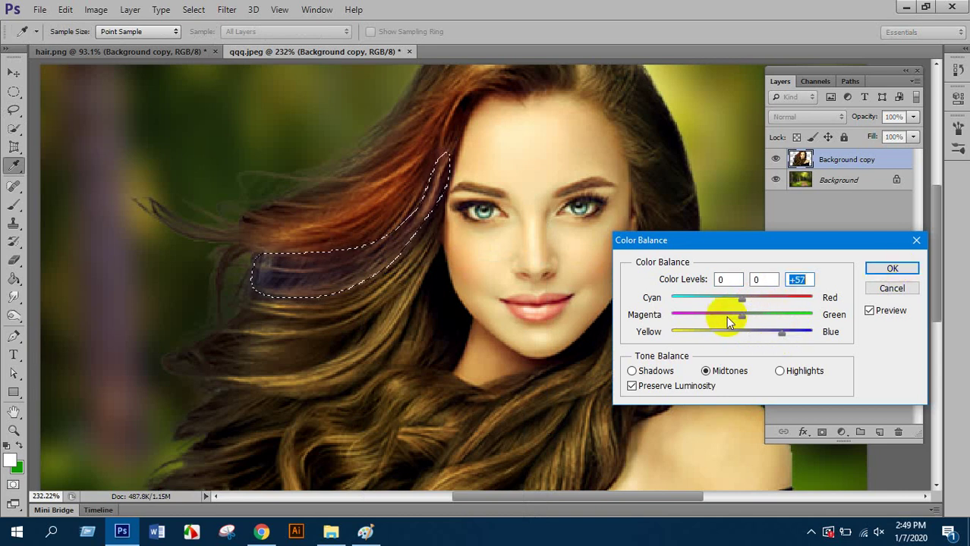
left_click(893, 270)
left_click(462, 320)
Select the hair lock below the purple one with the Lasso tool and feather it by 8 pixels.
scroll(377, 306, "down", 2)
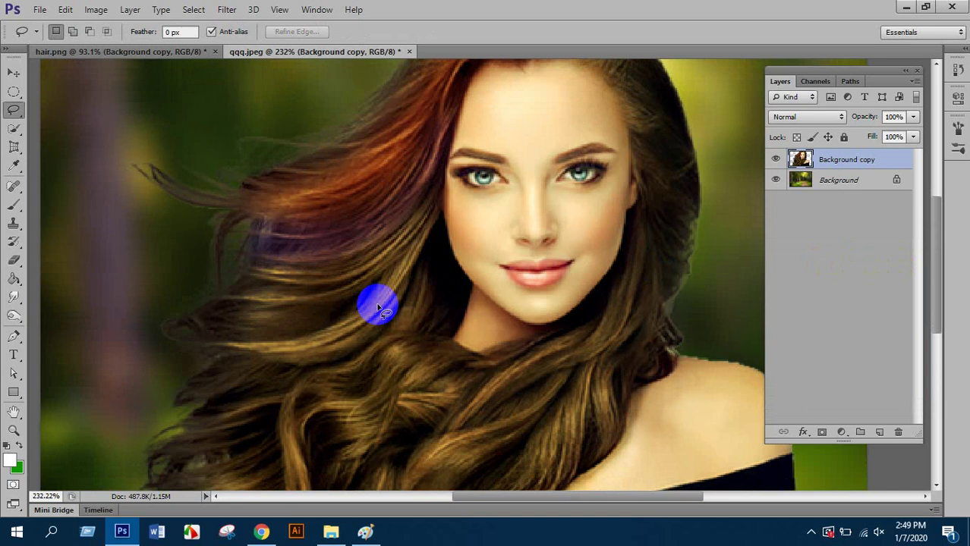
mouse_move(262, 263)
left_mouse_down()
mouse_move(238, 277)
mouse_move(231, 293)
mouse_move(243, 303)
mouse_move(291, 311)
mouse_move(355, 297)
mouse_move(406, 256)
mouse_move(443, 183)
mouse_move(371, 247)
mouse_move(282, 263)
left_mouse_up()
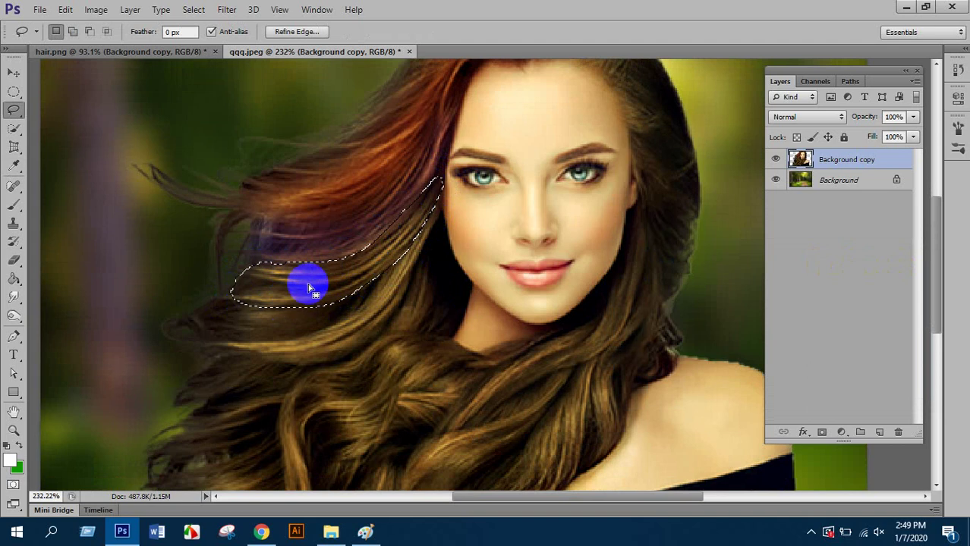
right_click(318, 289)
left_click(359, 260)
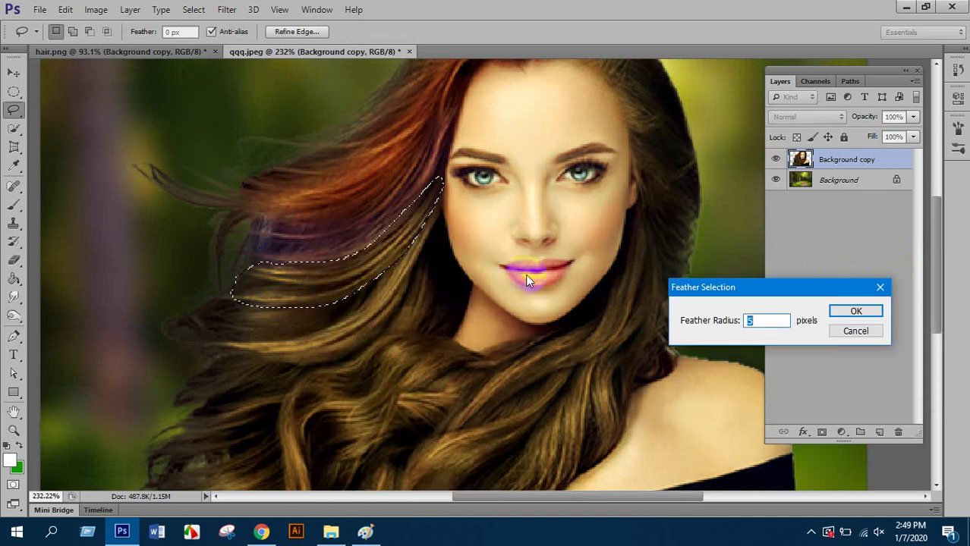
type("5")
key("Return")
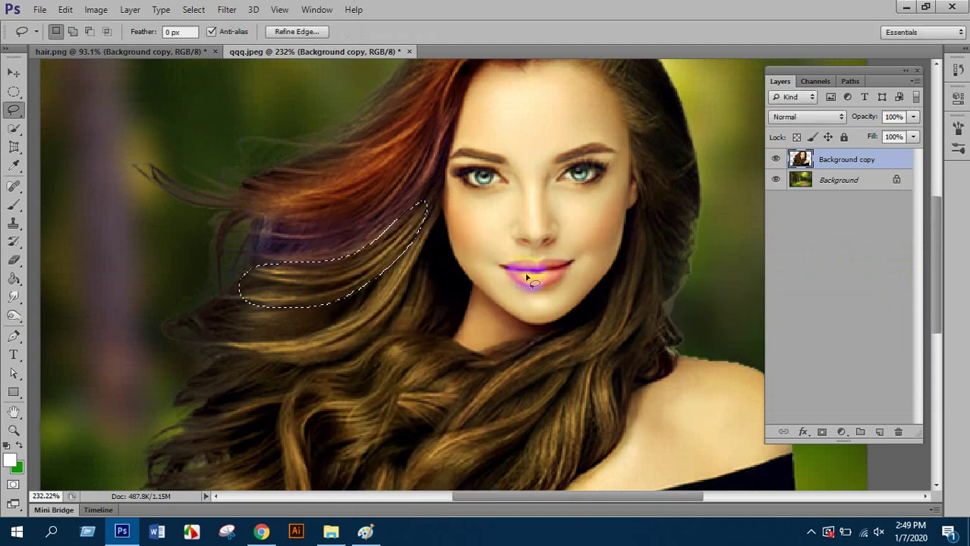
Tint the selected lock golden yellow with Color Balance levels 0, -22 and -53, and clear the selection.
key("ctrl+b")
left_click_drag(742, 334, 726, 315)
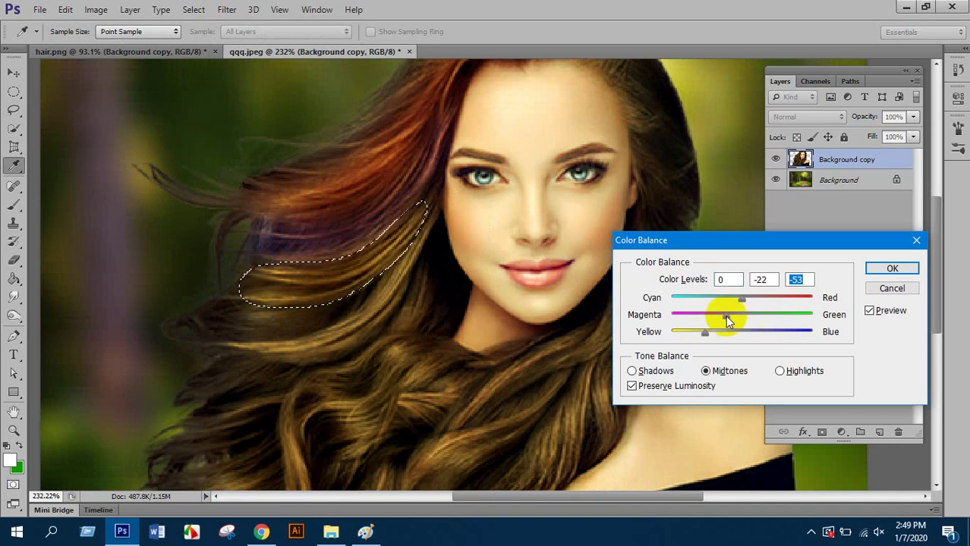
left_click(892, 268)
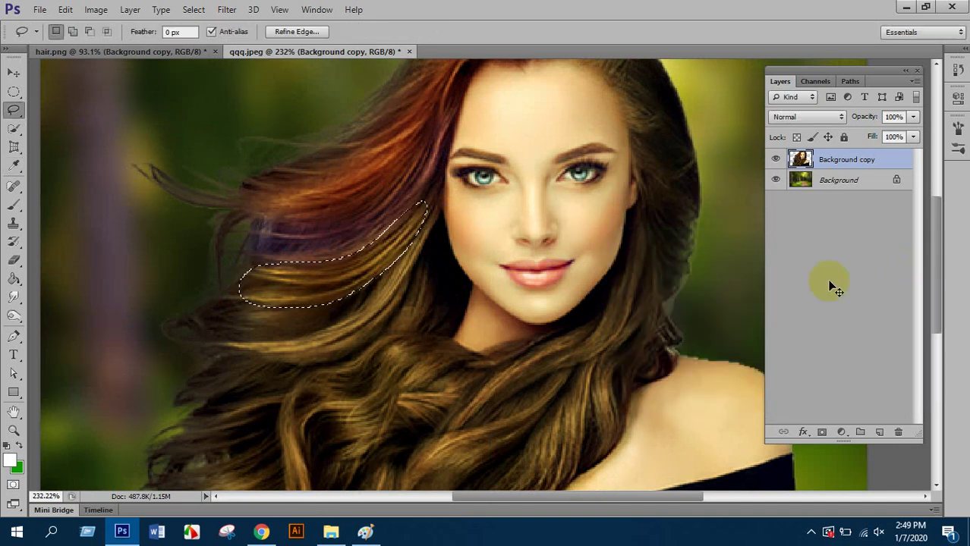
left_click(391, 308)
Select the hair lock below the golden one with the Lasso tool and feather it by 8 pixels.
scroll(391, 308, "down", 2)
mouse_move(253, 256)
left_mouse_down()
mouse_move(216, 259)
mouse_move(203, 278)
mouse_move(212, 293)
mouse_move(298, 307)
mouse_move(361, 284)
mouse_move(412, 227)
mouse_move(443, 140)
mouse_move(380, 217)
mouse_move(315, 241)
mouse_move(257, 249)
left_mouse_up()
right_click(258, 249)
left_click(285, 260)
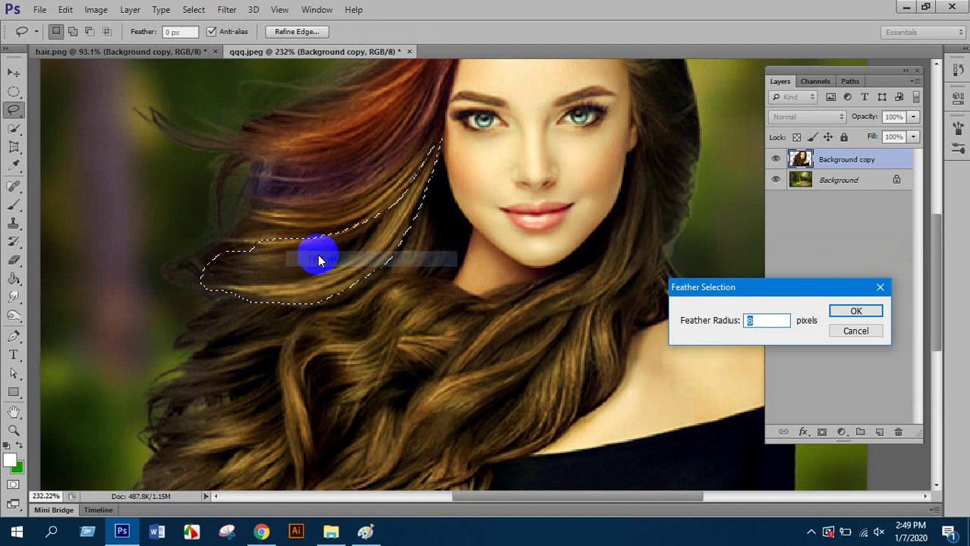
left_click(834, 311)
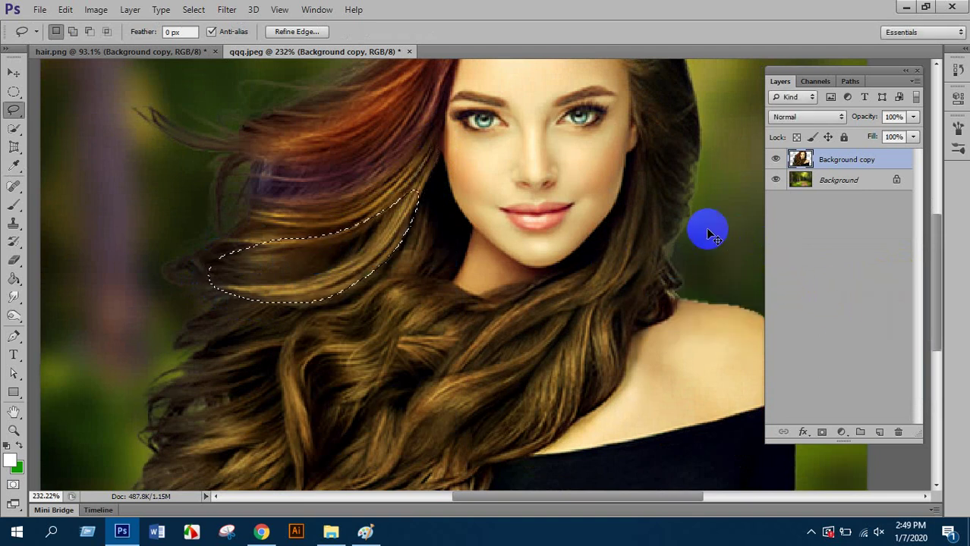
Turn the selected lock green with Color Balance, setting the cyan-red level to -60, and clear the selection.
key("ctrl+b")
left_click_drag(743, 297, 699, 296)
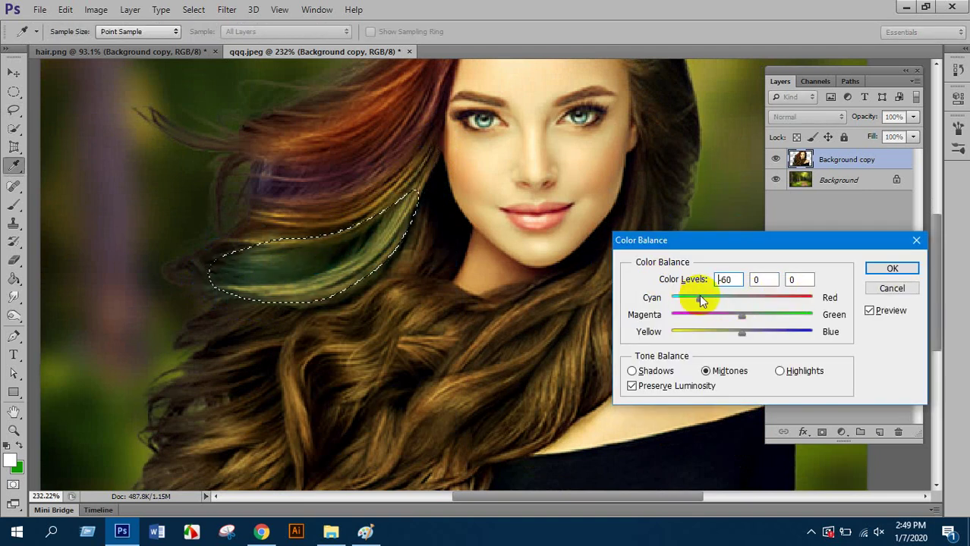
left_click(892, 270)
key("ctrl+d")
Select the curling lock running from the neck down through the lower curls with the Lasso tool and feather it by 10 pixels.
scroll(431, 274, "down", 5)
scroll(419, 312, "up", 6)
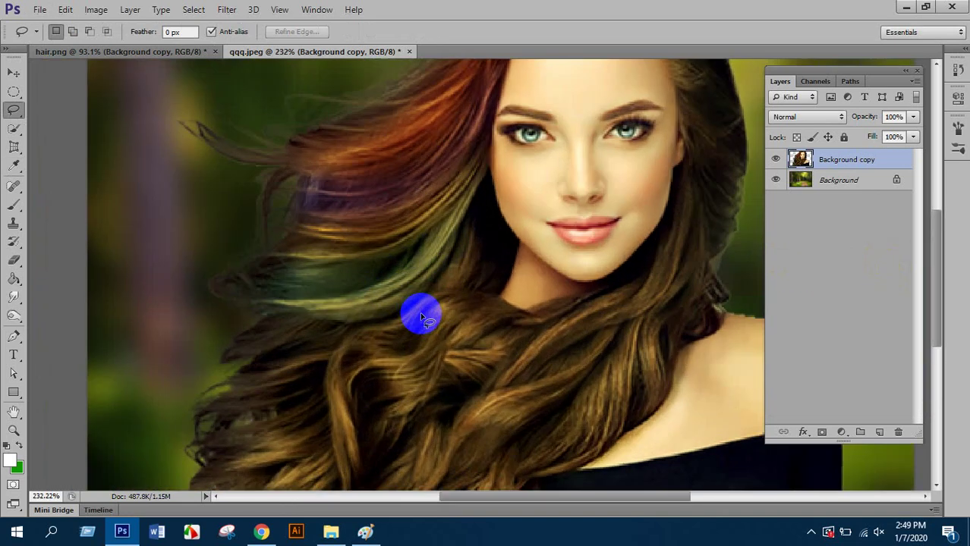
scroll(484, 287, "down", 2)
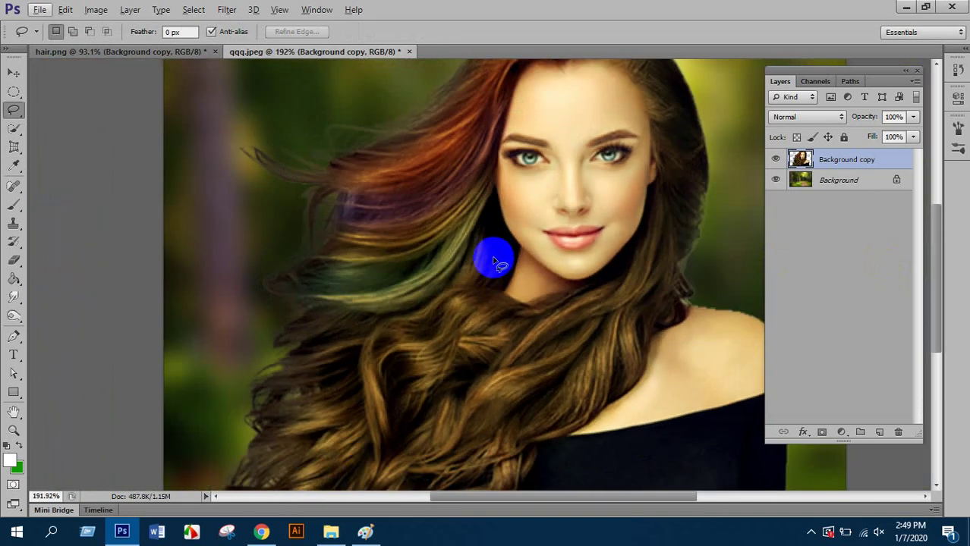
mouse_move(491, 277)
left_mouse_down()
mouse_move(383, 324)
mouse_move(361, 363)
mouse_move(367, 478)
mouse_move(381, 474)
mouse_move(392, 418)
mouse_move(386, 355)
mouse_move(410, 337)
mouse_move(451, 335)
mouse_move(512, 291)
mouse_move(491, 291)
mouse_move(503, 273)
mouse_move(495, 235)
mouse_move(457, 309)
left_mouse_up()
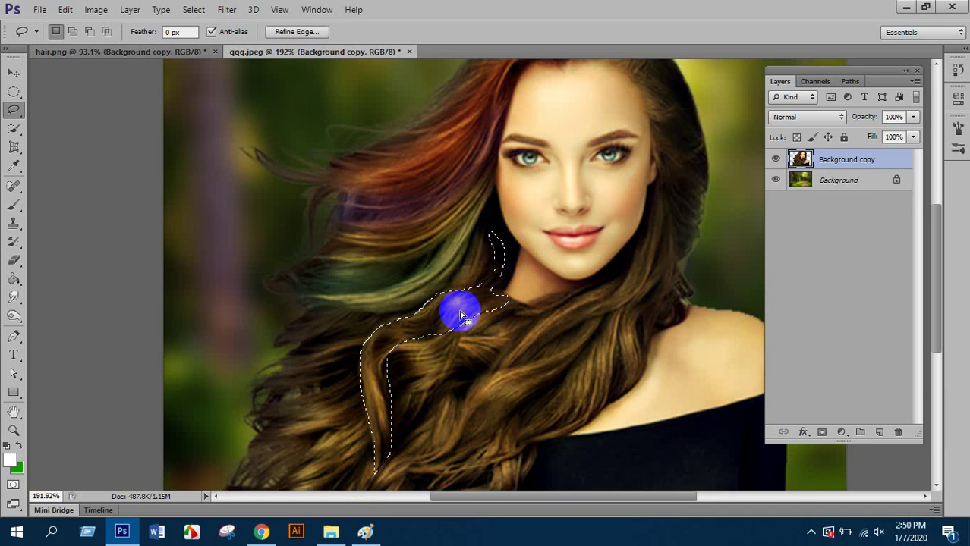
right_click(461, 310)
left_click(492, 51)
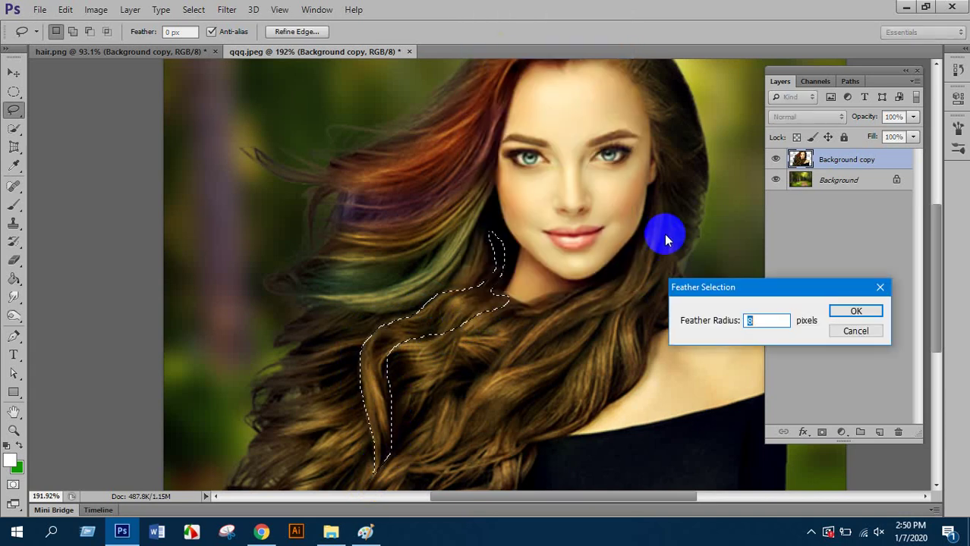
left_click_drag(740, 288, 639, 265)
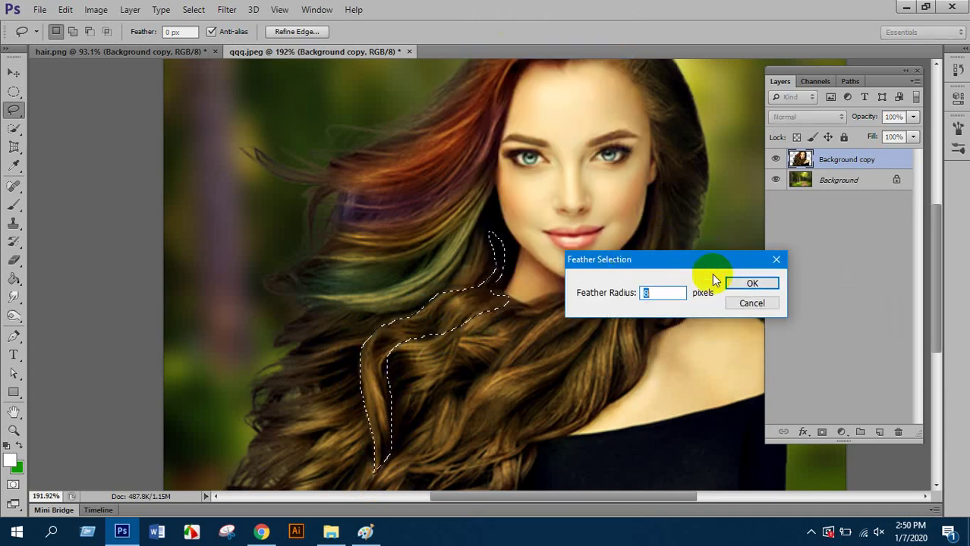
type("10")
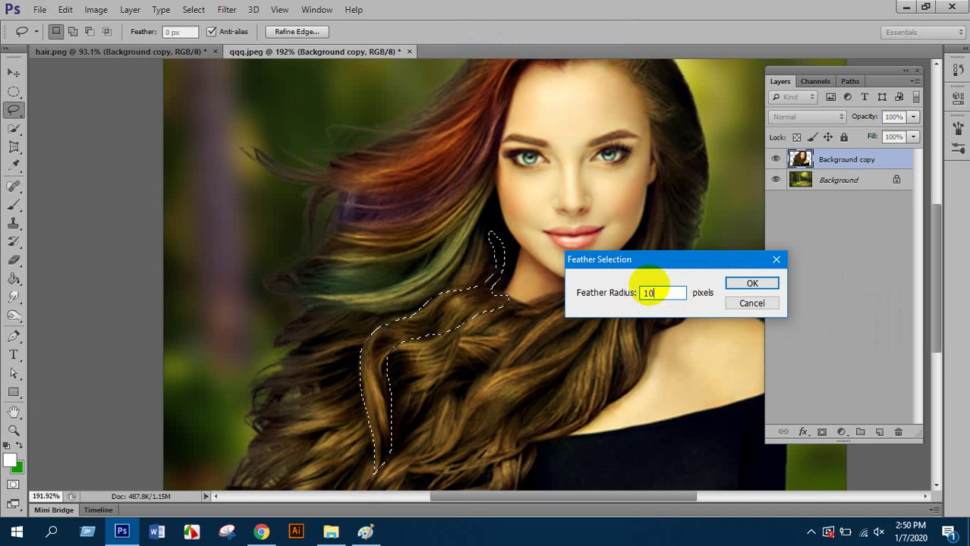
key("Return")
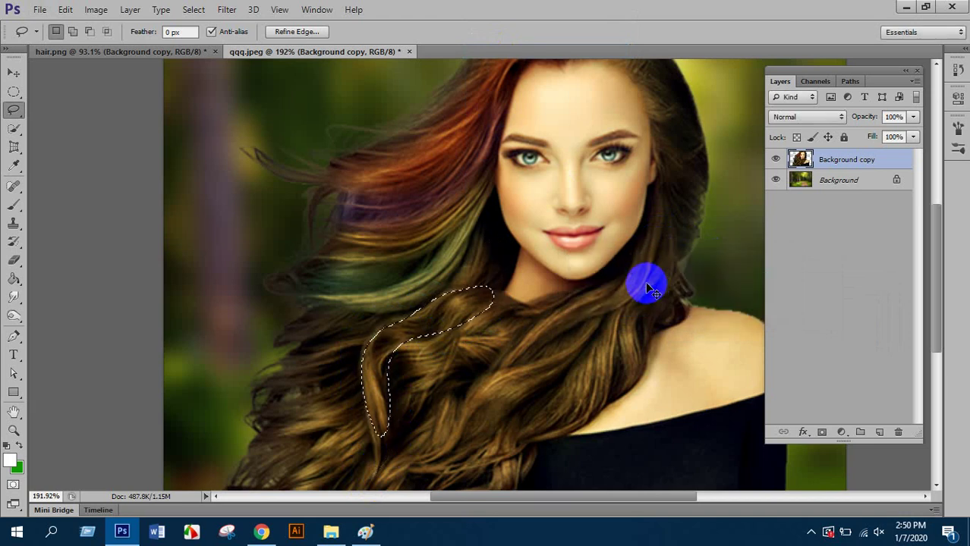
Turn the selected lock auburn red with Color Balance, using cyan-red +31, yellow-blue -32 and a strong magenta shift, and clear the selection.
key("ctrl+b")
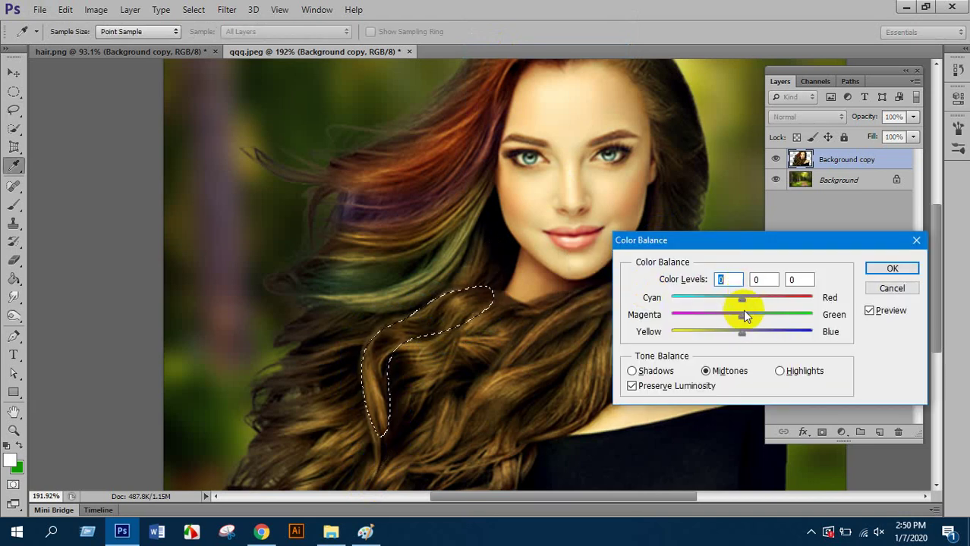
left_click_drag(742, 315, 684, 322)
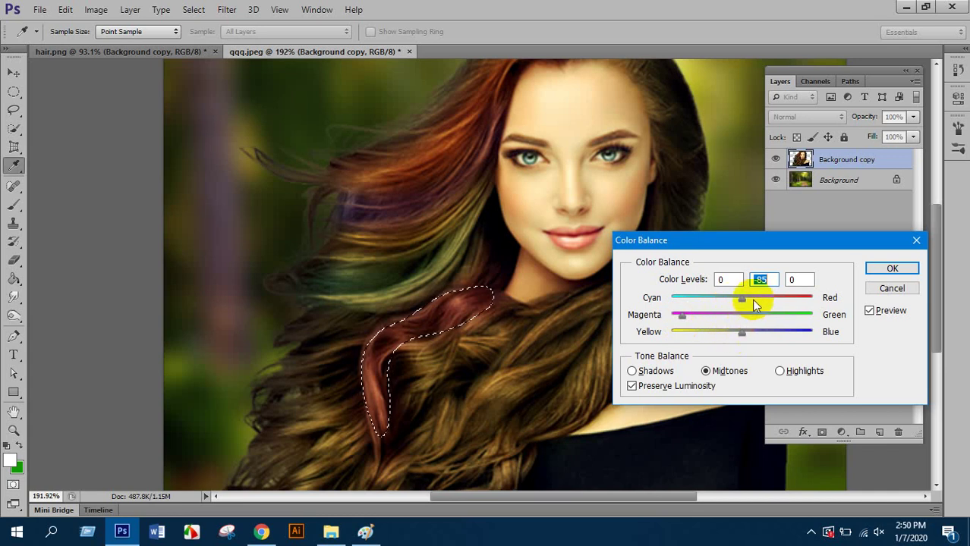
left_click_drag(751, 299, 764, 299)
left_click_drag(737, 331, 718, 331)
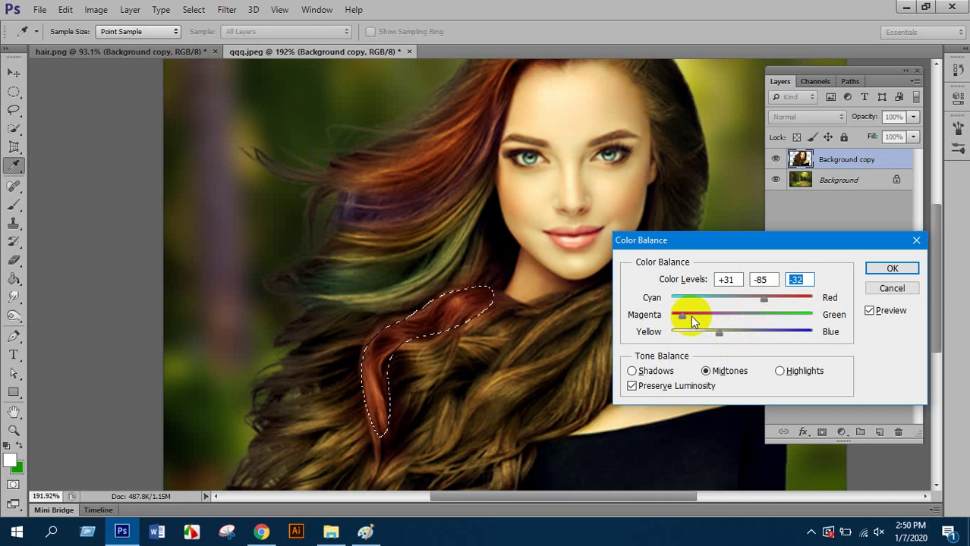
left_click(691, 315)
left_click(892, 268)
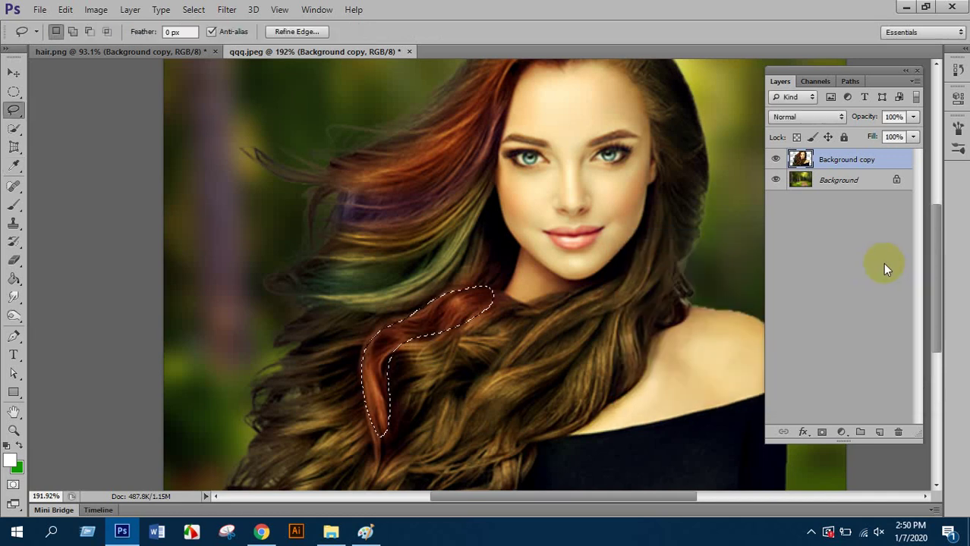
key("ctrl+d")
Select the diagonal hair lock running from below the neck to the lower curls with the Lasso tool and feather it by 10 pixels.
scroll(477, 334, "down", 2)
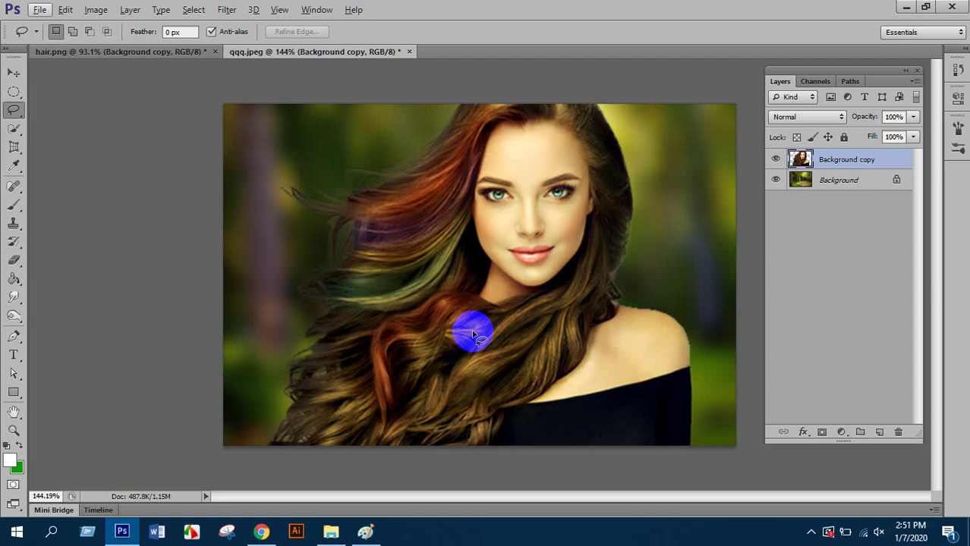
scroll(368, 346, "up", 4)
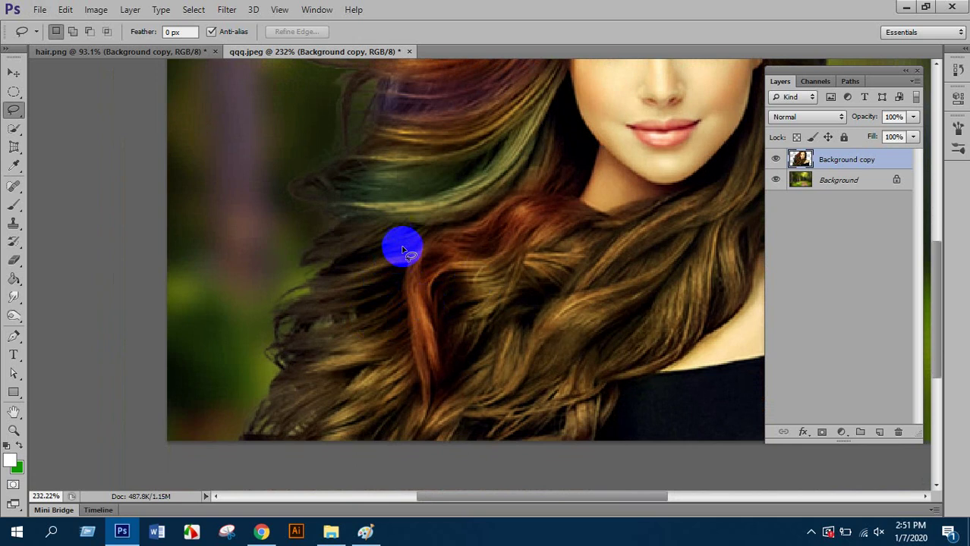
left_click_drag(507, 306, 364, 331)
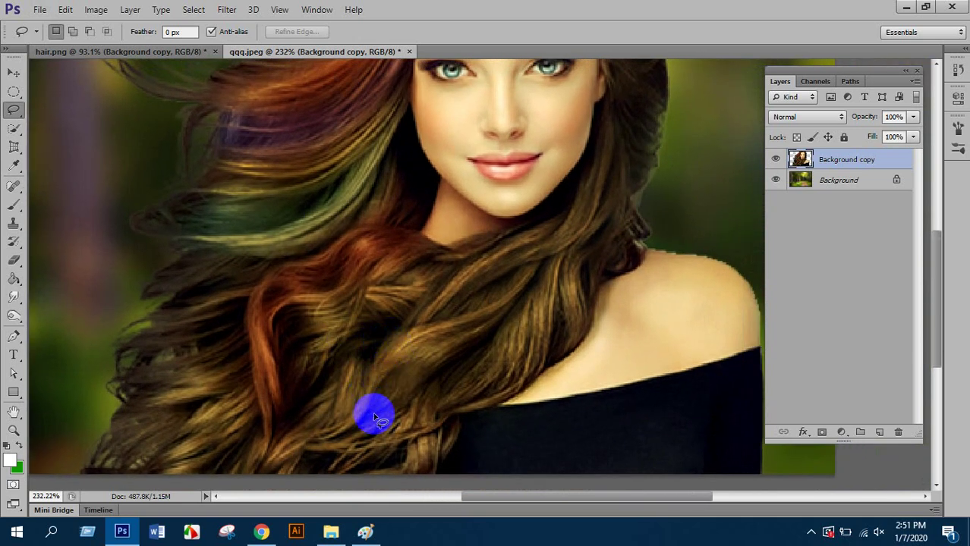
mouse_move(311, 447)
left_mouse_down()
mouse_move(351, 419)
mouse_move(403, 331)
mouse_move(540, 264)
mouse_move(465, 350)
mouse_move(376, 429)
mouse_move(319, 461)
mouse_move(279, 454)
left_mouse_up()
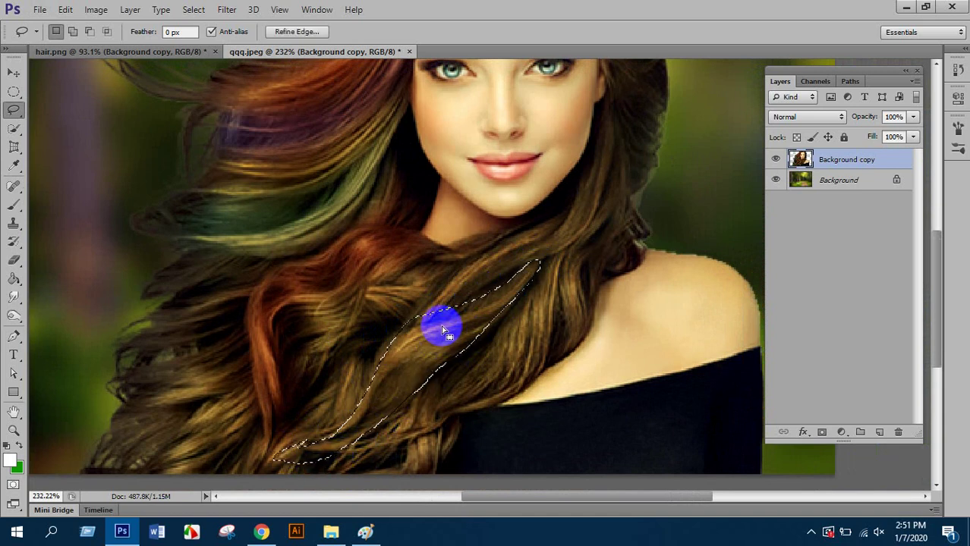
right_click(441, 326)
left_click(484, 65)
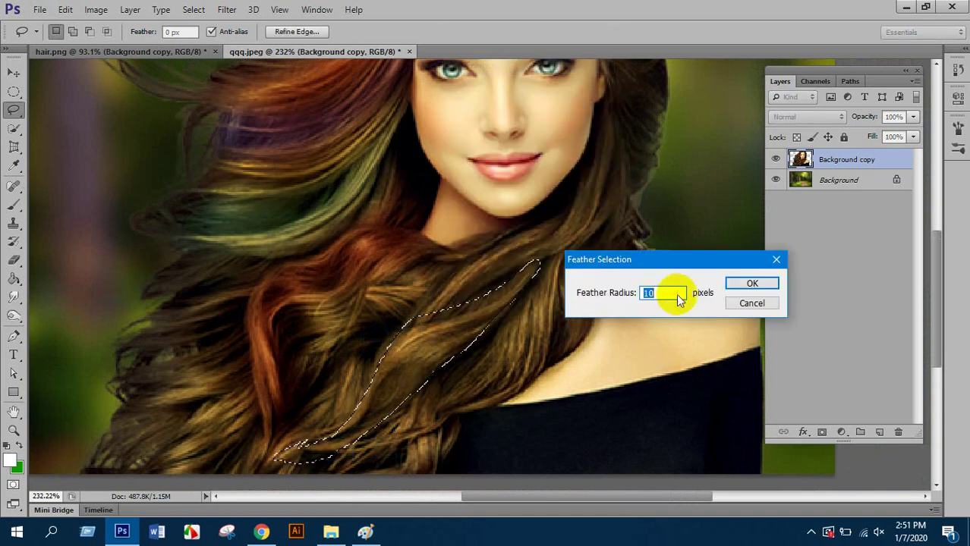
key("Return")
Tint the selected diagonal lock pinkish magenta with Color Balance by shifting strongly toward magenta, and clear the selection.
key("ctrl+b")
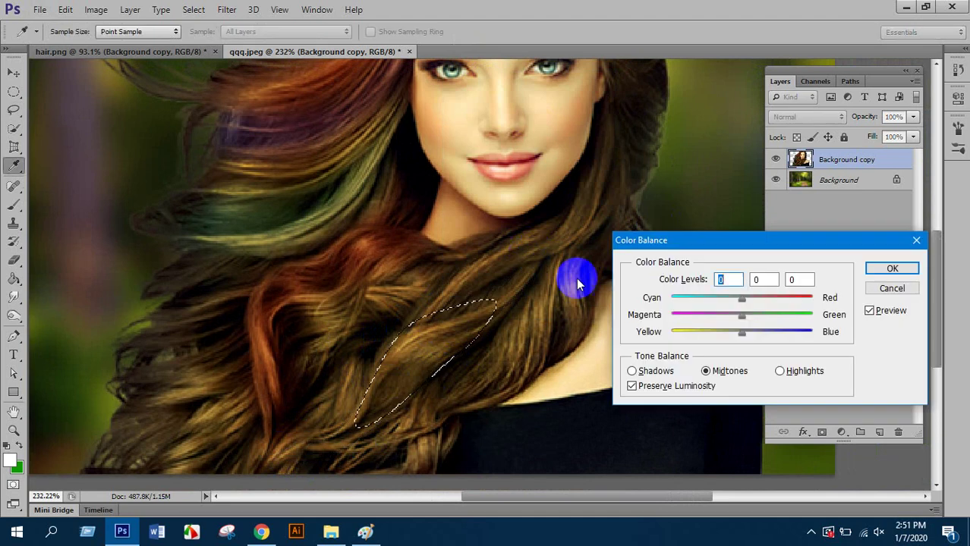
left_click_drag(690, 314, 677, 321)
left_click(892, 268)
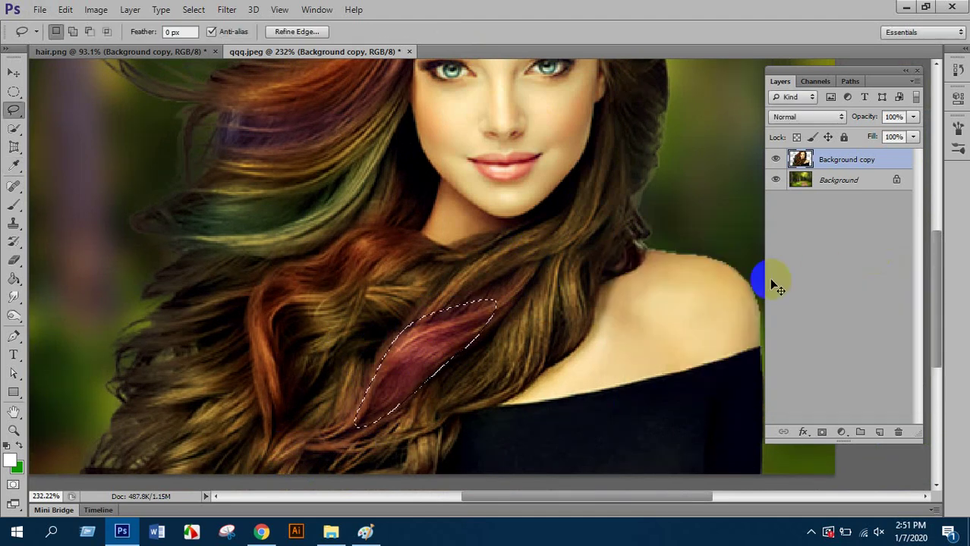
left_click(467, 303)
Select the lock above the magenta one, running up beside the jaw, with the Lasso tool and feather it by 10 pixels.
mouse_move(415, 314)
left_mouse_down()
mouse_move(565, 207)
mouse_move(591, 178)
mouse_move(614, 113)
mouse_move(608, 173)
mouse_move(622, 141)
mouse_move(624, 167)
mouse_move(615, 218)
left_mouse_up()
mouse_move(569, 260)
left_mouse_down()
mouse_move(479, 288)
mouse_move(412, 328)
left_mouse_up()
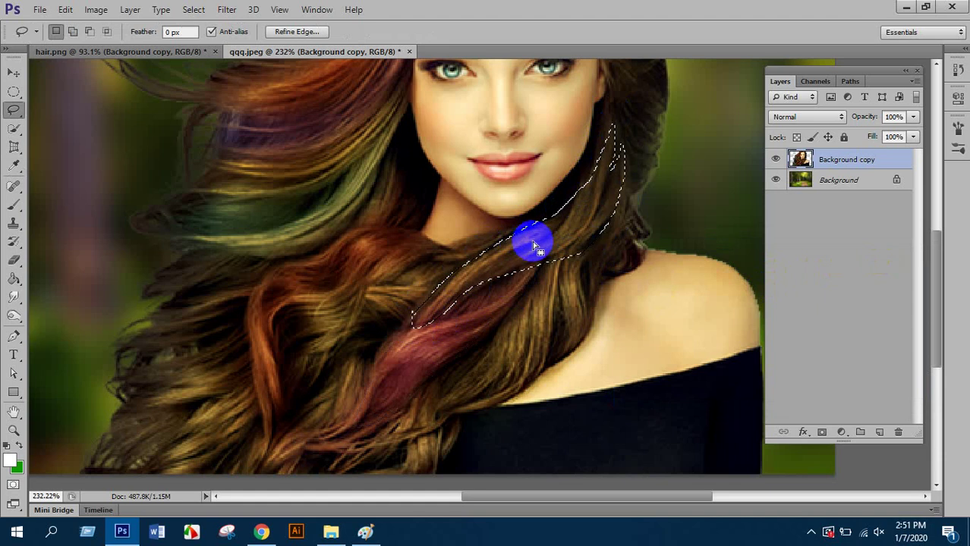
right_click(552, 258)
left_click(593, 259)
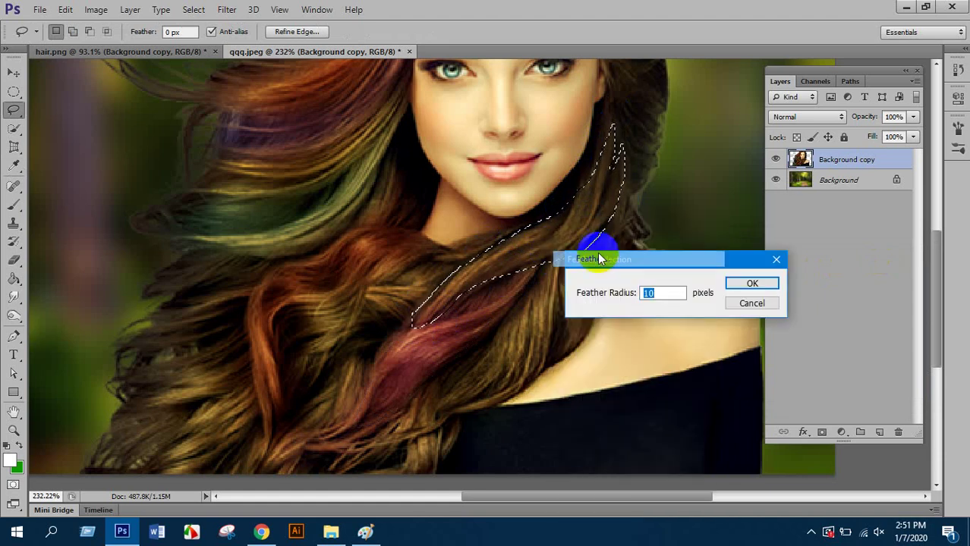
key("Return")
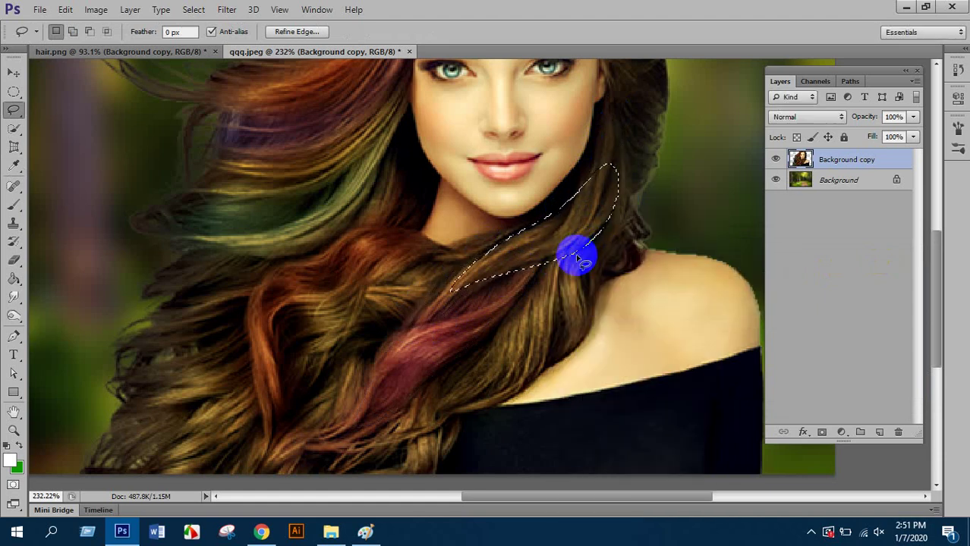
Turn the selected lock blue with Color Balance by shifting toward blue and cyan, and clear the selection.
key("ctrl+b")
left_click_drag(765, 327, 829, 329)
left_click_drag(732, 300, 697, 295)
left_click(892, 269)
key("ctrl+d")
scroll(548, 331, "down", 5)
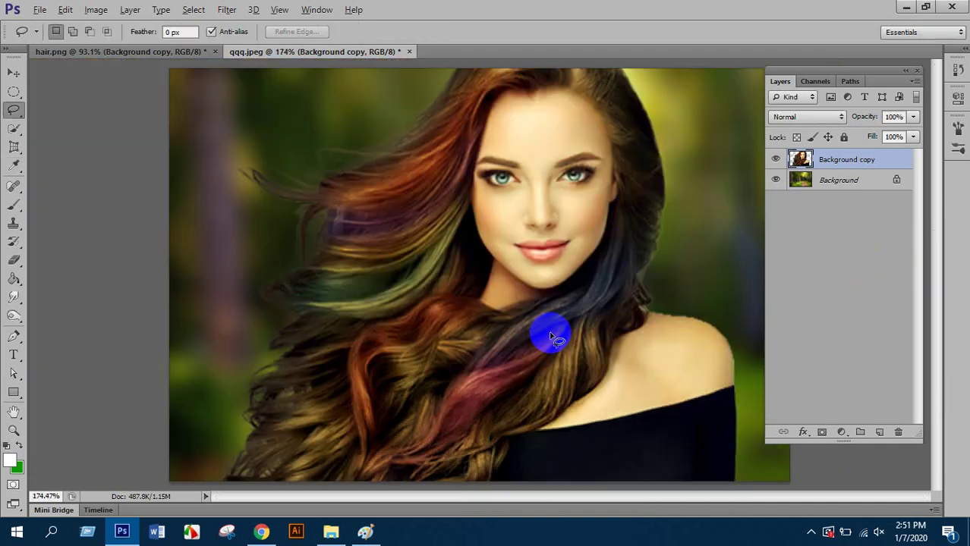
Select the flyaway strands along the outer edge of the windblown hair with the Lasso tool and feather the selection by 10 pixels.
scroll(362, 340, "up", 3)
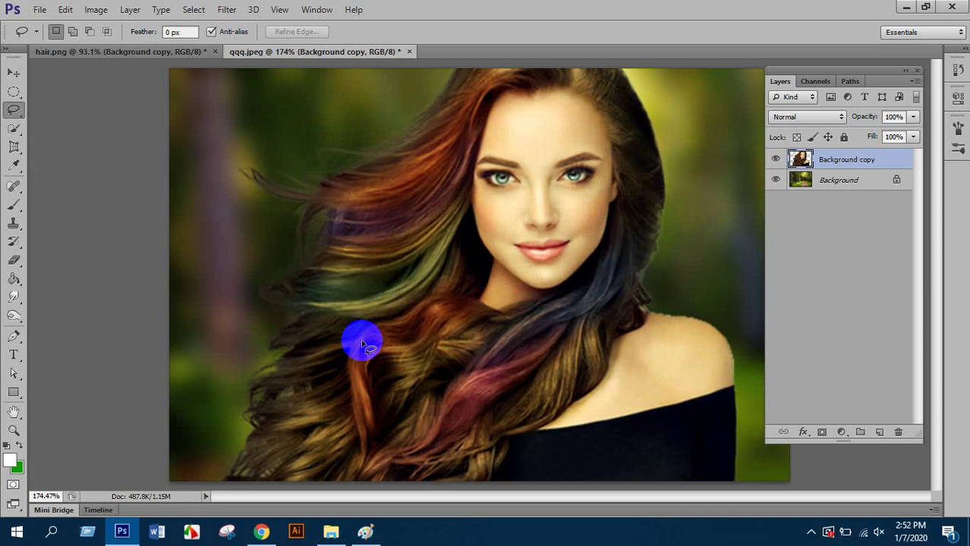
scroll(440, 357, "down", 3)
scroll(403, 337, "up", 1)
scroll(595, 190, "up", 3)
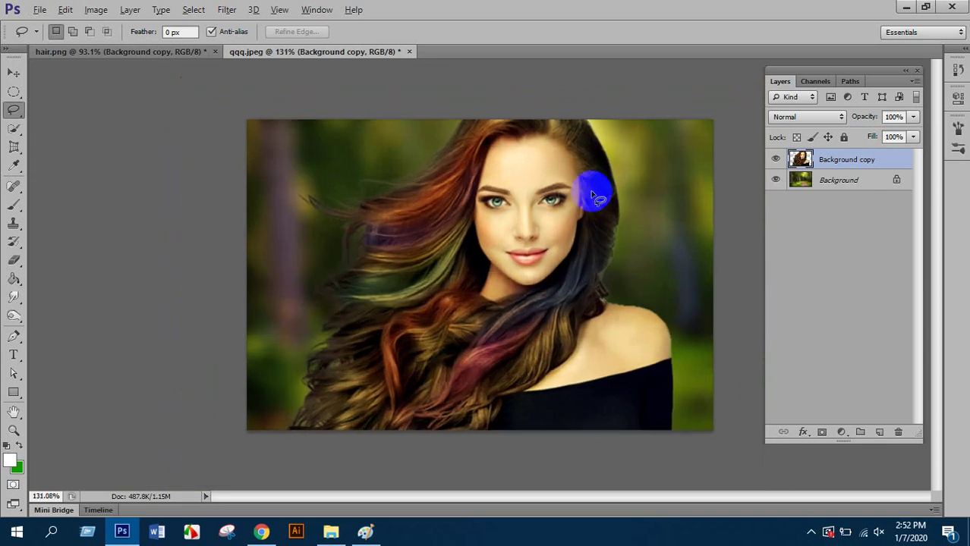
scroll(384, 185, "down", 2)
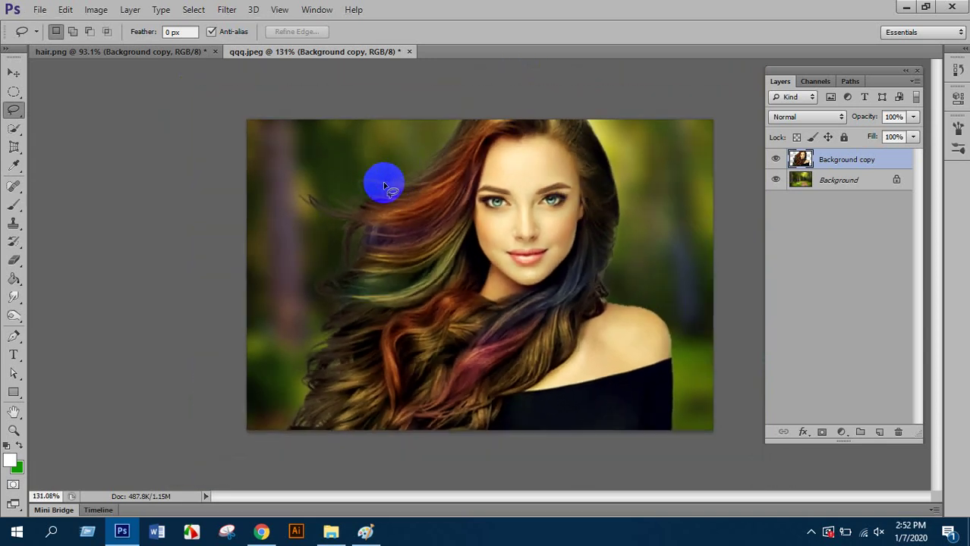
scroll(376, 179, "up", 3)
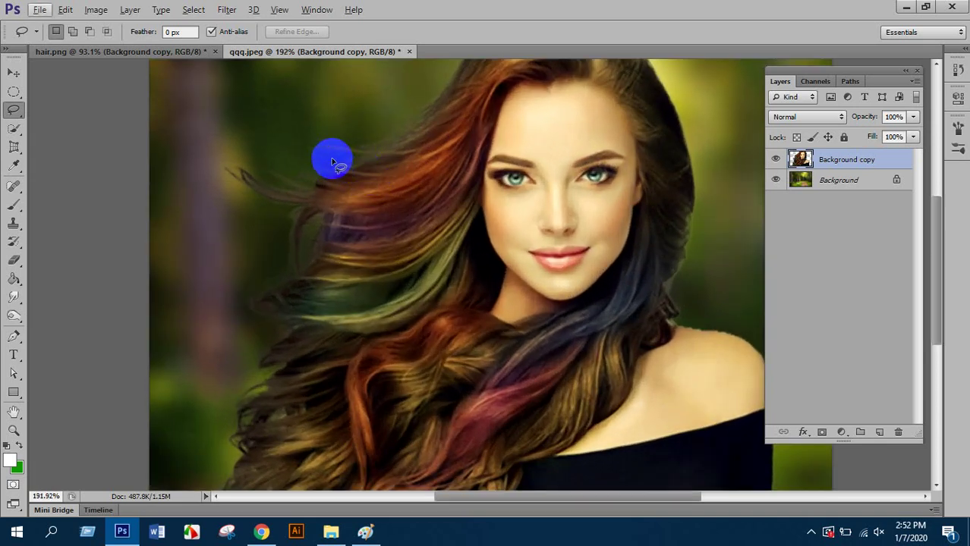
mouse_move(320, 130)
left_mouse_down()
mouse_move(253, 139)
mouse_move(194, 167)
mouse_move(249, 207)
mouse_move(271, 209)
mouse_move(260, 249)
mouse_move(229, 283)
mouse_move(254, 323)
mouse_move(311, 249)
mouse_move(323, 217)
mouse_move(318, 199)
mouse_move(348, 172)
mouse_move(435, 137)
mouse_move(457, 114)
mouse_move(454, 74)
mouse_move(307, 146)
left_mouse_up()
right_click(307, 146)
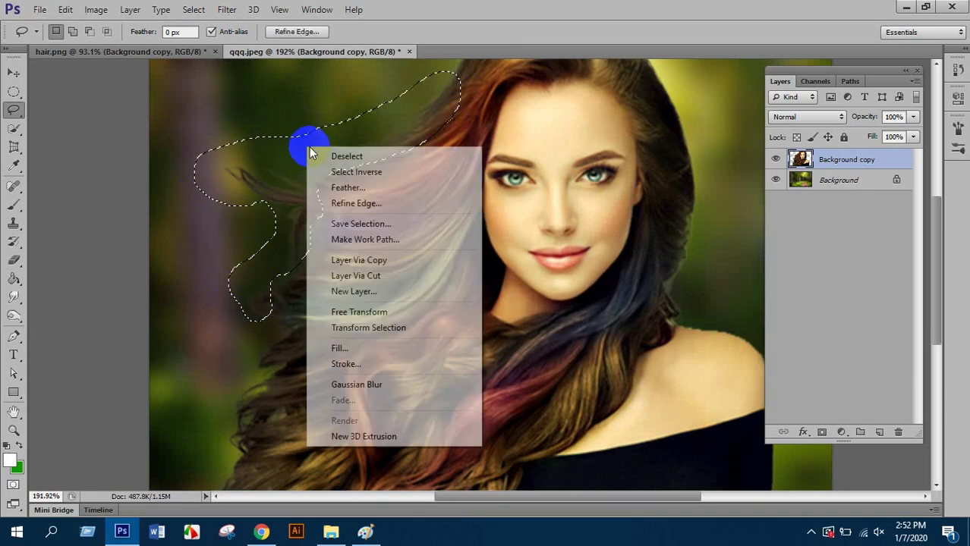
left_click(348, 189)
left_click(740, 281)
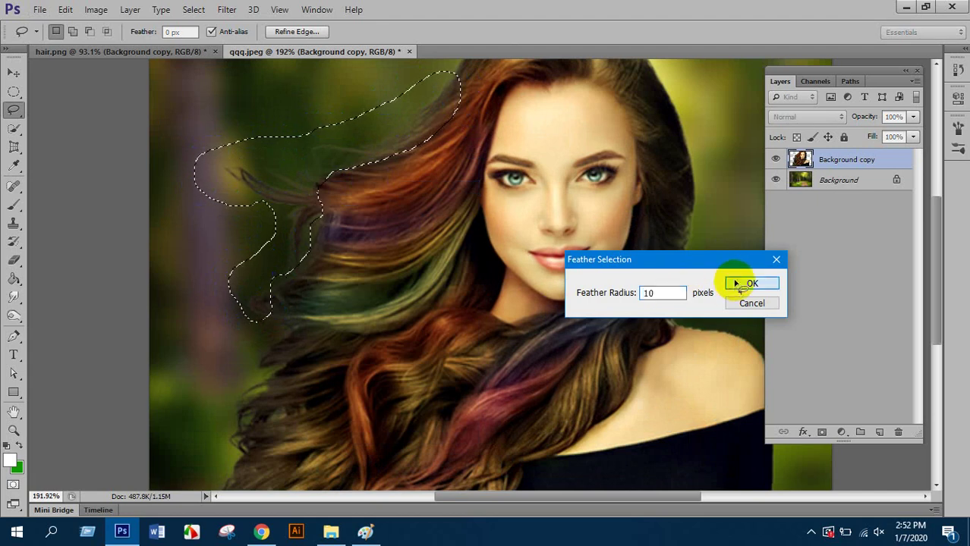
Tint the flyaway strands reddish orange with Color Balance, shifting toward red and setting yellow-blue to -60.
key("ctrl+b")
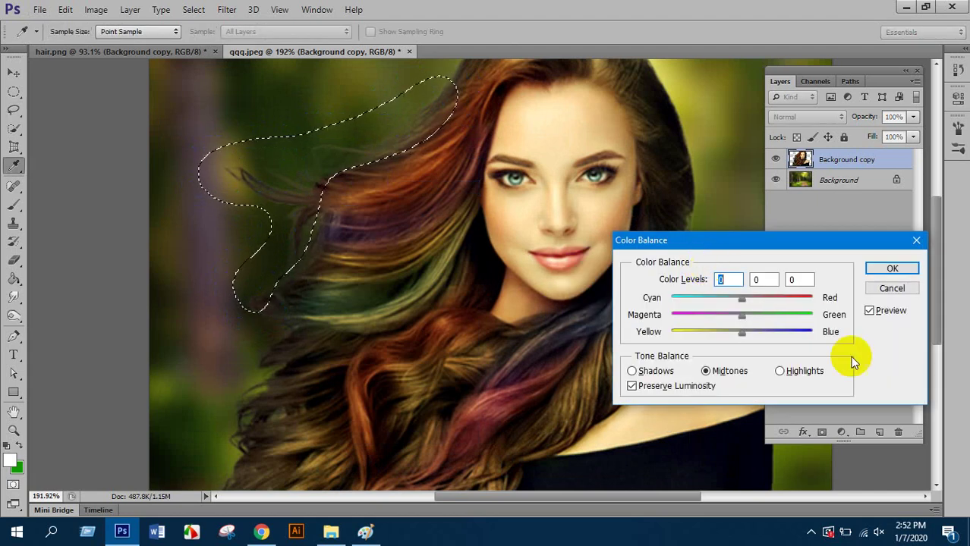
left_click_drag(722, 331, 699, 330)
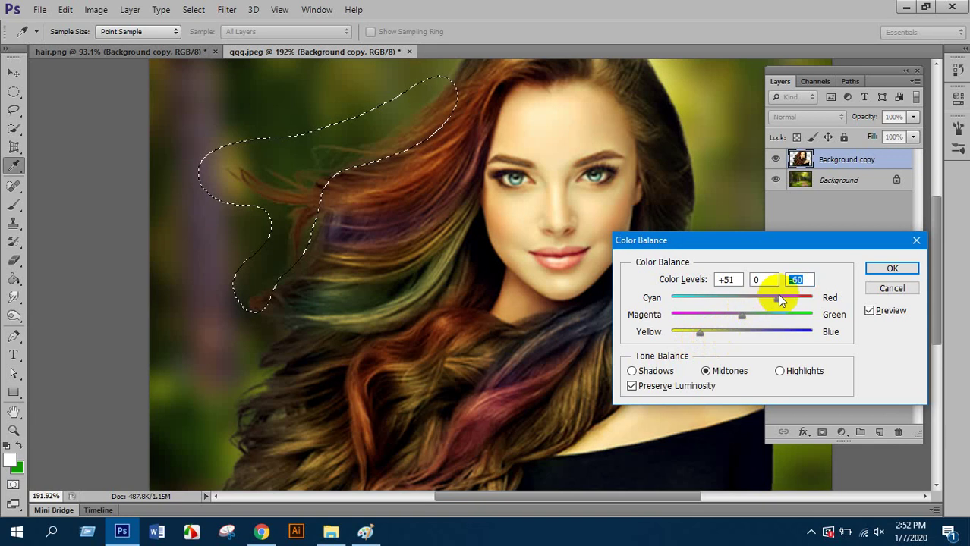
left_click_drag(781, 294, 767, 294)
left_click(890, 268)
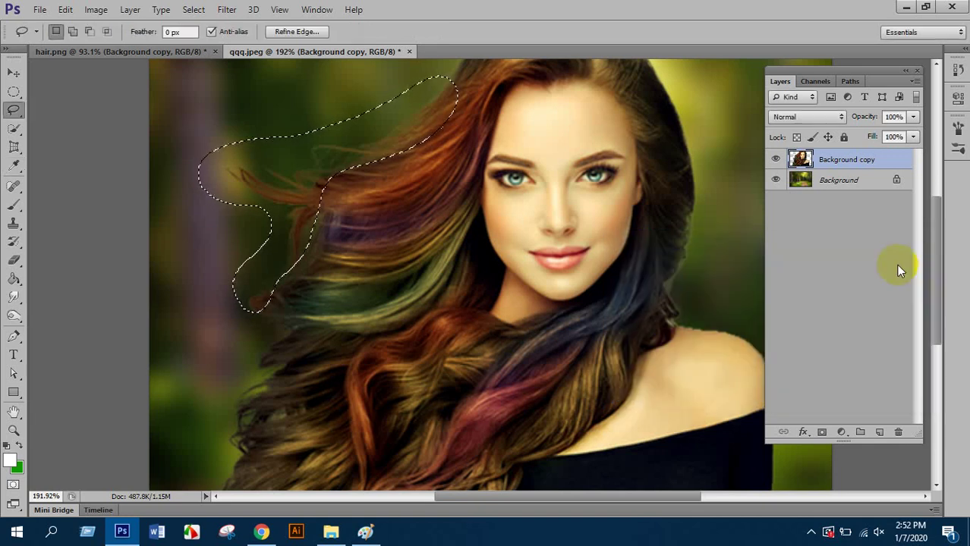
Darken the flyaway strands with Levels by setting the black input level to 22, and clear the selection.
key("ctrl+l")
left_click_drag(597, 292, 611, 293)
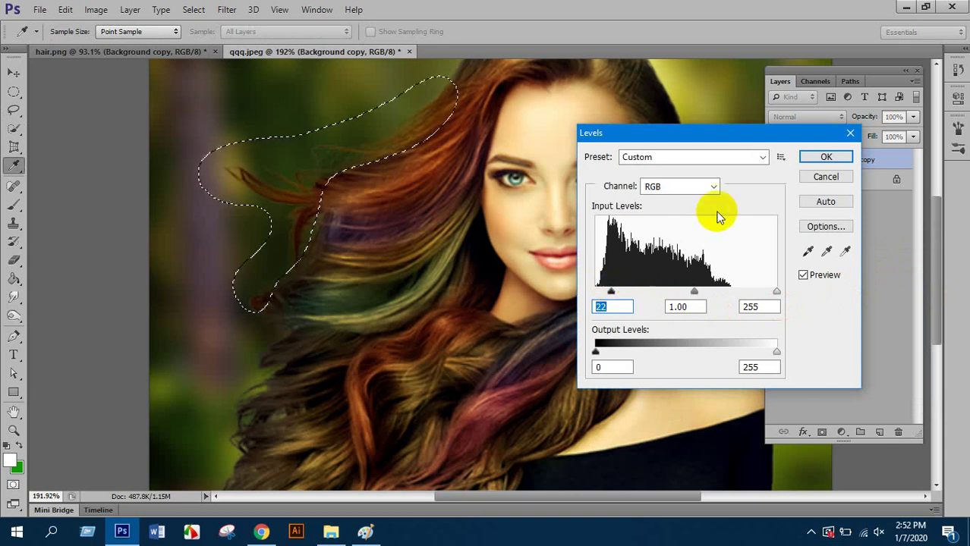
left_click(823, 159)
left_click(375, 329)
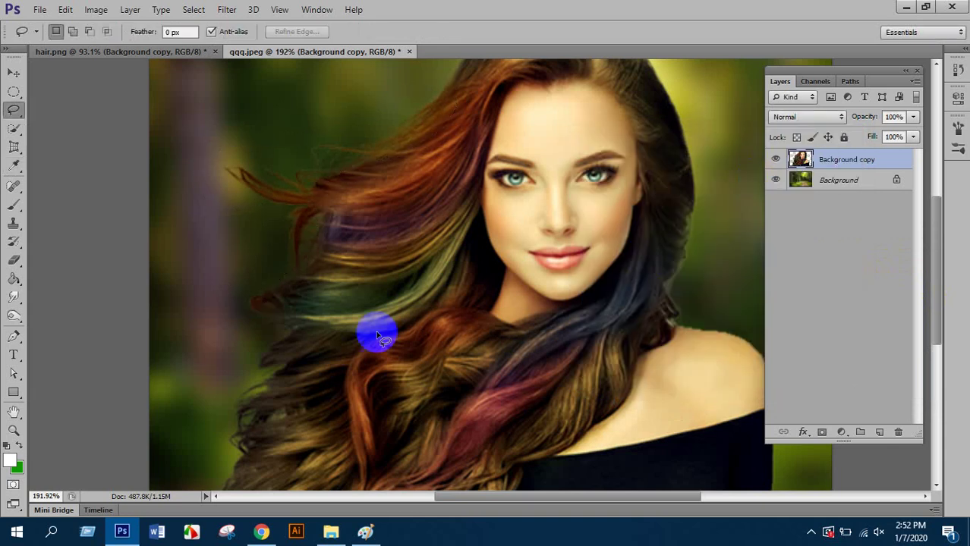
Examine the recoloured hair against the forest background at different zoom levels.
scroll(375, 329, "down", 3)
scroll(314, 316, "up", 2)
scroll(304, 325, "down", 4)
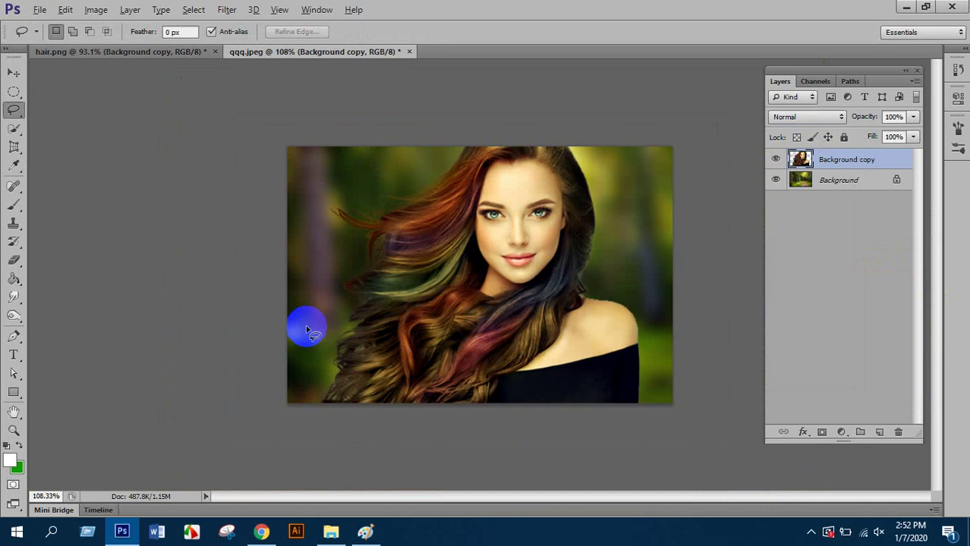
scroll(539, 240, "up", 1)
scroll(461, 249, "down", 1)
scroll(461, 241, "up", 3)
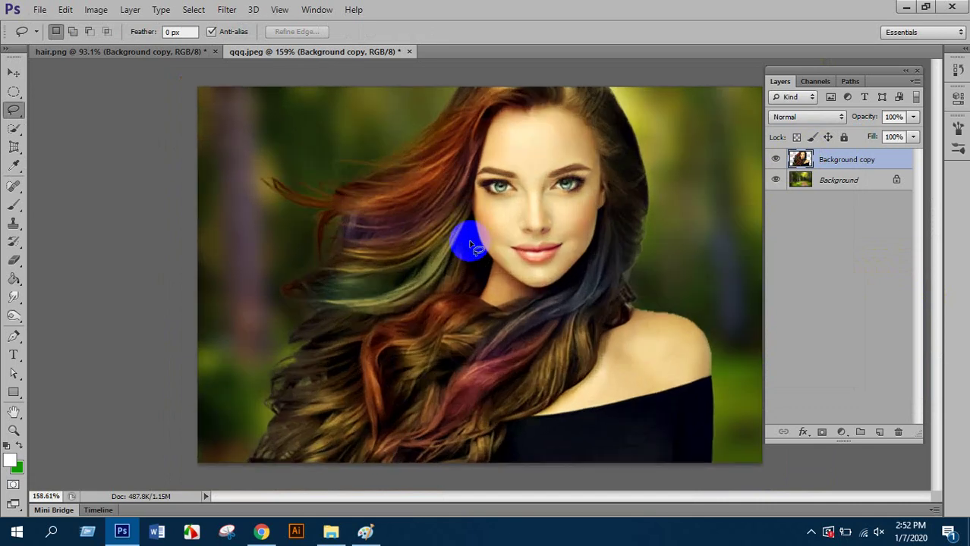
scroll(471, 246, "down", 1)
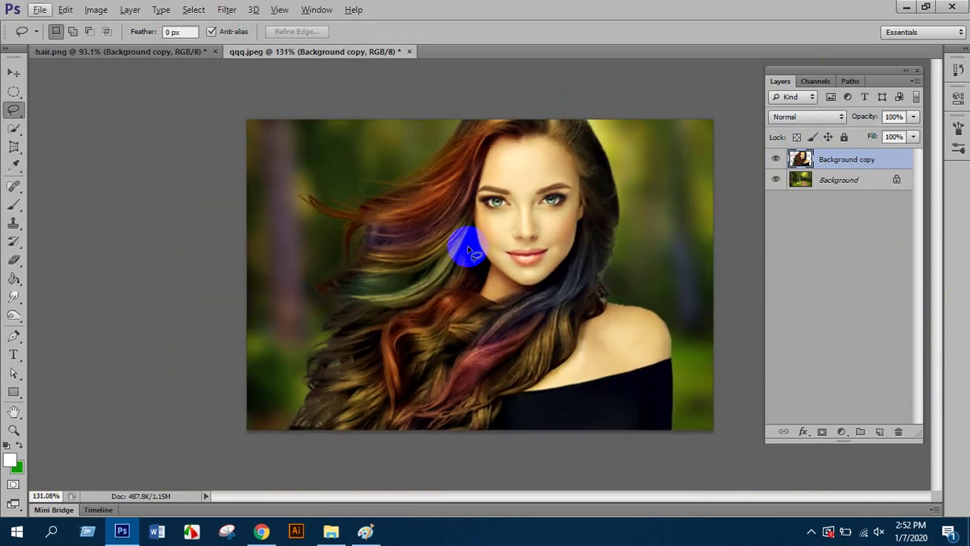
Darken the shadowed hair beside the cheek and neck with the Burn tool on midtones at 50% exposure.
left_click(14, 314)
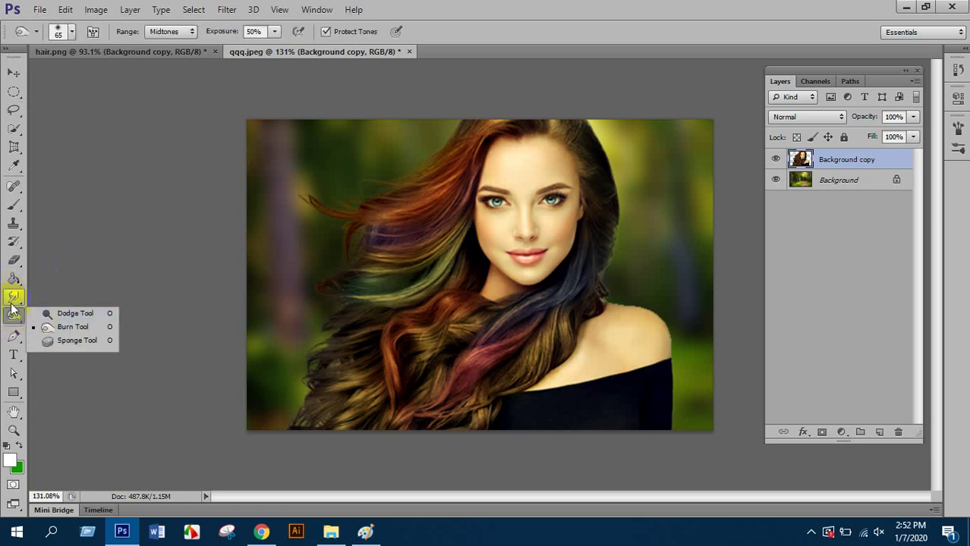
left_click(64, 326)
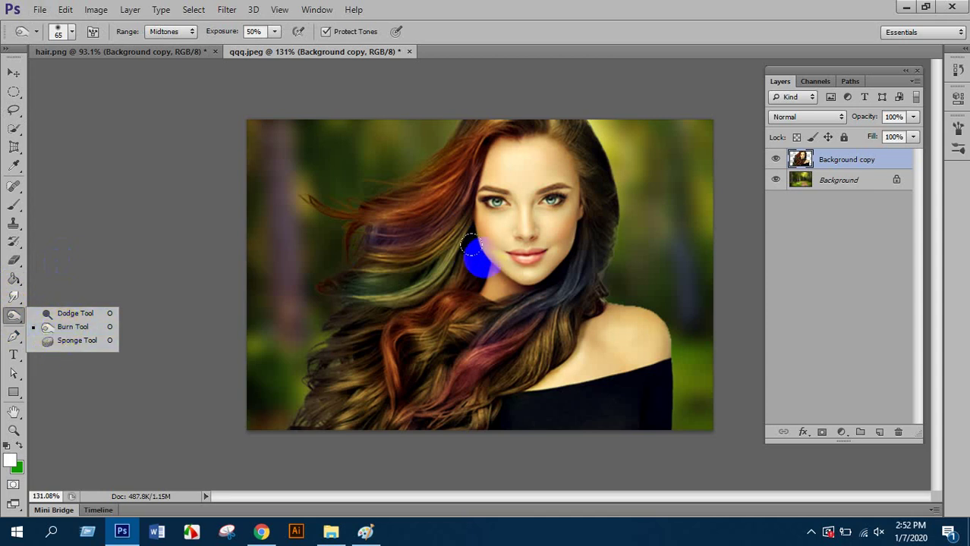
mouse_move(477, 249)
left_mouse_down()
mouse_move(479, 266)
mouse_move(462, 263)
left_mouse_up()
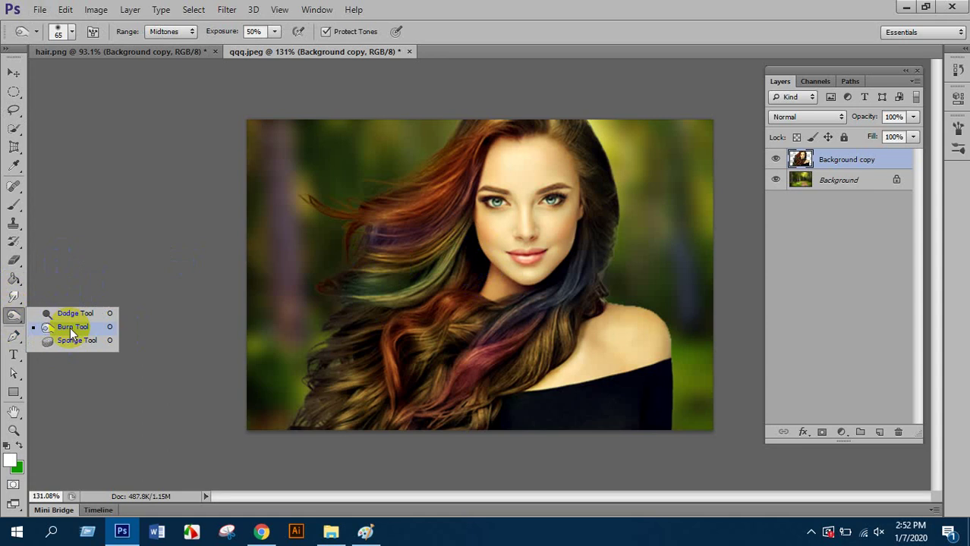
Lighten the coloured hair locks with the Dodge tool on midtones at 50% exposure and brush size 65.
left_click(49, 313)
left_click(78, 312)
mouse_move(377, 287)
left_mouse_down()
mouse_move(488, 215)
mouse_move(536, 155)
left_mouse_up()
Try lightening the forehead, cheeks and nose with the Dodge tool on midtones at 50% exposure and brush size 30, and undo the strokes.
scroll(520, 228, "up", 5)
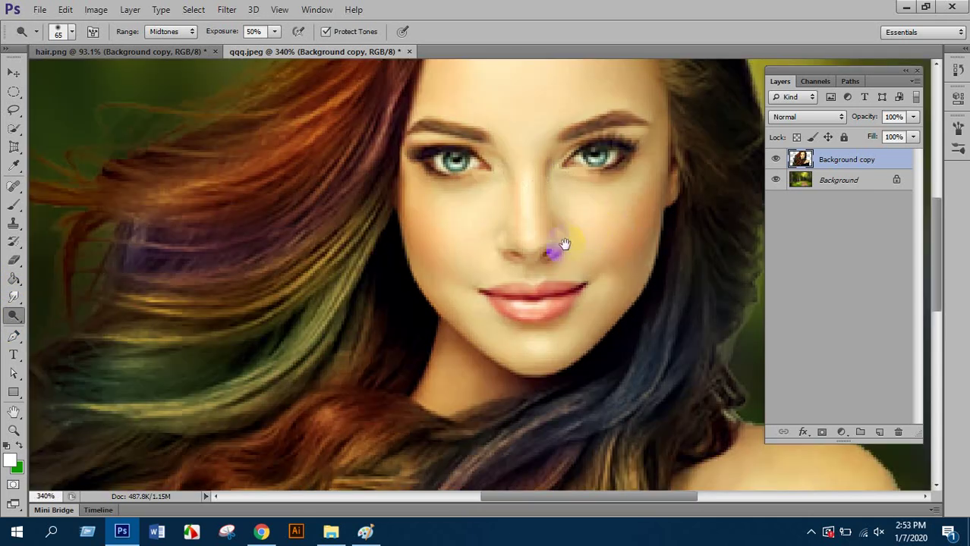
left_click_drag(564, 245, 451, 285)
key("bracketleft")
key("bracketleft")
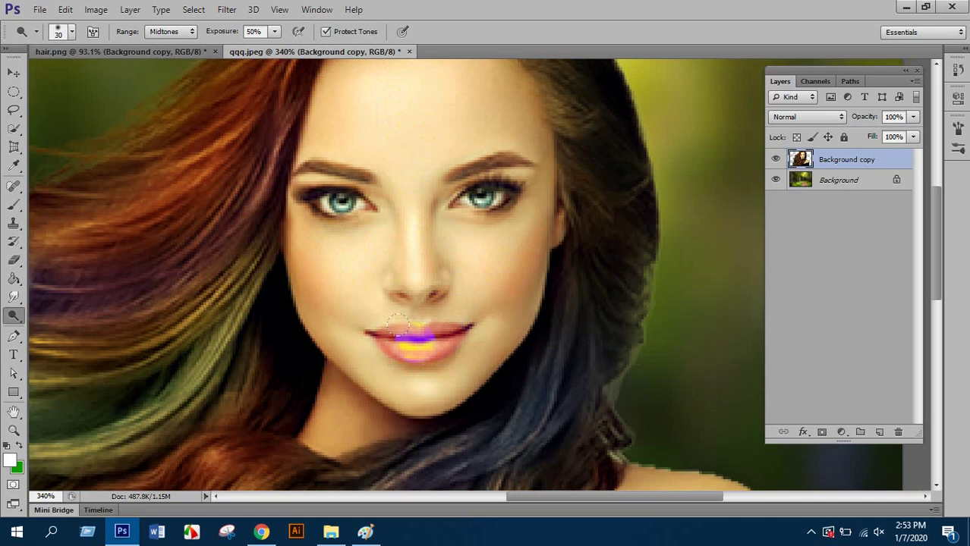
scroll(368, 292, "up", 4)
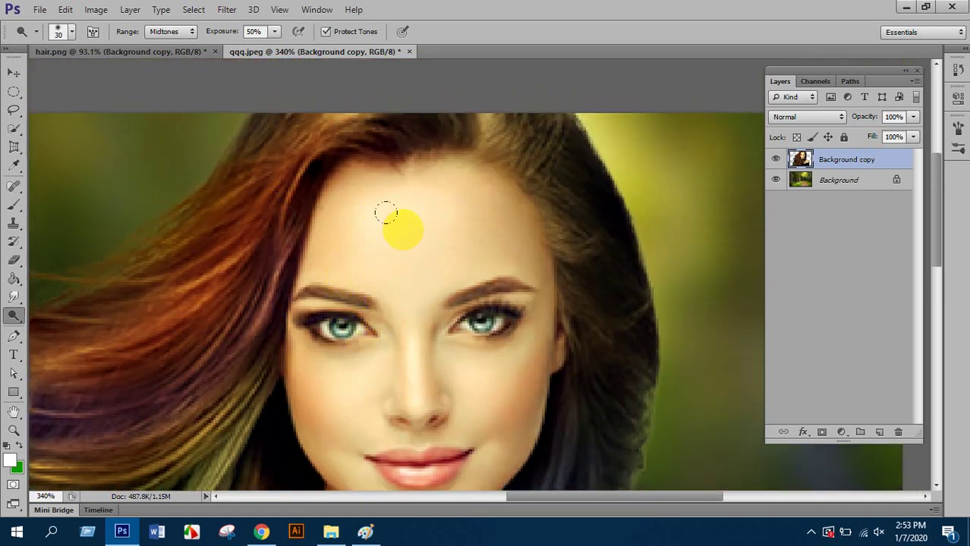
mouse_move(386, 214)
left_mouse_down()
mouse_move(399, 223)
mouse_move(486, 209)
left_mouse_up()
mouse_move(453, 182)
left_mouse_down()
mouse_move(416, 233)
mouse_move(450, 223)
mouse_move(420, 182)
mouse_move(390, 234)
mouse_move(435, 192)
mouse_move(378, 236)
mouse_move(400, 190)
mouse_move(390, 256)
mouse_move(399, 243)
mouse_move(380, 239)
mouse_move(393, 215)
mouse_move(445, 211)
mouse_move(401, 187)
mouse_move(365, 192)
mouse_move(397, 222)
mouse_move(364, 225)
mouse_move(411, 203)
mouse_move(440, 220)
mouse_move(391, 250)
mouse_move(367, 245)
mouse_move(385, 229)
mouse_move(312, 333)
mouse_move(360, 416)
mouse_move(402, 401)
mouse_move(451, 283)
mouse_move(444, 339)
mouse_move(491, 423)
mouse_move(500, 343)
left_mouse_up()
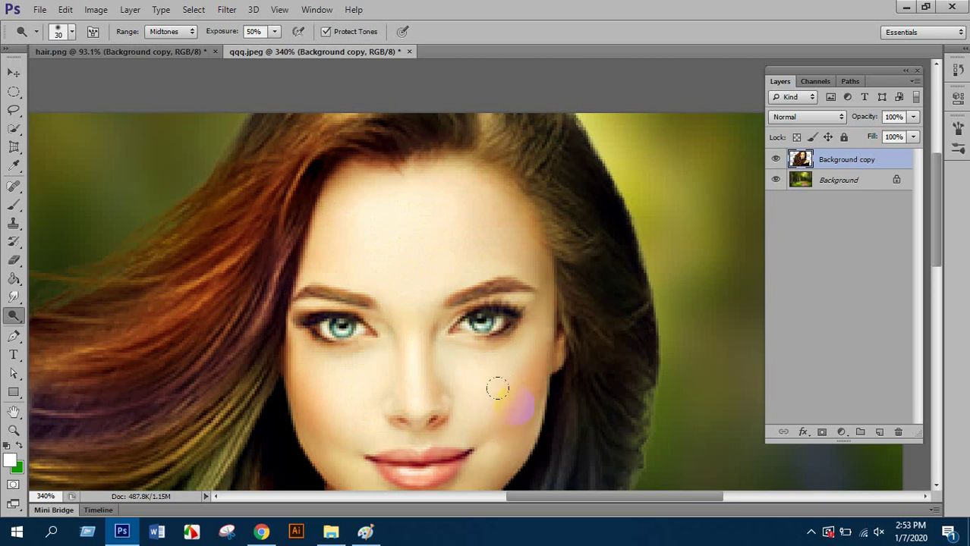
mouse_move(497, 388)
left_mouse_down()
mouse_move(473, 390)
mouse_move(344, 341)
mouse_move(311, 354)
mouse_move(357, 409)
mouse_move(452, 424)
mouse_move(448, 365)
mouse_move(464, 391)
mouse_move(457, 366)
mouse_move(424, 385)
mouse_move(332, 391)
mouse_move(341, 408)
mouse_move(473, 322)
mouse_move(468, 306)
mouse_move(426, 365)
left_mouse_up()
scroll(458, 366, "down", 2)
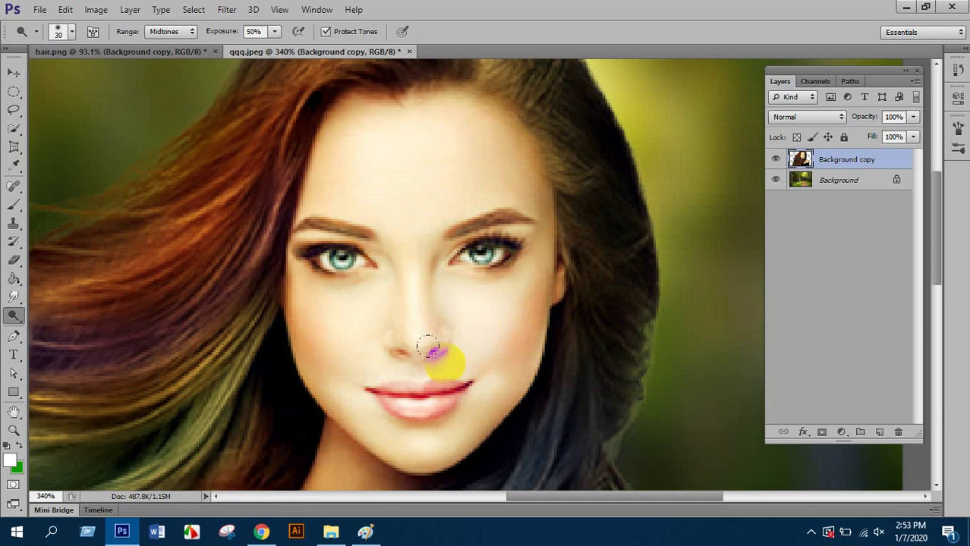
key("ctrl+alt+z")
key("ctrl+alt+z")
key("ctrl+alt+z")
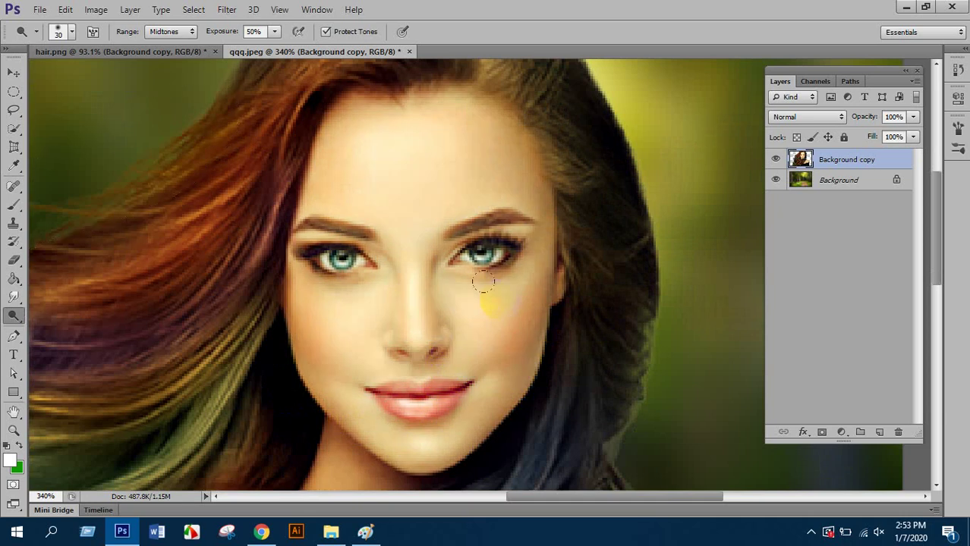
Try desaturating the face with the Sponge tool at 50% flow and brush size 65, and undo the strokes.
scroll(498, 302, "down", 5)
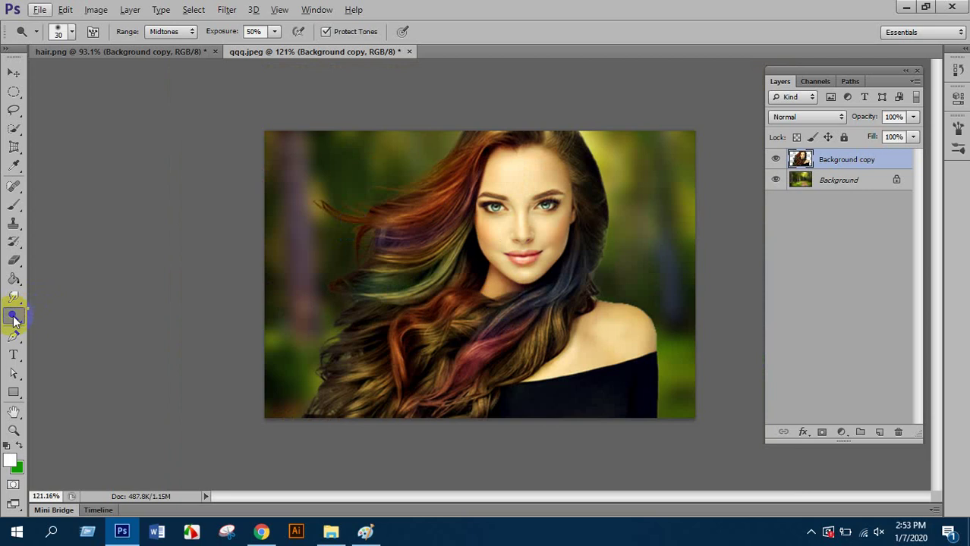
left_click_drag(14, 318, 68, 340)
scroll(530, 207, "up", 5)
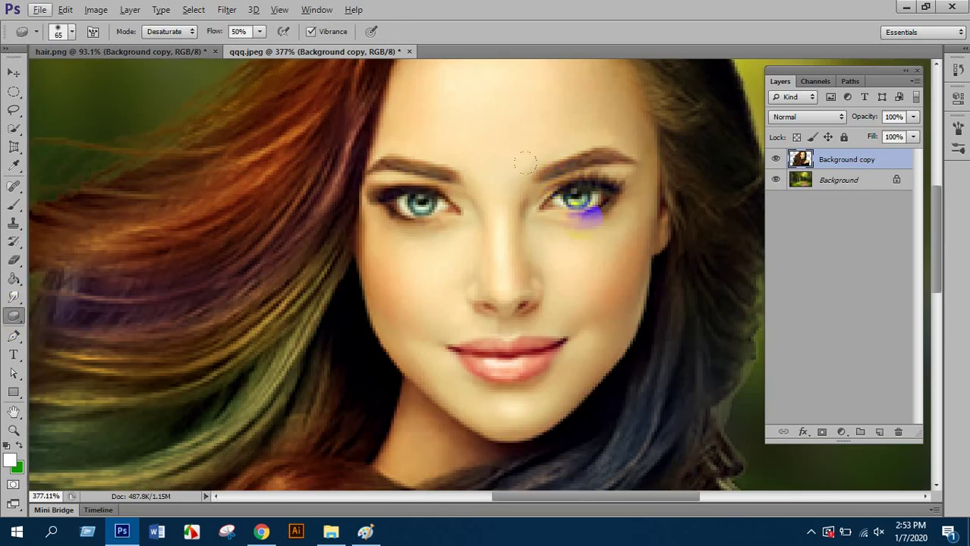
mouse_move(535, 158)
left_mouse_down()
mouse_move(552, 206)
mouse_move(481, 204)
mouse_move(390, 230)
mouse_move(396, 304)
mouse_move(506, 303)
left_mouse_up()
scroll(459, 314, "up", 3)
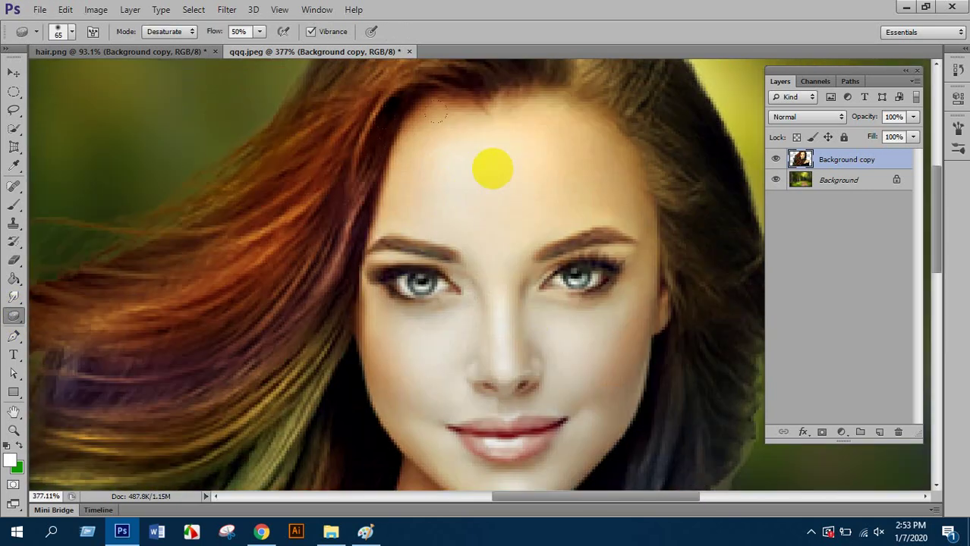
left_click(153, 268)
left_click_drag(153, 267, 193, 263)
scroll(389, 242, "down", 2)
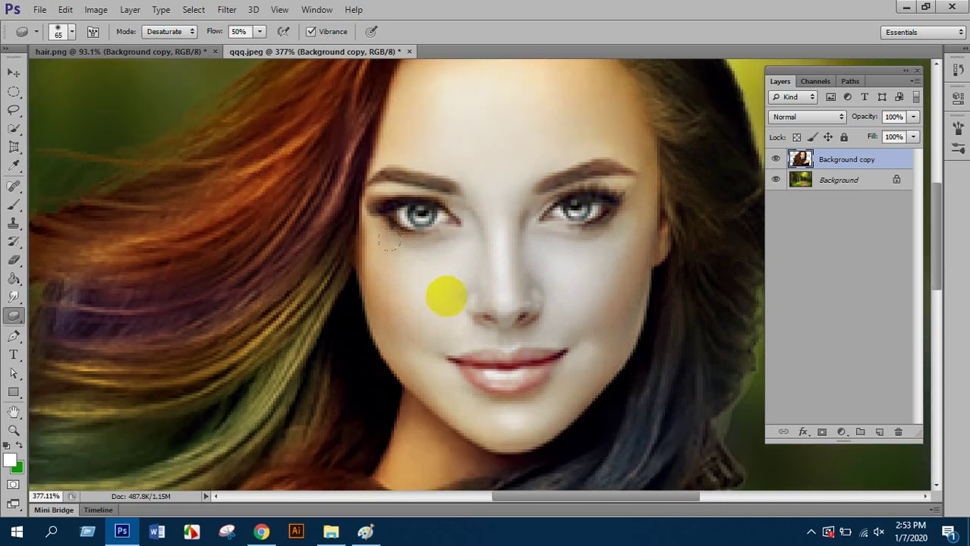
scroll(437, 283, "up", 1)
key("ctrl+alt+z")
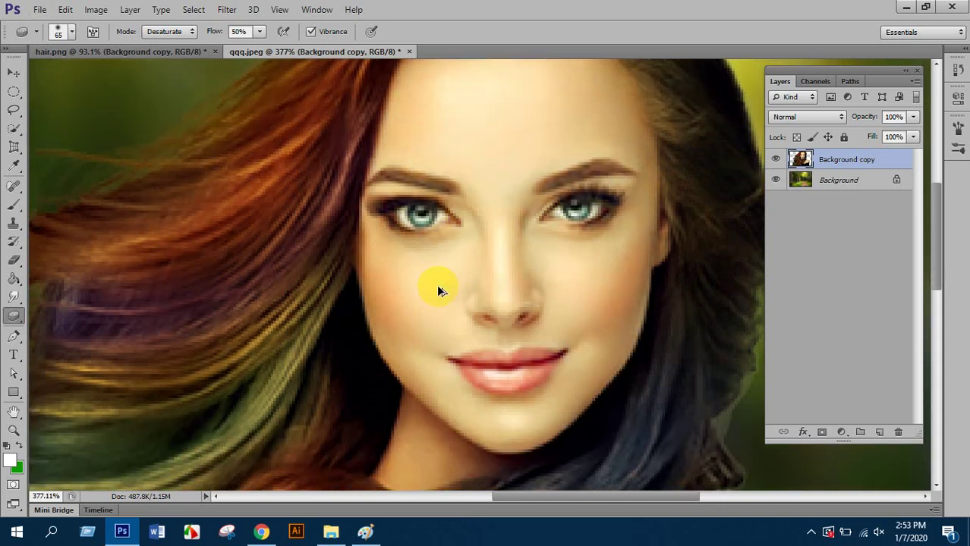
scroll(436, 284, "down", 3)
scroll(437, 283, "down", 3)
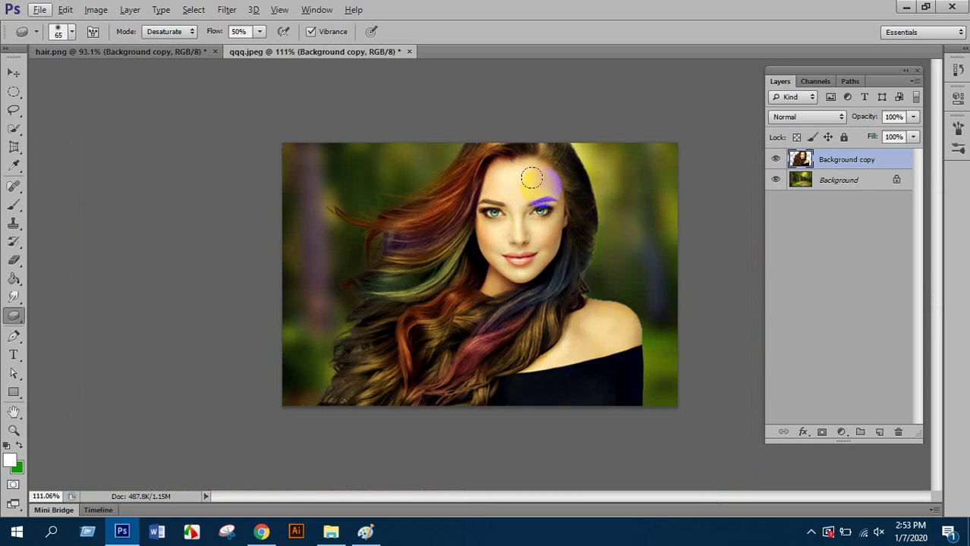
Switch to the Blur tool at 50% strength and enlarge its brush to 30 for the bare shoulder's edge.
right_click(16, 318)
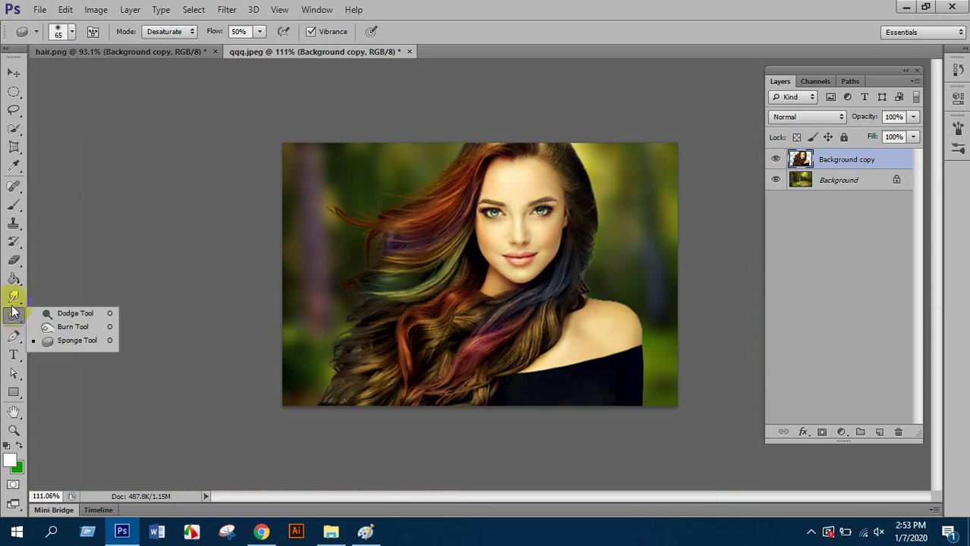
left_click(13, 299)
right_click(15, 297)
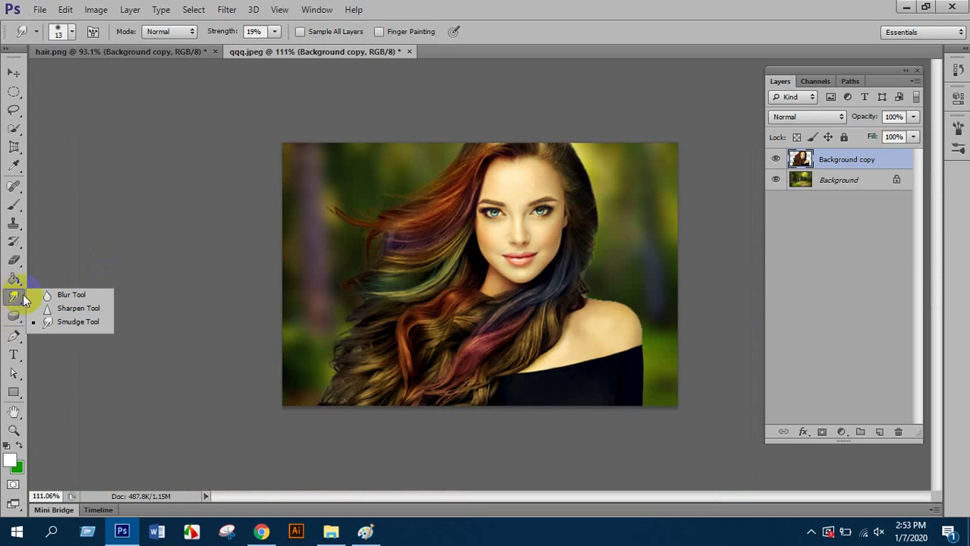
left_click(67, 299)
scroll(604, 315, "up", 5)
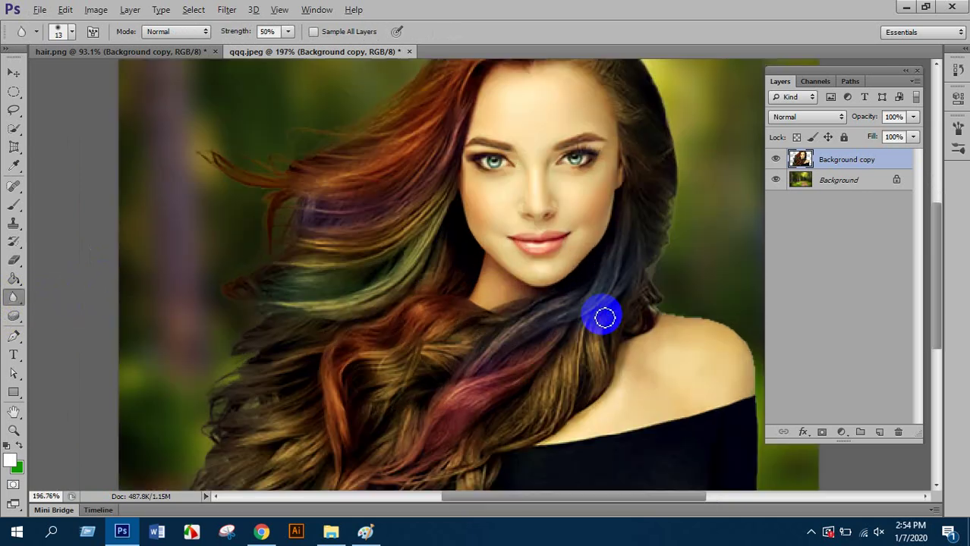
left_click_drag(656, 301, 366, 353)
key("bracketright")
key("bracketright")
key("bracketright")
key("bracketright")
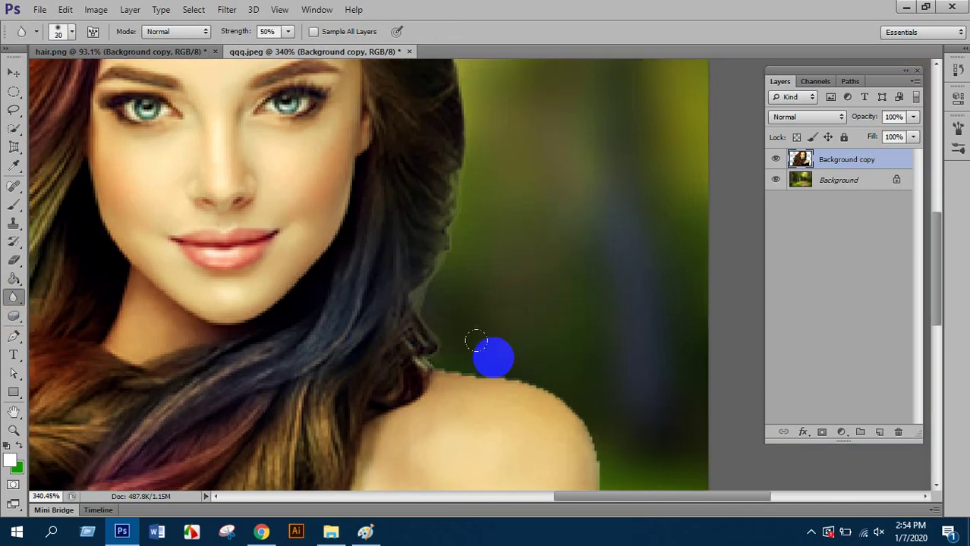
Soften the jagged outline of the bare shoulder with the Blur tool, reducing the brush size to 10.
scroll(515, 372, "up", 3)
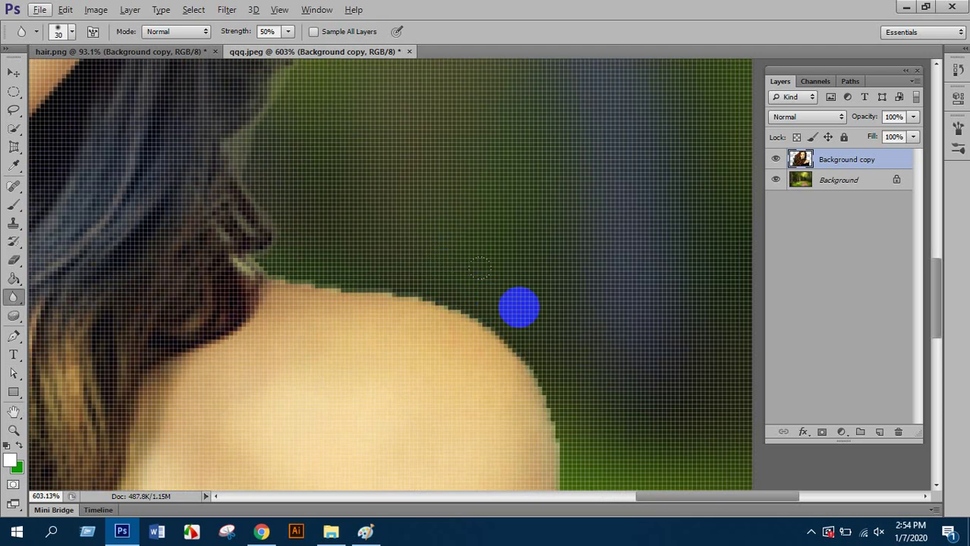
mouse_move(487, 271)
left_mouse_down()
mouse_move(465, 275)
mouse_move(438, 251)
left_mouse_up()
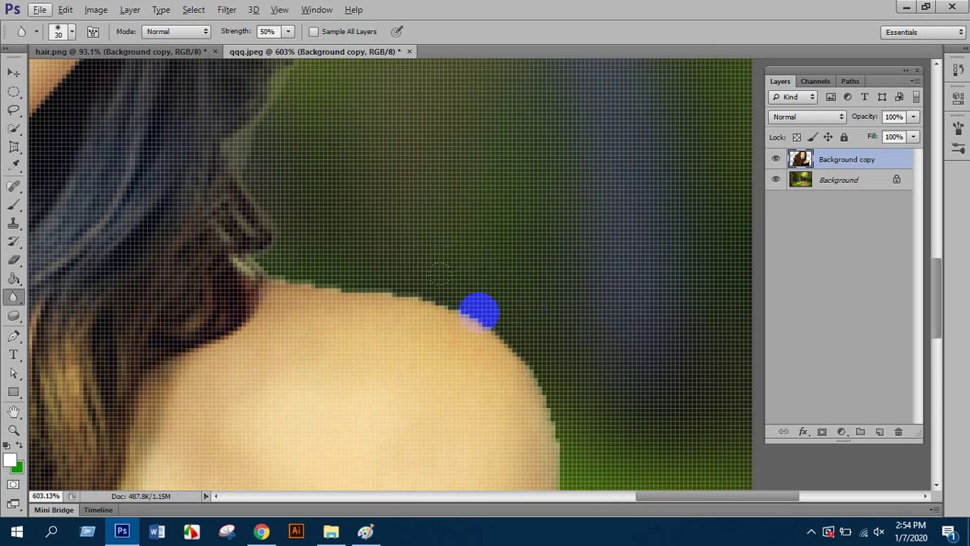
left_click_drag(465, 289, 457, 295)
scroll(346, 281, "down", 1)
key("bracketleft")
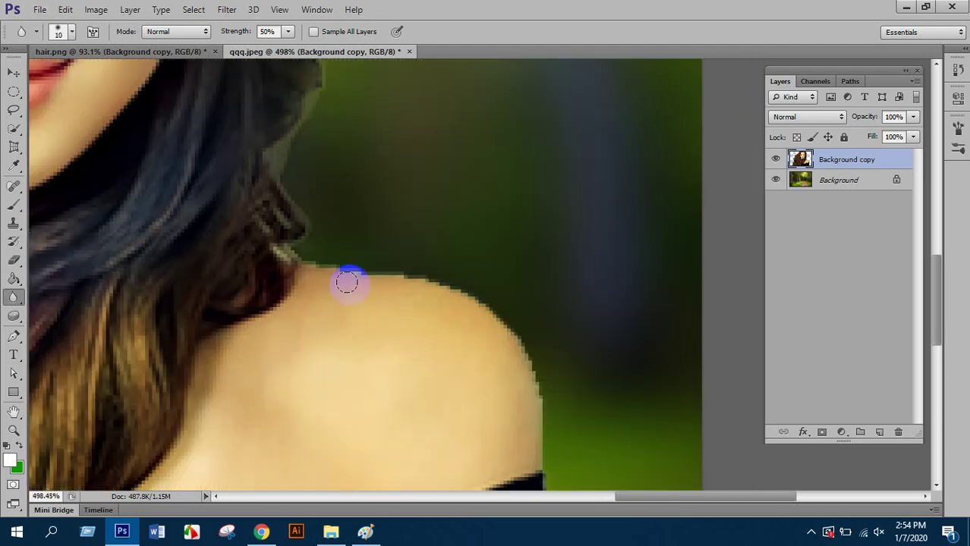
mouse_move(346, 282)
left_mouse_down()
mouse_move(307, 260)
mouse_move(452, 282)
mouse_move(507, 325)
mouse_move(530, 379)
mouse_move(534, 425)
left_mouse_up()
mouse_move(306, 275)
left_mouse_down()
mouse_move(309, 244)
mouse_move(279, 179)
mouse_move(297, 140)
mouse_move(327, 190)
mouse_move(305, 331)
mouse_move(269, 269)
left_mouse_up()
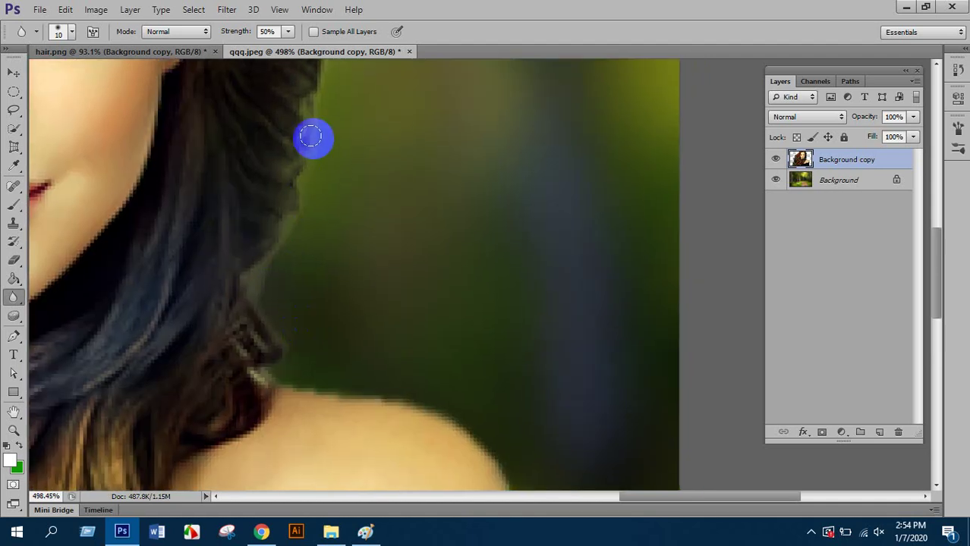
Blur the outer edge of the dark hair above the bare shoulder with the size 10 brush.
left_click_drag(314, 137, 325, 350)
mouse_move(317, 158)
left_mouse_down()
mouse_move(315, 287)
mouse_move(310, 158)
mouse_move(353, 407)
mouse_move(299, 234)
mouse_move(225, 140)
left_mouse_up()
scroll(326, 254, "down", 5)
scroll(379, 298, "down", 3)
scroll(396, 304, "up", 3)
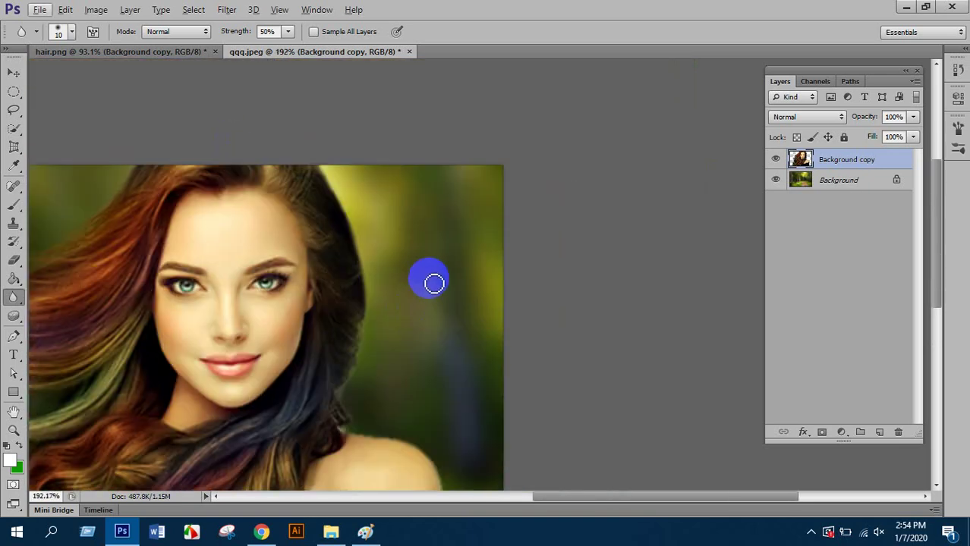
scroll(454, 389, "down", 2)
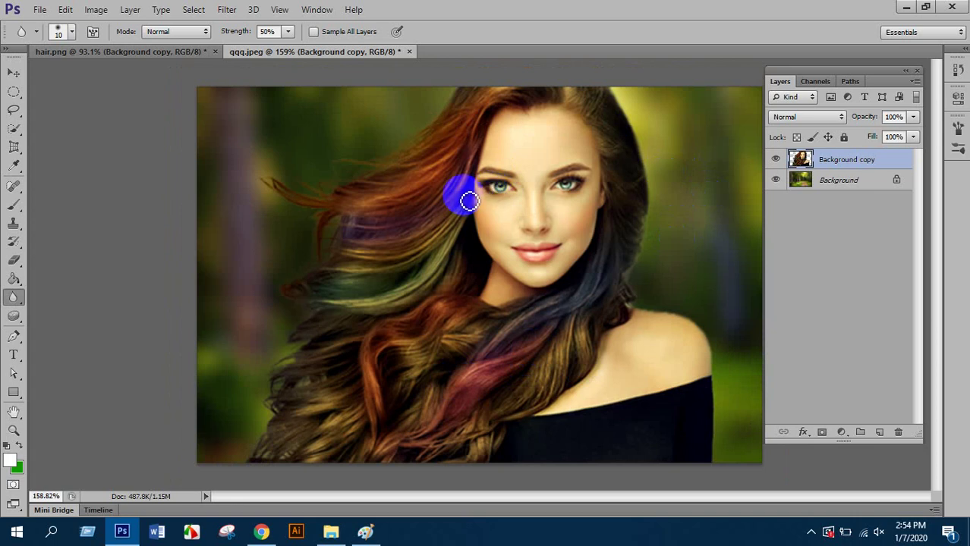
Blur the flyaway tips of the orange, purple and green locks against the forest, enlarging the brush to 20.
scroll(433, 292, "up", 3)
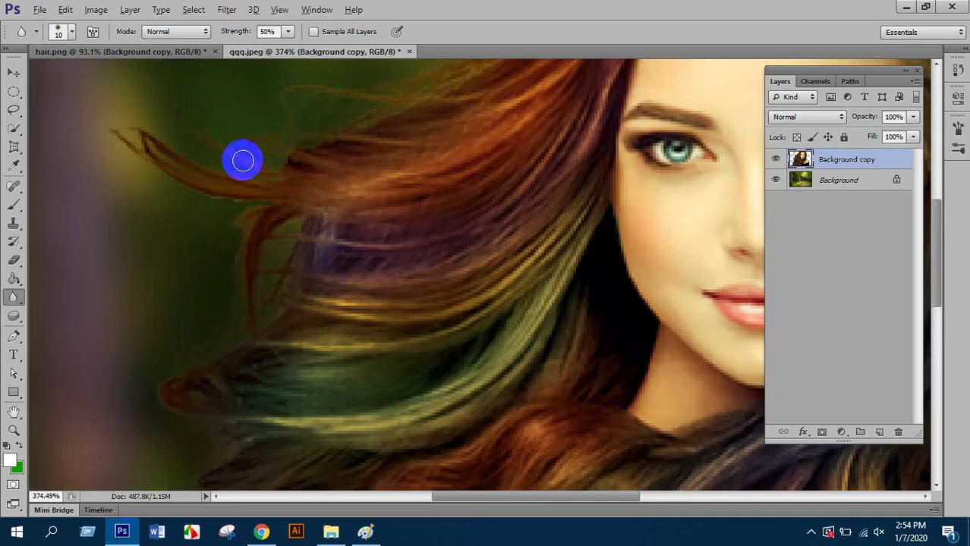
scroll(303, 260, "up", 1)
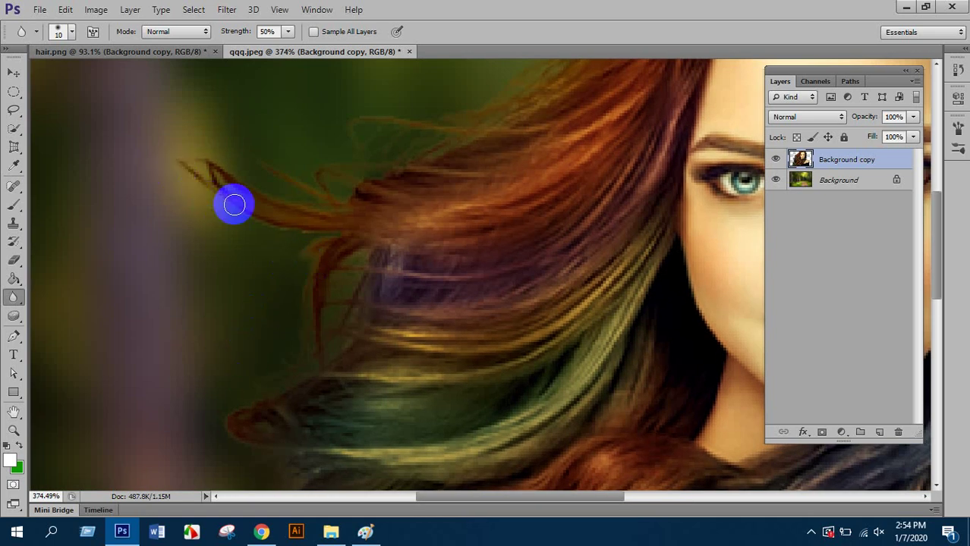
scroll(358, 255, "down", 3)
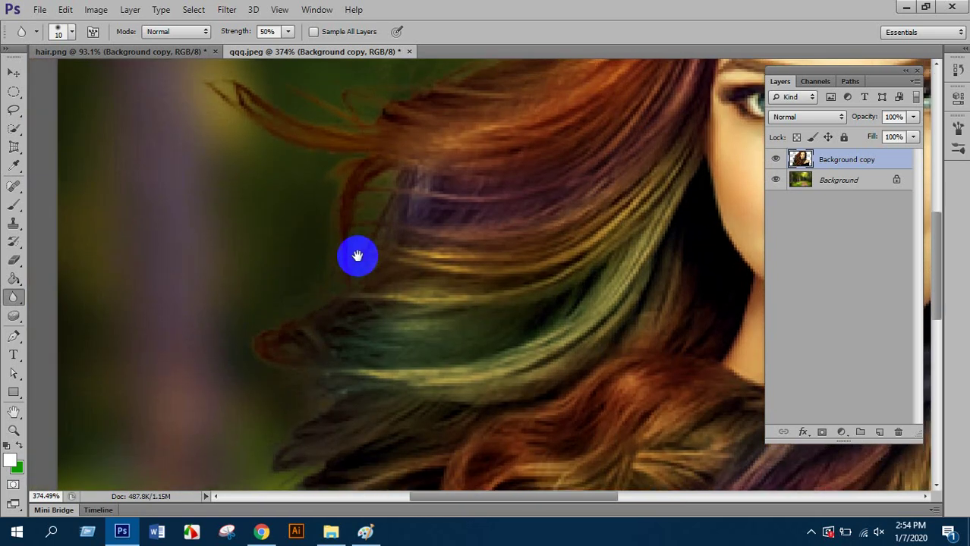
scroll(351, 250, "left", 1)
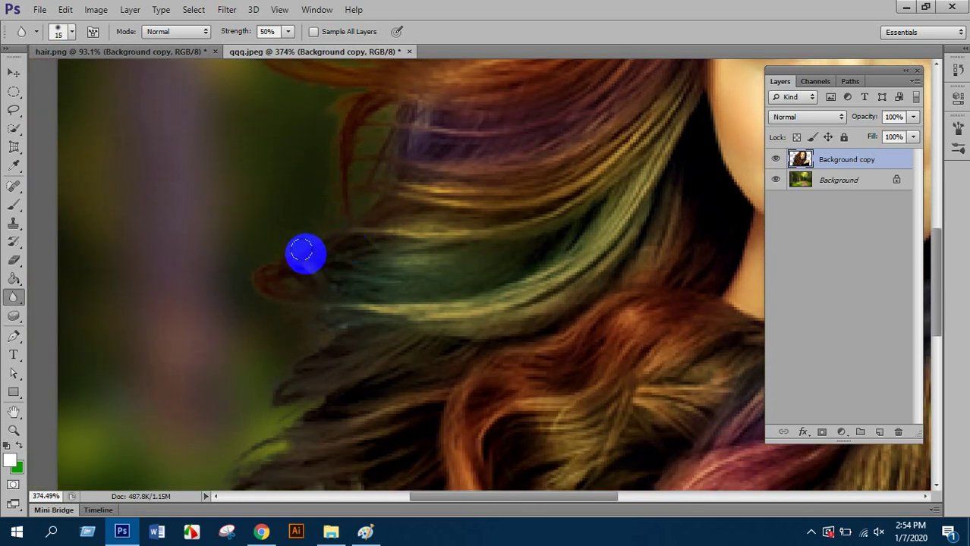
key("bracketright")
scroll(312, 337, "down", 3)
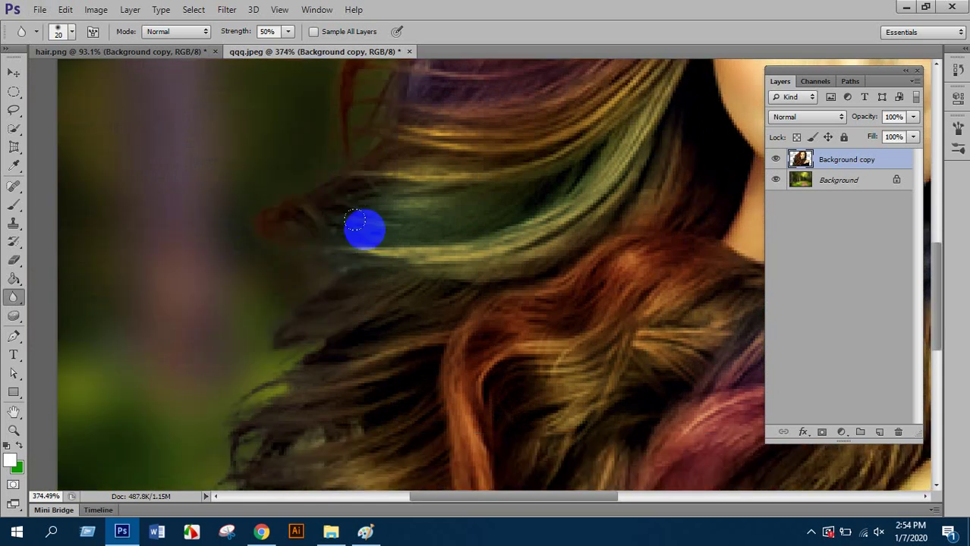
Soften the ragged outer edge of the lower brown hair down to the image's bottom border with the Blur tool.
scroll(331, 277, "down", 4)
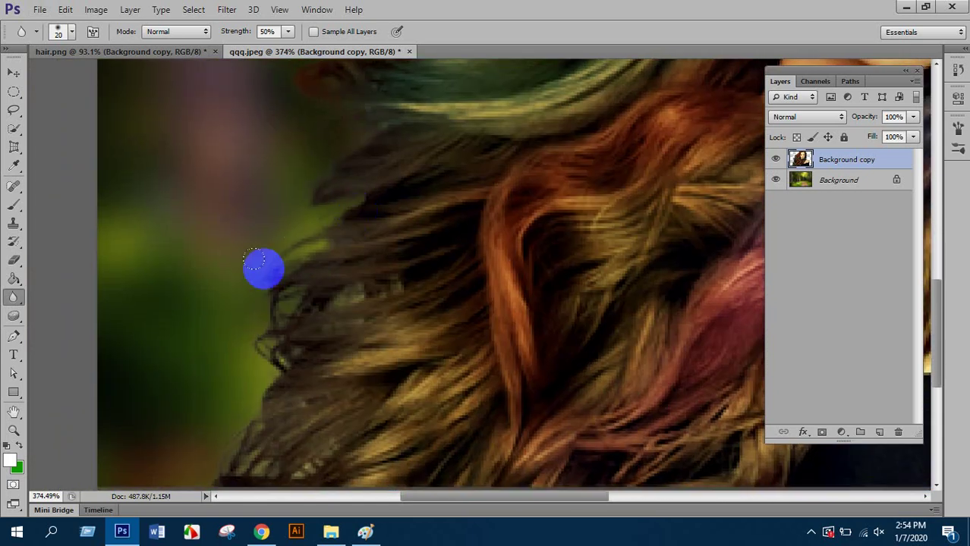
scroll(296, 319, "down", 3)
scroll(315, 270, "left", 2)
scroll(264, 369, "down", 4)
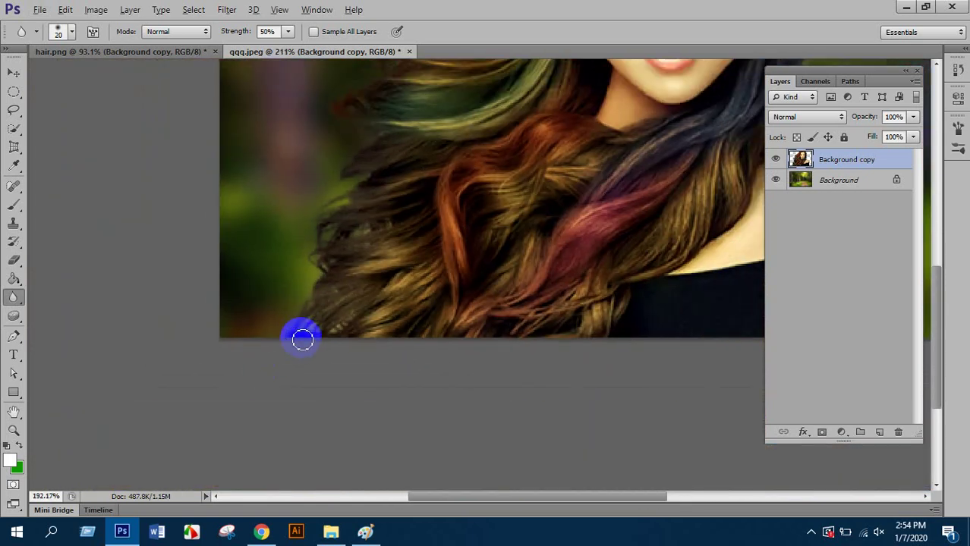
Blur the upper outline and stray strands of the orange hair with the size 20 brush.
scroll(609, 124, "up", 1)
scroll(609, 123, "up", 1)
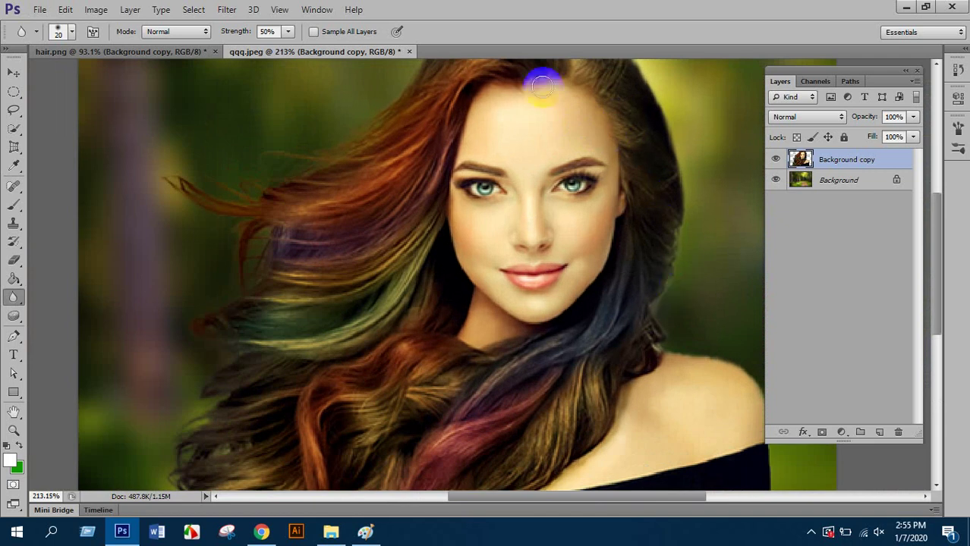
left_click_drag(434, 56, 481, 46)
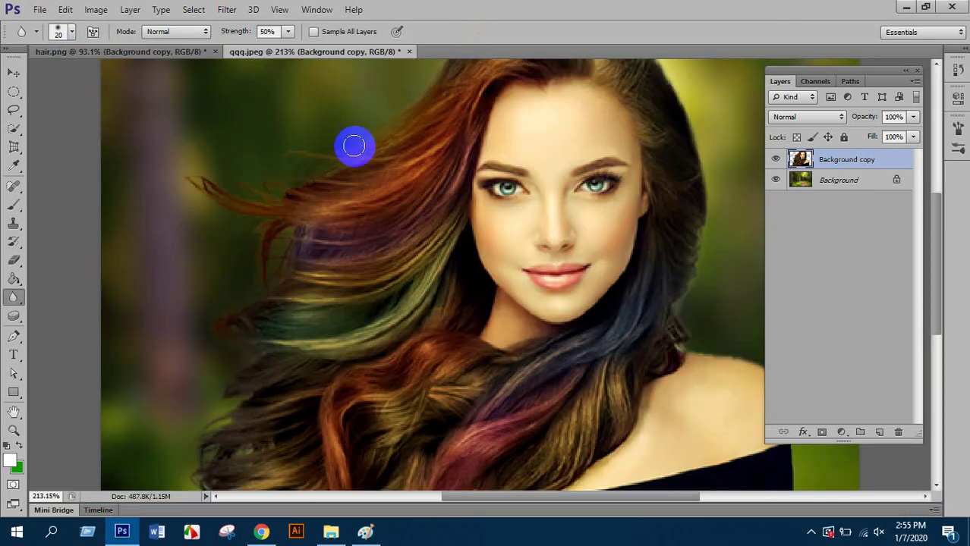
scroll(374, 231, "down", 2)
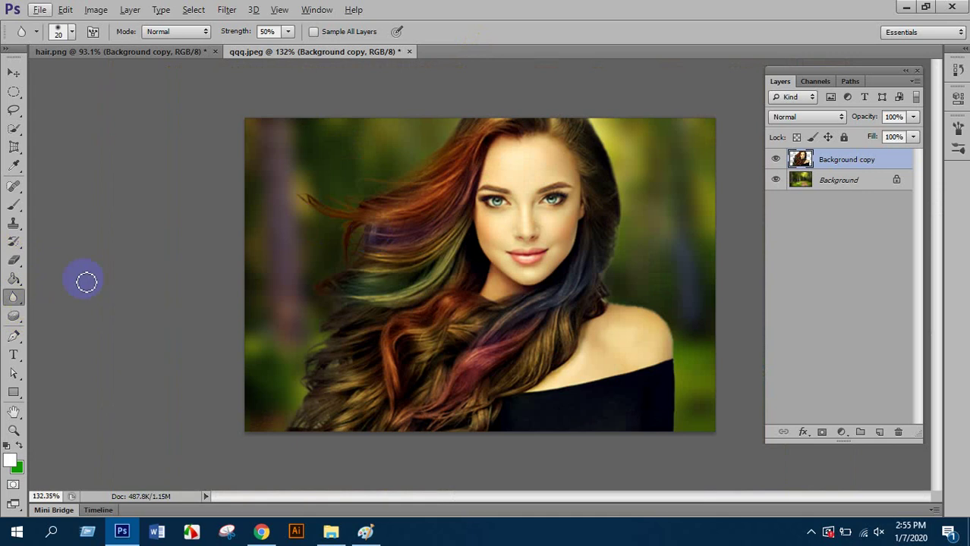
Sharpen the strands of the orange, purple, green and brown locks using the Sharpen tool with the brush enlarged to 60.
scroll(626, 280, "up", 3)
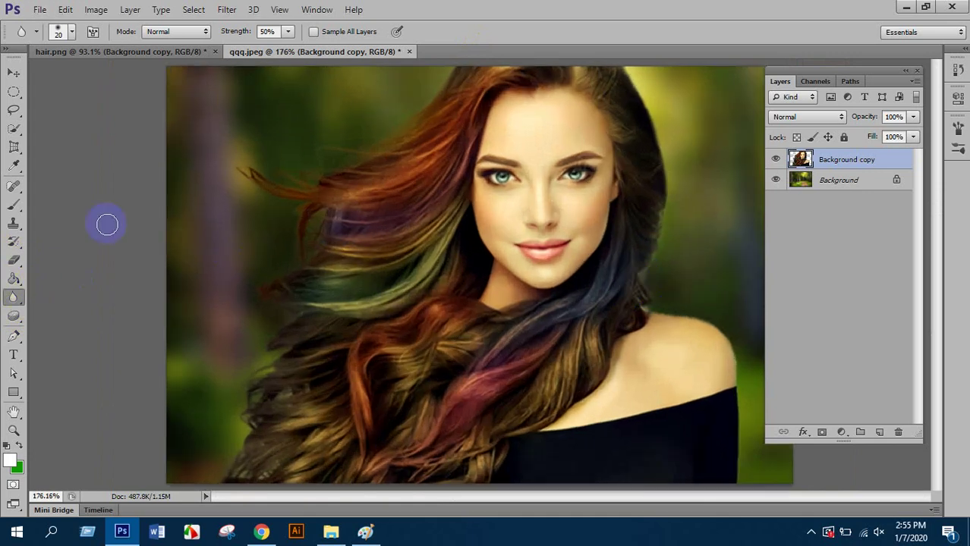
left_click_drag(19, 299, 78, 312)
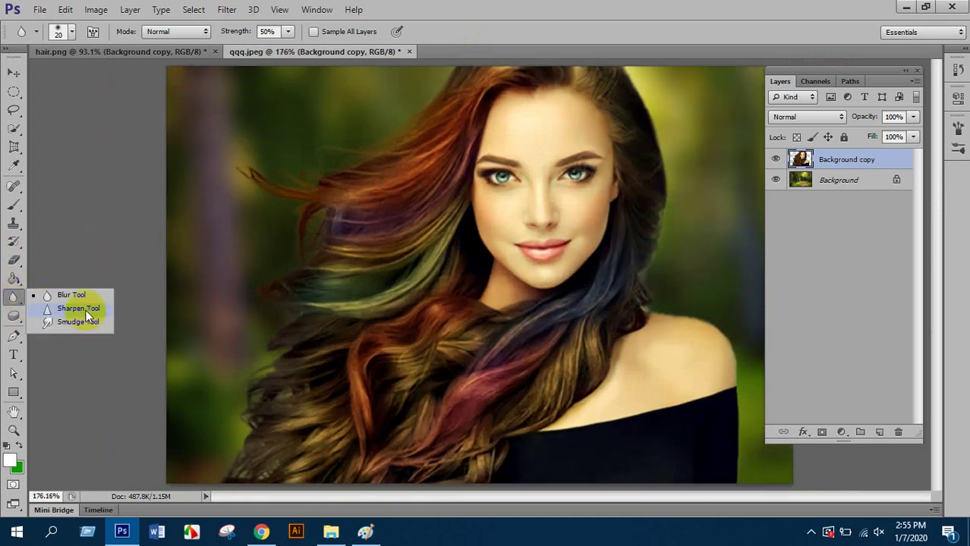
left_click(83, 309)
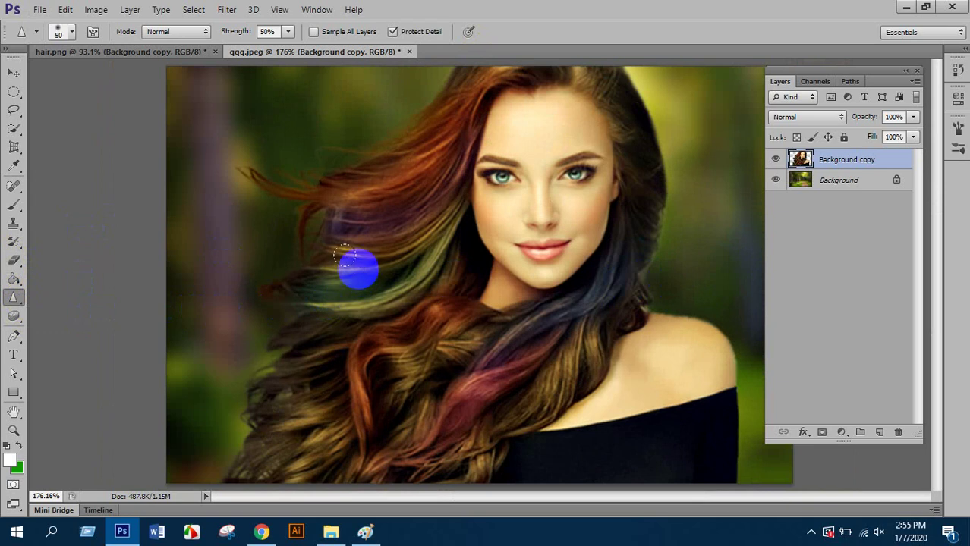
key("bracketright")
scroll(456, 171, "up", 2)
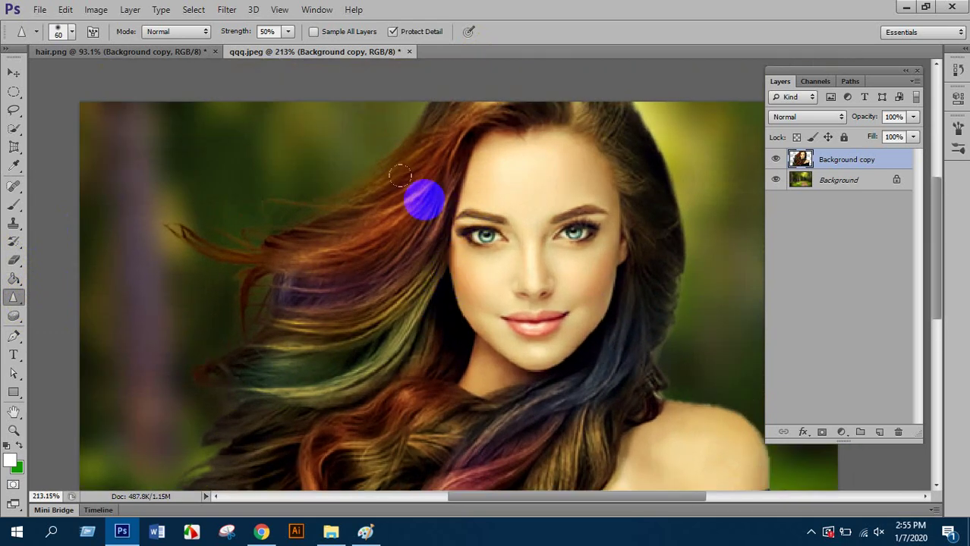
mouse_move(400, 176)
left_mouse_down()
mouse_move(338, 204)
mouse_move(193, 229)
mouse_move(409, 123)
mouse_move(405, 113)
mouse_move(399, 180)
mouse_move(413, 195)
mouse_move(276, 314)
mouse_move(242, 313)
mouse_move(240, 325)
mouse_move(403, 248)
mouse_move(364, 318)
mouse_move(287, 347)
mouse_move(223, 351)
mouse_move(362, 332)
mouse_move(387, 286)
mouse_move(321, 347)
mouse_move(349, 339)
mouse_move(233, 422)
mouse_move(188, 417)
mouse_move(202, 385)
mouse_move(261, 407)
mouse_move(362, 317)
mouse_move(189, 477)
mouse_move(418, 334)
mouse_move(369, 401)
mouse_move(393, 410)
mouse_move(365, 416)
mouse_move(335, 368)
mouse_move(265, 393)
mouse_move(435, 363)
mouse_move(526, 270)
mouse_move(504, 314)
mouse_move(534, 352)
mouse_move(532, 307)
mouse_move(447, 448)
left_mouse_up()
scroll(358, 339, "down", 3)
scroll(262, 408, "down", 1)
scroll(340, 380, "down", 1)
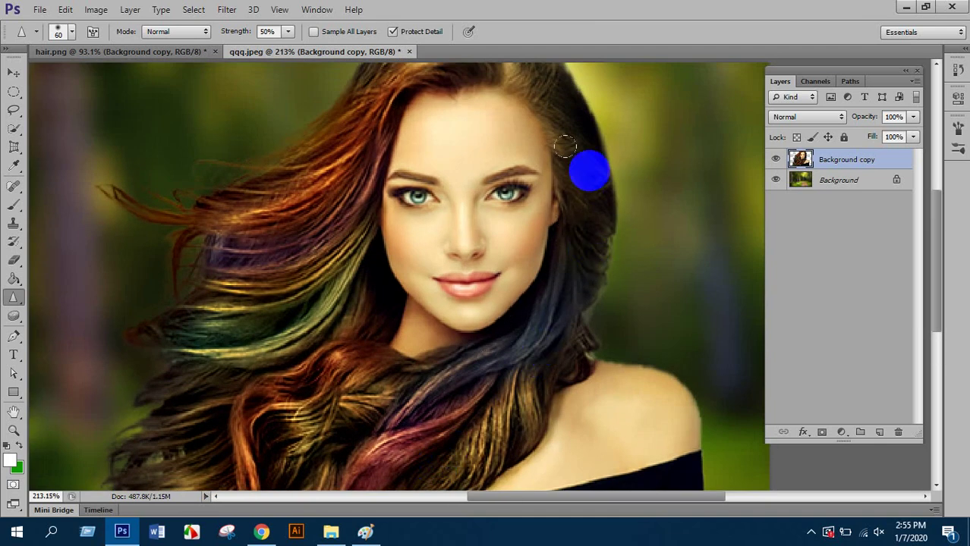
Sharpen the hair at the crown and the dark hair beside the face with the size 60 brush.
mouse_move(440, 64)
left_mouse_down()
mouse_move(316, 136)
mouse_move(471, 65)
mouse_move(478, 50)
left_mouse_up()
scroll(478, 210, "down", 1)
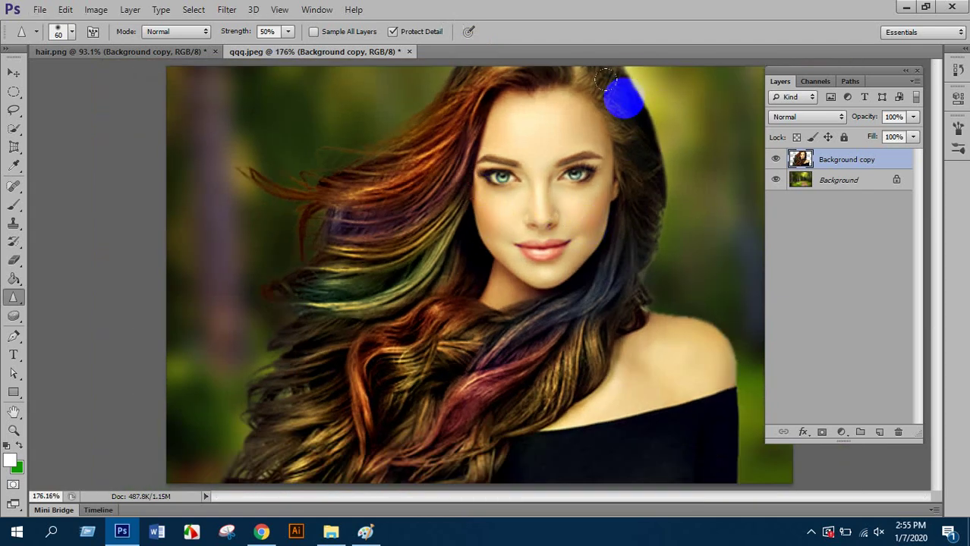
scroll(505, 313, "down", 1)
scroll(505, 313, "down", 1)
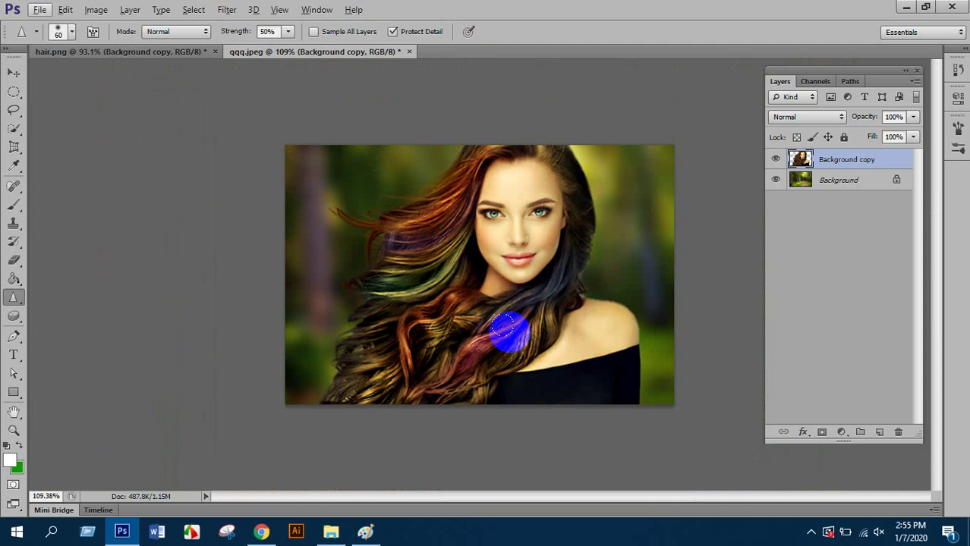
Switch from the Sharpen tool to the Smudge tool for reworking the hair.
right_click(18, 302)
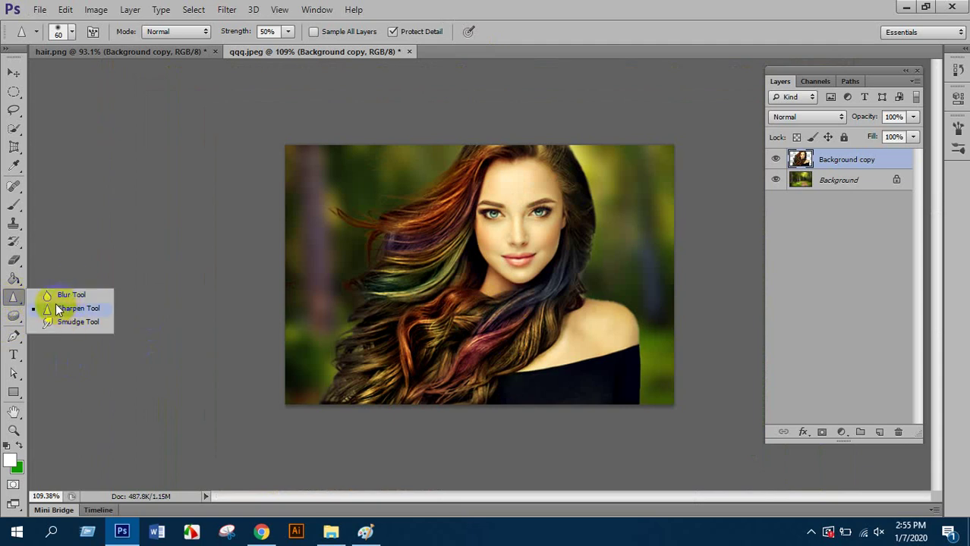
left_click(307, 303)
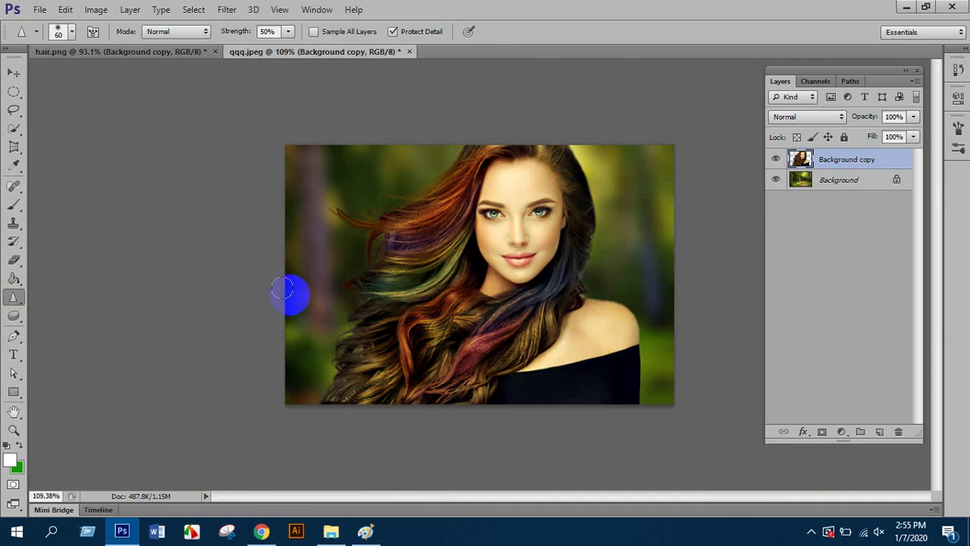
left_click(15, 302)
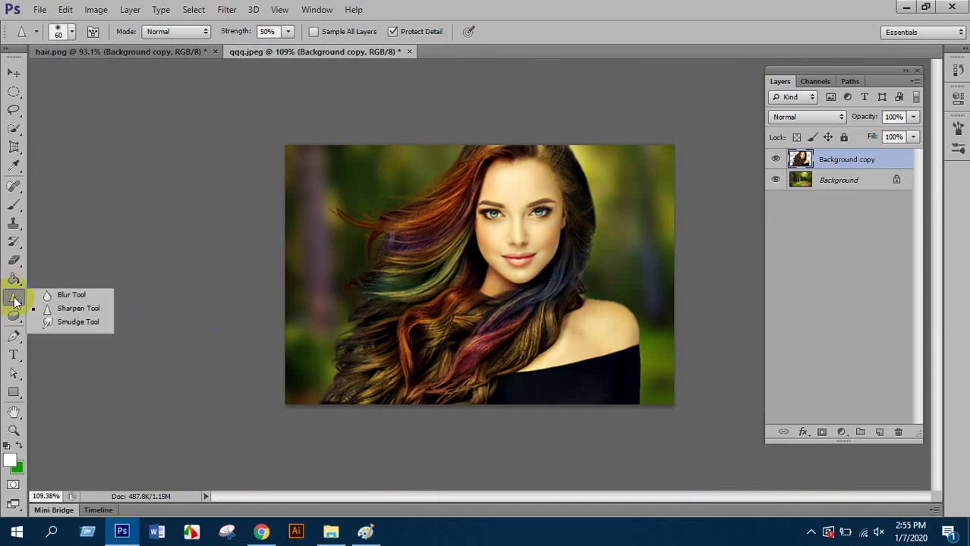
left_click(63, 322)
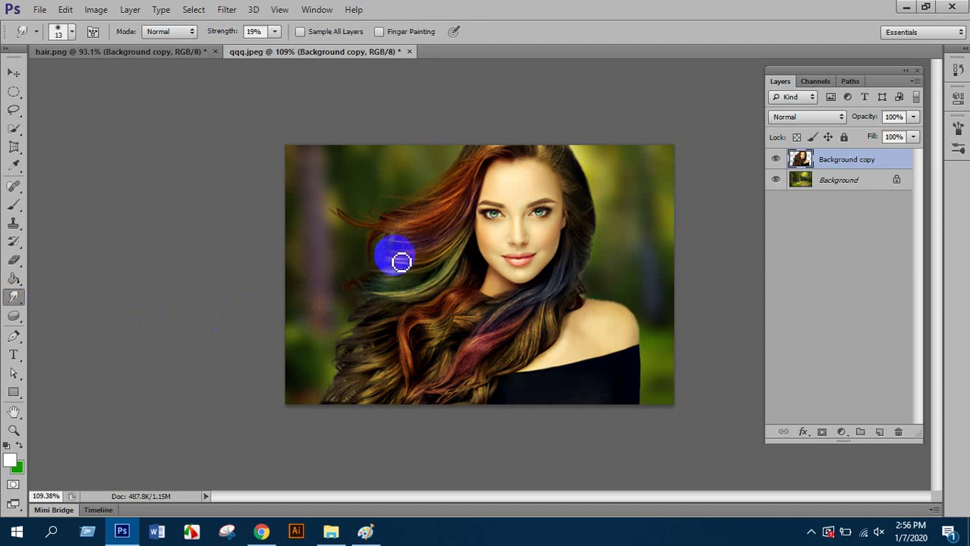
left_click(61, 34)
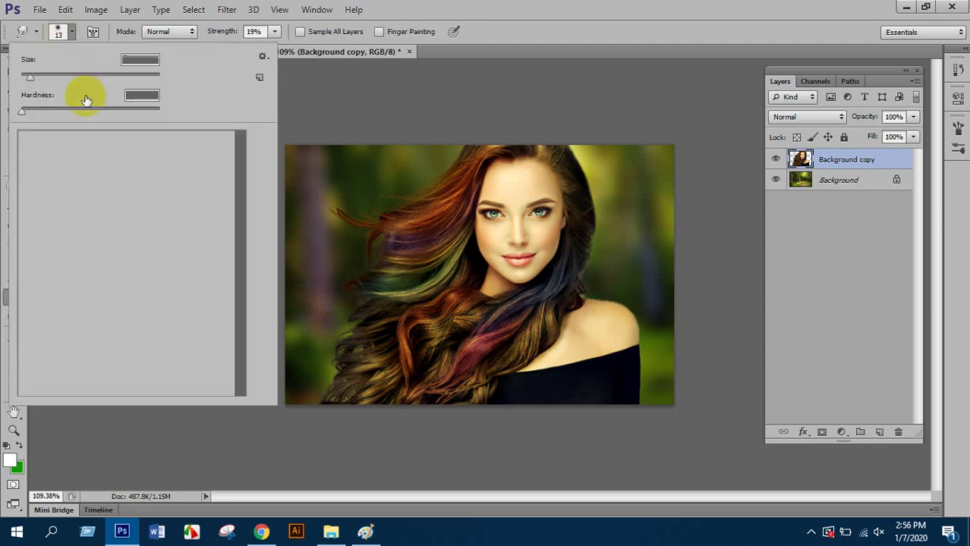
left_click(478, 6)
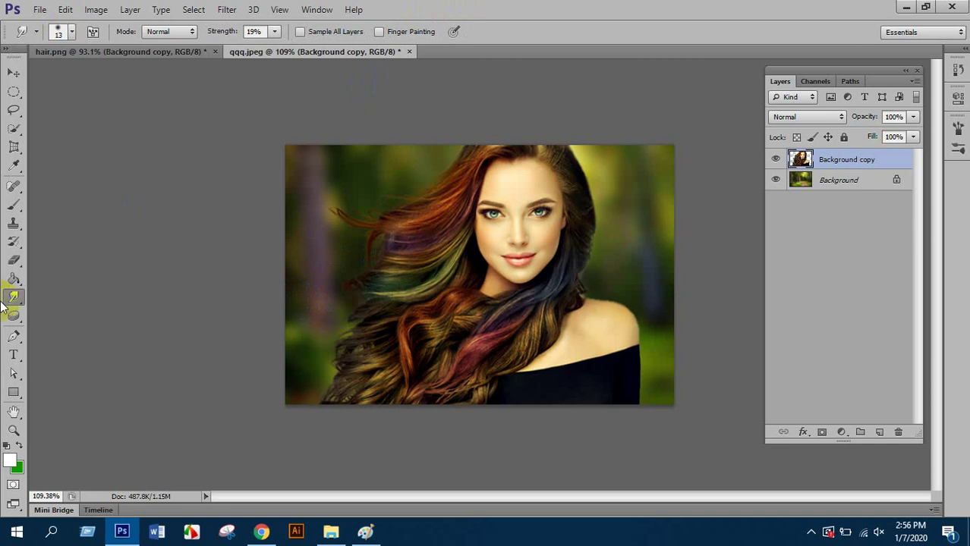
right_click(17, 300)
scroll(455, 269, "up", 2)
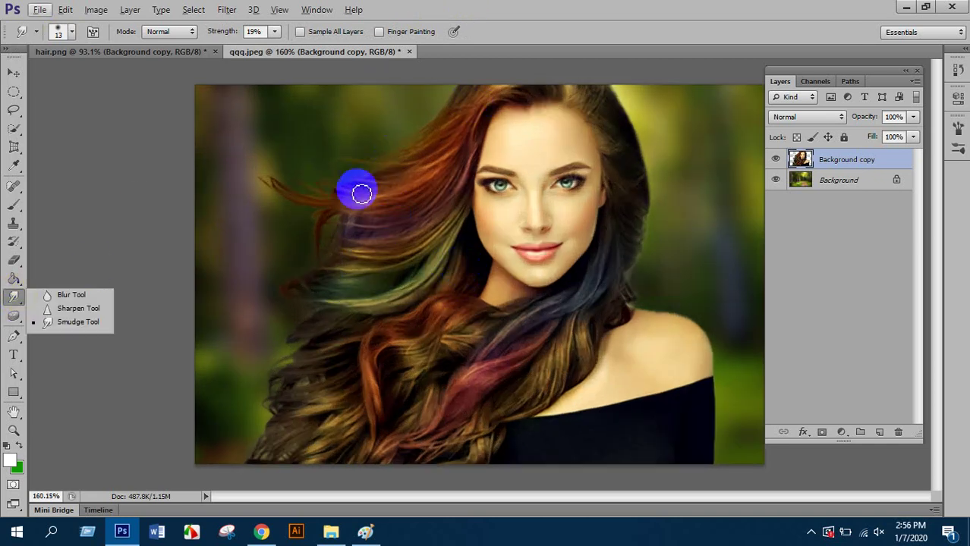
scroll(232, 302, "up", 2)
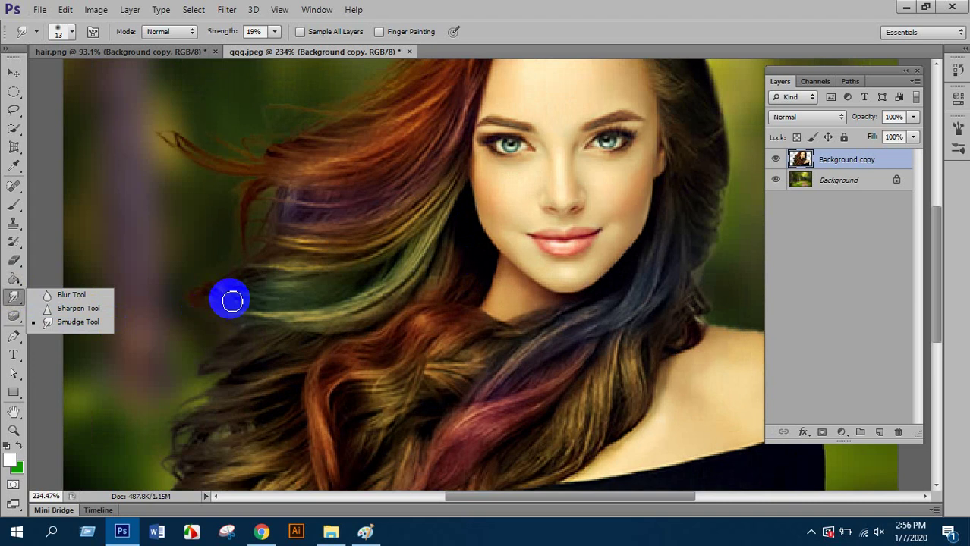
scroll(232, 298, "down", 2)
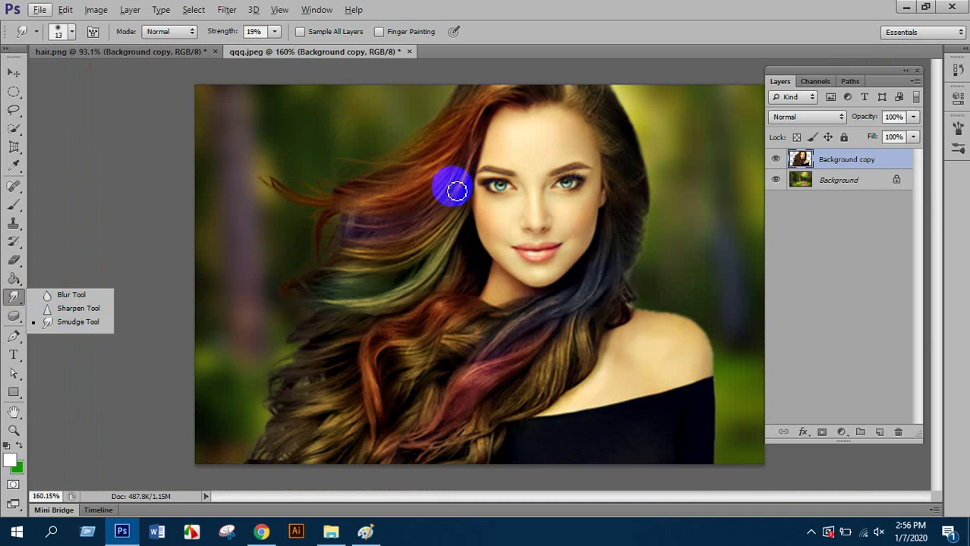
left_click(63, 322)
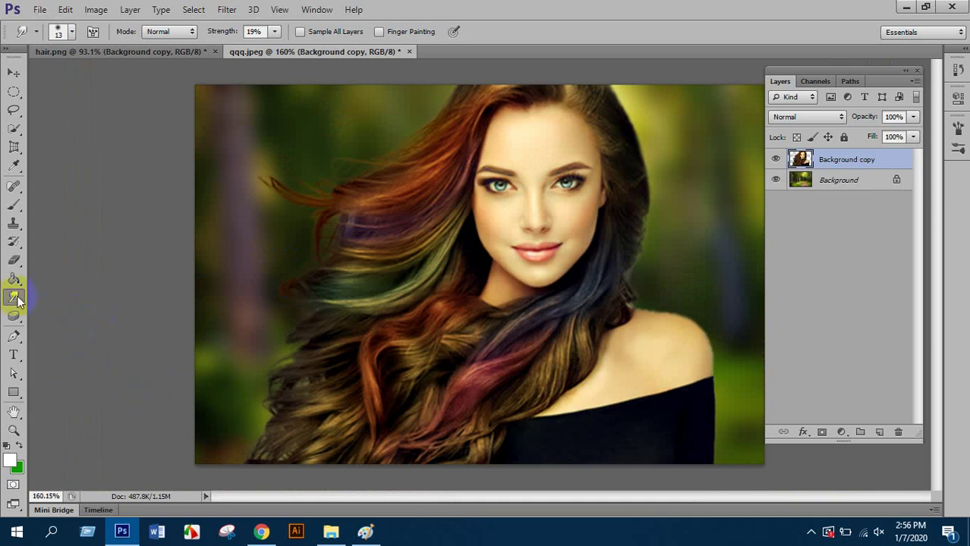
left_click_drag(17, 300, 66, 321)
scroll(17, 304, "up", 2)
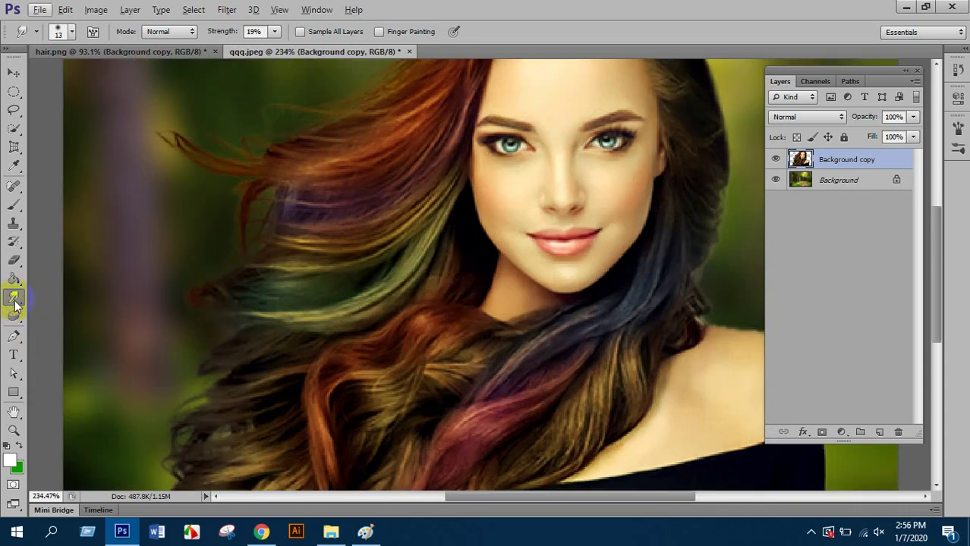
mouse_move(17, 298)
left_mouse_down()
mouse_move(96, 336)
mouse_move(87, 325)
left_mouse_up()
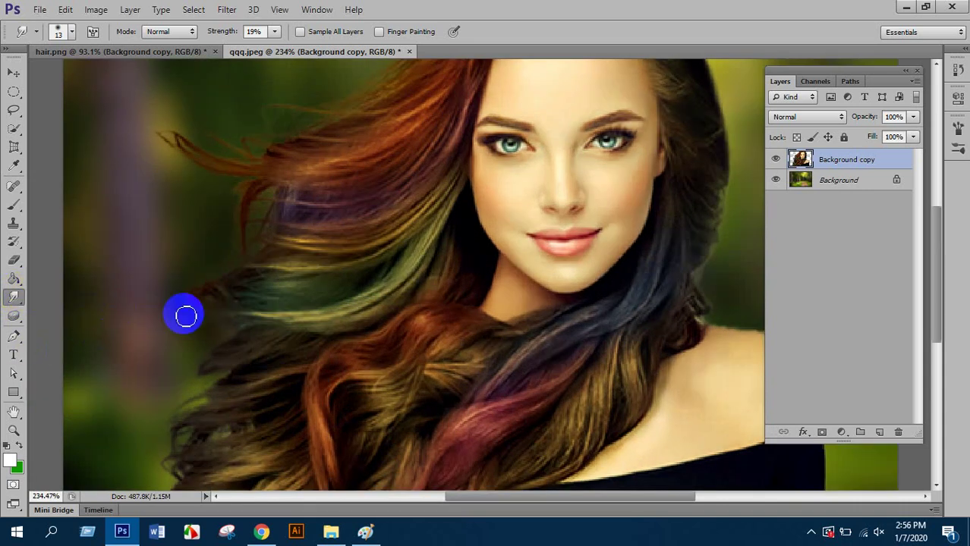
scroll(184, 314, "up", 3)
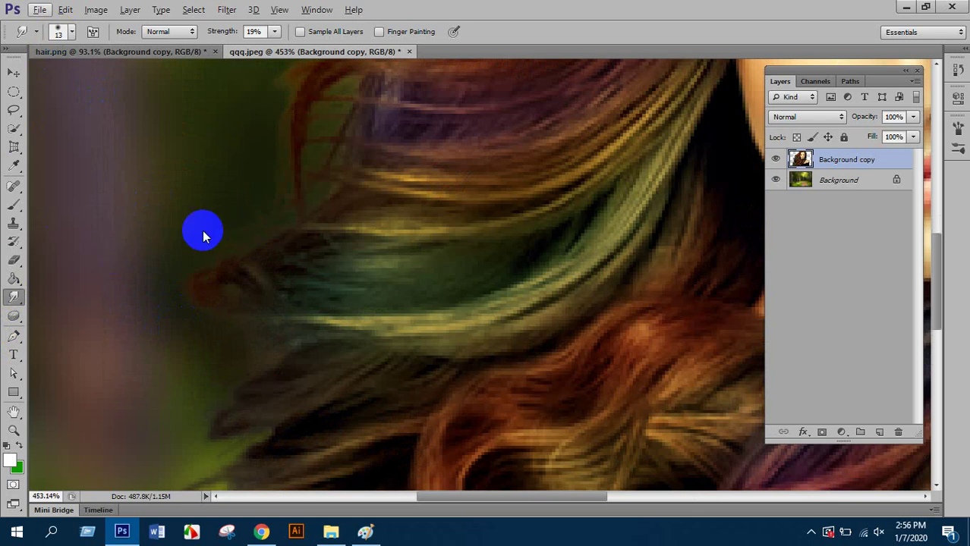
left_click(13, 303)
left_click(33, 310)
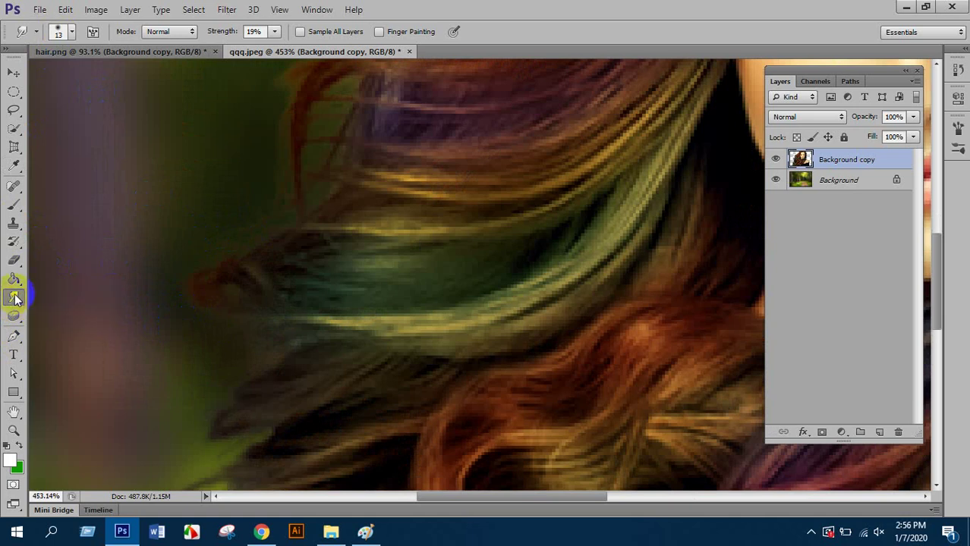
Give the Smudge tool the size 39 spatter brush tip and try it at the outer end of the green lock.
left_click(58, 31)
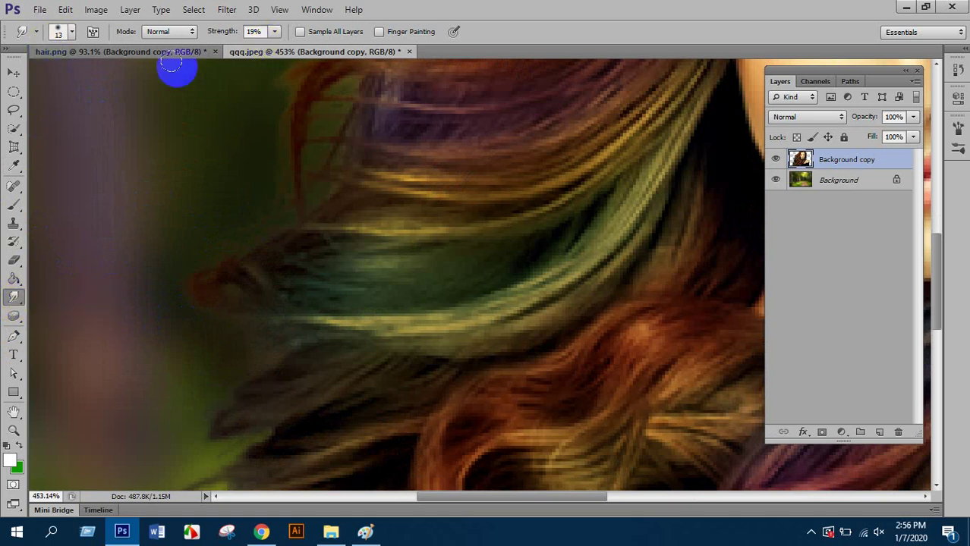
left_click_drag(13, 298, 62, 322)
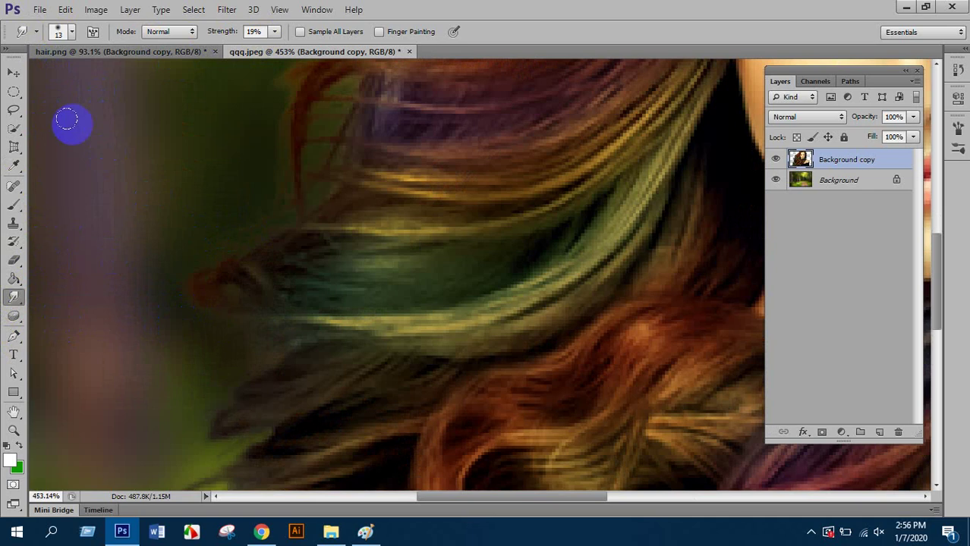
left_click(59, 33)
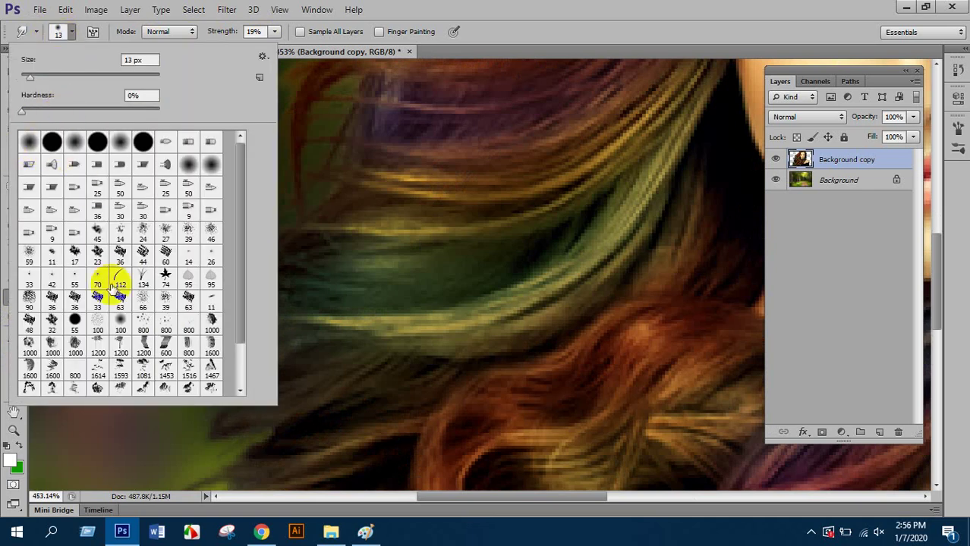
double_click(188, 234)
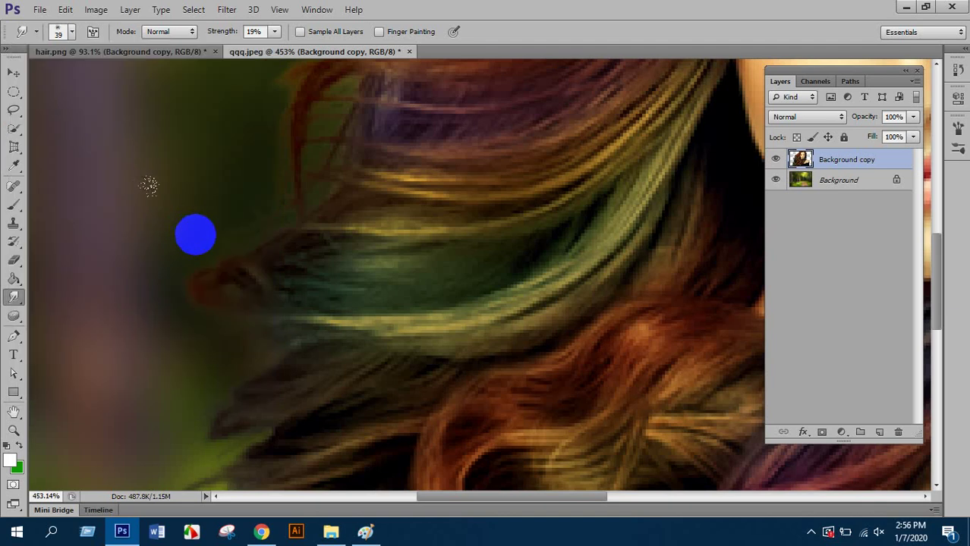
mouse_move(195, 234)
left_mouse_down()
mouse_move(327, 265)
mouse_move(298, 298)
left_mouse_up()
scroll(252, 243, "down", 5)
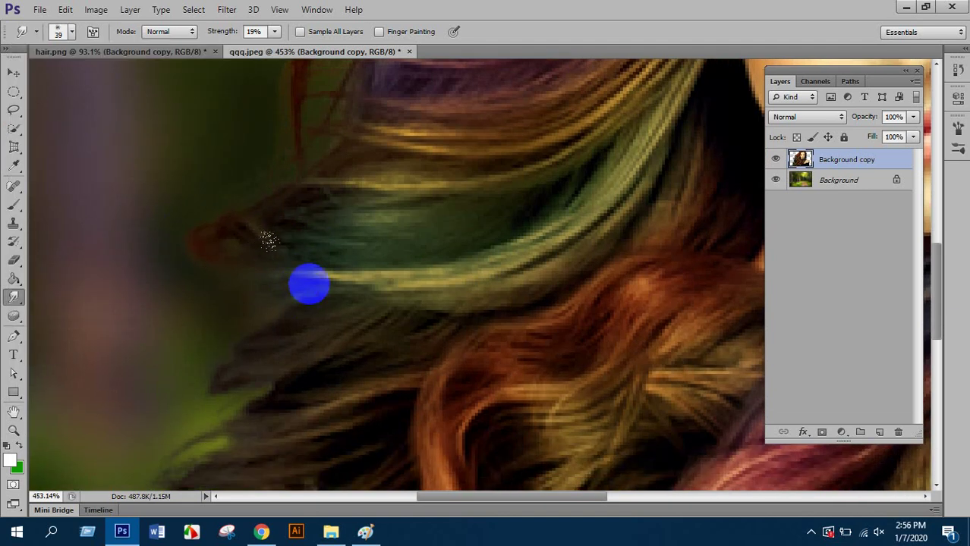
Set the Smudge strength to 72% and try smudging the outer edge of the dark hair outward over the forest.
scroll(588, 188, "up", 2)
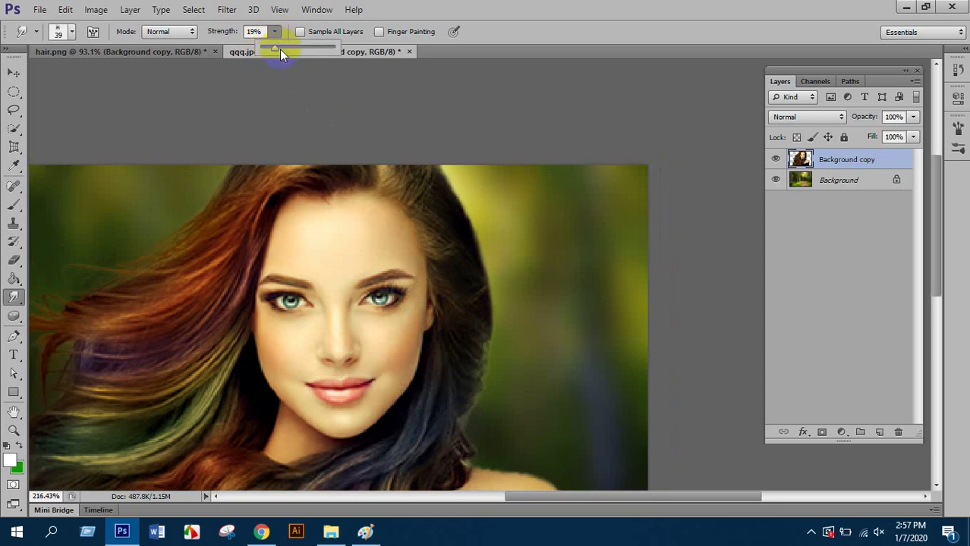
mouse_move(429, 197)
left_mouse_down()
mouse_move(478, 199)
mouse_move(503, 189)
mouse_move(465, 263)
mouse_move(509, 281)
mouse_move(507, 368)
mouse_move(426, 189)
mouse_move(518, 180)
mouse_move(489, 336)
mouse_move(533, 284)
mouse_move(475, 381)
mouse_move(494, 375)
mouse_move(571, 395)
mouse_move(368, 243)
mouse_move(232, 189)
mouse_move(353, 244)
mouse_move(253, 199)
mouse_move(376, 214)
mouse_move(324, 168)
left_mouse_up()
left_click_drag(351, 261, 531, 259)
scroll(530, 274, "down", 2)
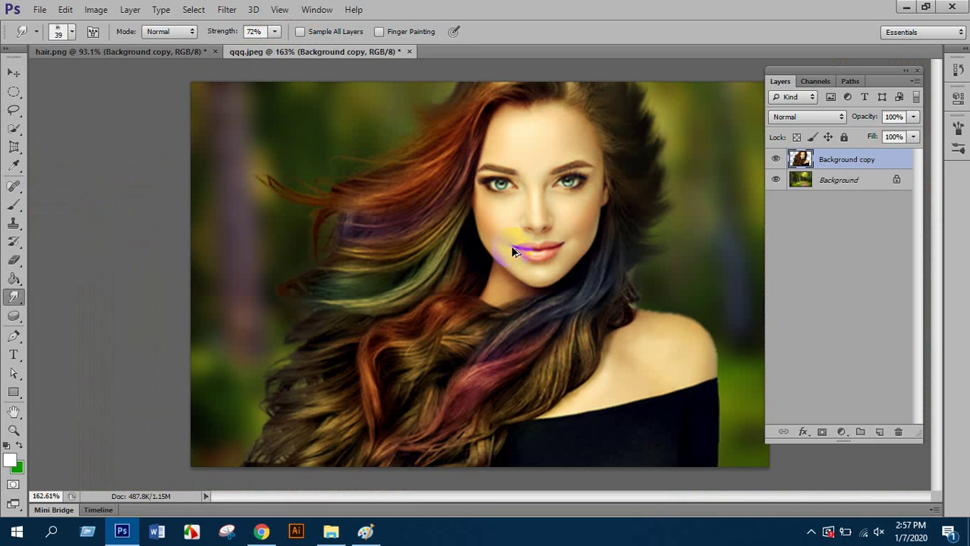
Smudge the orange, purple, green and blue locks along their flow into smooth painted strands, reducing the spatter brush to 25.
mouse_move(657, 213)
left_mouse_down()
mouse_move(643, 128)
mouse_move(523, 100)
mouse_move(422, 190)
mouse_move(490, 81)
mouse_move(446, 88)
mouse_move(401, 157)
mouse_move(363, 175)
left_mouse_up()
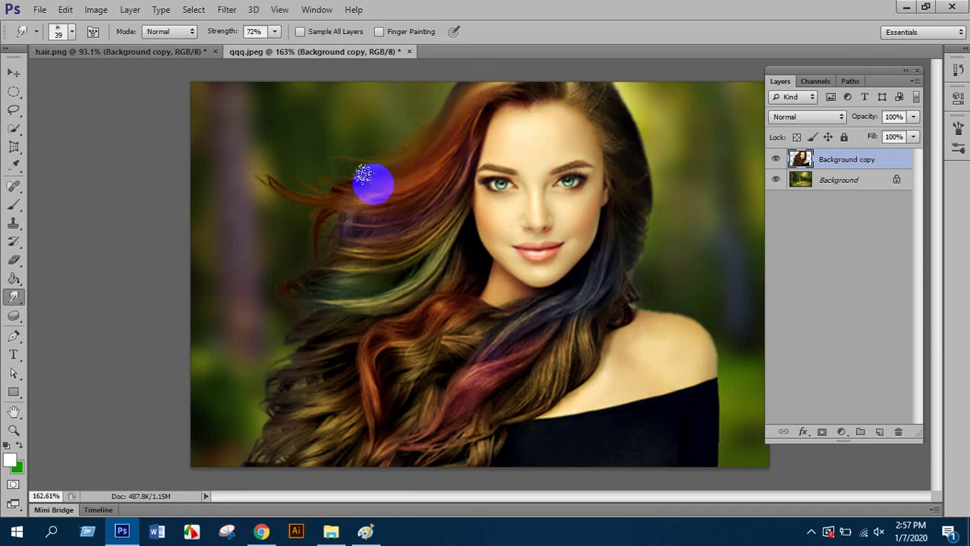
scroll(452, 176, "up", 2)
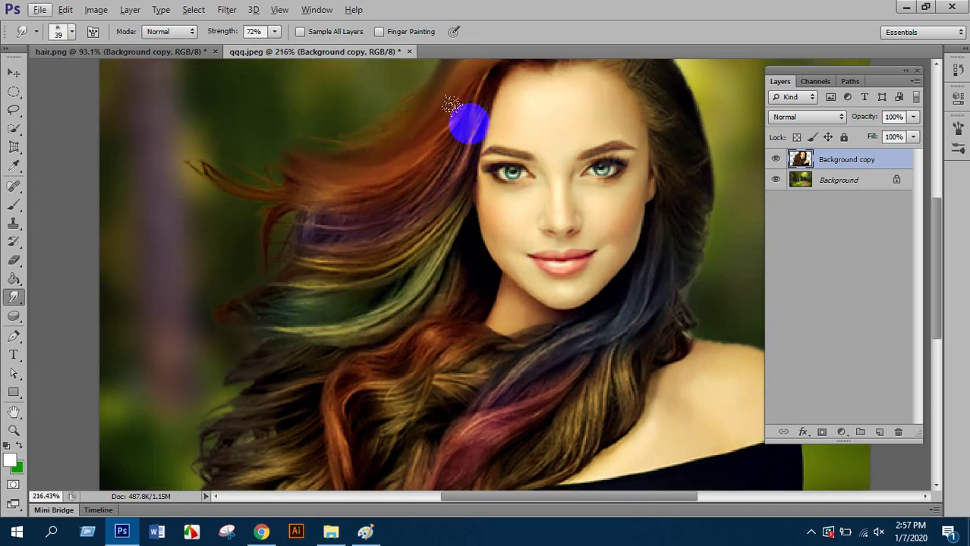
mouse_move(451, 105)
left_mouse_down()
mouse_move(417, 176)
mouse_move(351, 197)
mouse_move(325, 196)
mouse_move(253, 143)
mouse_move(337, 160)
mouse_move(361, 205)
mouse_move(365, 197)
mouse_move(304, 173)
mouse_move(344, 103)
mouse_move(432, 224)
mouse_move(432, 293)
mouse_move(451, 240)
mouse_move(434, 233)
mouse_move(447, 198)
mouse_move(379, 228)
mouse_move(235, 173)
mouse_move(224, 160)
mouse_move(333, 172)
mouse_move(231, 101)
mouse_move(238, 79)
mouse_move(379, 230)
mouse_move(396, 208)
mouse_move(479, 195)
mouse_move(481, 180)
mouse_move(449, 229)
mouse_move(388, 268)
mouse_move(332, 274)
mouse_move(199, 124)
mouse_move(265, 147)
mouse_move(355, 223)
mouse_move(241, 129)
mouse_move(324, 184)
mouse_move(490, 182)
mouse_move(382, 232)
mouse_move(276, 208)
mouse_move(240, 127)
mouse_move(388, 228)
mouse_move(444, 192)
mouse_move(446, 272)
mouse_move(463, 242)
mouse_move(390, 249)
mouse_move(325, 240)
mouse_move(238, 174)
mouse_move(351, 279)
mouse_move(411, 305)
mouse_move(503, 280)
mouse_move(581, 225)
mouse_move(502, 290)
mouse_move(439, 272)
mouse_move(370, 269)
mouse_move(370, 248)
mouse_move(577, 297)
mouse_move(632, 264)
mouse_move(611, 246)
mouse_move(578, 237)
mouse_move(527, 242)
mouse_move(481, 276)
mouse_move(453, 282)
mouse_move(448, 370)
mouse_move(409, 431)
mouse_move(463, 258)
mouse_move(426, 316)
mouse_move(393, 412)
mouse_move(419, 286)
mouse_move(317, 288)
mouse_move(395, 315)
mouse_move(284, 323)
mouse_move(401, 346)
mouse_move(266, 356)
mouse_move(364, 389)
mouse_move(212, 386)
mouse_move(270, 460)
mouse_move(465, 397)
mouse_move(628, 238)
mouse_move(618, 225)
mouse_move(600, 235)
mouse_move(589, 280)
mouse_move(406, 385)
left_mouse_up()
scroll(344, 184, "up", 2)
scroll(425, 251, "down", 2)
scroll(346, 202, "down", 2)
scroll(425, 170, "down", 2)
scroll(425, 170, "left", 2)
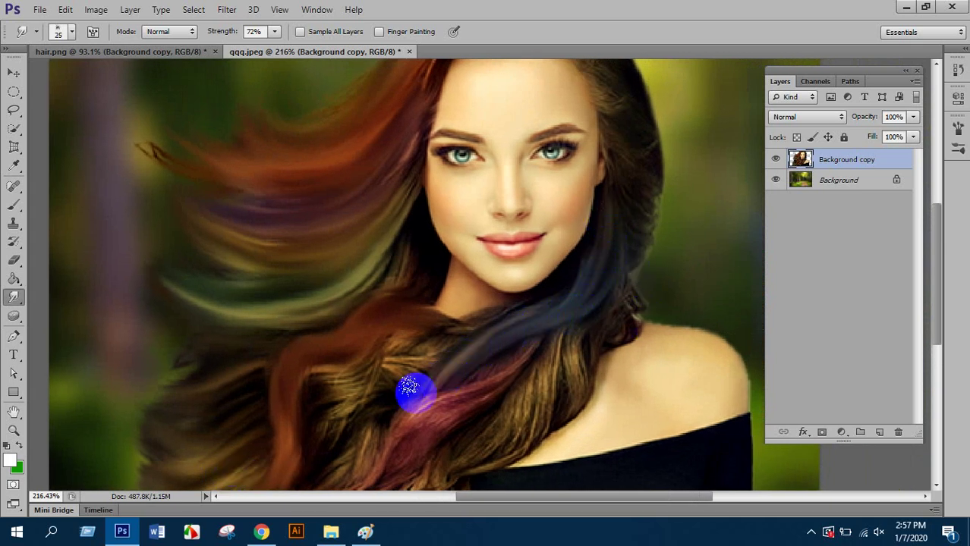
Try smudging the lower brown hair beside the shoulder and the dark hair framing the face with the size 25 brush.
scroll(486, 371, "down", 2)
mouse_move(569, 357)
left_mouse_down()
mouse_move(541, 301)
mouse_move(508, 335)
mouse_move(434, 361)
mouse_move(397, 409)
mouse_move(354, 433)
mouse_move(489, 328)
mouse_move(560, 243)
mouse_move(515, 336)
mouse_move(477, 339)
mouse_move(513, 301)
mouse_move(450, 369)
mouse_move(402, 365)
mouse_move(442, 313)
mouse_move(369, 375)
mouse_move(348, 307)
mouse_move(407, 257)
mouse_move(422, 226)
mouse_move(401, 216)
mouse_move(366, 227)
mouse_move(375, 220)
mouse_move(284, 260)
mouse_move(483, 345)
mouse_move(459, 344)
mouse_move(442, 367)
mouse_move(428, 369)
mouse_move(606, 185)
mouse_move(519, 457)
left_mouse_up()
scroll(425, 402, "down", 3)
scroll(410, 356, "down", 2)
mouse_move(535, 260)
left_mouse_down()
mouse_move(575, 306)
mouse_move(543, 215)
mouse_move(551, 263)
mouse_move(595, 269)
mouse_move(569, 206)
mouse_move(494, 123)
mouse_move(503, 114)
mouse_move(508, 132)
mouse_move(528, 84)
mouse_move(511, 146)
mouse_move(536, 99)
mouse_move(529, 120)
mouse_move(525, 173)
left_mouse_up()
scroll(557, 277, "down", 8)
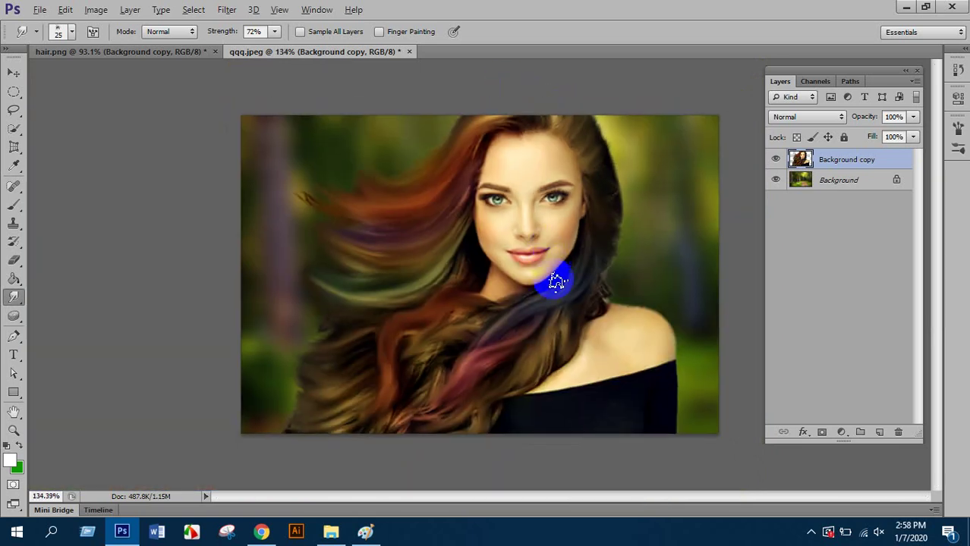
Undo the latest Smudge strokes on the purple, green, brown and dark hair, leaving the smudging on the orange lock.
scroll(543, 277, "up", 2)
scroll(585, 256, "up", 15)
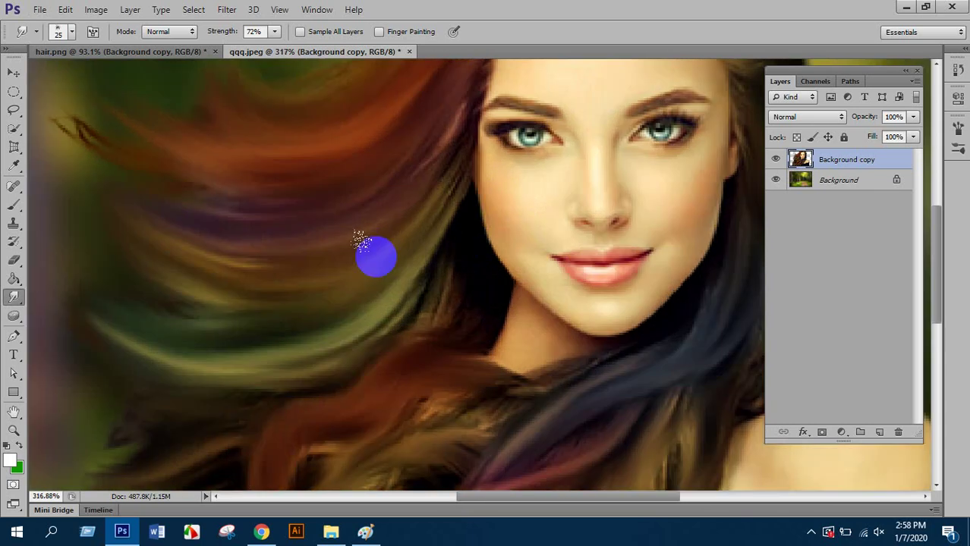
scroll(281, 243, "up", 2)
scroll(350, 250, "down", 10)
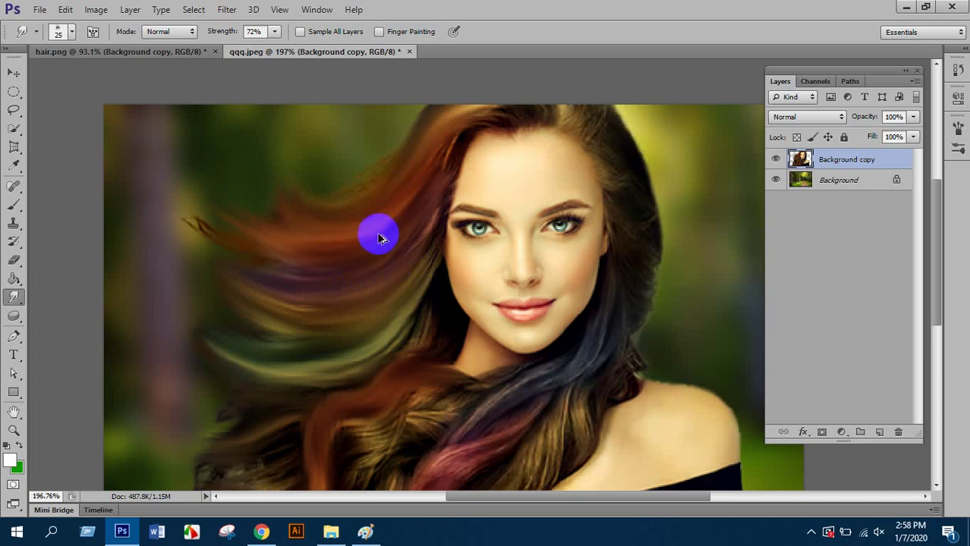
key("ctrl+alt+z")
key("ctrl+alt+z")
key("ctrl+alt+z")
key("ctrl+alt+z")
key("ctrl+alt+z")
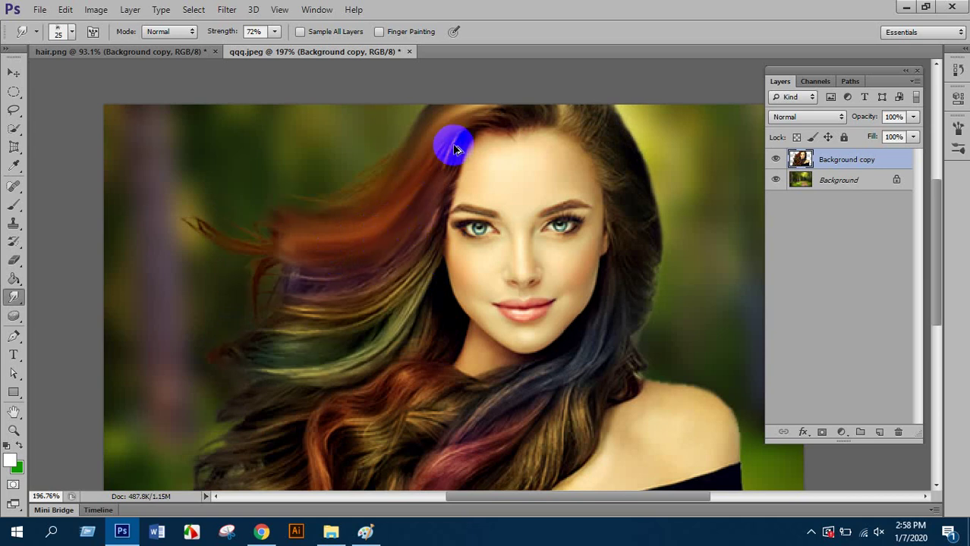
Examine the blended hair, face and eyes at full view and in close-up.
scroll(321, 262, "down", 5)
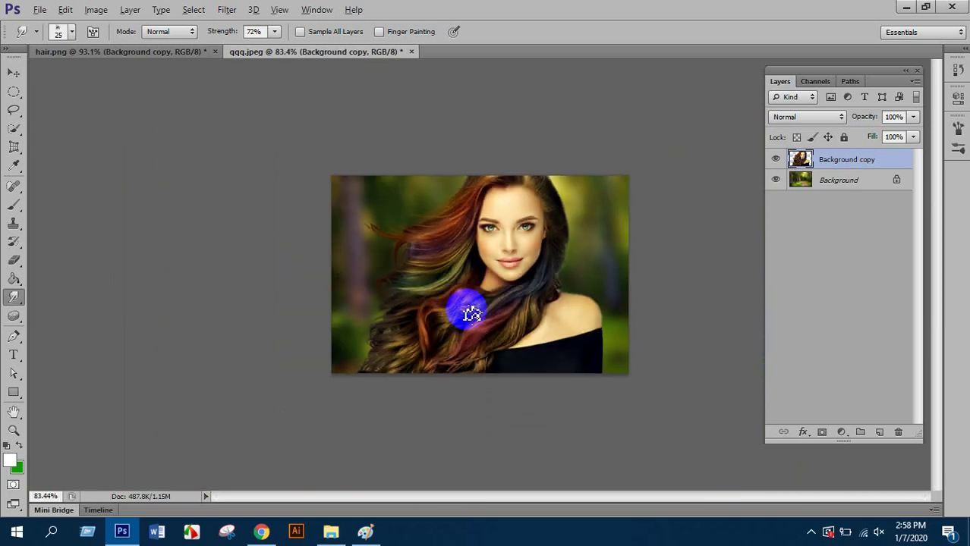
scroll(531, 254, "up", 3)
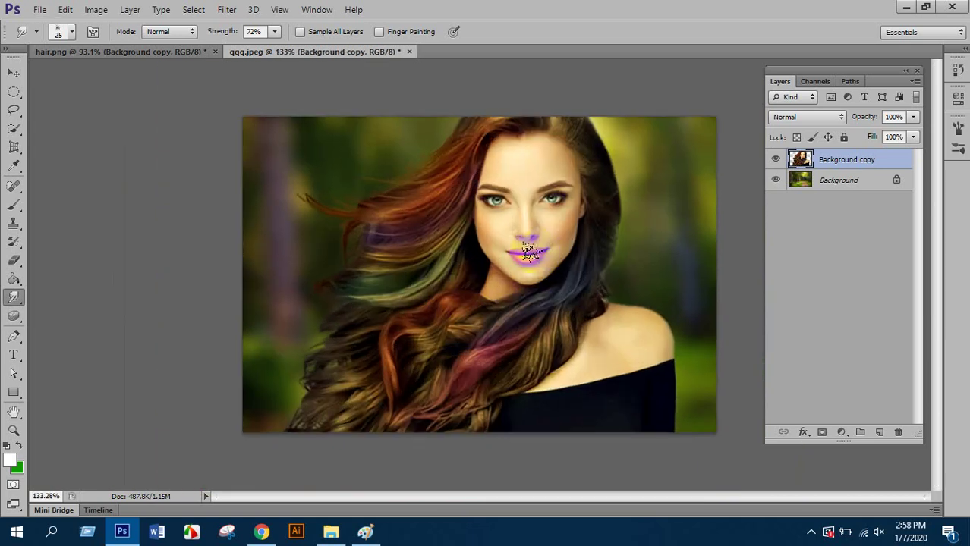
scroll(525, 235, "up", 2)
scroll(541, 209, "down", 4)
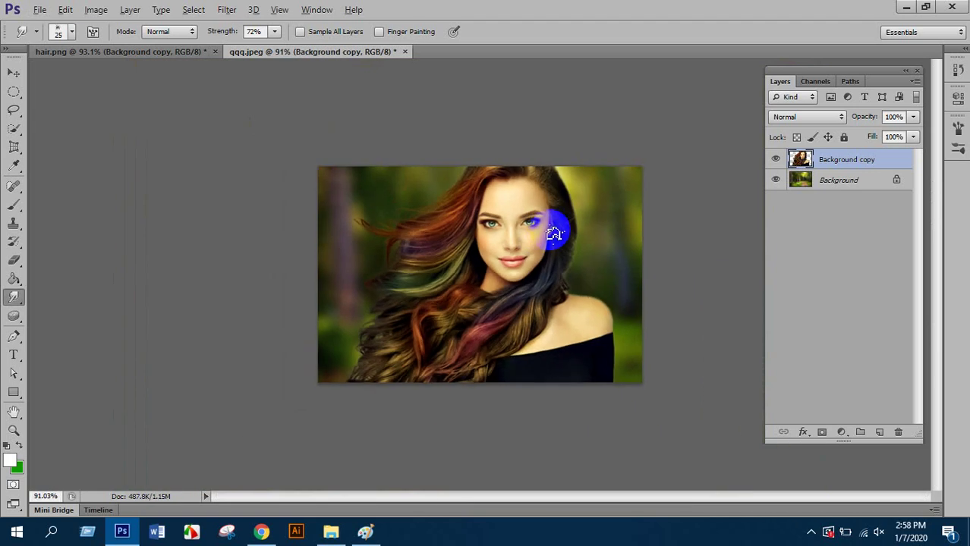
key("alt")
scroll(556, 236, "up", 5)
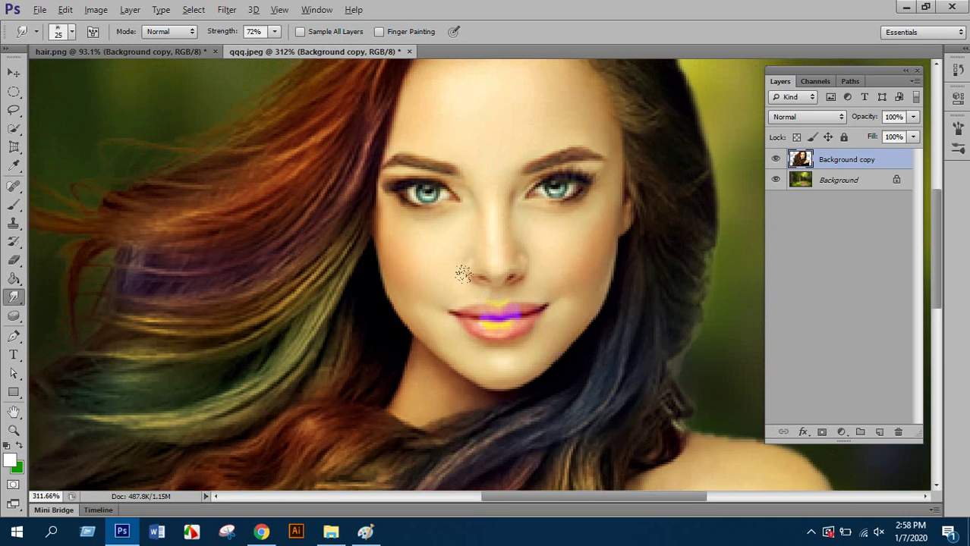
scroll(463, 273, "up", 4)
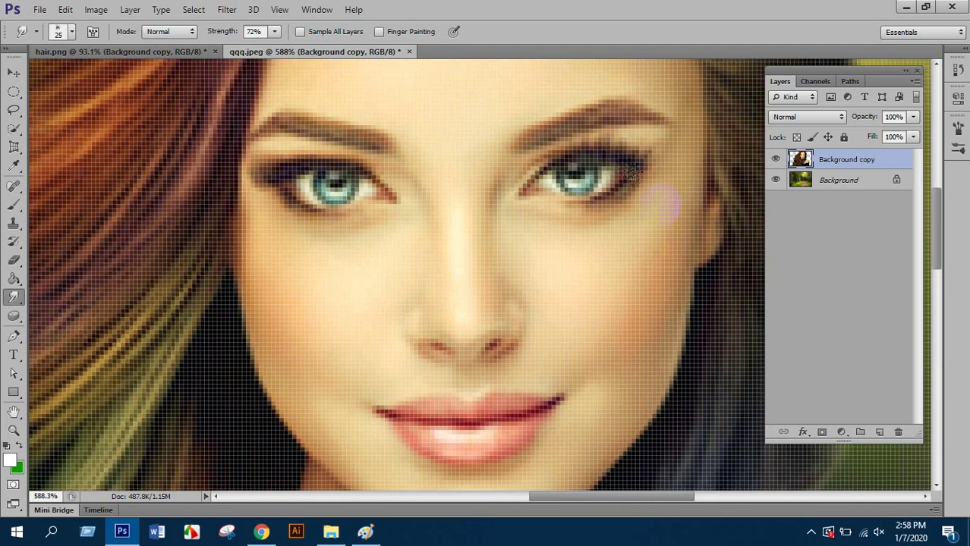
scroll(634, 173, "down", 3)
scroll(646, 203, "down", 4)
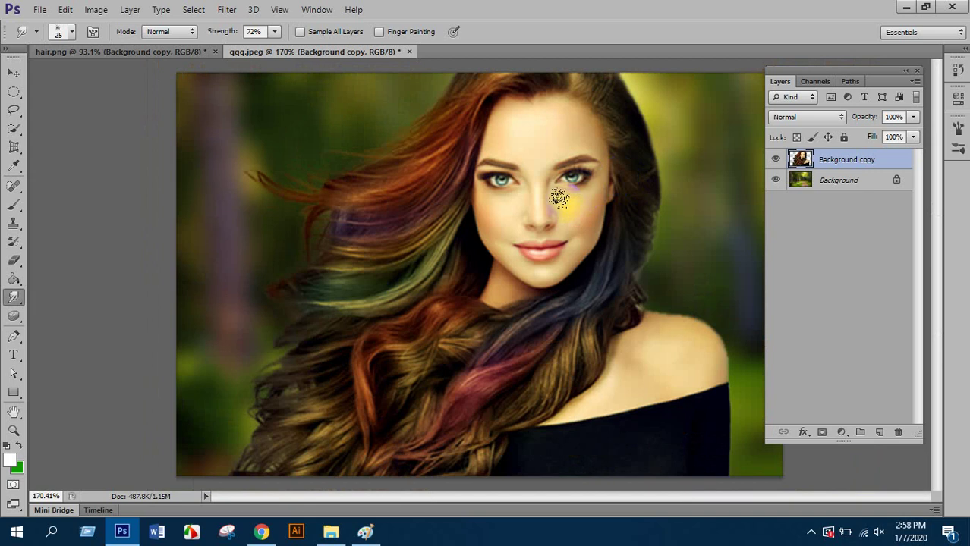
Outline the woman's lips with a freehand Lasso selection on the Background copy layer.
scroll(552, 199, "up", 7)
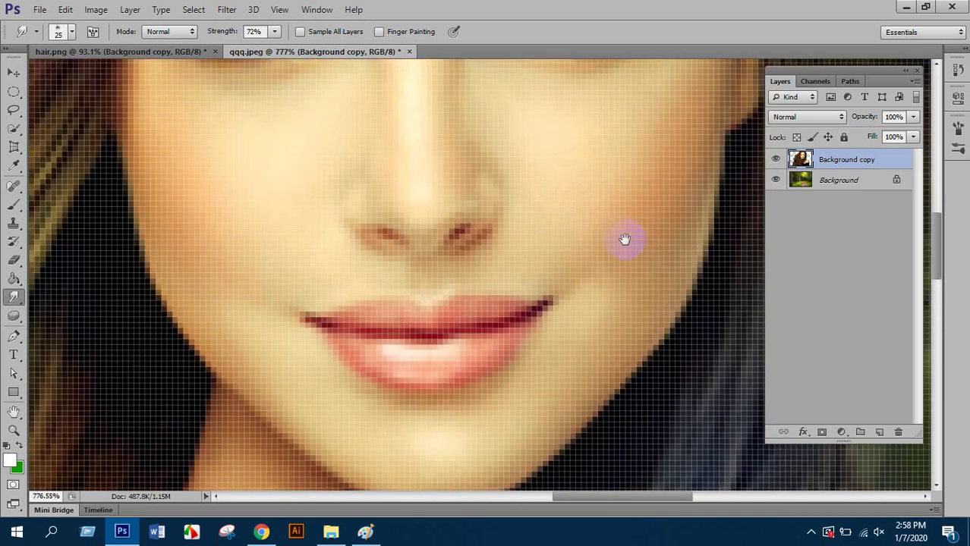
left_click_drag(624, 240, 590, 219)
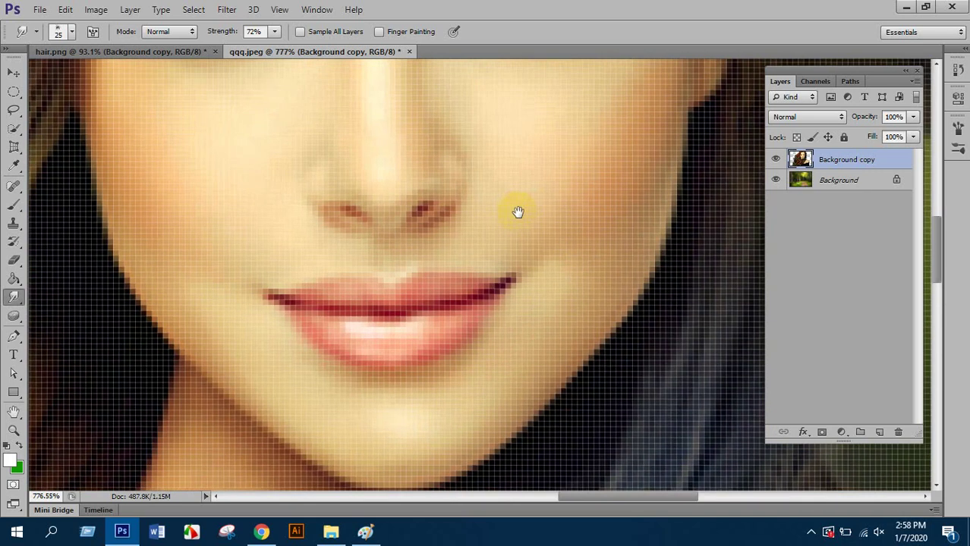
left_click(13, 110)
scroll(292, 334, "up", 2)
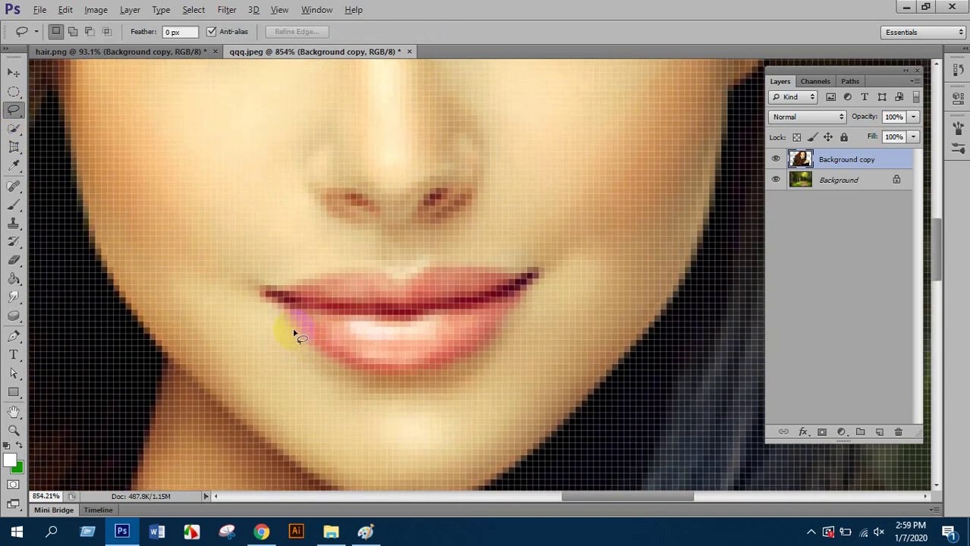
left_click_drag(258, 296, 262, 304)
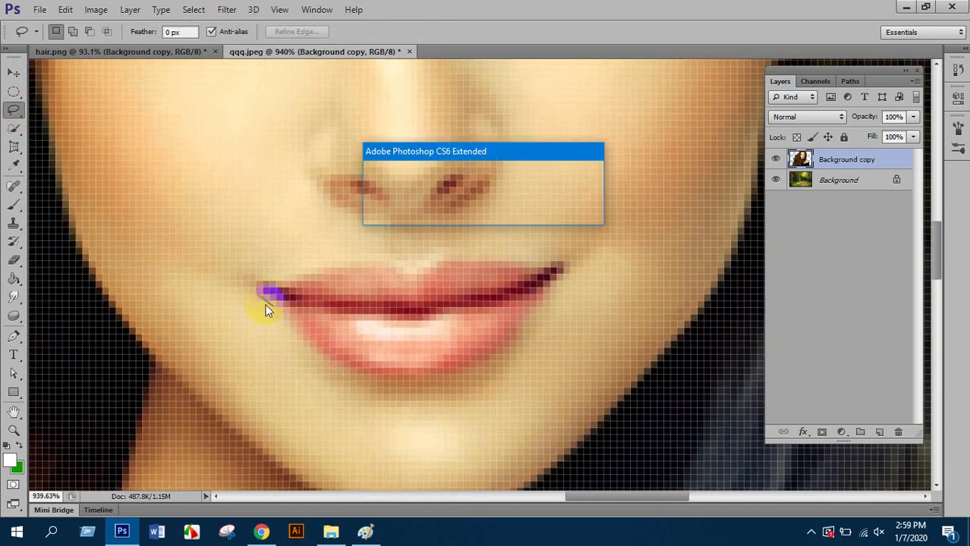
left_click(493, 215)
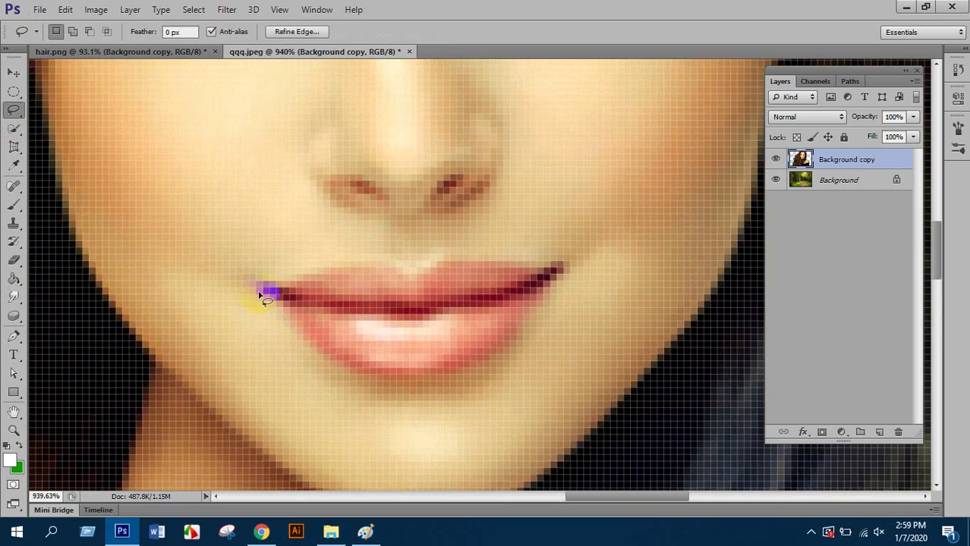
left_click_drag(266, 298, 306, 338)
mouse_move(353, 372)
left_mouse_down()
mouse_move(448, 377)
mouse_move(489, 355)
mouse_move(562, 280)
mouse_move(542, 268)
mouse_move(501, 266)
left_mouse_up()
left_click_drag(347, 270, 263, 290)
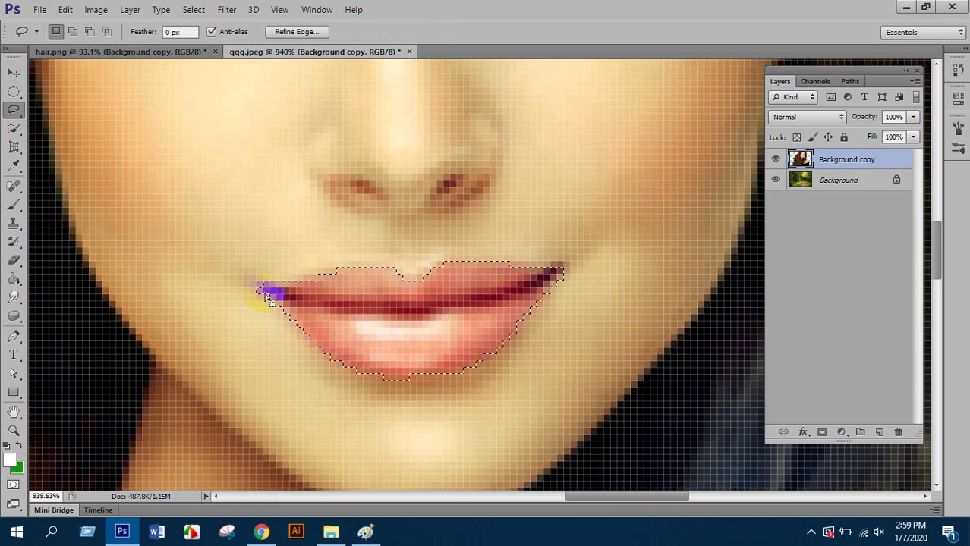
Feather the lip selection by 2 pixels.
right_click(360, 309)
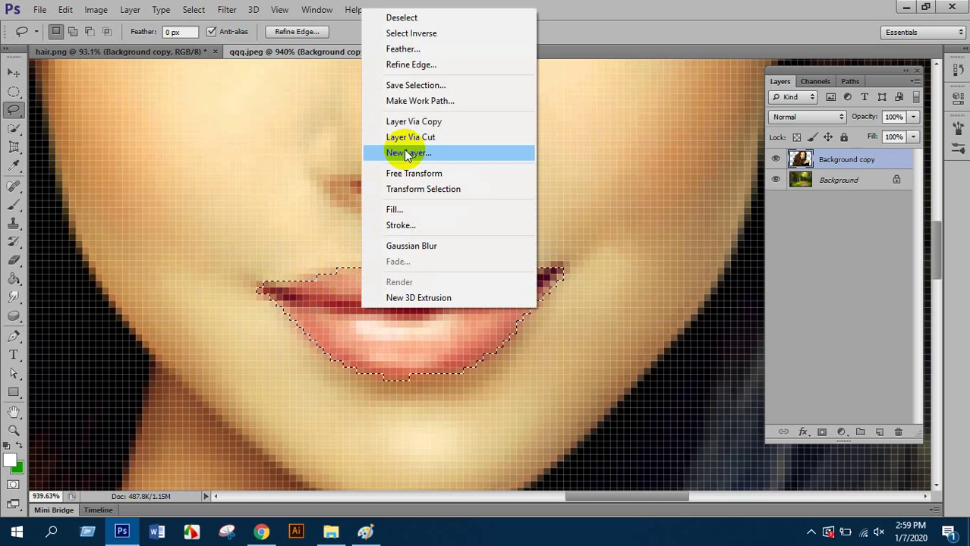
left_click(414, 49)
type("2")
key("Return")
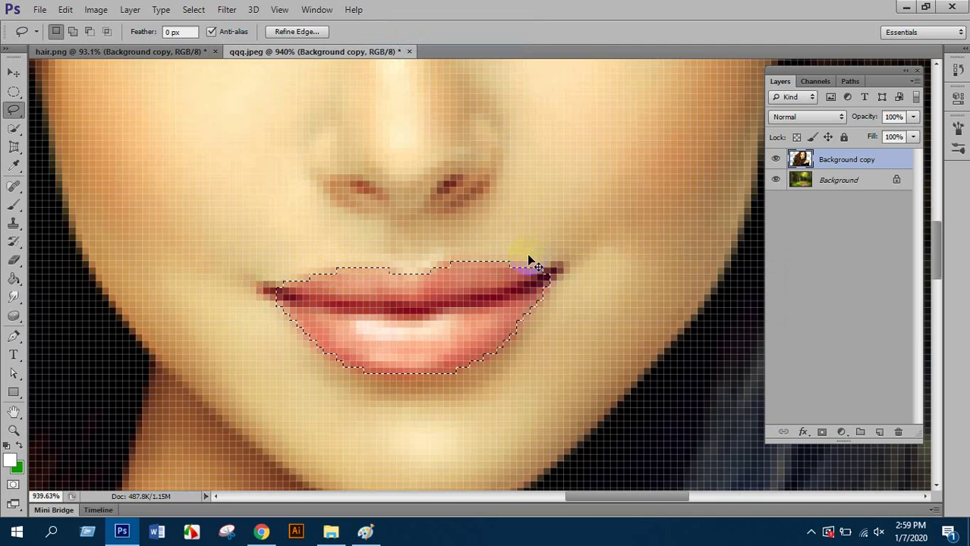
Recolour the lips pink with Color Balance midtones at +54, -89 and +54, and clear the selection.
key("ctrl+b")
left_click_drag(741, 297, 680, 318)
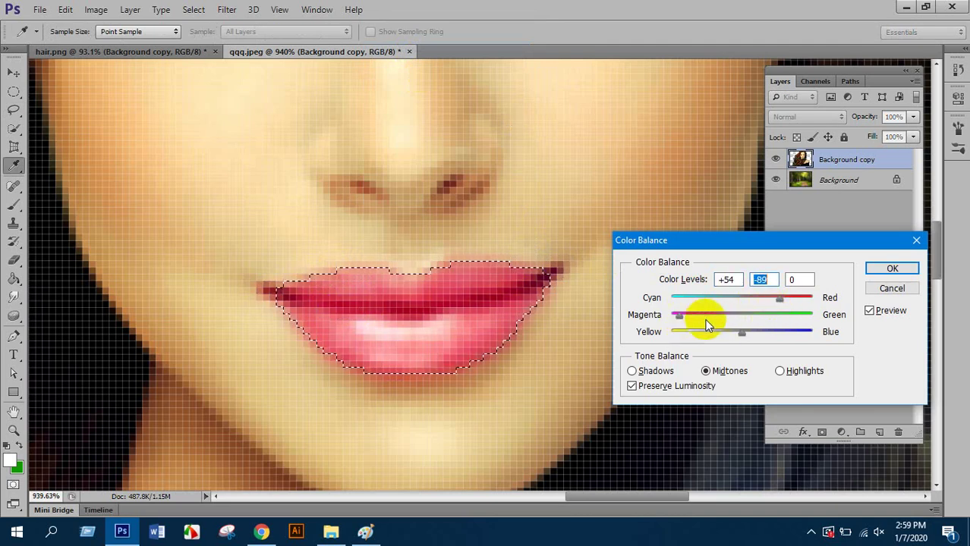
left_click_drag(747, 331, 780, 333)
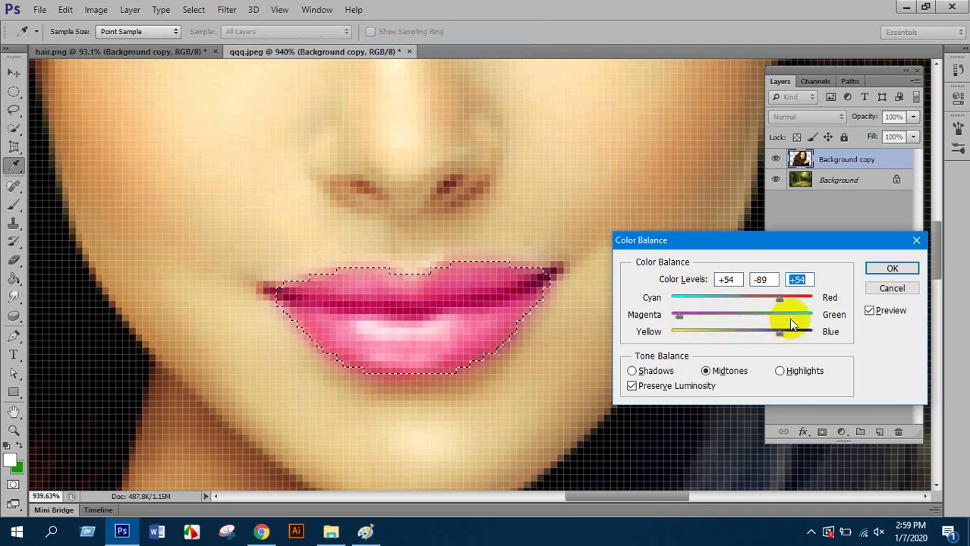
left_click(889, 267)
key("l")
scroll(431, 296, "down", 5)
scroll(472, 195, "up", 3)
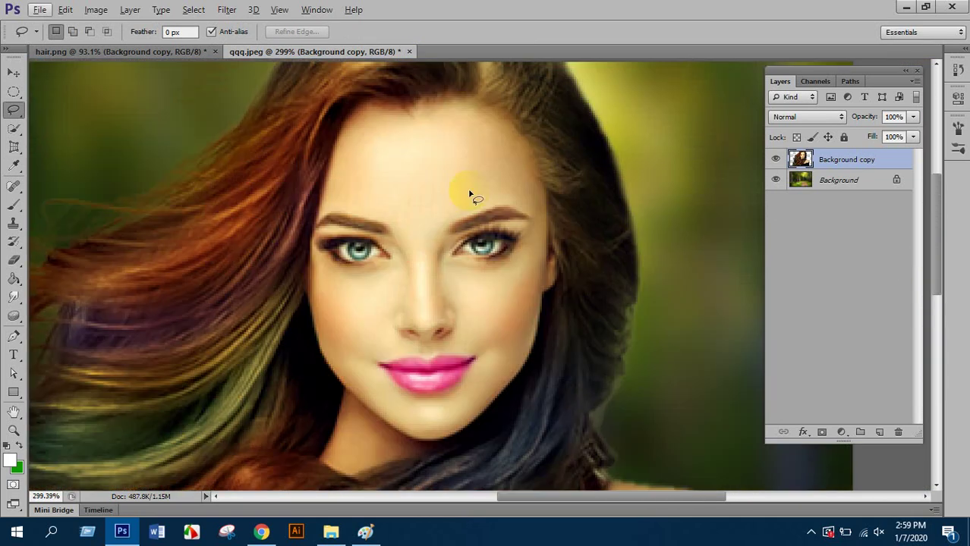
Add a new layer above the woman for the eye colour and choose the Brush tool with a soft round tip.
scroll(460, 238, "up", 3)
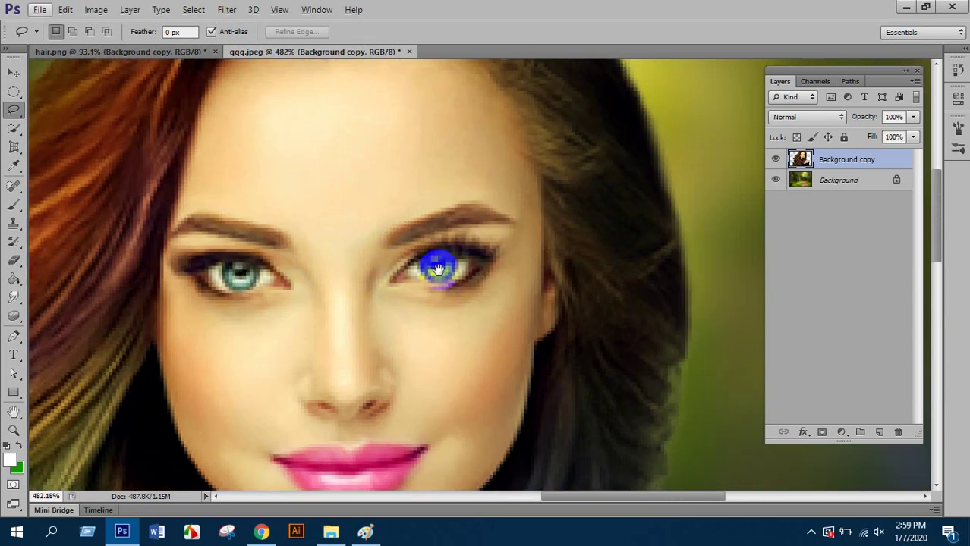
left_click(880, 433)
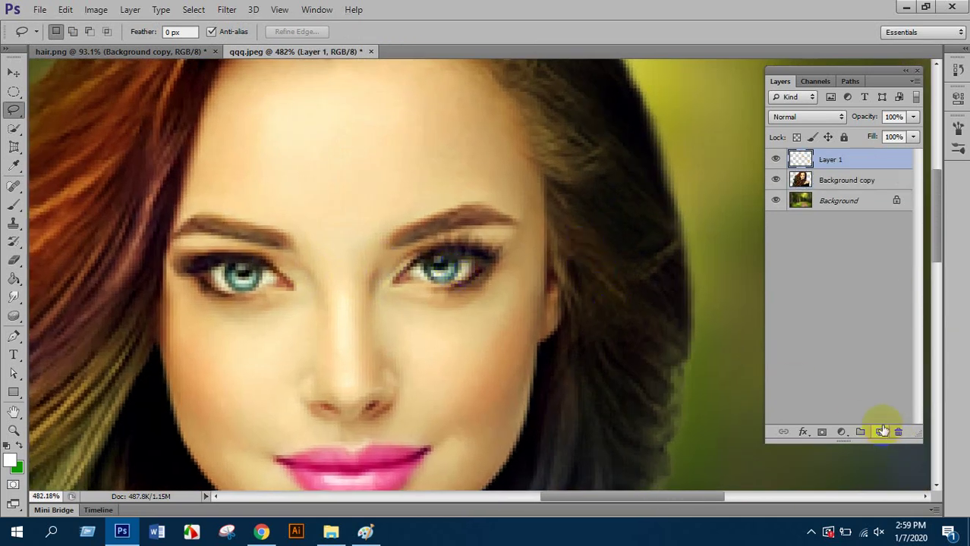
left_click(17, 206)
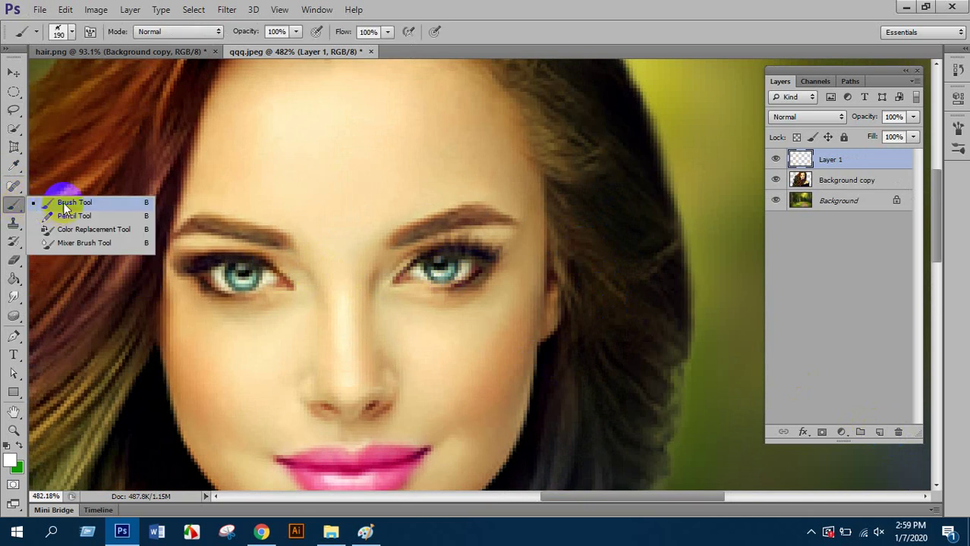
left_click(63, 202)
left_click(67, 32)
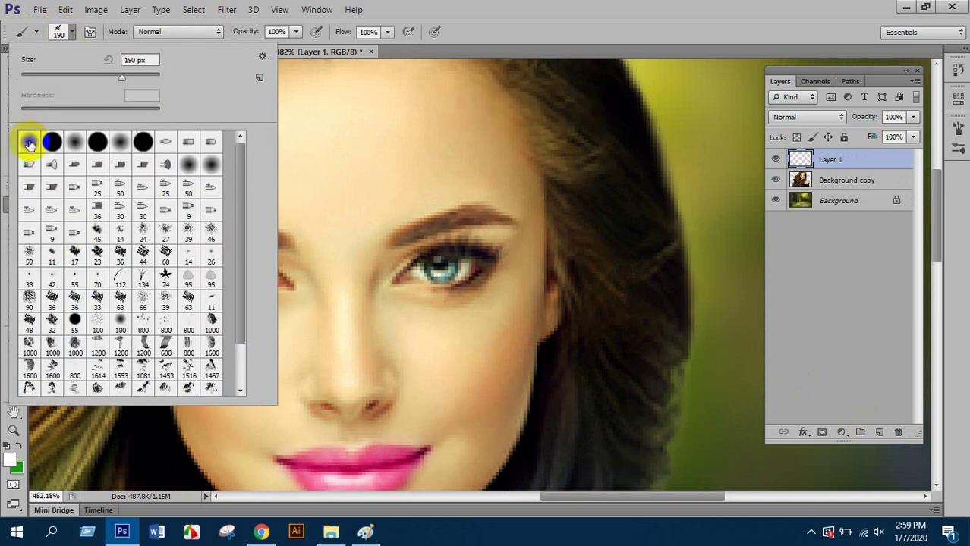
double_click(29, 142)
Set the foreground colour to the violet-blue 460dfe.
left_click(11, 461)
left_click(772, 183)
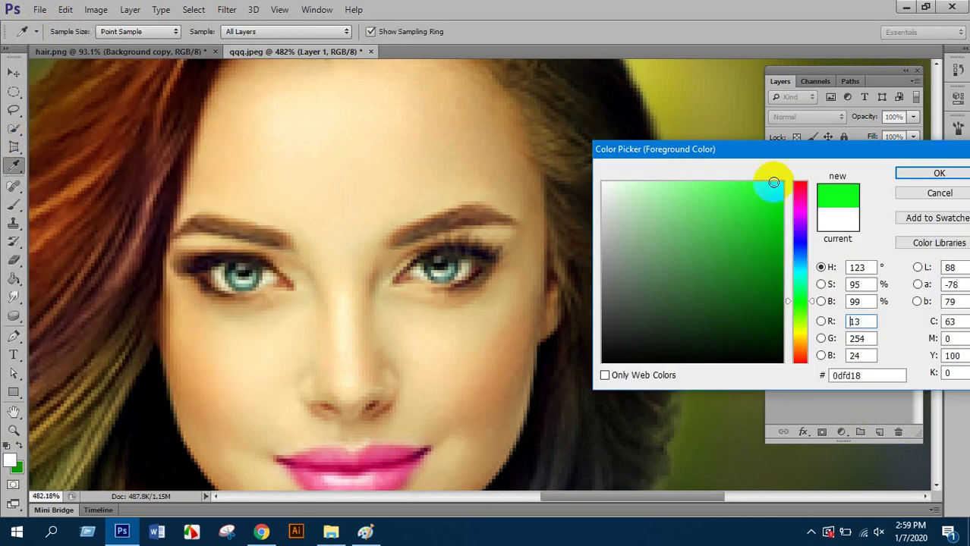
left_click(801, 232)
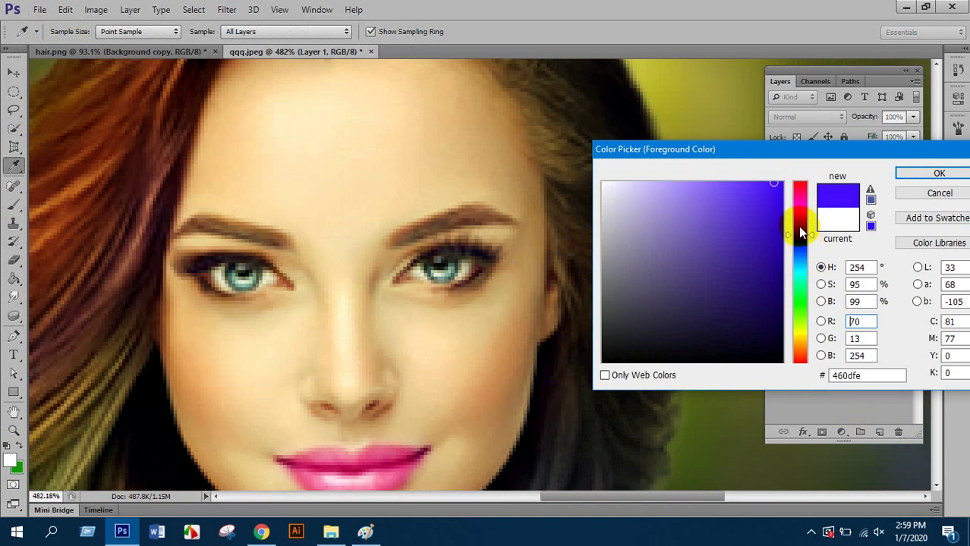
left_click(919, 174)
Try painting blue over both eyes with larger soft brushes, undoing the strokes.
left_click_drag(261, 262, 201, 261)
key("ctrl+z")
left_click(241, 267)
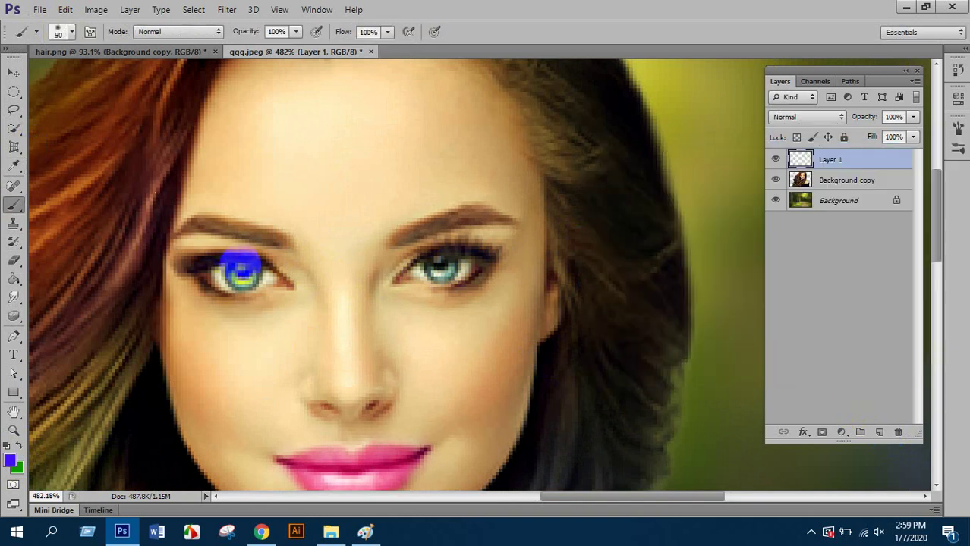
key("bracketleft")
left_click(243, 274)
left_click_drag(235, 265, 270, 275)
mouse_move(444, 270)
left_mouse_down()
mouse_move(436, 256)
mouse_move(452, 279)
left_mouse_up()
key("ctrl+alt+z")
key("ctrl+alt+z")
Reduce the soft brush to size 10 and paint the irises of both eyes blue.
key("bracketleft")
left_click_drag(237, 265, 243, 269)
left_click_drag(444, 269, 444, 261)
key("ctrl+alt+z")
key("ctrl+alt+z")
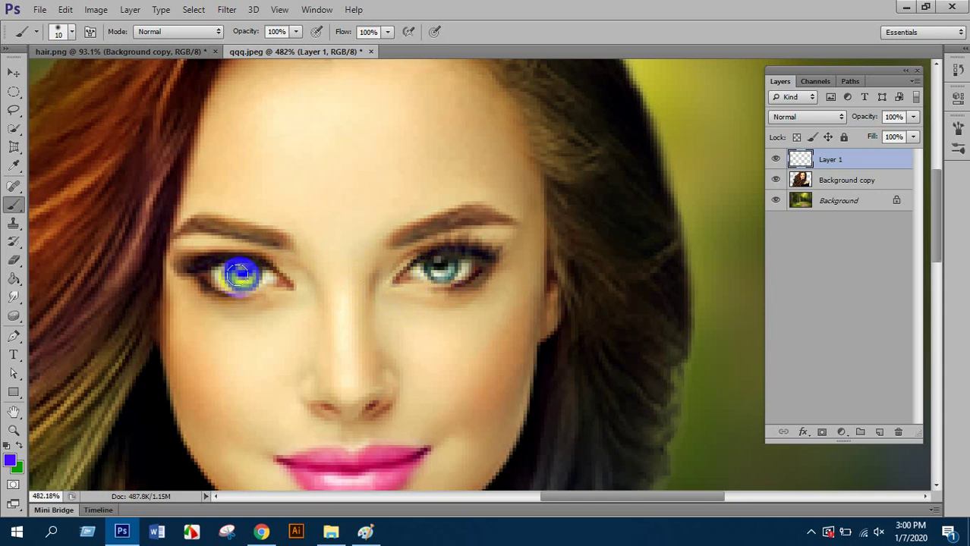
left_click_drag(237, 271, 243, 268)
left_click_drag(434, 267, 440, 266)
scroll(425, 304, "down", 3)
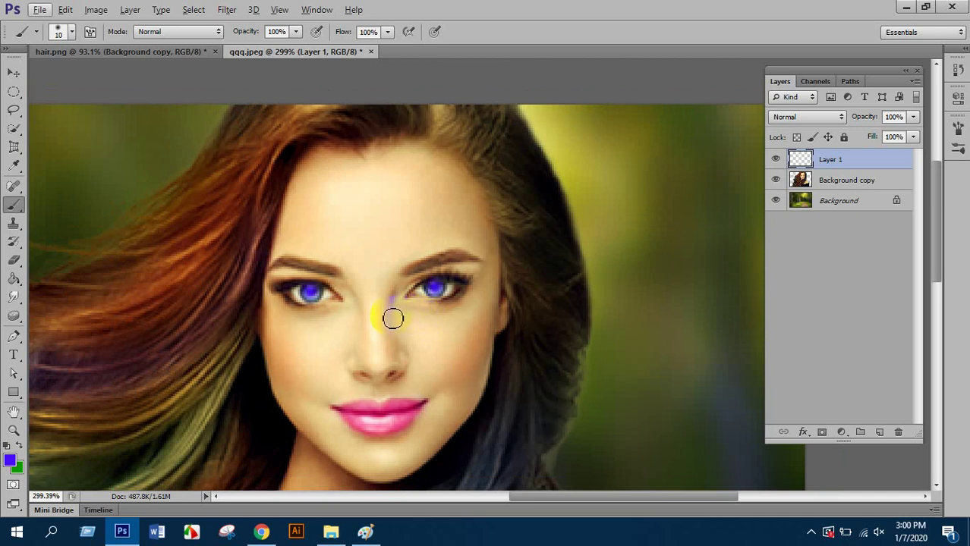
Set the blend mode of the eye colour layer to Multiply and check the eyes in the whole portrait.
left_click(807, 117)
left_click(783, 177)
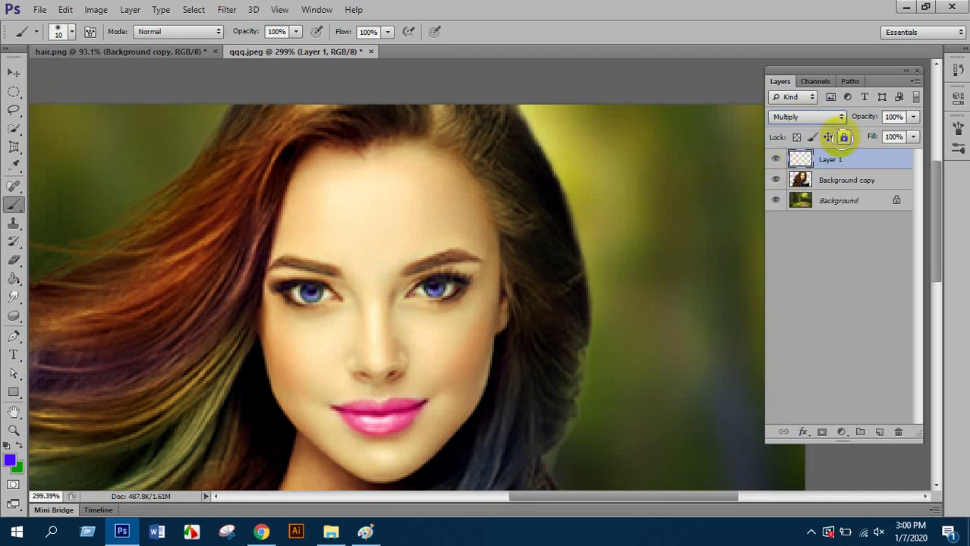
left_click(16, 73)
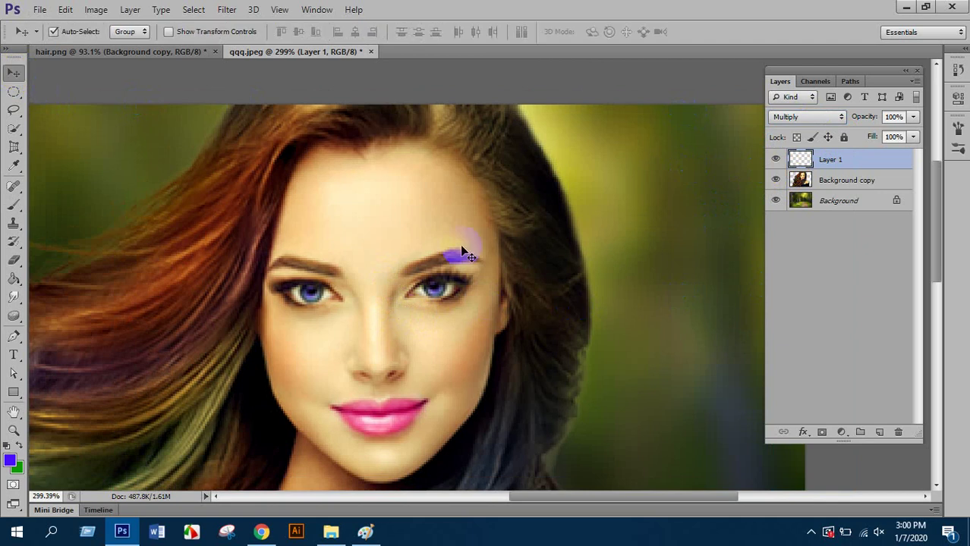
scroll(526, 271, "down", 3)
scroll(616, 217, "up", 2)
scroll(616, 217, "up", 1)
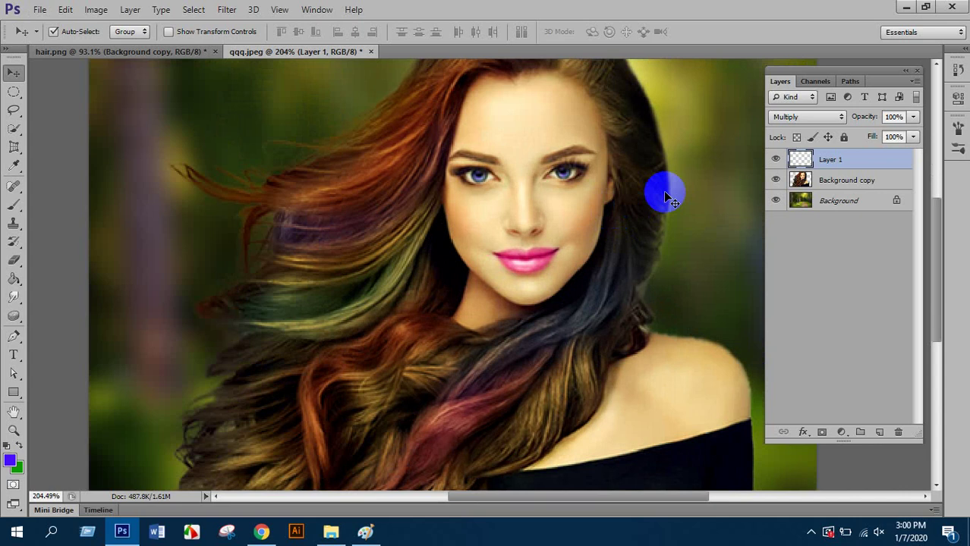
Choose the Brush tool with a hard round 10 px tip.
left_click(14, 205)
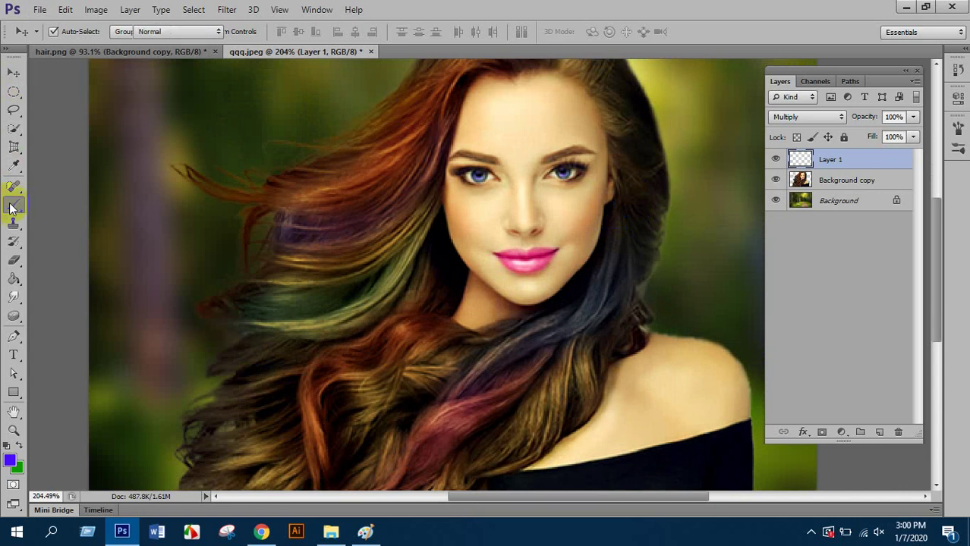
left_click(58, 32)
double_click(65, 141)
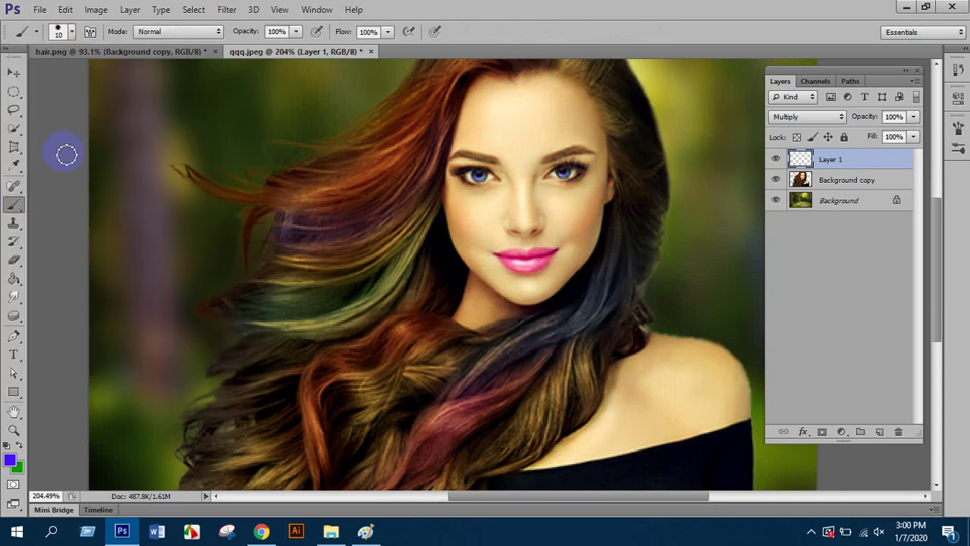
left_click(19, 454)
left_click(64, 35)
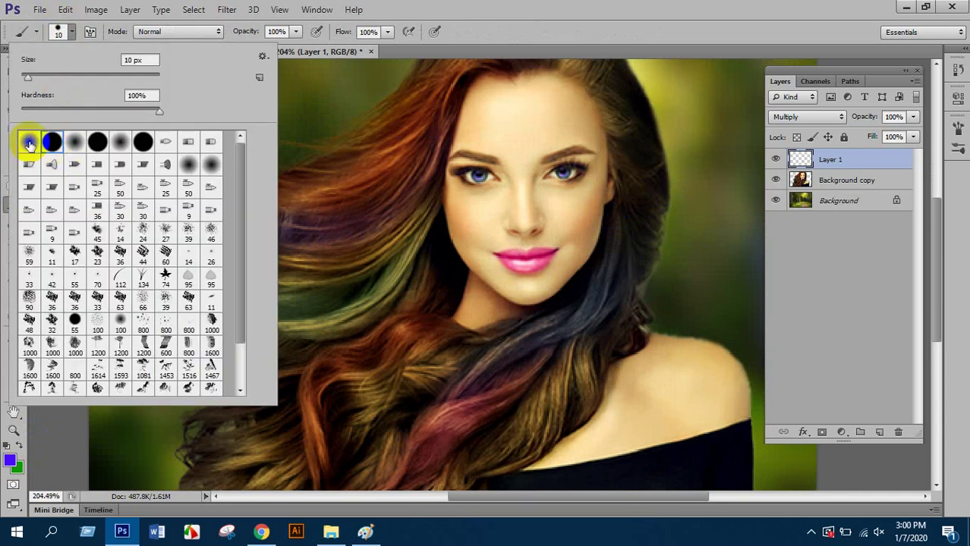
left_click(27, 142)
left_click_drag(444, 193, 460, 199)
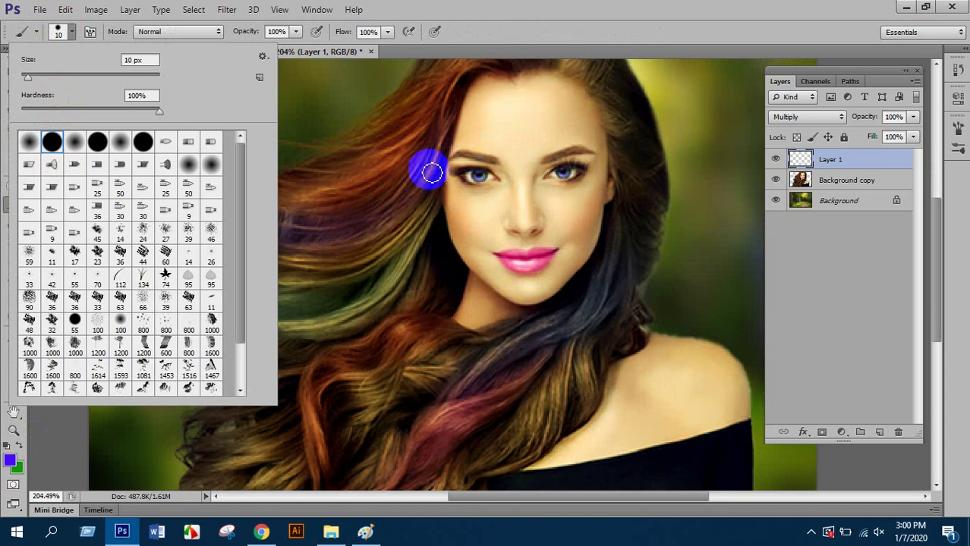
Add a new layer above the eye colour layer and set the foreground colour to red, ff0000.
left_click(881, 432)
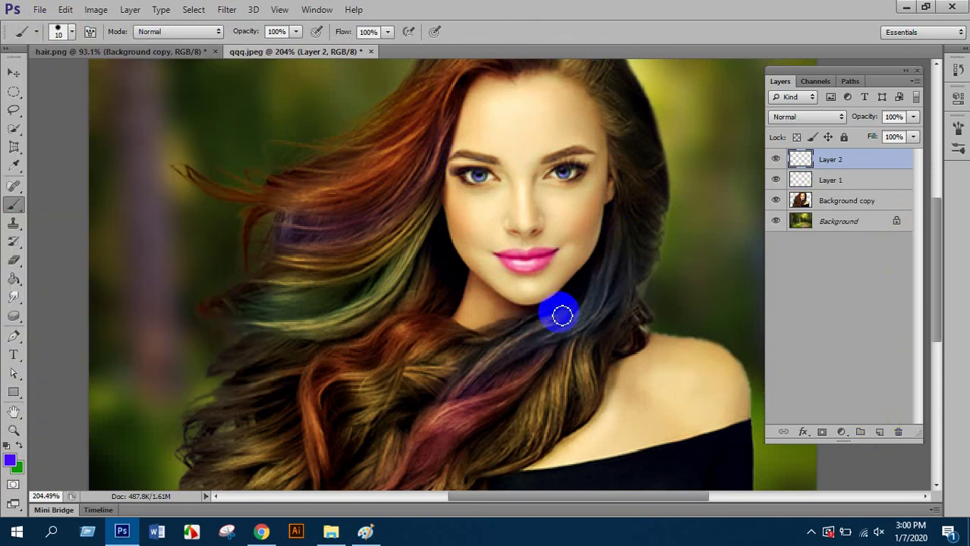
left_click(10, 459)
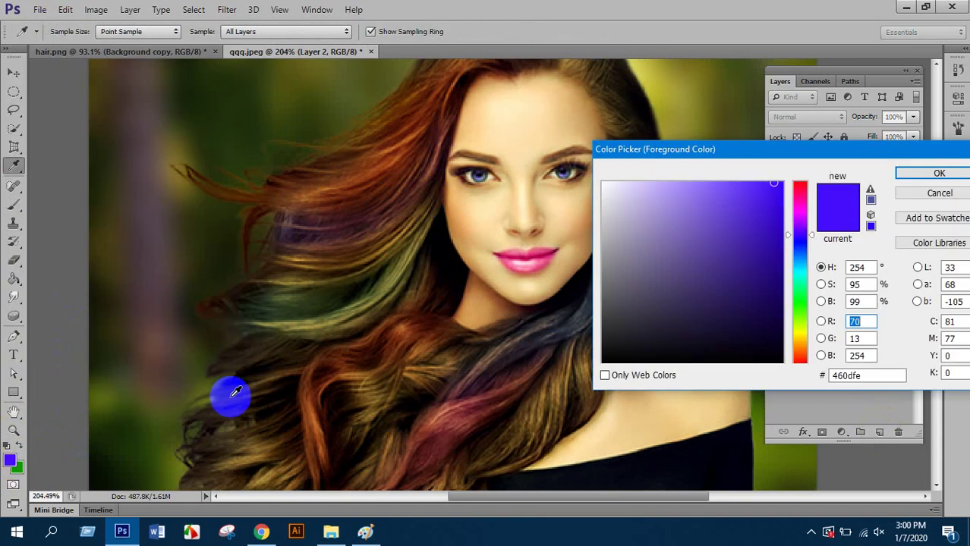
left_click(541, 260)
mouse_move(752, 191)
left_mouse_down()
mouse_move(803, 165)
mouse_move(795, 173)
left_mouse_up()
left_click(919, 173)
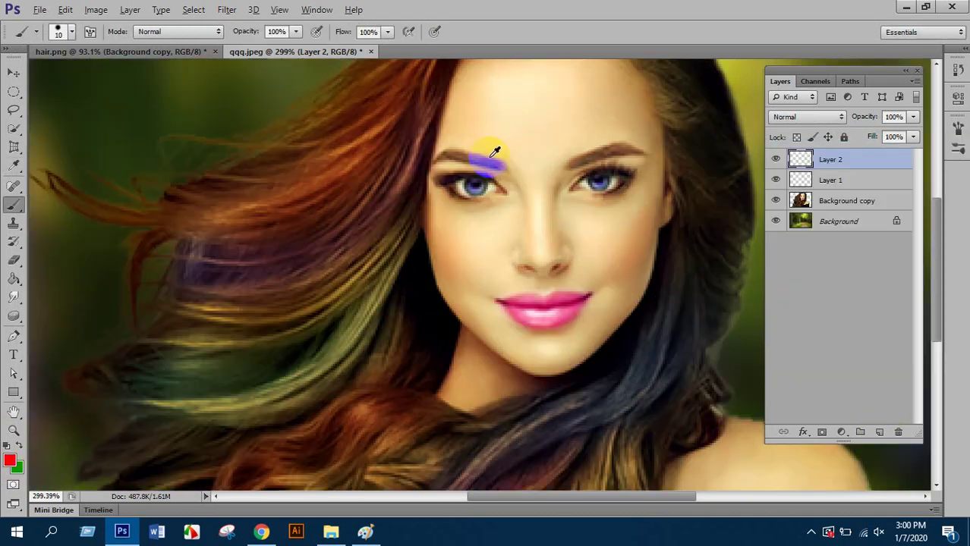
Reduce the brush to size 7 and paint a red dot between the eyebrows, replacing the first attempt with a slightly higher one.
scroll(568, 179, "up", 3)
left_click(514, 183)
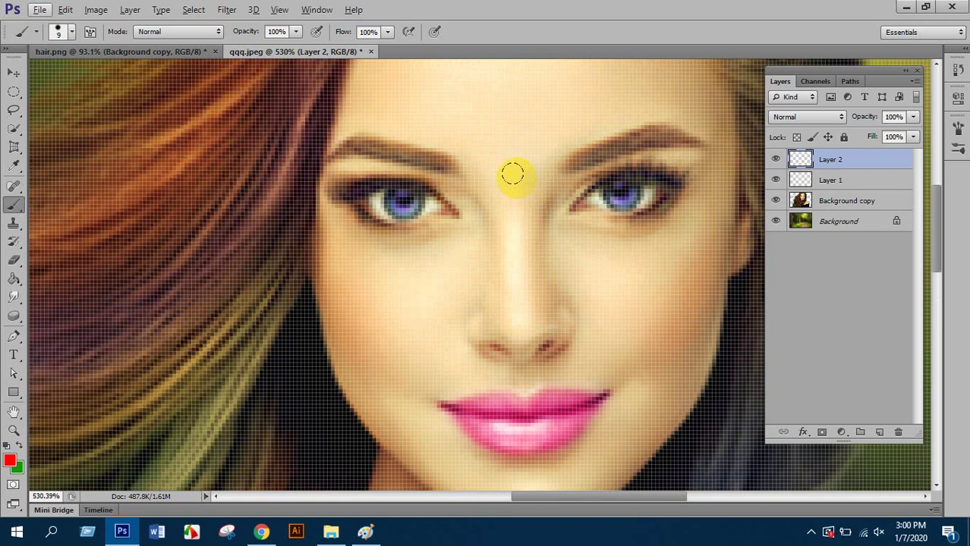
key("bracketleft")
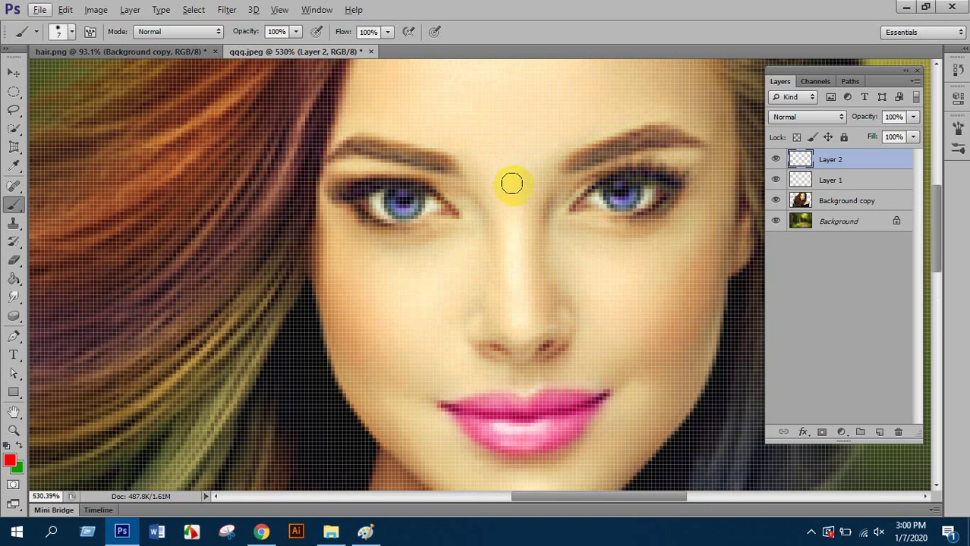
left_click(512, 185)
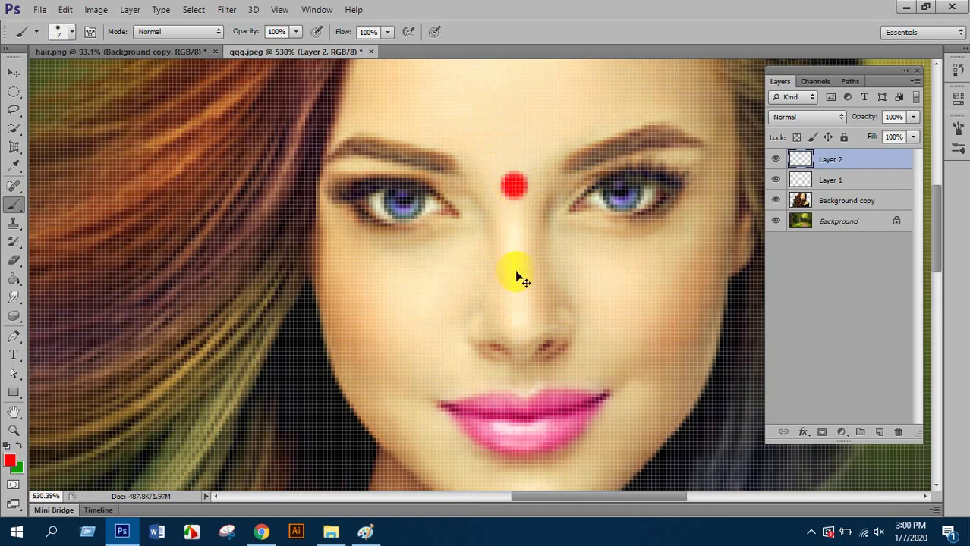
key("ctrl+z")
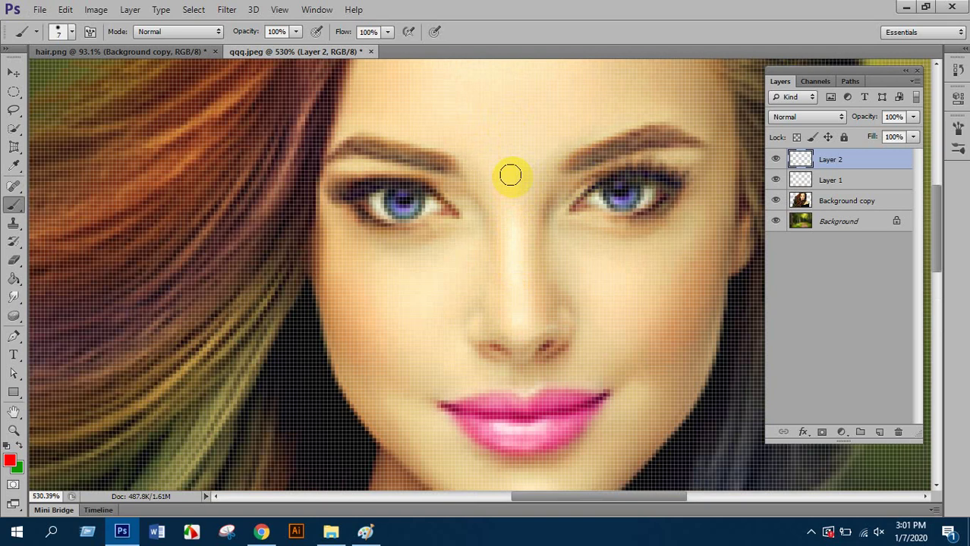
left_click(510, 175)
Set the foreground colour to blue, 0000f1, and paint a smaller size 4 dot on the lower part of the red forehead dot.
left_click(9, 460)
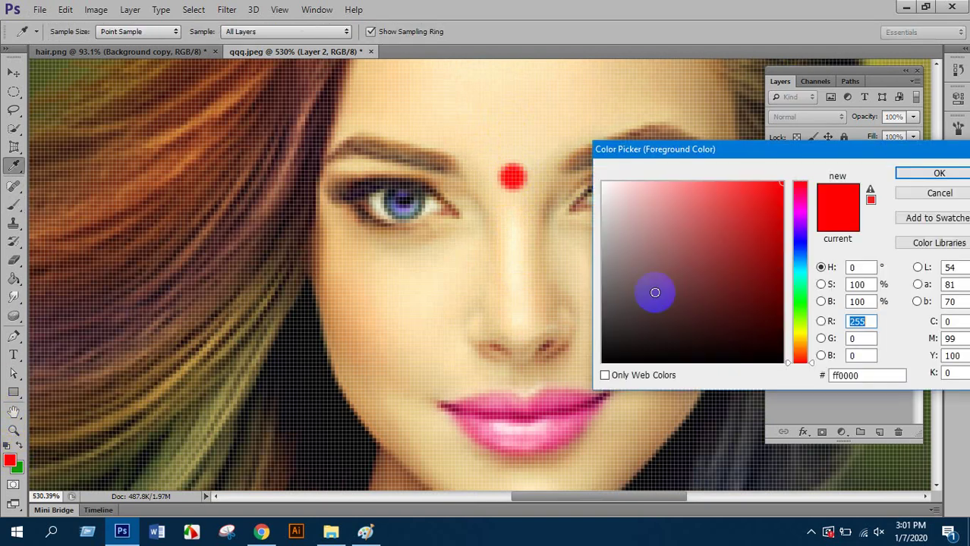
left_click(800, 243)
left_click(782, 192)
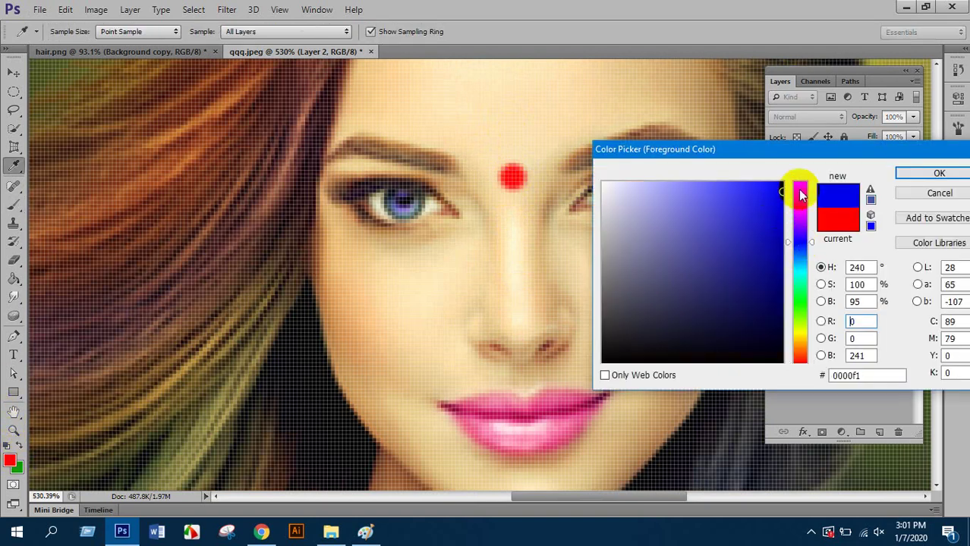
left_click(933, 173)
key("b")
scroll(486, 176, "up", 3)
left_click(489, 182)
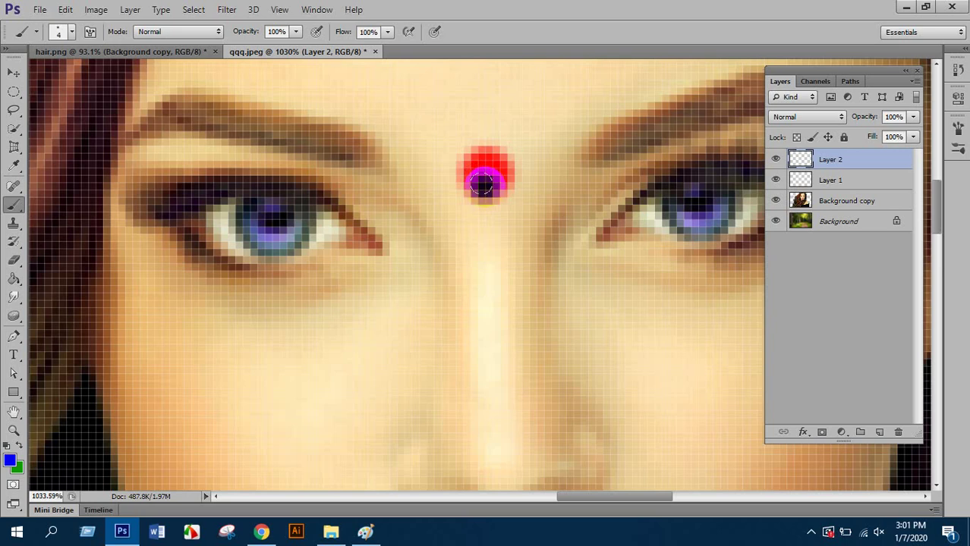
scroll(517, 258, "down", 5)
scroll(516, 268, "down", 1)
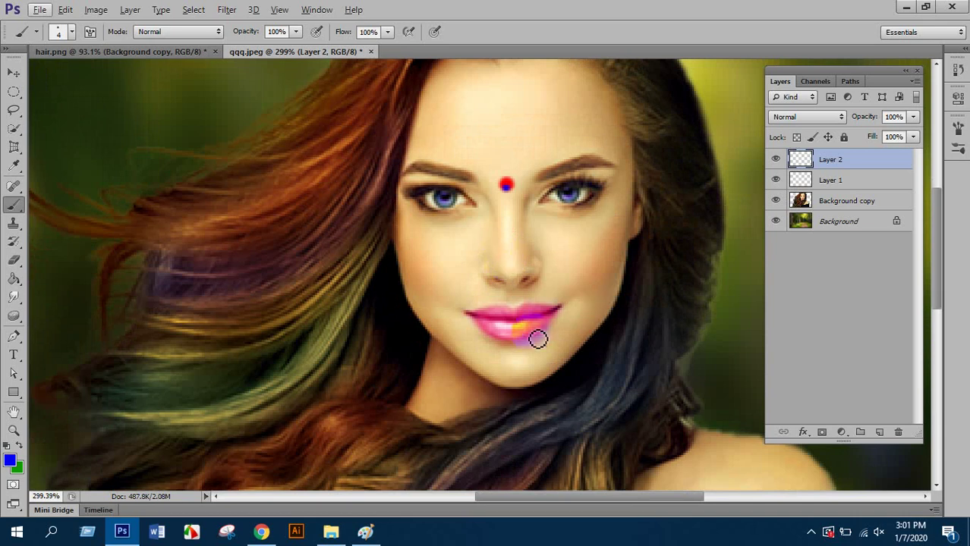
Set the foreground colour to black and paint a tiny size 2 beauty spot on the cheek beside the mouth.
left_click(9, 460)
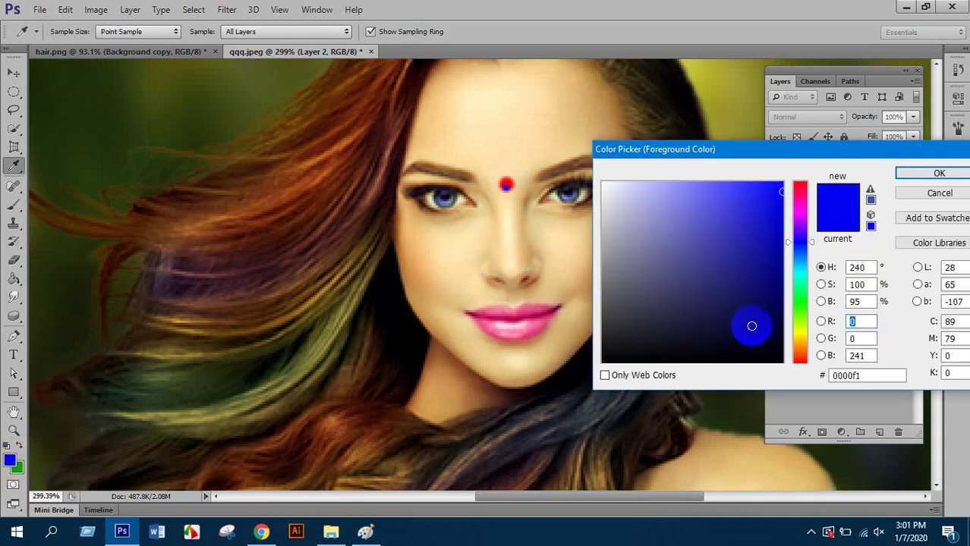
left_click_drag(752, 325, 795, 372)
left_click(920, 176)
scroll(566, 360, "up", 3)
key("bracketleft")
key("bracketleft")
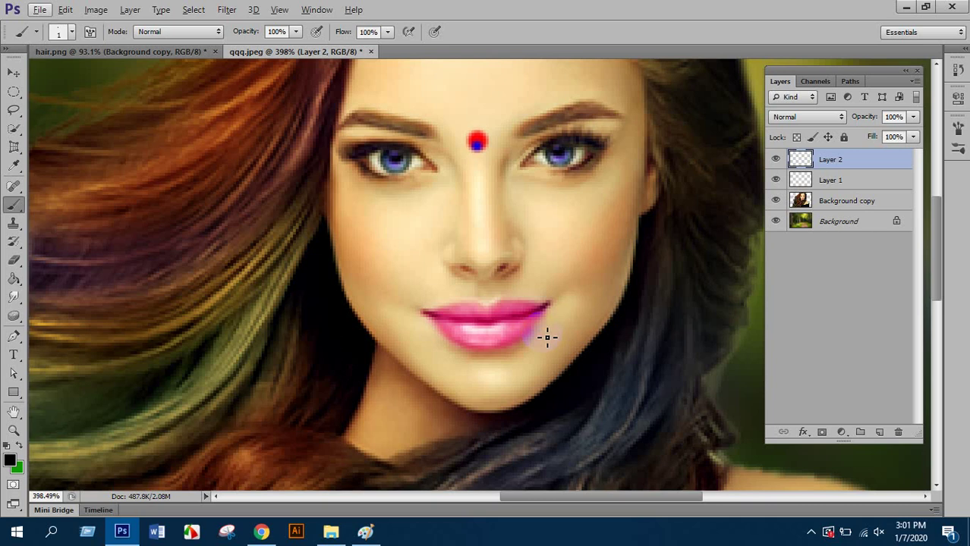
key("ctrl+z")
left_click(550, 334)
scroll(353, 341, "down", 2)
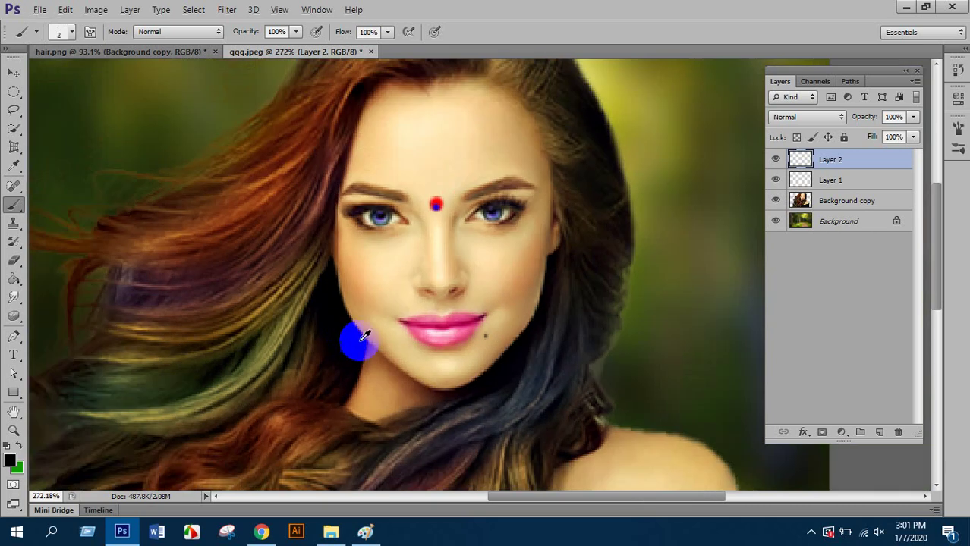
Try tiny black dots on the chin with a size 1 brush in place of the beauty spot beside the mouth.
scroll(357, 334, "down", 2)
scroll(372, 330, "up", 2)
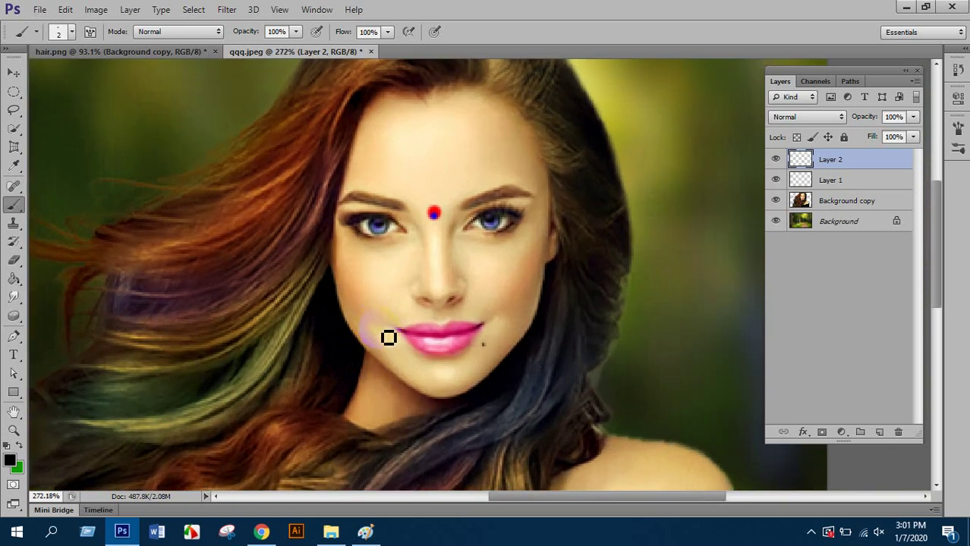
scroll(456, 373, "up", 3)
scroll(429, 397, "up", 2)
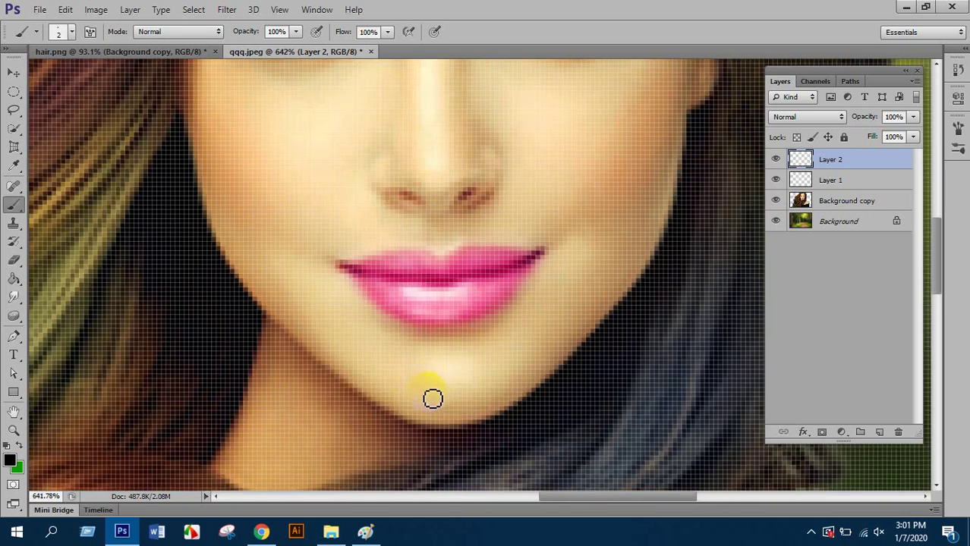
key("bracketleft")
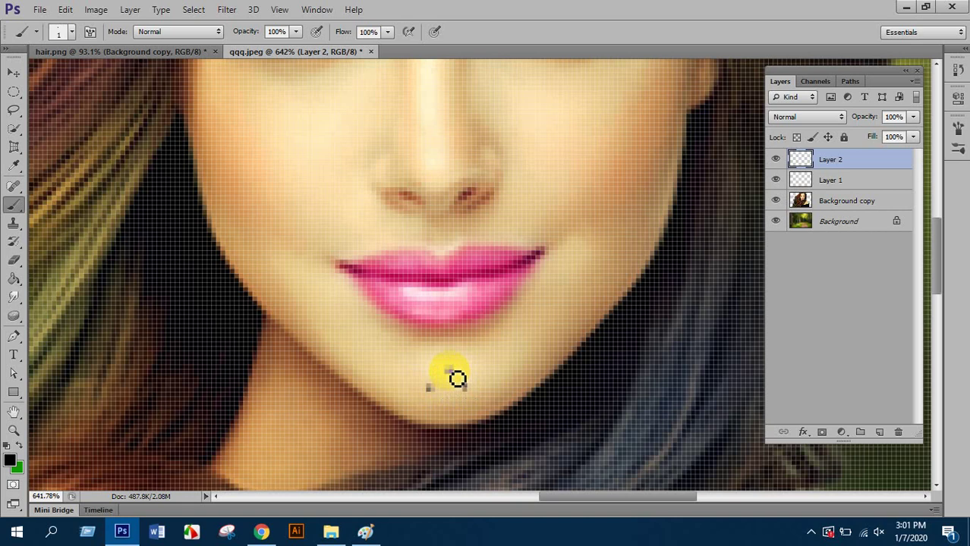
scroll(508, 433, "down", 4)
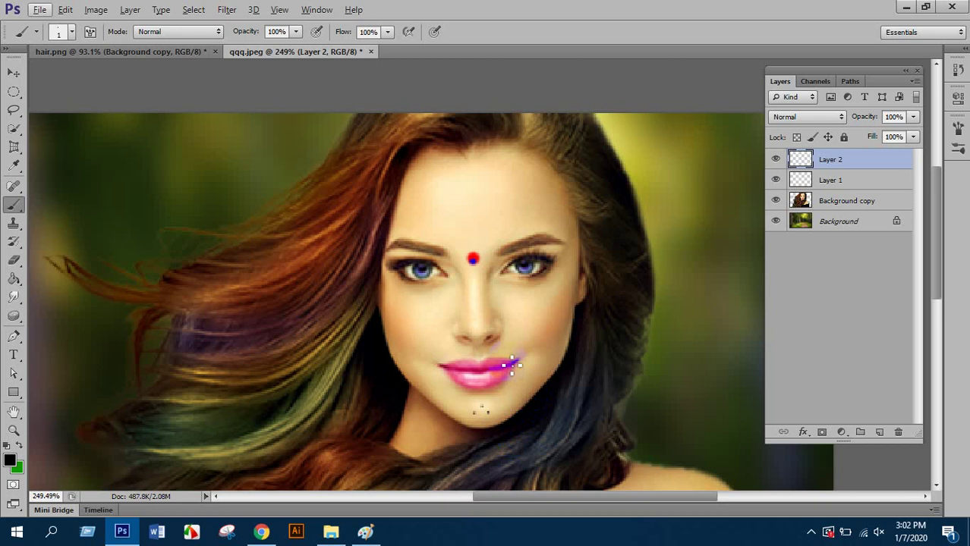
scroll(520, 387, "up", 2)
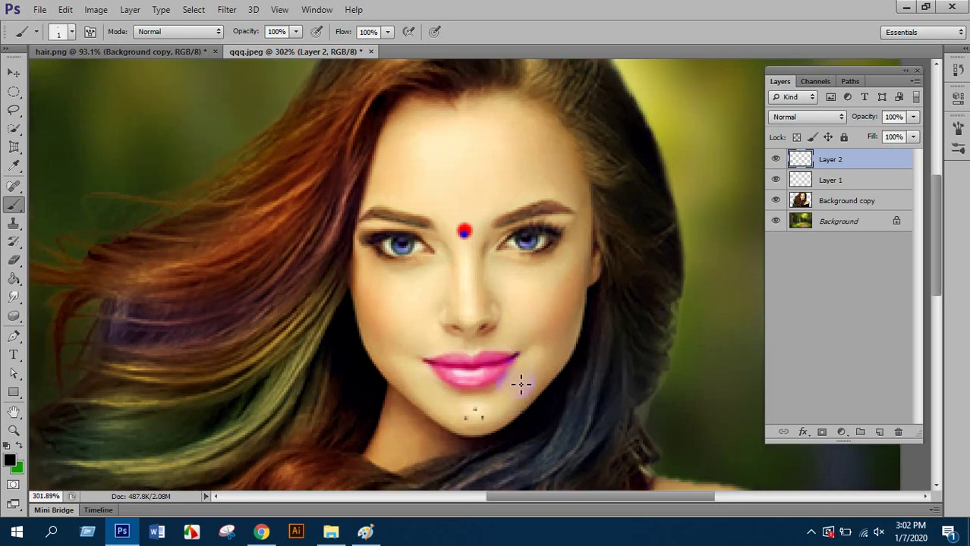
scroll(522, 380, "down", 2)
scroll(520, 374, "down", 1)
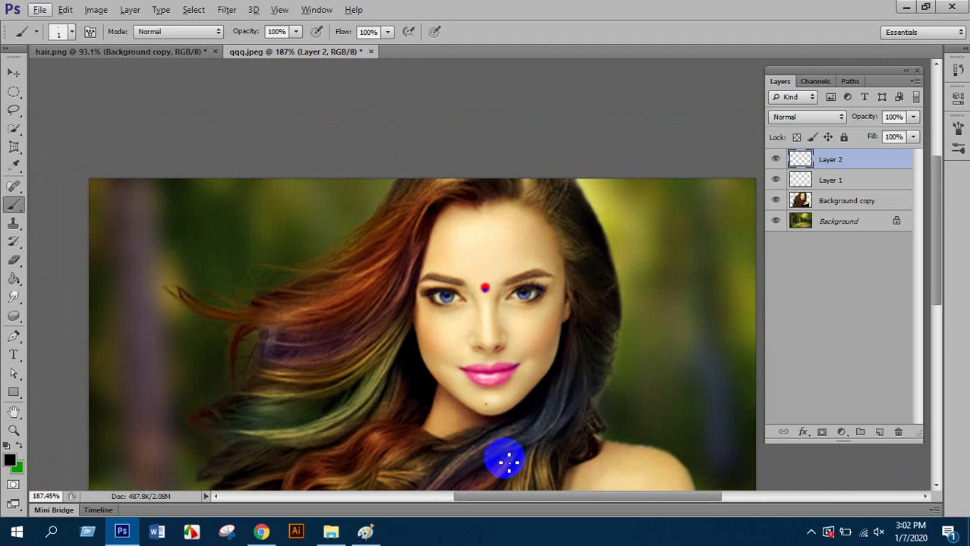
Enlarge the brush to size 2 and paint a black beauty spot on the skin just below the corner of the lips.
scroll(524, 385, "up", 4)
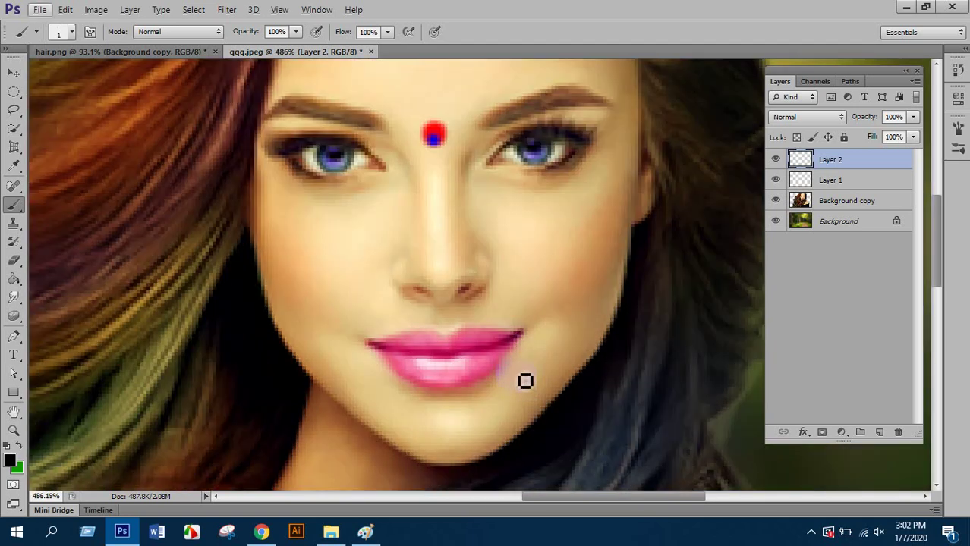
key("bracketright")
scroll(524, 379, "down", 4)
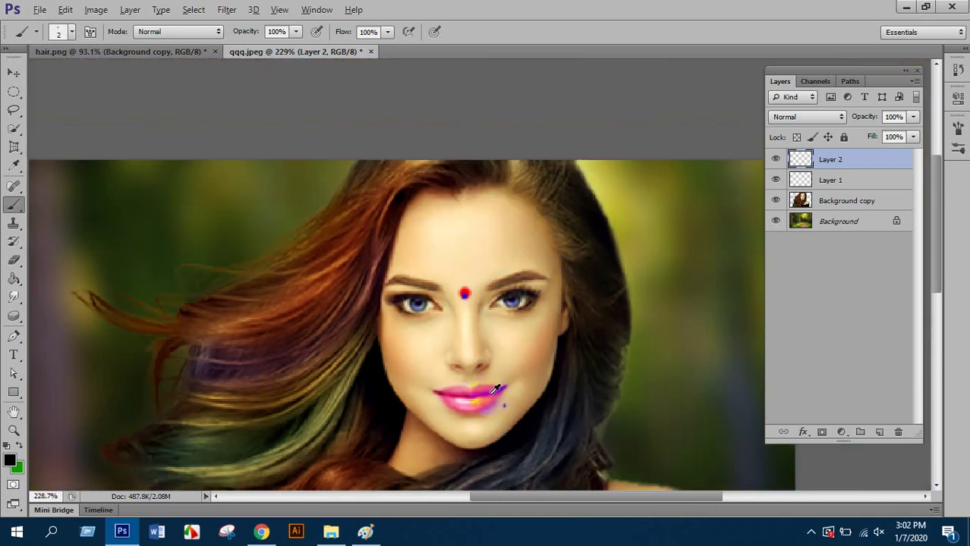
scroll(480, 348, "down", 2)
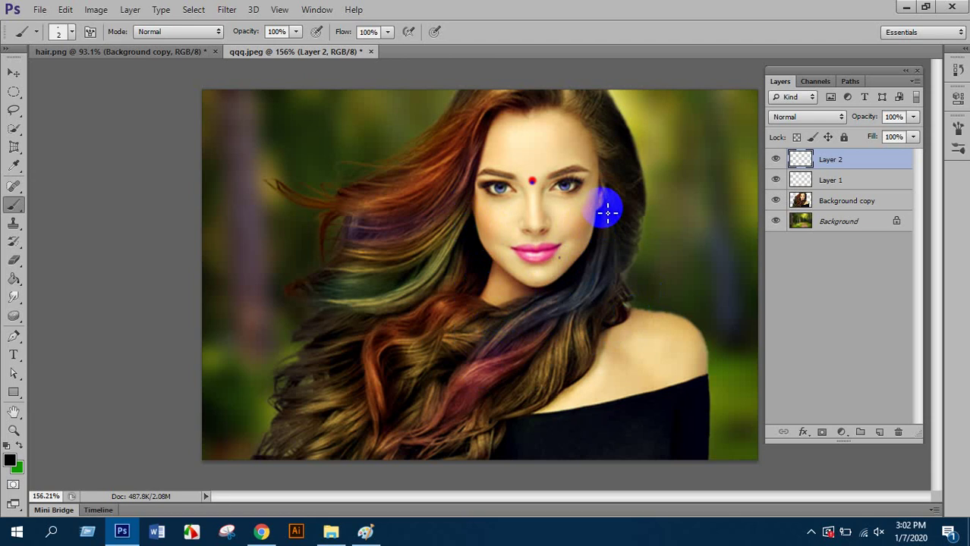
mouse_move(540, 228)
left_mouse_down()
mouse_move(552, 217)
mouse_move(565, 232)
left_mouse_up()
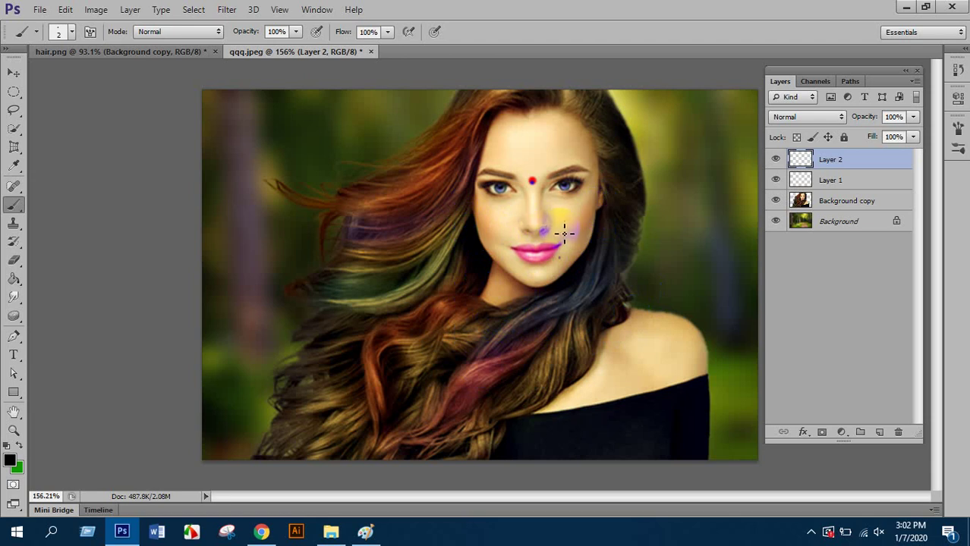
key("ctrl+z")
left_click(558, 94)
left_click_drag(397, 240, 432, 271)
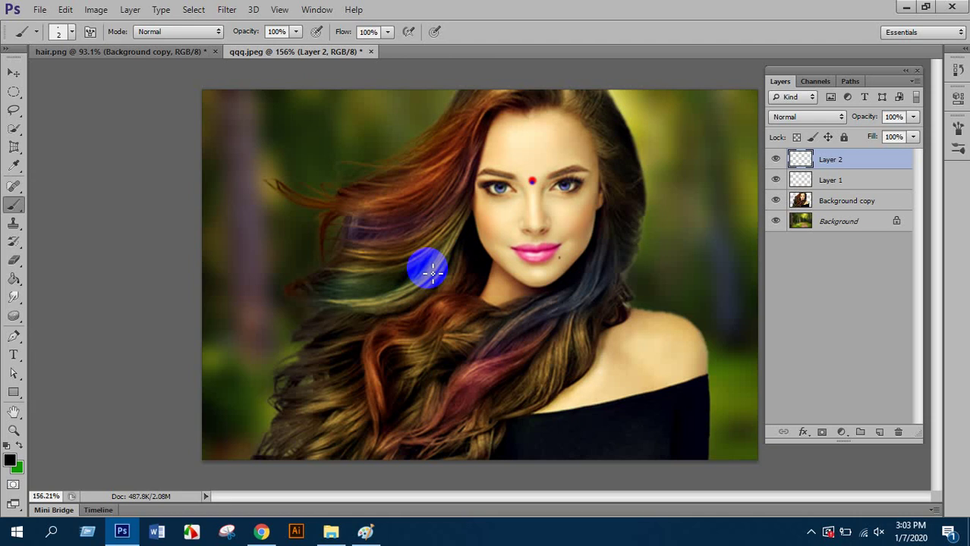
scroll(497, 270, "down", 3)
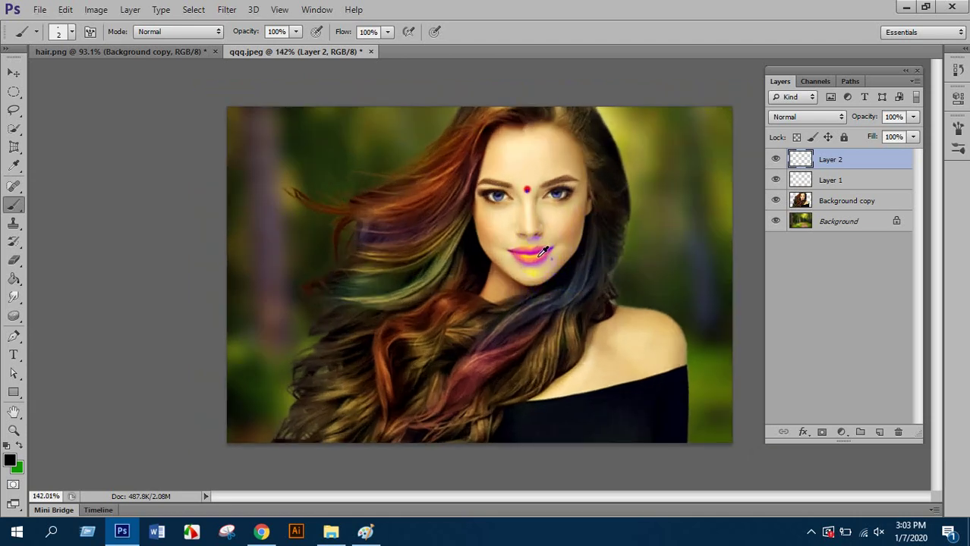
scroll(542, 252, "down", 2)
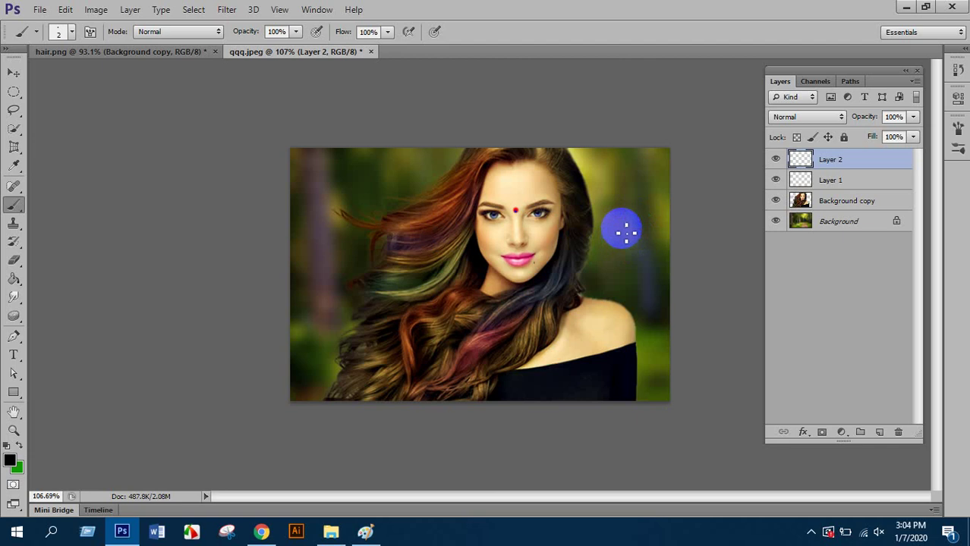
key("ctrl+plus")
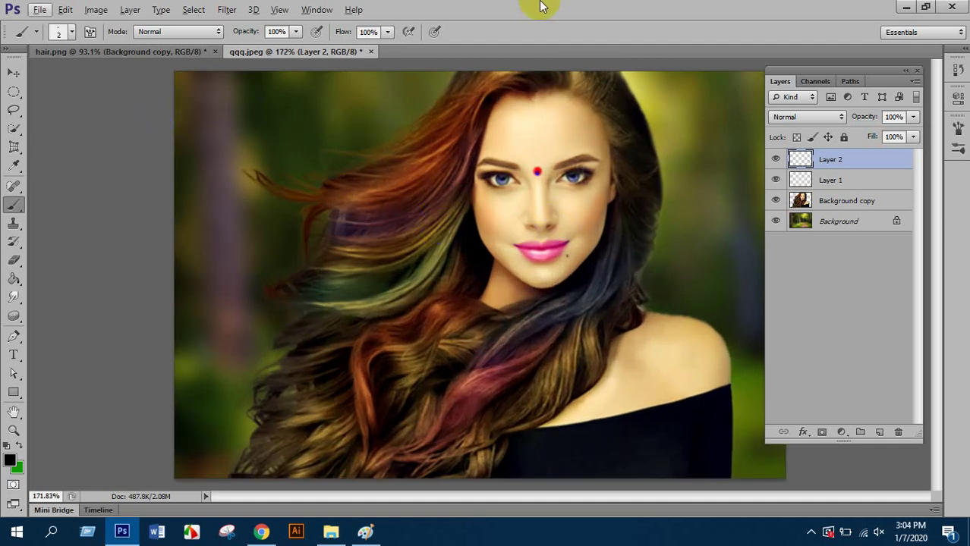
left_click_drag(486, 160, 513, 164)
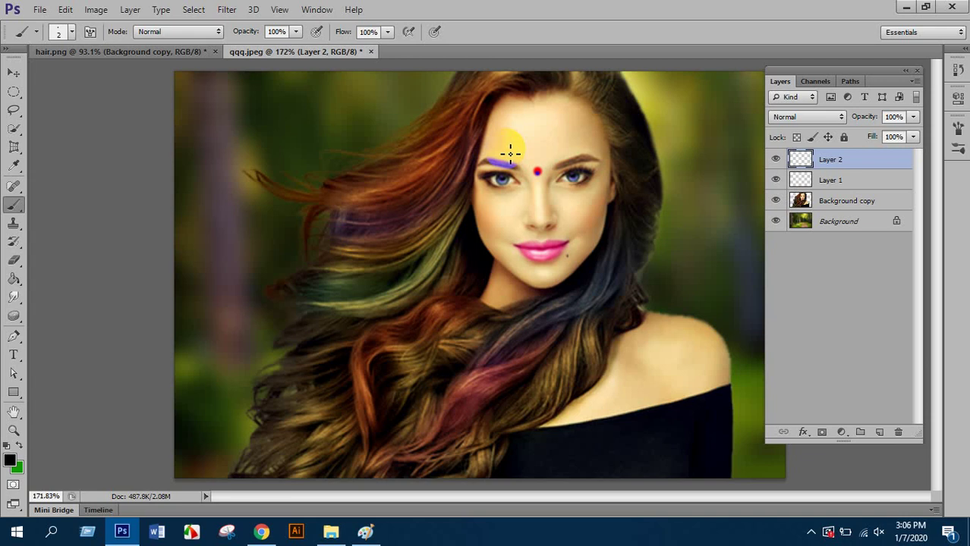
key("ctrl+z")
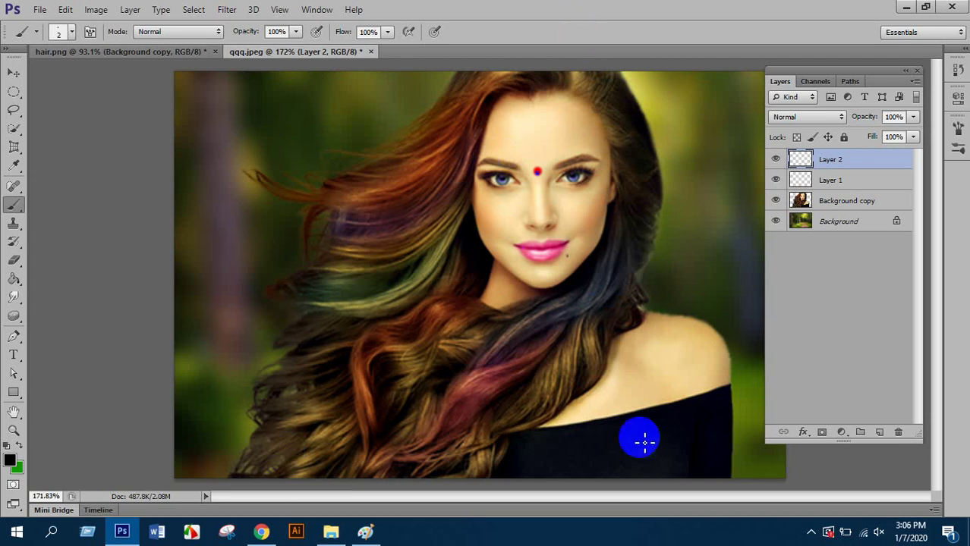
left_click(810, 535)
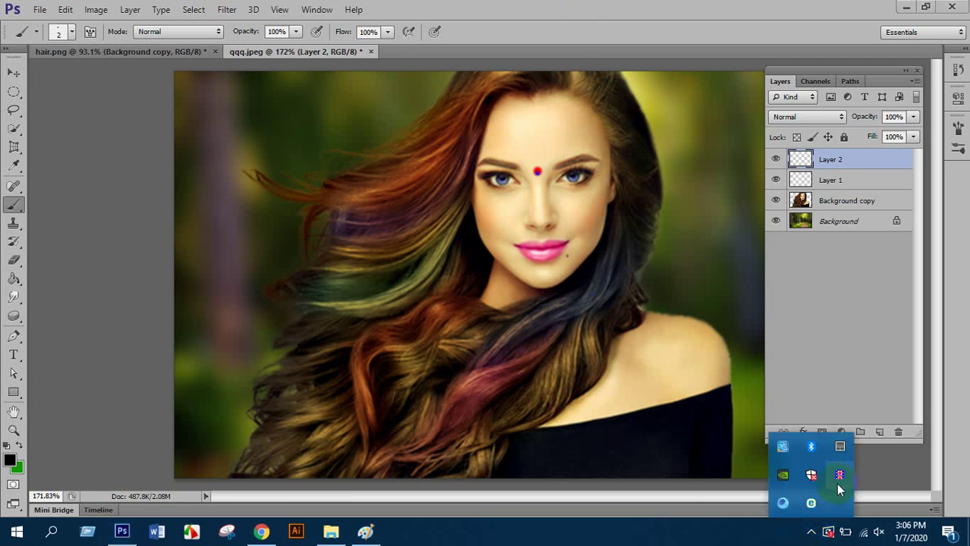